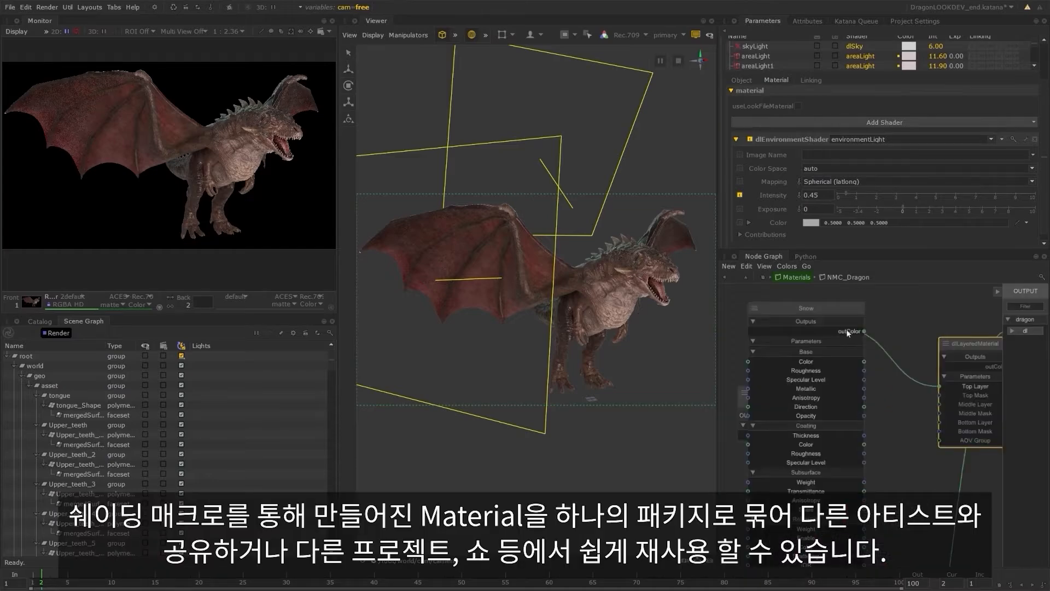
Connect the Snow and Snow_mask_User outputs to dlLayeredMaterial's Top Layer and Top Mask, and its output to dlSurface.
{"action": "left_click", "coordinate": [847, 332]}
{"action": "left_click", "coordinate": [940, 395]}
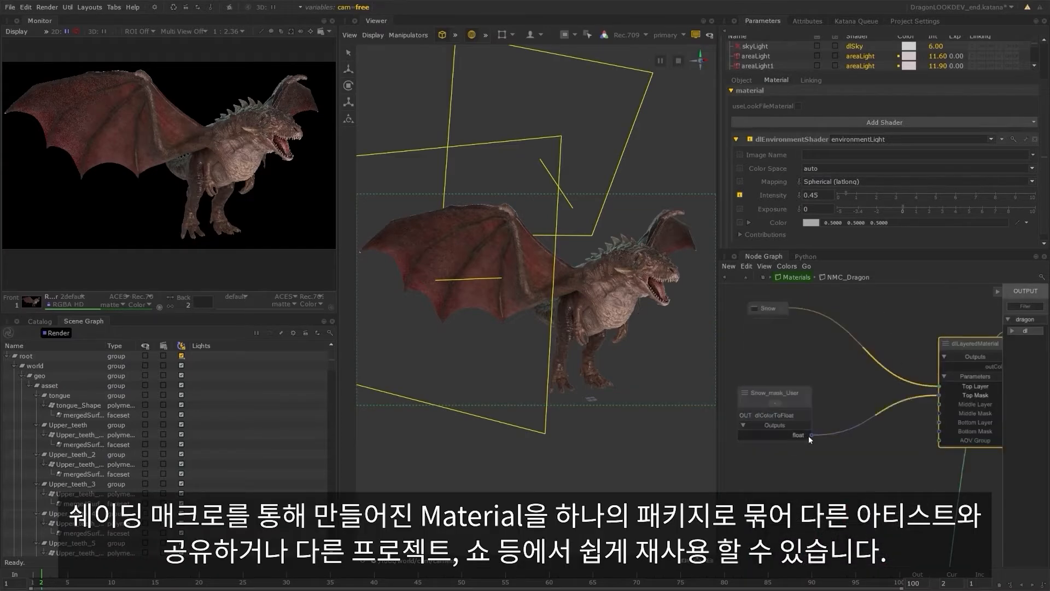
{"action": "left_click", "coordinate": [808, 436]}
{"action": "left_click", "coordinate": [940, 404]}
{"action": "middle_click_drag", "start_coordinate": [823, 382], "coordinate": [774, 482]}
{"action": "left_click", "coordinate": [850, 344]}
{"action": "left_click", "coordinate": [997, 340]}
{"action": "scroll", "coordinate": [987, 390], "scroll_direction": "down", "scroll_amount": 4}
{"action": "left_click_drag", "start_coordinate": [785, 346], "coordinate": [797, 358]}
{"action": "left_click", "coordinate": [800, 326]}
{"action": "mouse_move", "coordinate": [594, 296]}
{"action": "left_mouse_down", "text": "alt"}
{"action": "mouse_move", "coordinate": [561, 293]}
{"action": "mouse_move", "coordinate": [611, 293]}
{"action": "left_mouse_up", "text": "alt"}
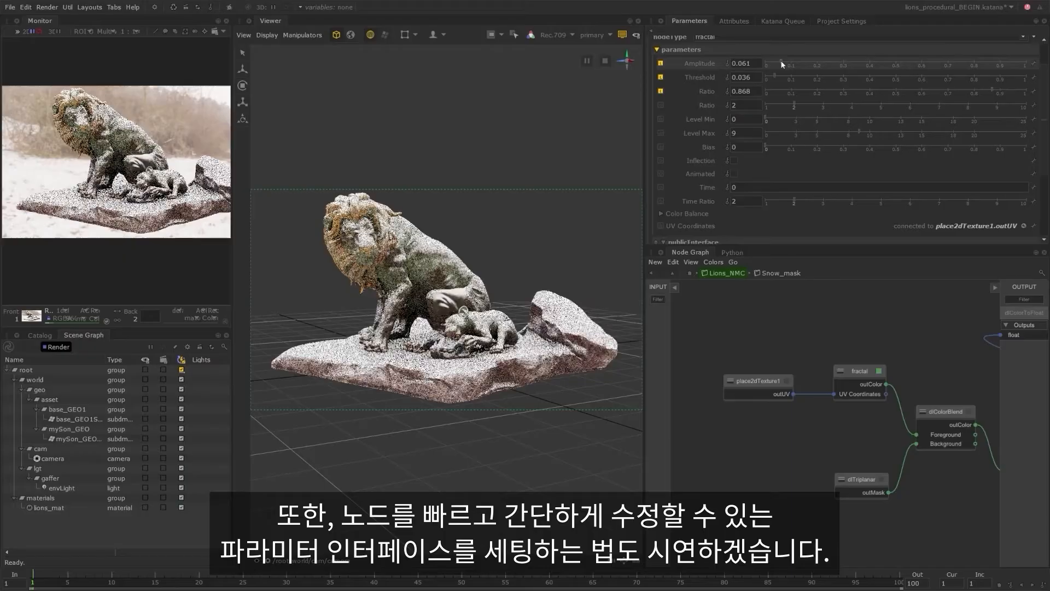
Set the fractal node's Amplitude to 0.774 and Threshold to 0.017, and add both parameters to the material interface.
{"action": "right_click", "coordinate": [940, 69]}
{"action": "left_click", "coordinate": [940, 64]}
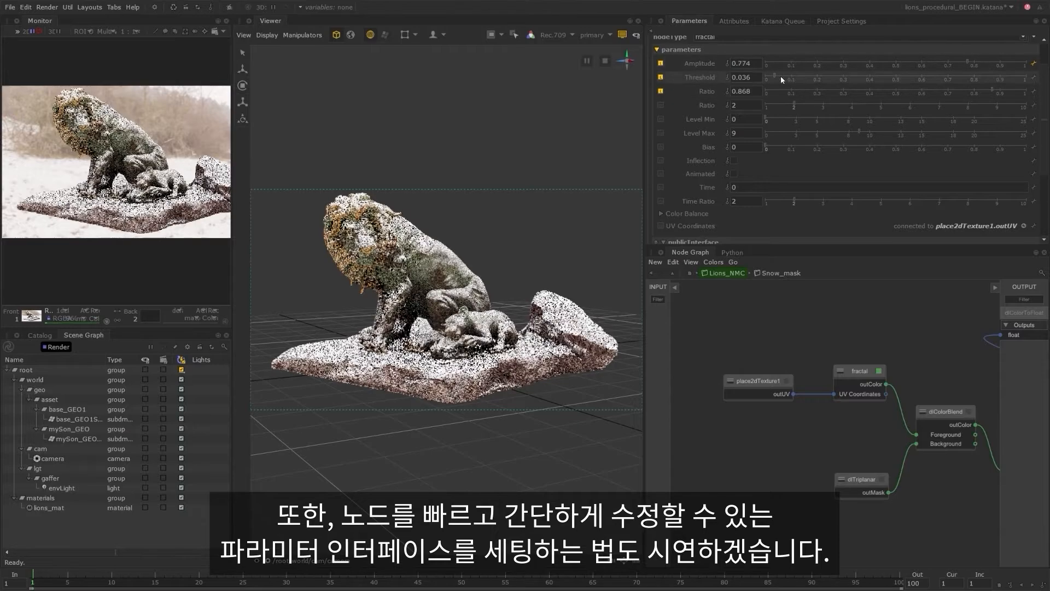
{"action": "left_click_drag", "start_coordinate": [775, 76], "coordinate": [807, 75]}
{"action": "right_click", "coordinate": [930, 77]}
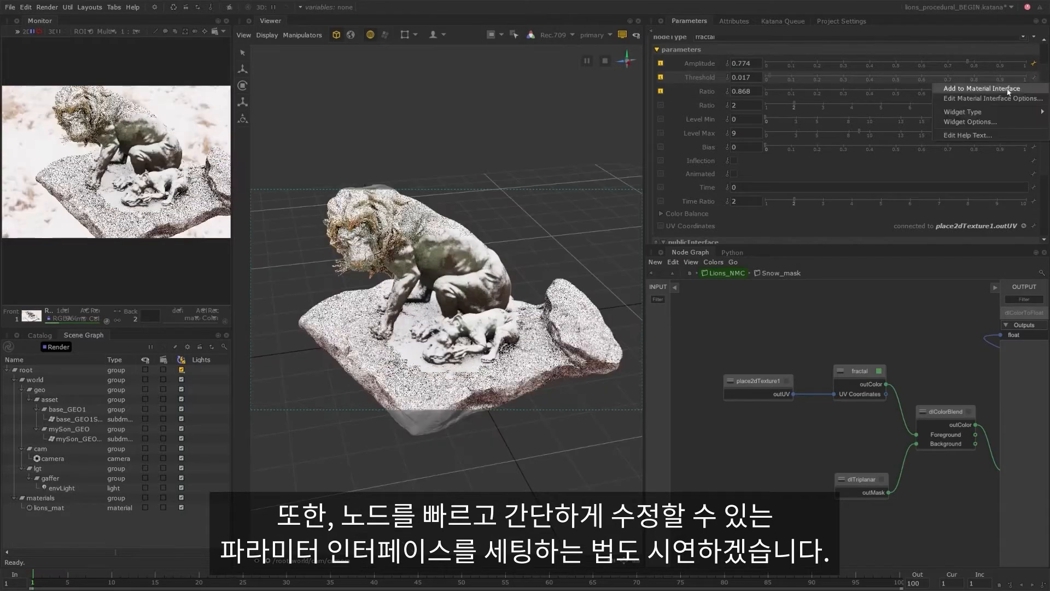
{"action": "left_click", "coordinate": [952, 90]}
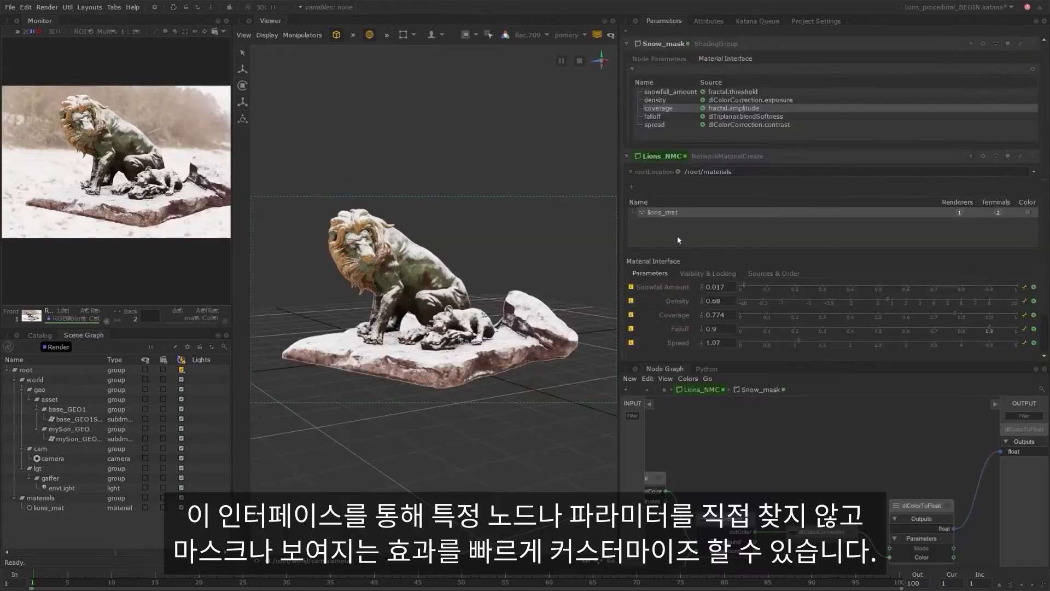
Move spread up in the Snow_mask material interface list, and rename the Contrast interface parameter to Spread.
{"action": "left_click_drag", "start_coordinate": [683, 125], "coordinate": [687, 97]}
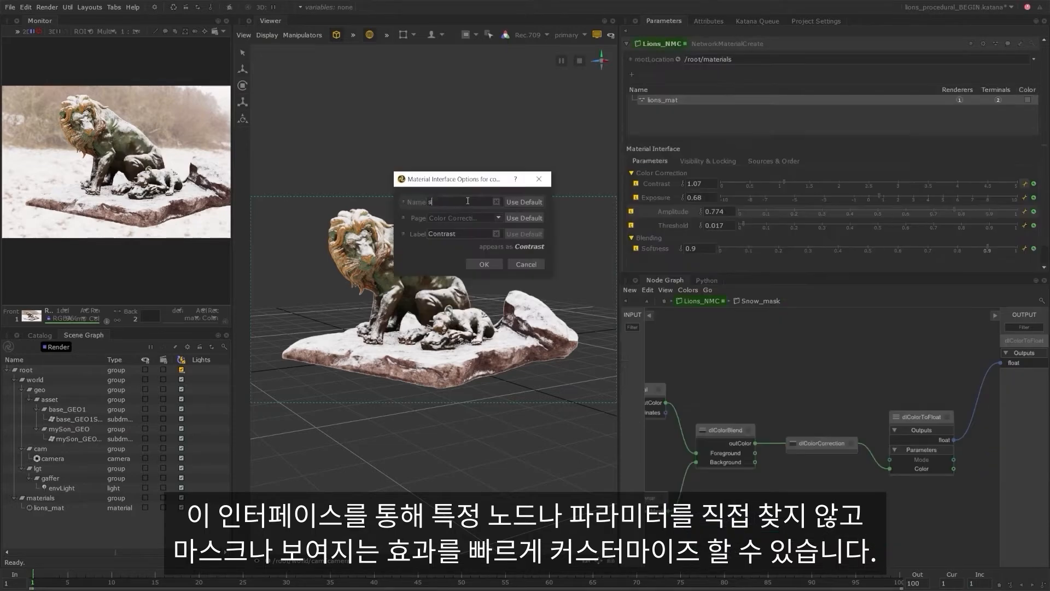
{"action": "left_click", "coordinate": [529, 247]}
Rename the Exposure interface parameter to density, clear its page name and label it Density.
{"action": "right_click", "coordinate": [934, 188]}
{"action": "left_click", "coordinate": [1012, 204]}
{"action": "double_click", "coordinate": [475, 203]}
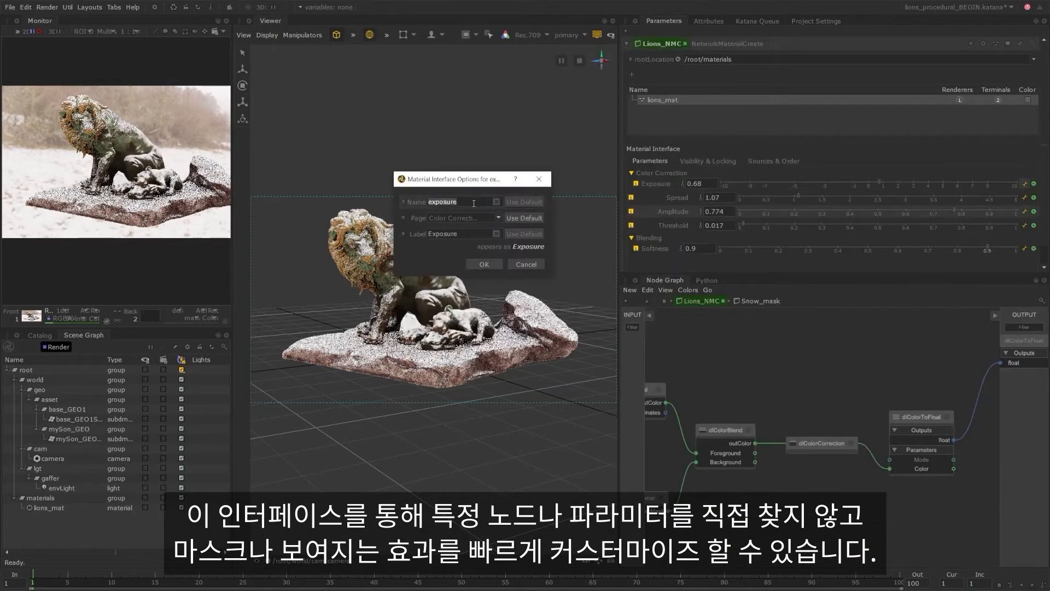
{"action": "type", "text": "density"}
{"action": "triple_click", "coordinate": [475, 217]}
{"action": "key", "text": "BackSpace"}
{"action": "double_click", "coordinate": [469, 233]}
{"action": "type", "text": "Density"}
{"action": "left_click", "coordinate": [481, 265]}
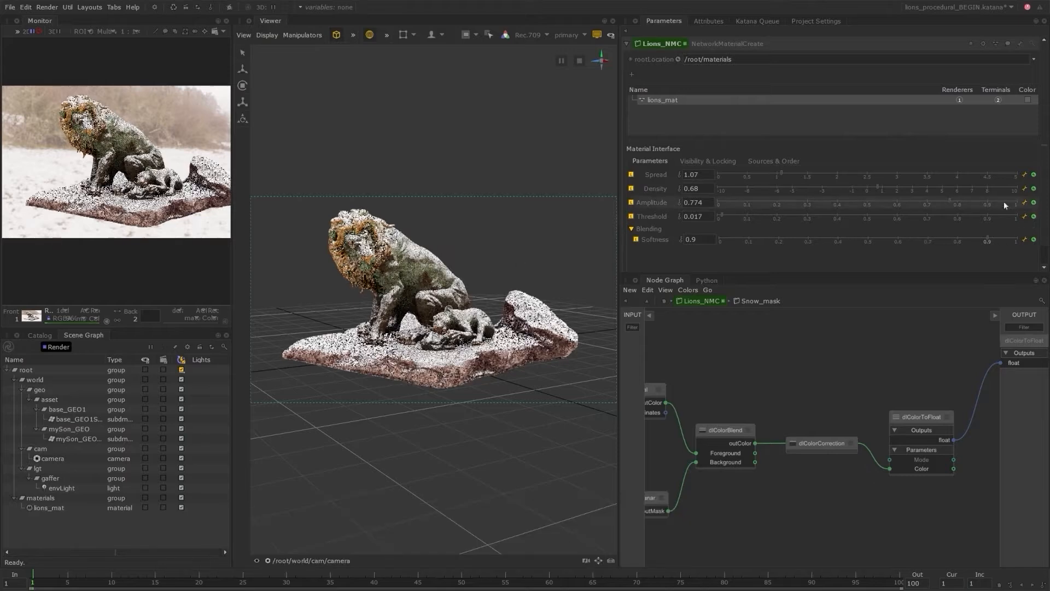
Rename the Amplitude interface parameter to coverage and label it Coverage.
{"action": "left_click", "coordinate": [1024, 203]}
{"action": "left_click", "coordinate": [1012, 219]}
{"action": "double_click", "coordinate": [460, 203]}
{"action": "type", "text": "covereage"}
{"action": "double_click", "coordinate": [469, 234]}
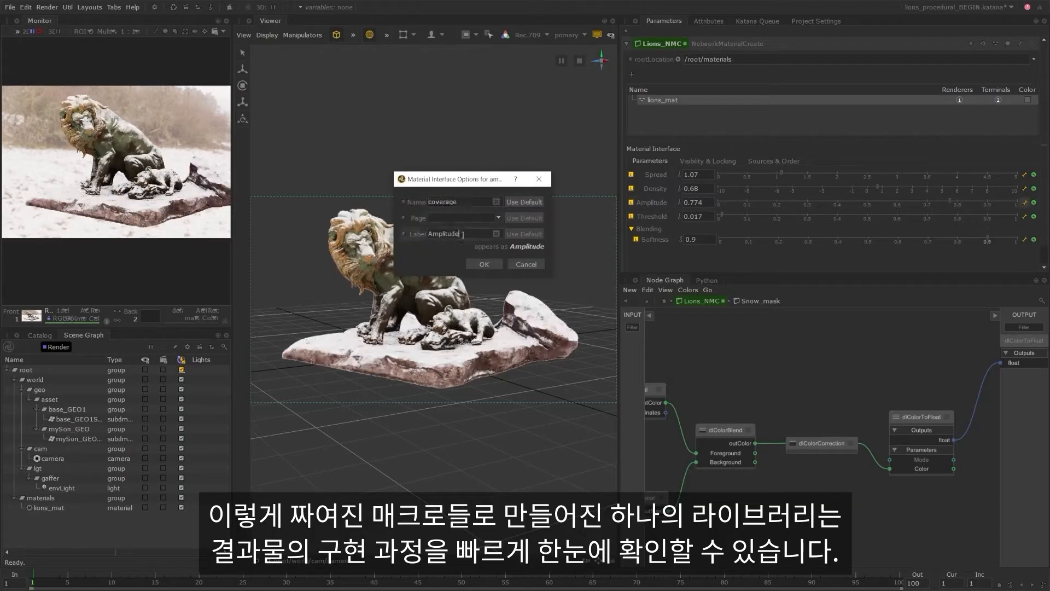
{"action": "type", "text": "Coverage"}
{"action": "left_click", "coordinate": [484, 264]}
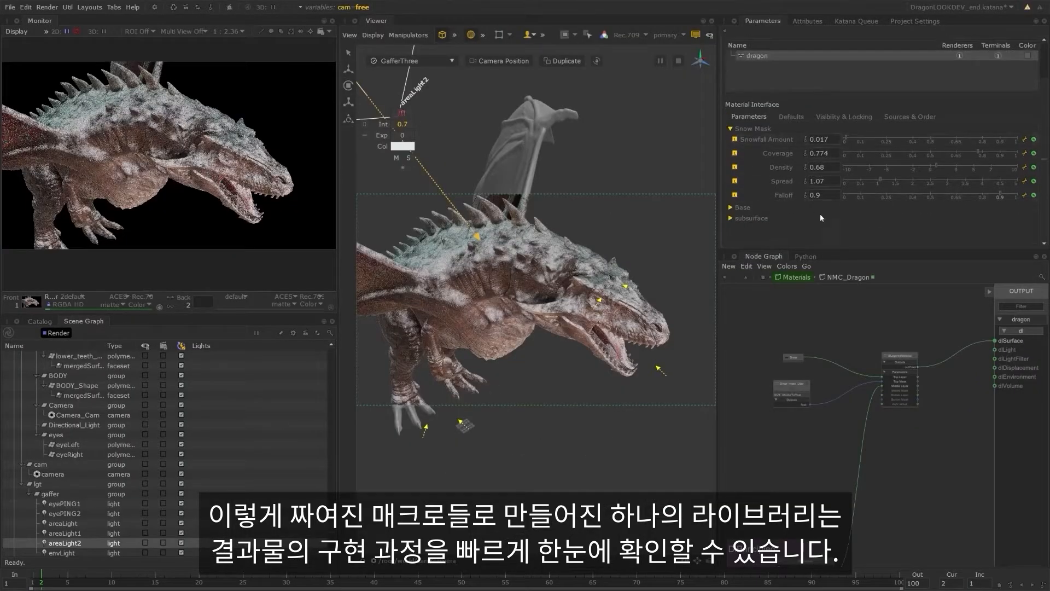
Increase the Coverage and Snowfall Amount of the dragon material's Snow Mask.
{"action": "left_click_drag", "start_coordinate": [979, 152], "coordinate": [1000, 151]}
{"action": "left_click_drag", "start_coordinate": [845, 139], "coordinate": [881, 138]}
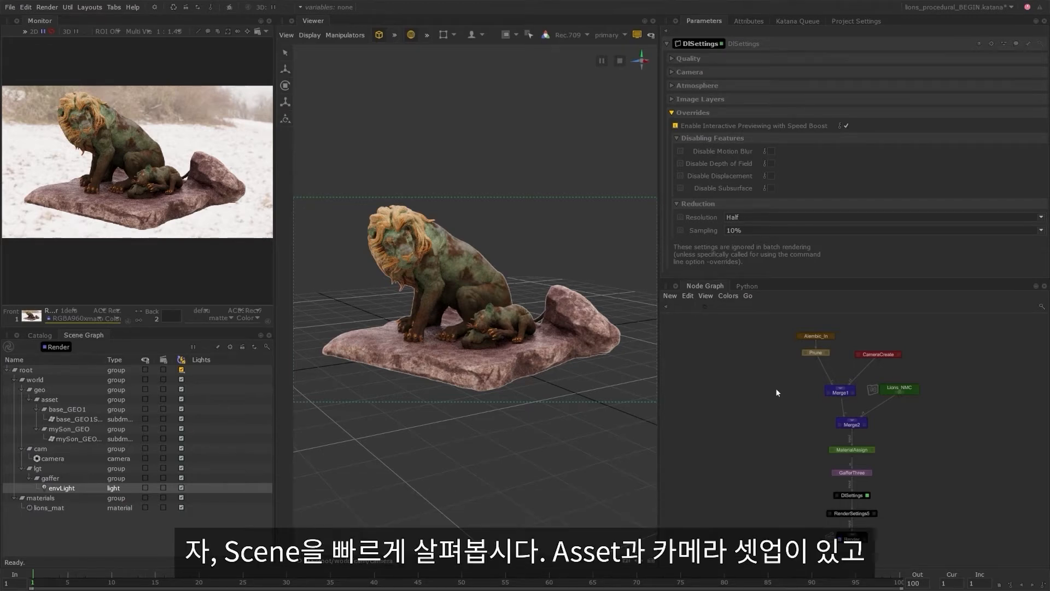
Review the lion scene's node graph from the Alembic input to the Render node, and inspect the GafferThree light's parameters.
{"action": "scroll", "coordinate": [827, 337], "scroll_direction": "up", "scroll_amount": 2}
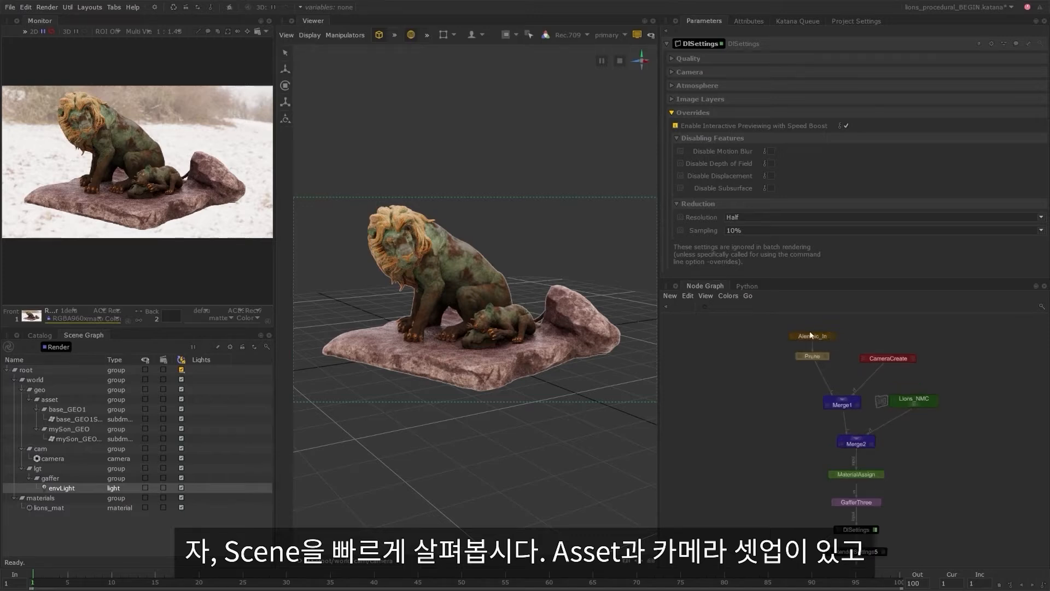
{"action": "middle_click_drag", "start_coordinate": [928, 389], "coordinate": [918, 383]}
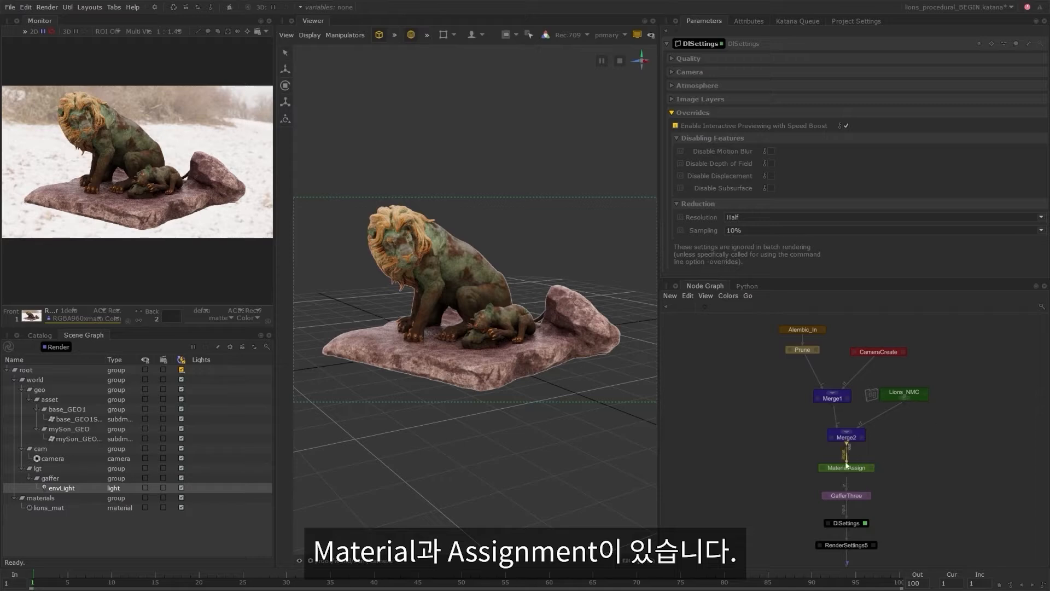
{"action": "middle_click_drag", "start_coordinate": [912, 490], "coordinate": [894, 402]}
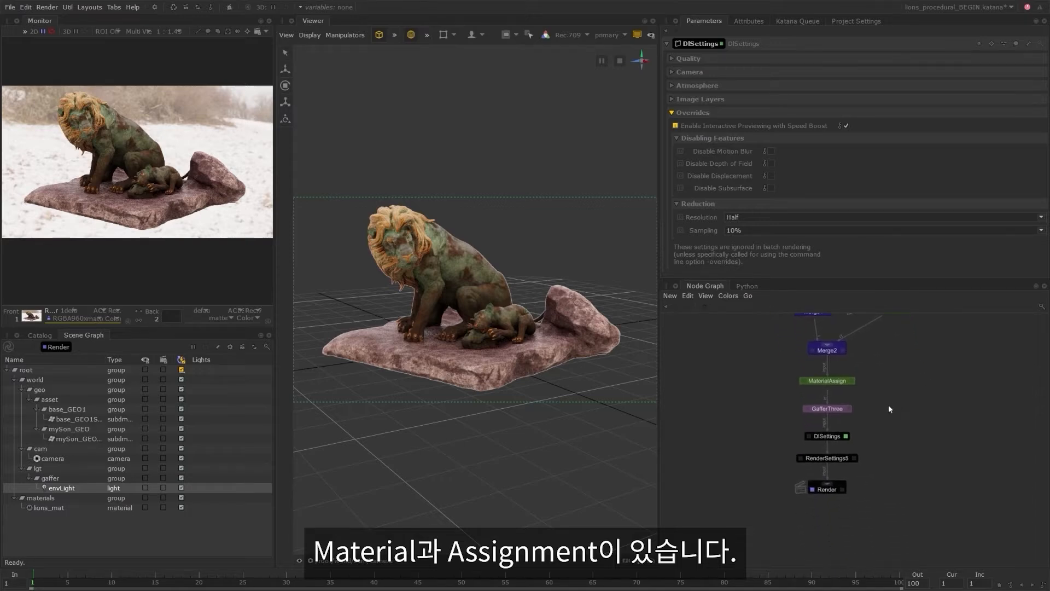
{"action": "scroll", "coordinate": [834, 409], "scroll_direction": "up", "scroll_amount": 4}
{"action": "left_click", "coordinate": [863, 409]}
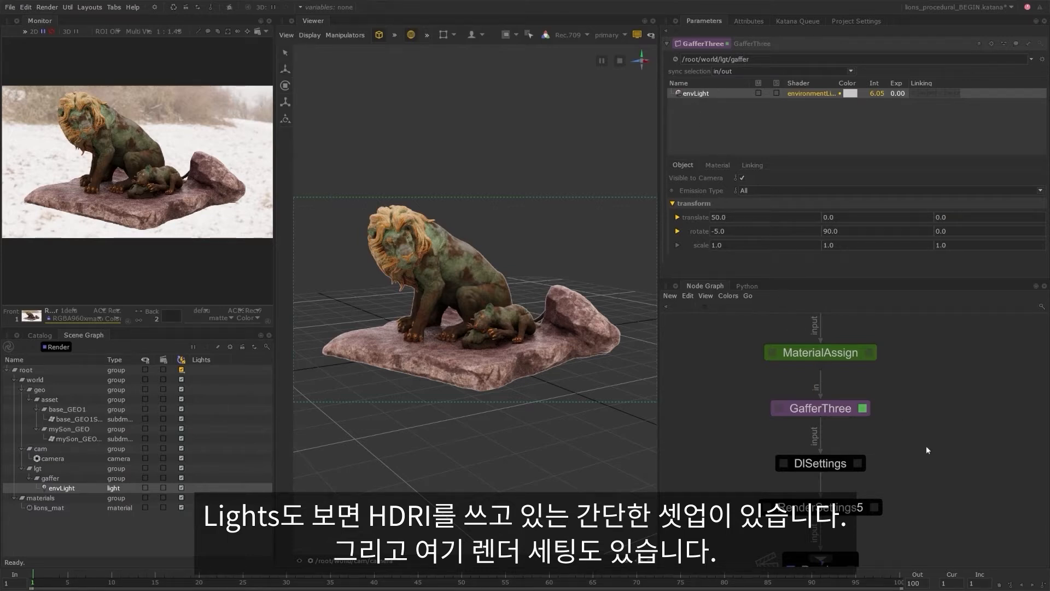
{"action": "middle_click_drag", "start_coordinate": [927, 445], "coordinate": [900, 386]}
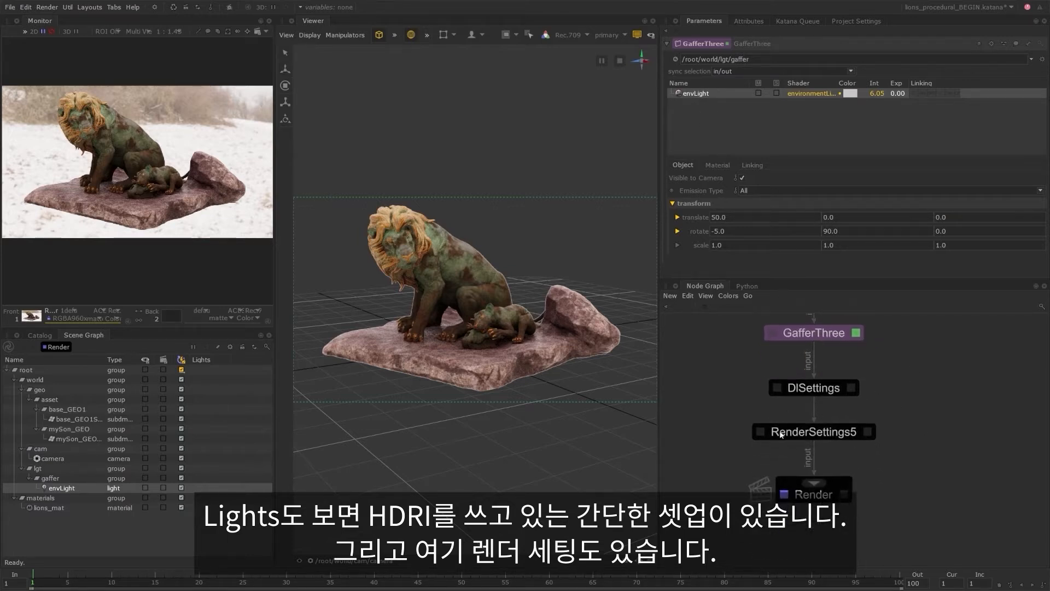
{"action": "scroll", "coordinate": [917, 435], "scroll_direction": "down", "scroll_amount": 4}
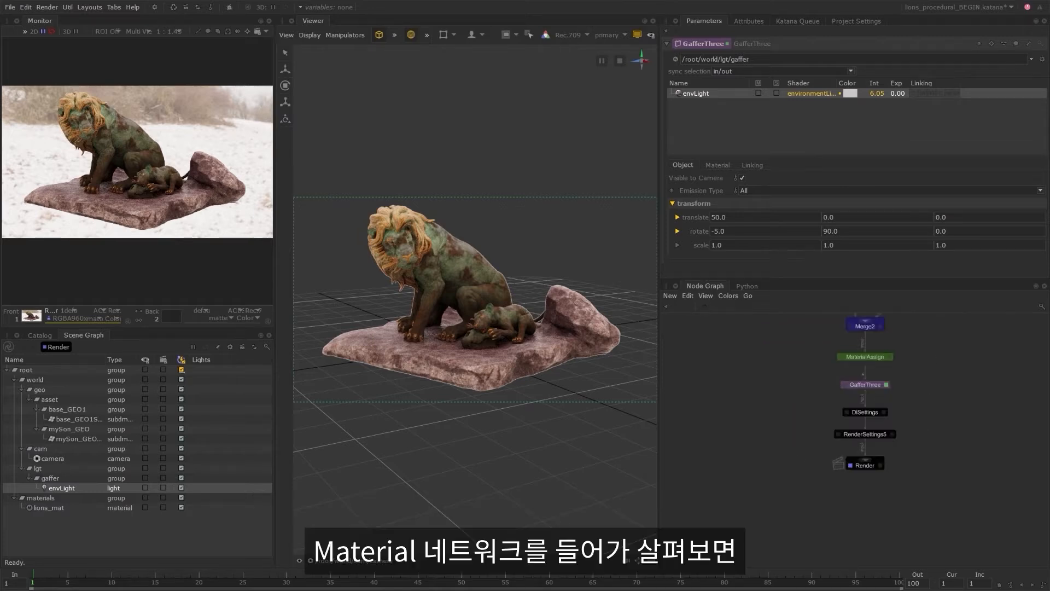
Enter the Lions_NMC material network, enlarge the Node Graph pane and bring the dlPrincipled3 shader into close view.
{"action": "middle_click_drag", "start_coordinate": [917, 435], "coordinate": [881, 445]}
{"action": "scroll", "coordinate": [873, 395], "scroll_direction": "up", "scroll_amount": 4}
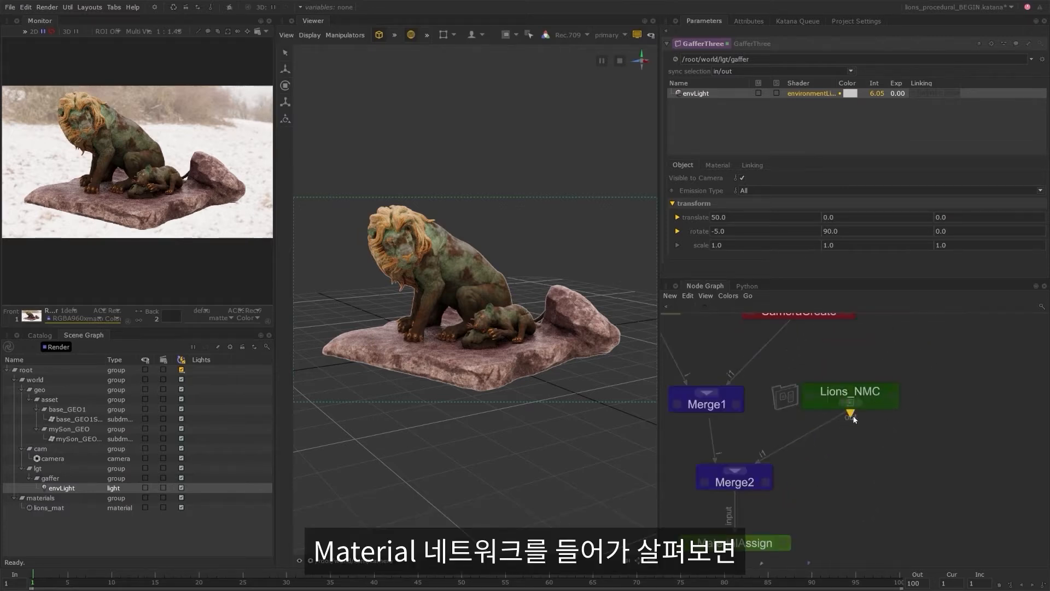
{"action": "middle_click", "coordinate": [858, 404], "text": "ctrl"}
{"action": "left_click_drag", "start_coordinate": [799, 280], "coordinate": [796, 249]}
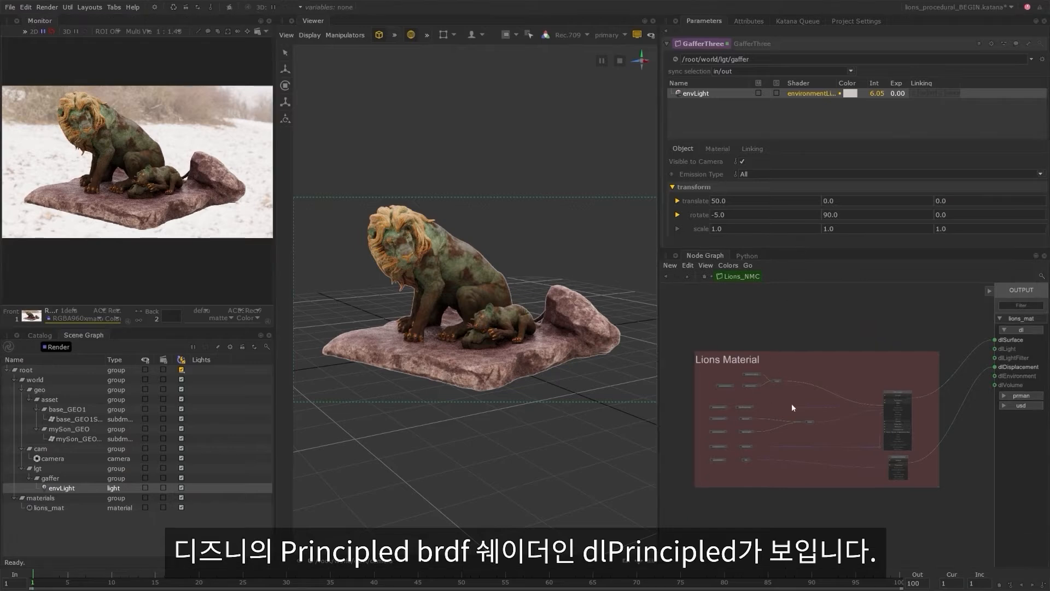
{"action": "scroll", "coordinate": [904, 396], "scroll_direction": "up", "scroll_amount": 4}
{"action": "scroll", "coordinate": [923, 445], "scroll_direction": "up", "scroll_amount": 4}
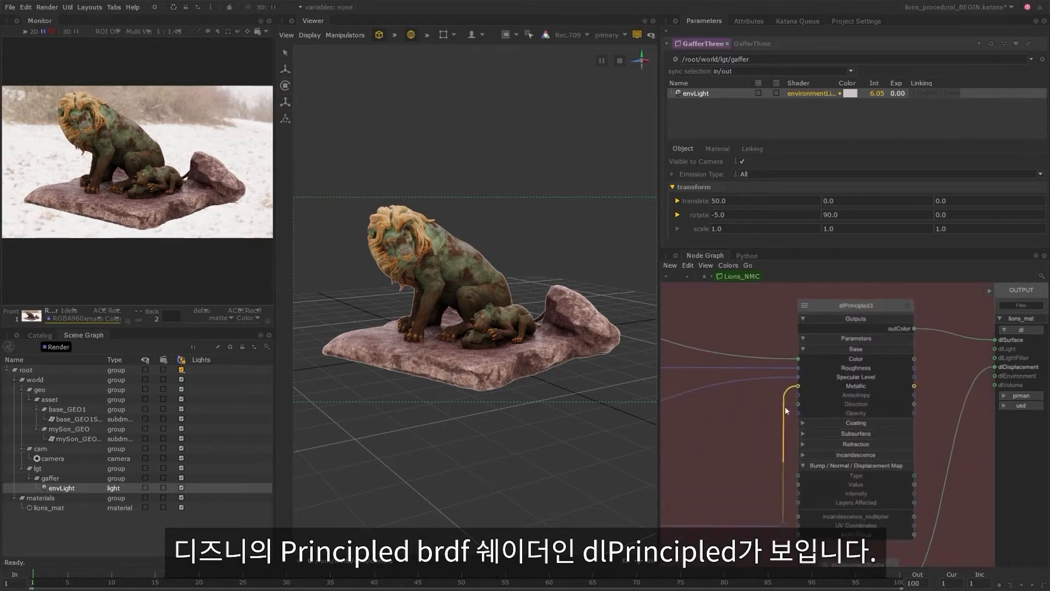
Maximize the Node Graph and examine the diffuse, roughness, specular, metalness and displacement textures feeding the Lions Material shaders.
{"action": "key", "text": "space"}
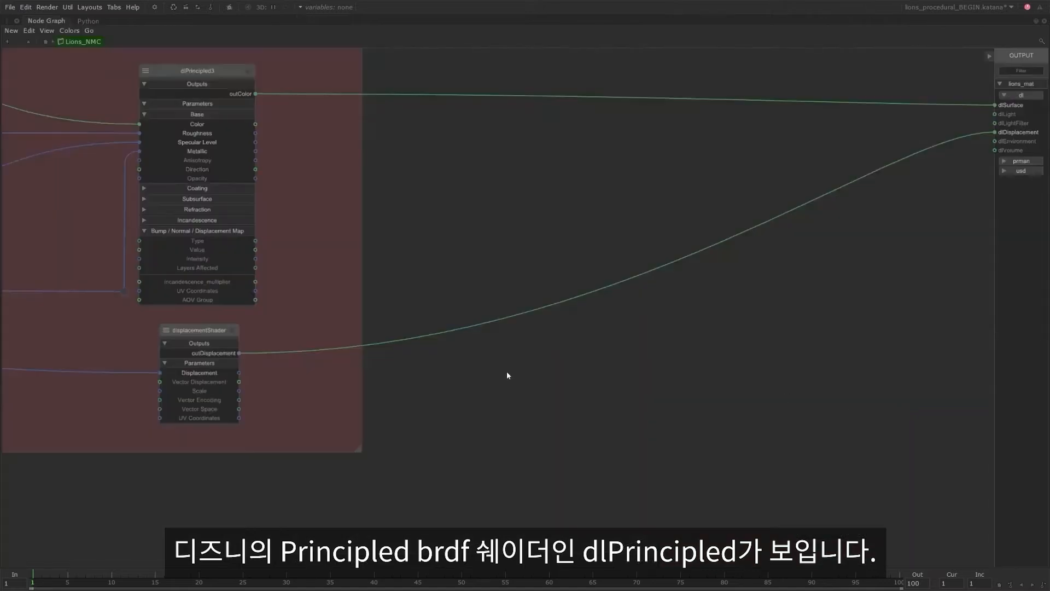
{"action": "middle_click_drag", "start_coordinate": [507, 371], "coordinate": [957, 450]}
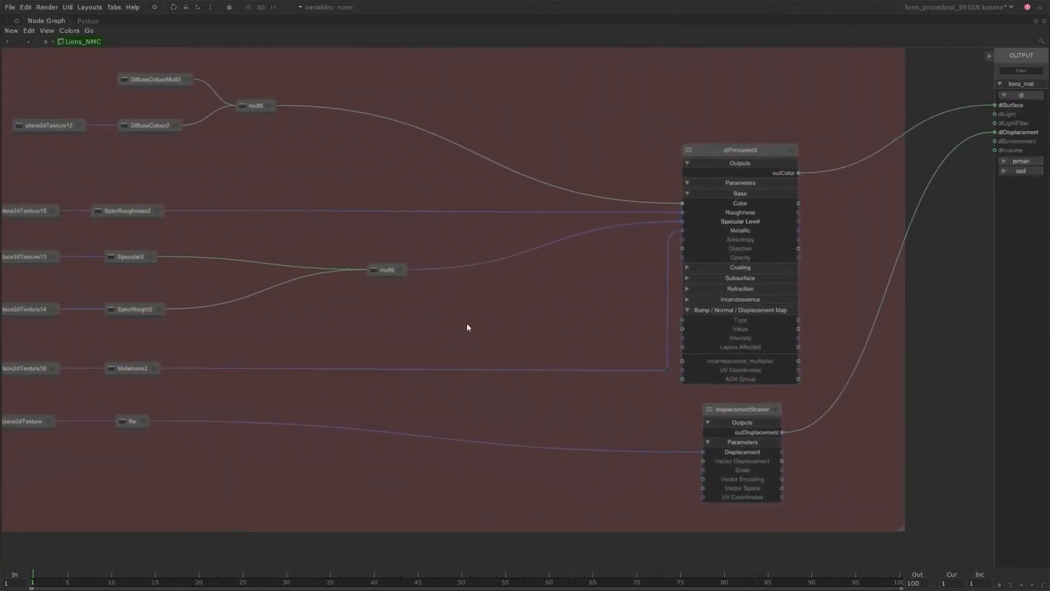
{"action": "middle_click_drag", "start_coordinate": [467, 327], "coordinate": [536, 338]}
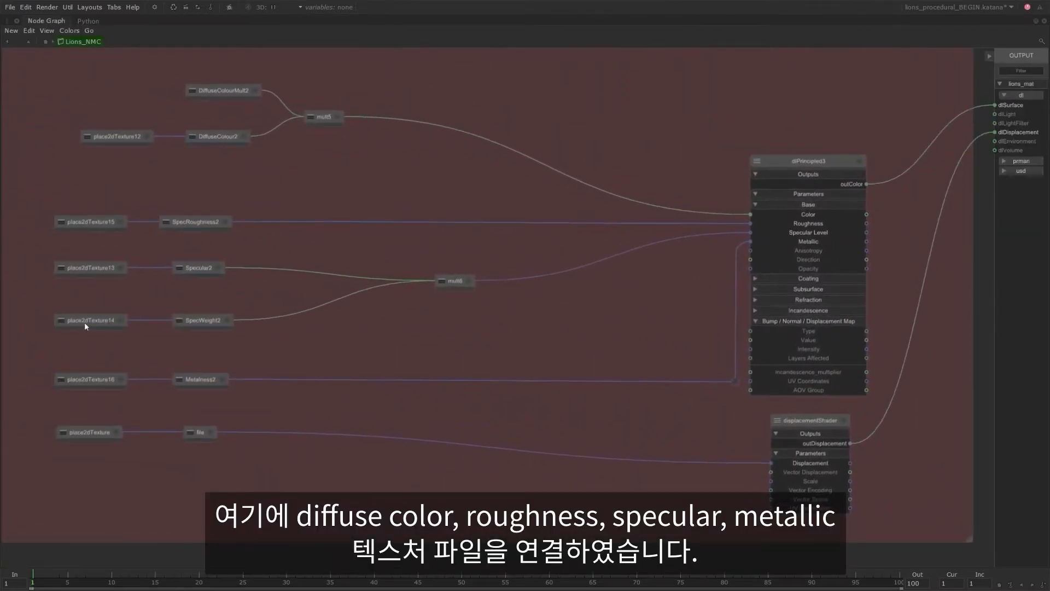
{"action": "scroll", "coordinate": [207, 83], "scroll_direction": "up", "scroll_amount": 5}
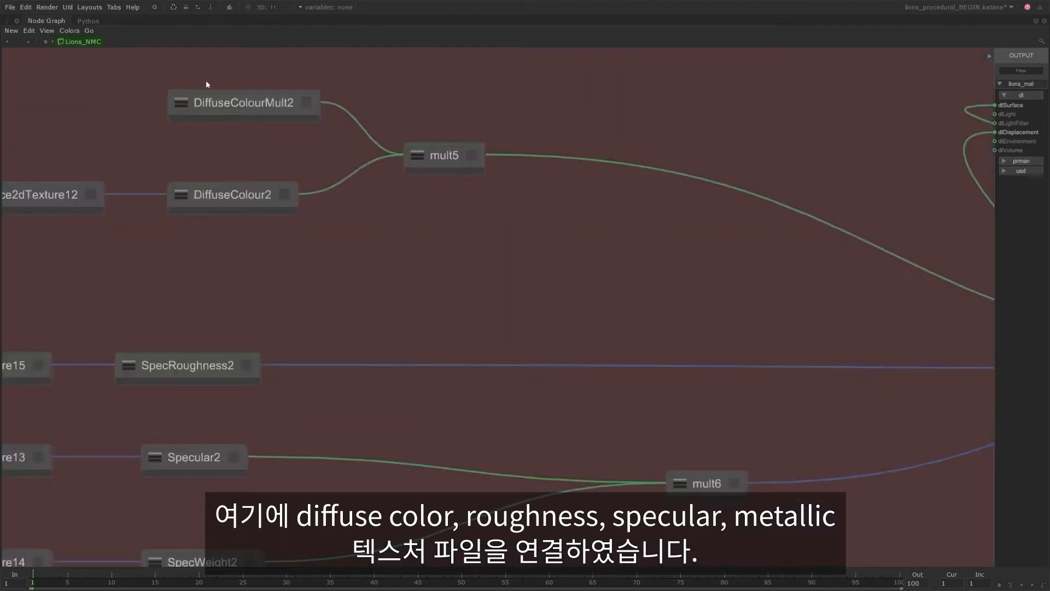
{"action": "middle_click_drag", "start_coordinate": [238, 241], "coordinate": [349, 230]}
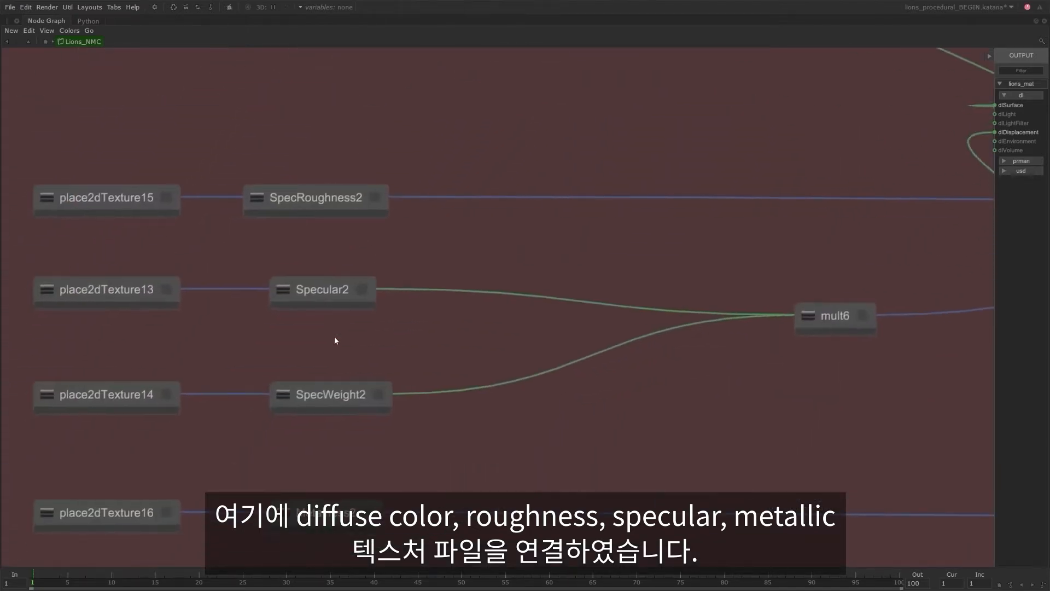
{"action": "middle_click_drag", "start_coordinate": [335, 341], "coordinate": [352, 338]}
{"action": "scroll", "coordinate": [451, 482], "scroll_direction": "down", "scroll_amount": 5}
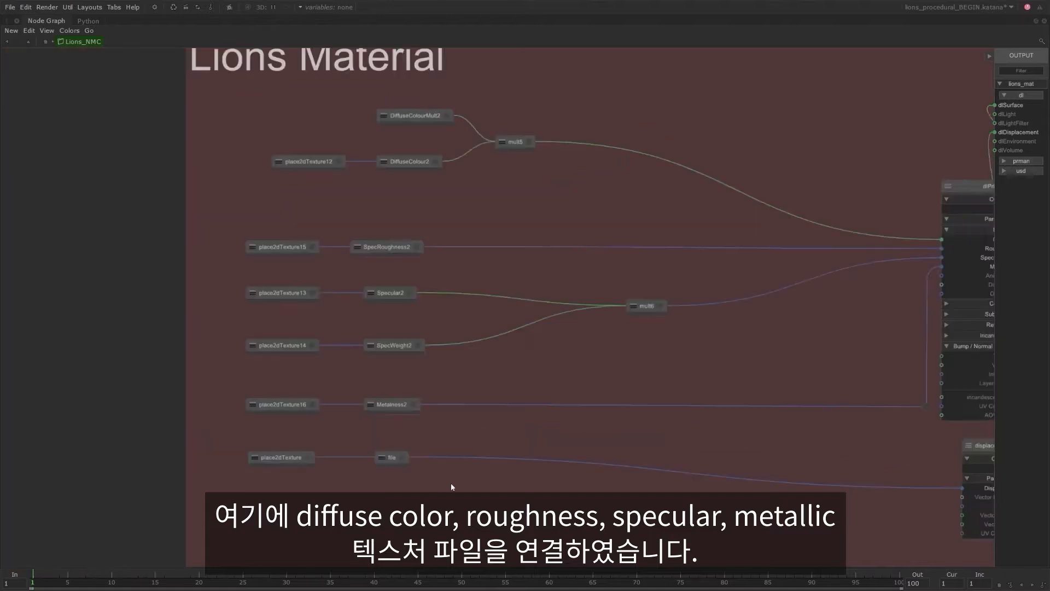
{"action": "middle_click_drag", "start_coordinate": [450, 483], "coordinate": [280, 453]}
{"action": "scroll", "coordinate": [855, 473], "scroll_direction": "up", "scroll_amount": 5}
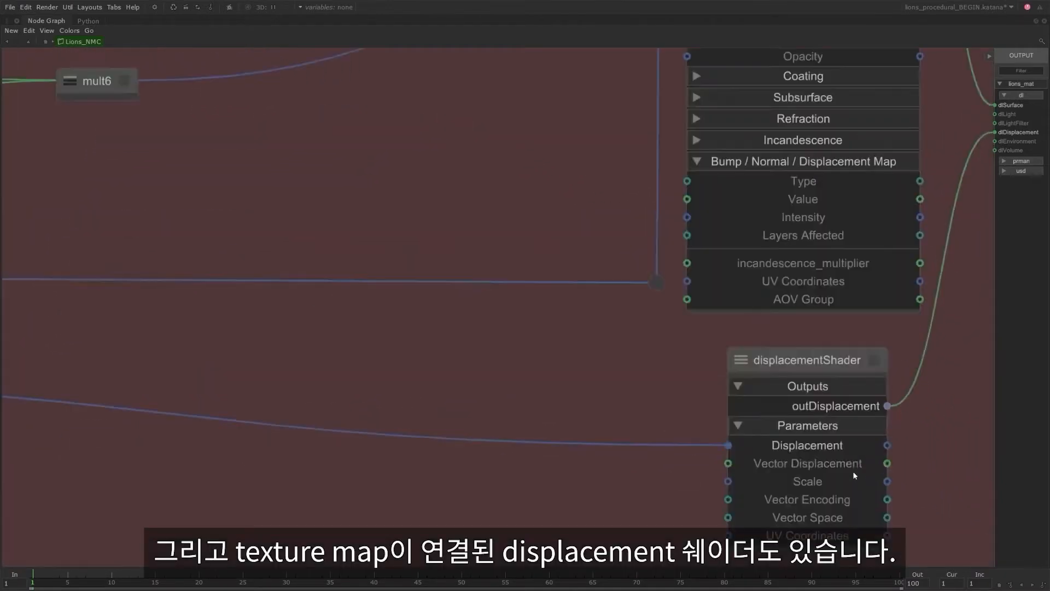
{"action": "scroll", "coordinate": [597, 408], "scroll_direction": "down", "scroll_amount": 5}
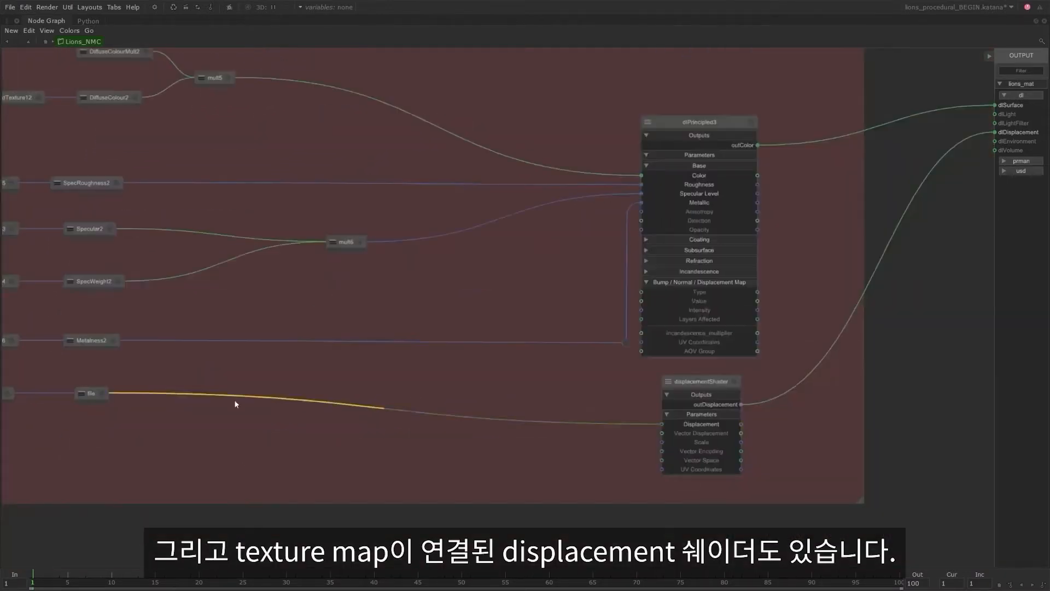
{"action": "middle_click_drag", "start_coordinate": [234, 400], "coordinate": [342, 434]}
{"action": "scroll", "coordinate": [329, 465], "scroll_direction": "down", "scroll_amount": 5}
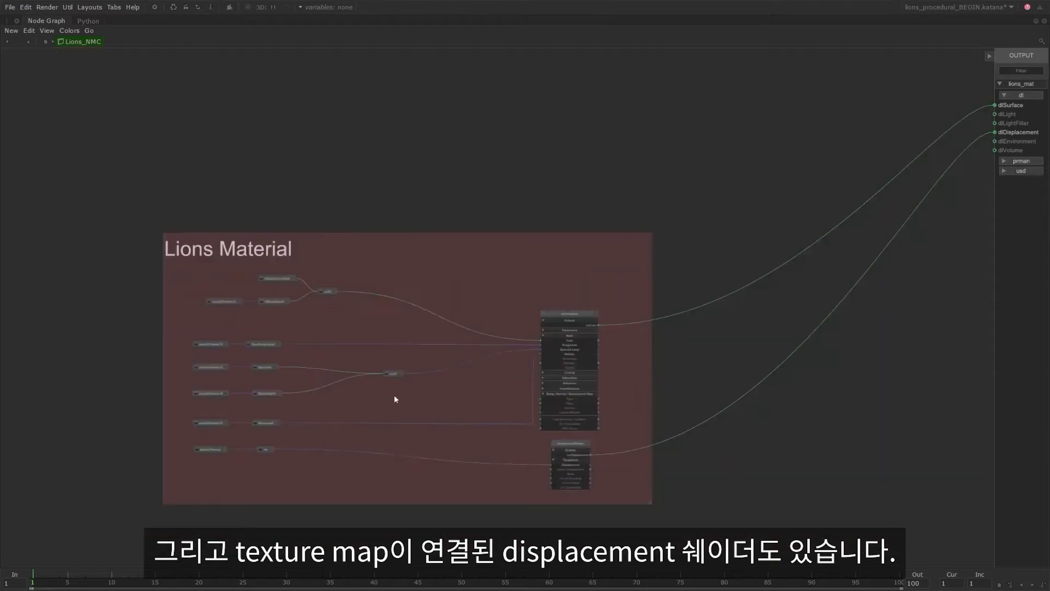
{"action": "key", "text": "a"}
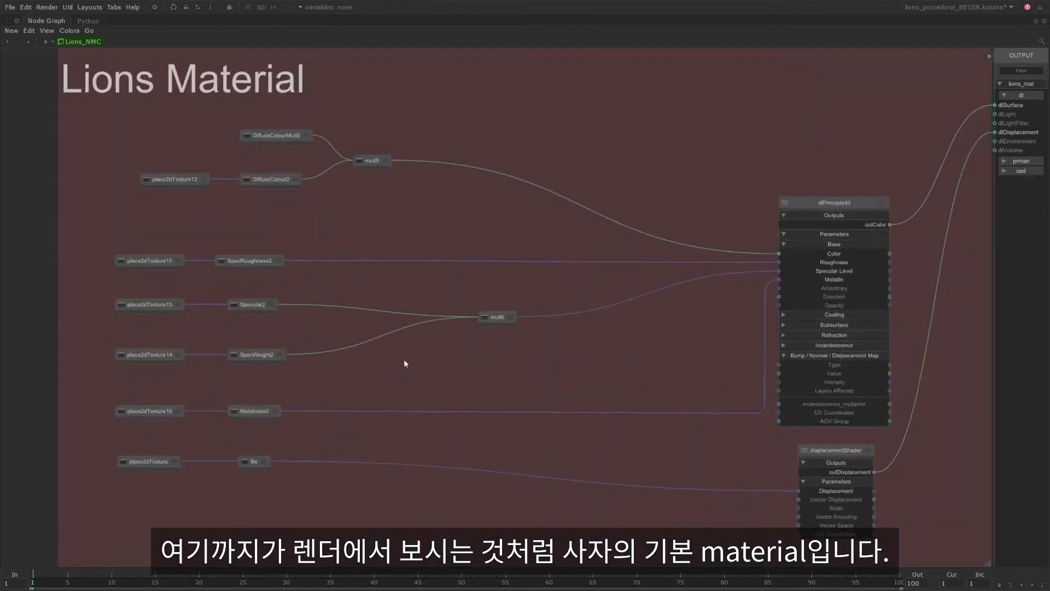
Restore the multi-pane layout, enlarge the Node Graph and Viewer panes, and fit the whole Lions Material group in view.
{"action": "key", "text": "space"}
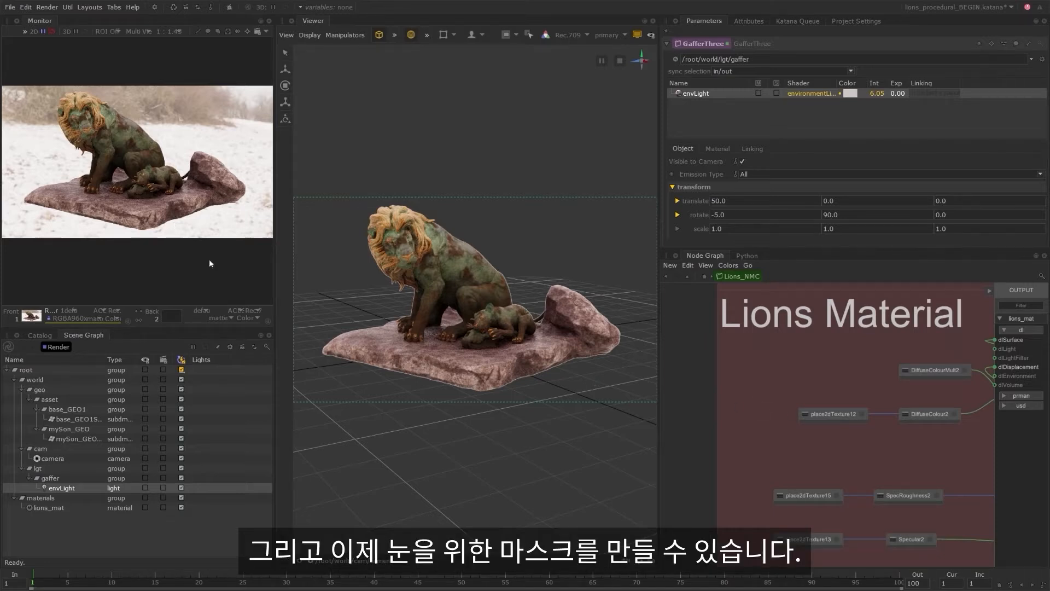
{"action": "scroll", "coordinate": [811, 441], "scroll_direction": "down", "scroll_amount": 3}
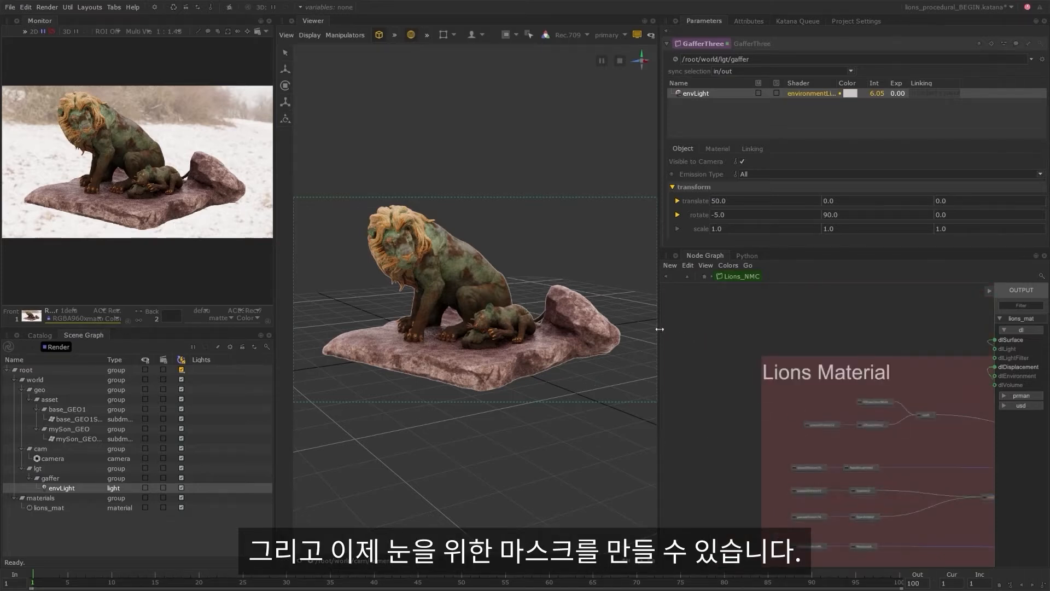
{"action": "left_click_drag", "start_coordinate": [659, 328], "coordinate": [630, 329]}
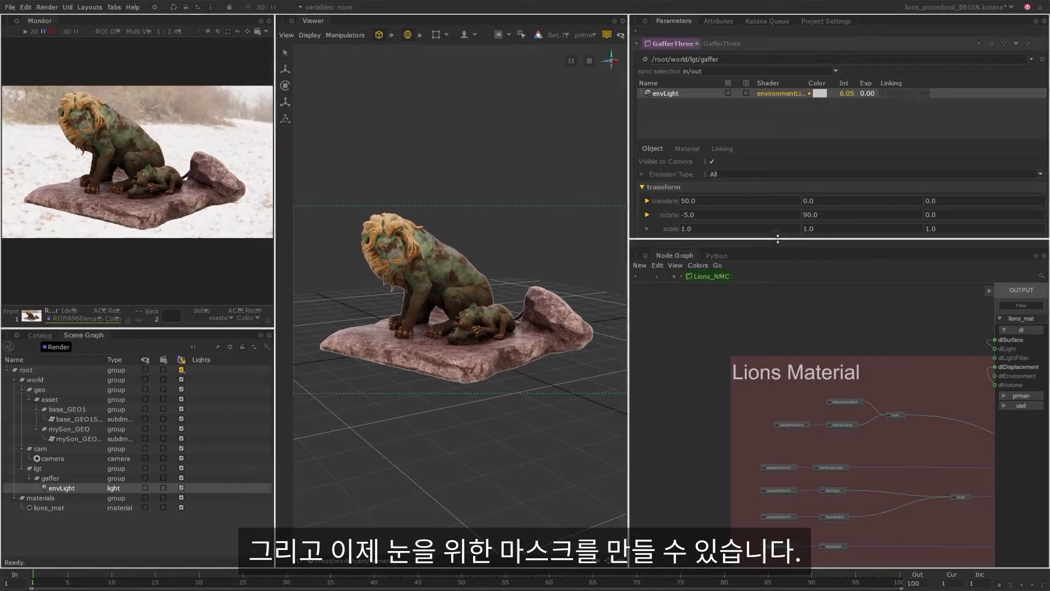
{"action": "left_click_drag", "start_coordinate": [776, 249], "coordinate": [775, 214]}
{"action": "middle_click_drag", "start_coordinate": [875, 383], "coordinate": [760, 384]}
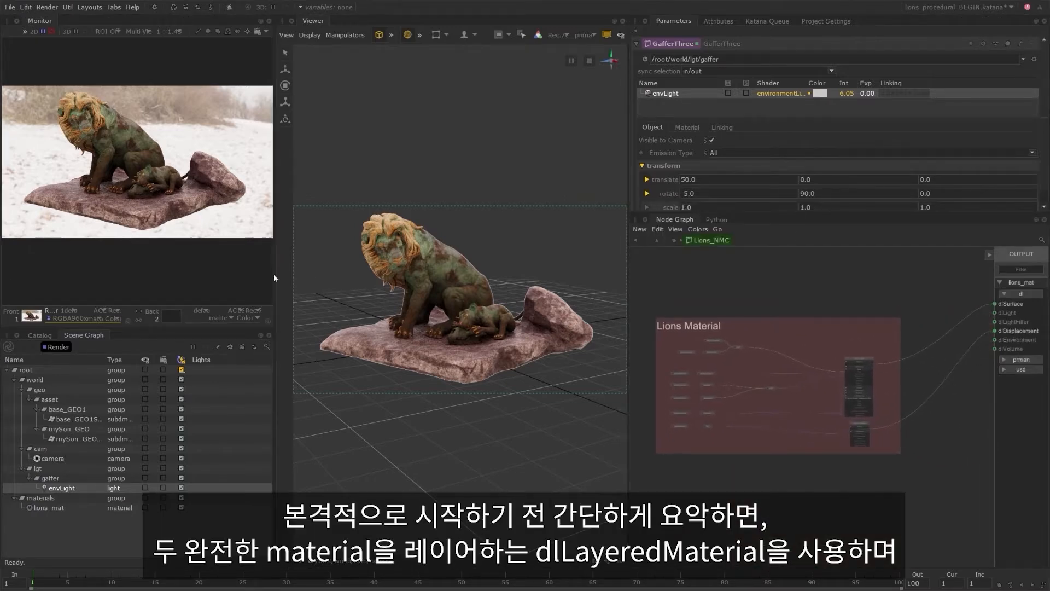
{"action": "left_click_drag", "start_coordinate": [275, 276], "coordinate": [232, 284]}
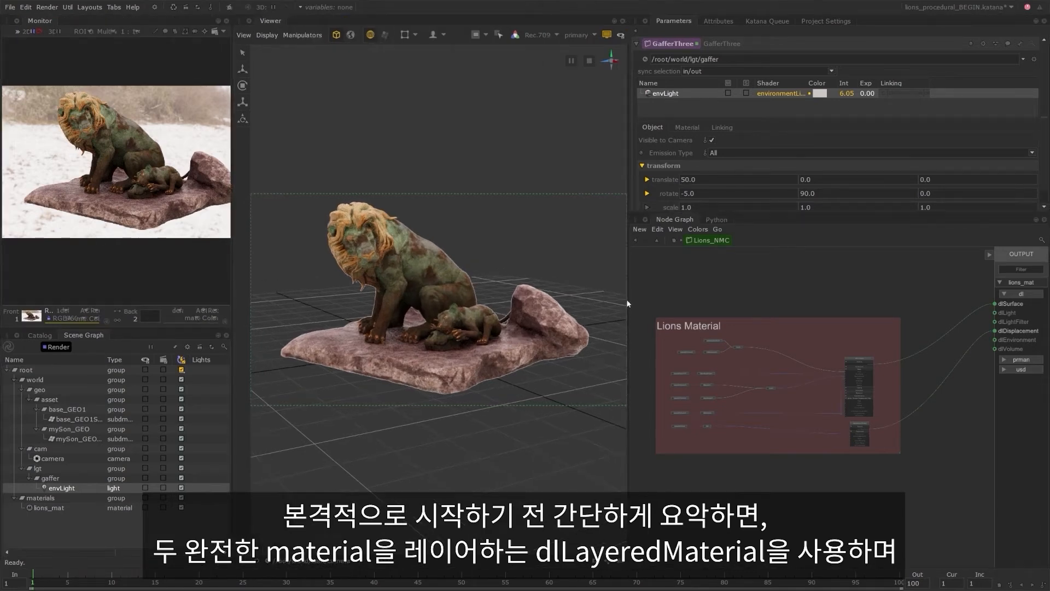
Enlarge the Node Graph pane in width and height, leaving empty space above the Lions Material group.
{"action": "left_click_drag", "start_coordinate": [628, 304], "coordinate": [574, 314]}
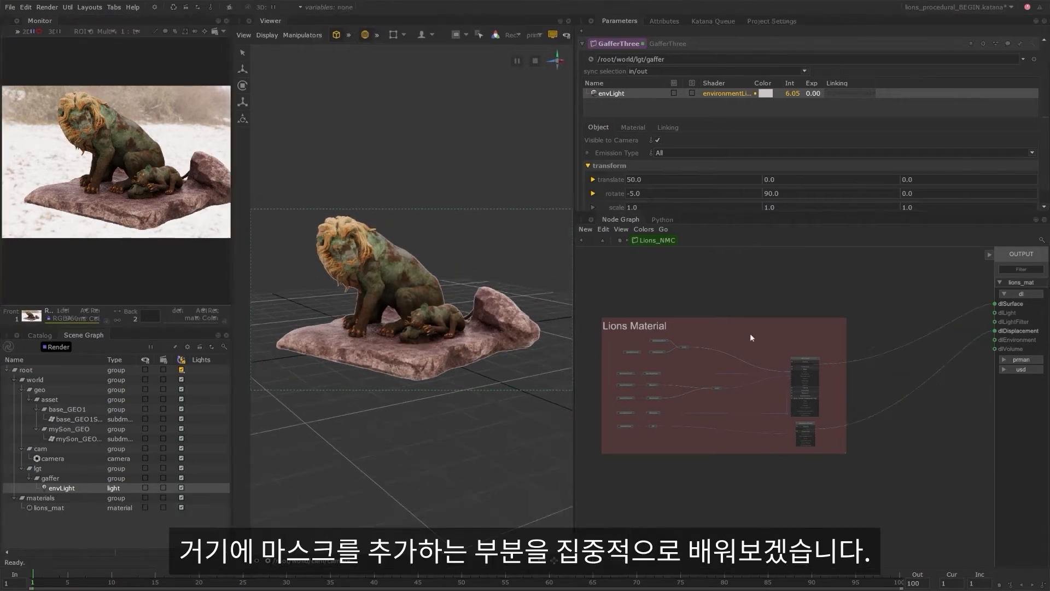
{"action": "middle_click_drag", "start_coordinate": [833, 310], "coordinate": [839, 343]}
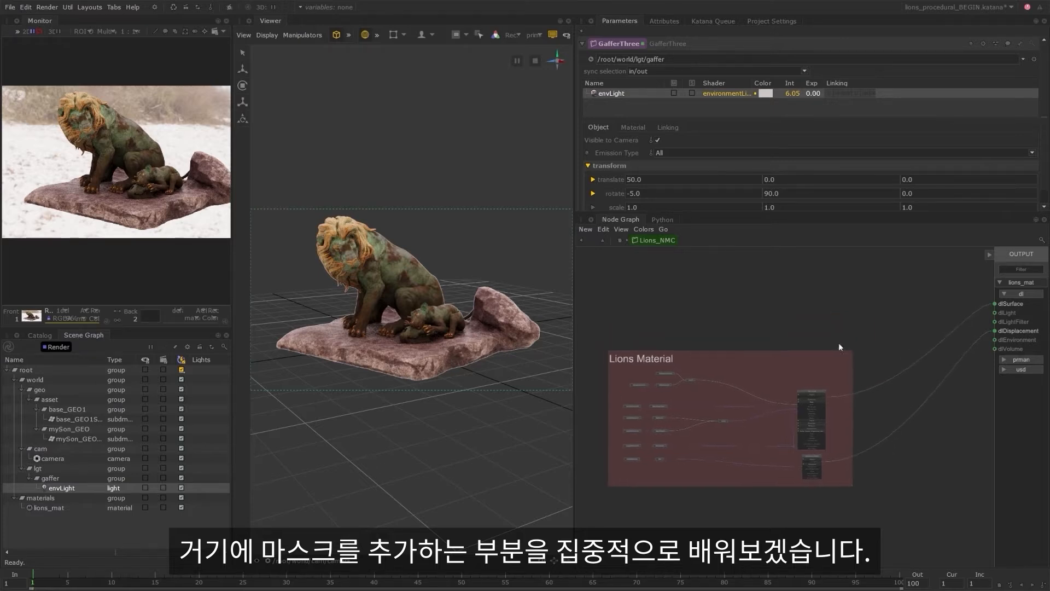
{"action": "left_click_drag", "start_coordinate": [812, 213], "coordinate": [812, 178]}
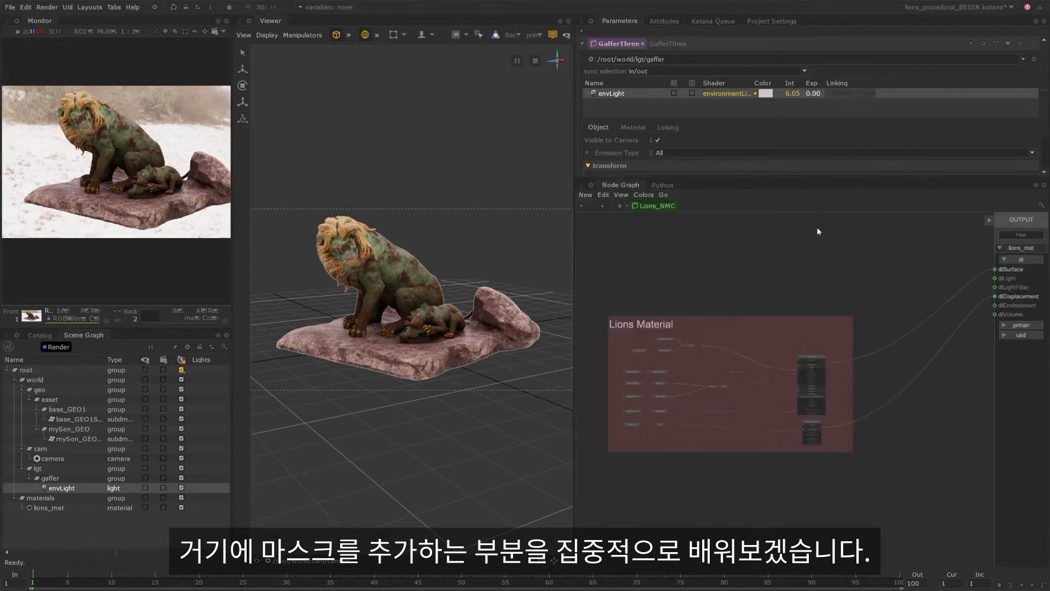
{"action": "middle_click_drag", "start_coordinate": [779, 267], "coordinate": [770, 260]}
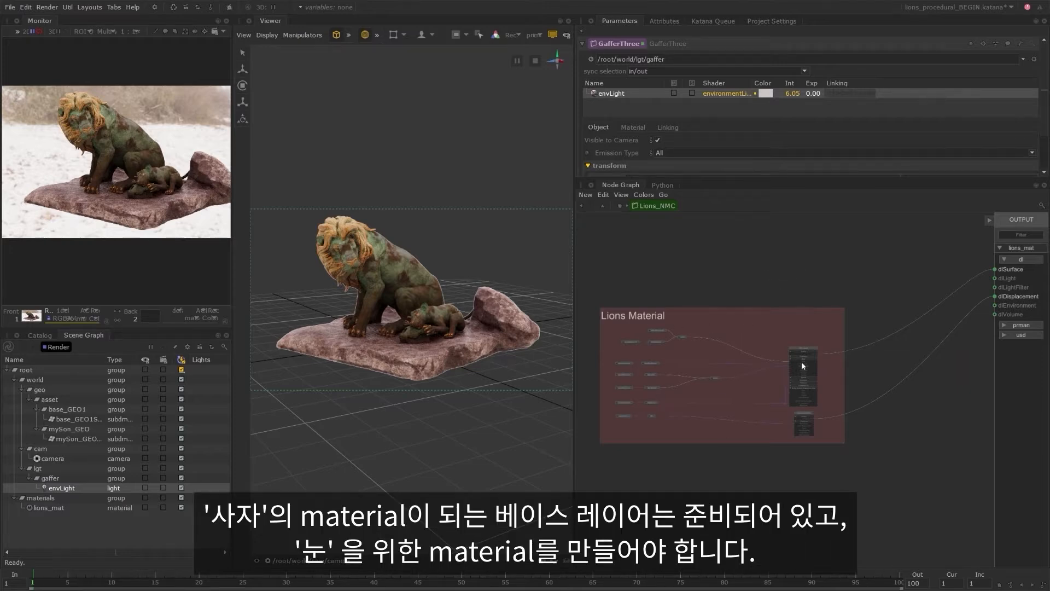
{"action": "middle_click_drag", "start_coordinate": [782, 276], "coordinate": [780, 309]}
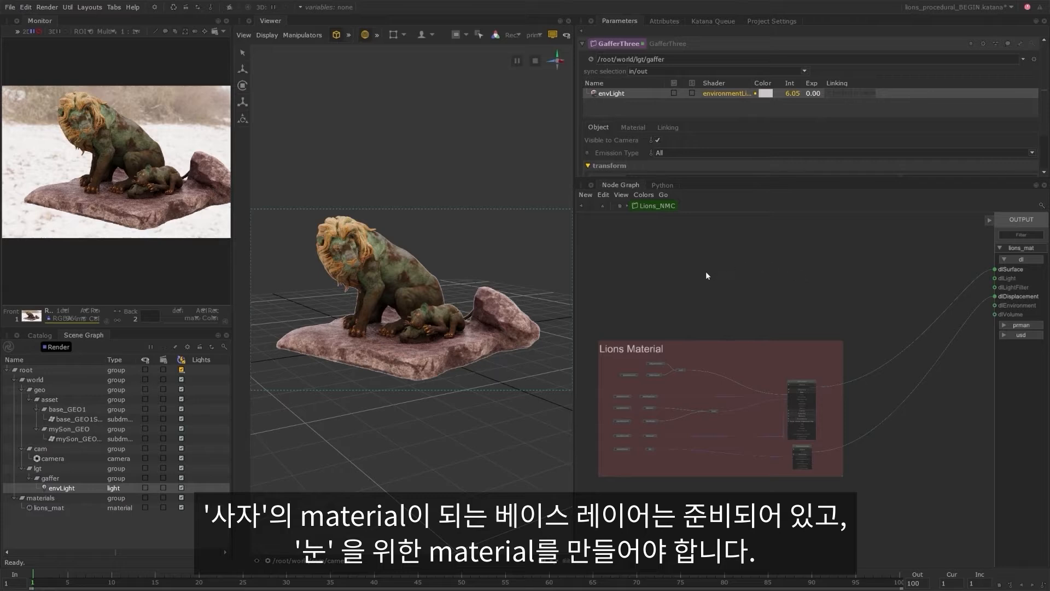
Add a dlPrincipled node above the Lions Material group and connect its outColor to the material's dlSurface input.
{"action": "key", "text": "Tab"}
{"action": "type", "text": "dlpr"}
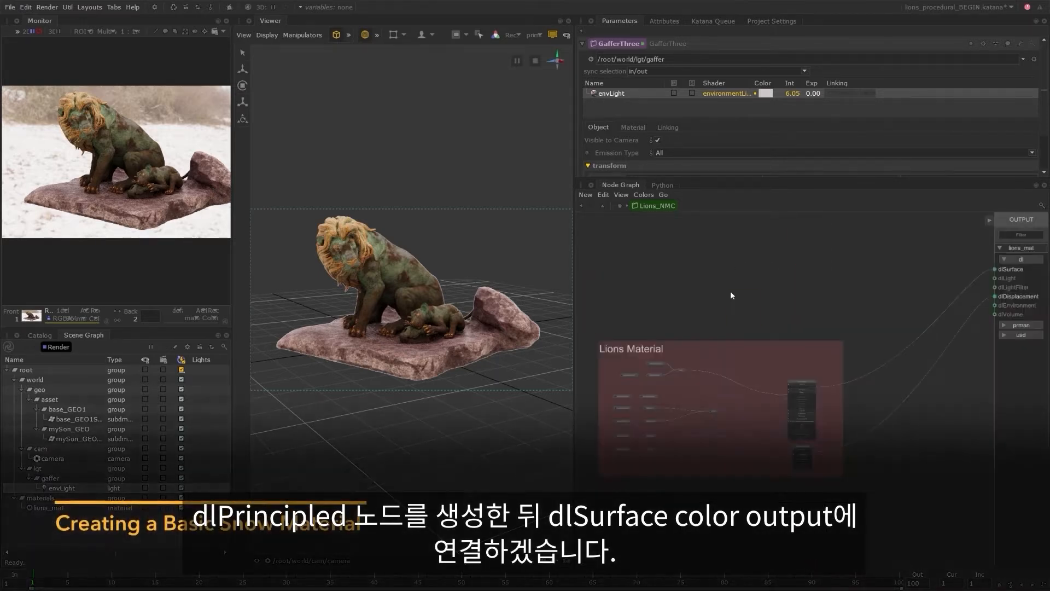
{"action": "left_click", "coordinate": [823, 304]}
{"action": "scroll", "coordinate": [817, 289], "scroll_direction": "up", "scroll_amount": 3}
{"action": "left_click_drag", "start_coordinate": [810, 290], "coordinate": [996, 270]}
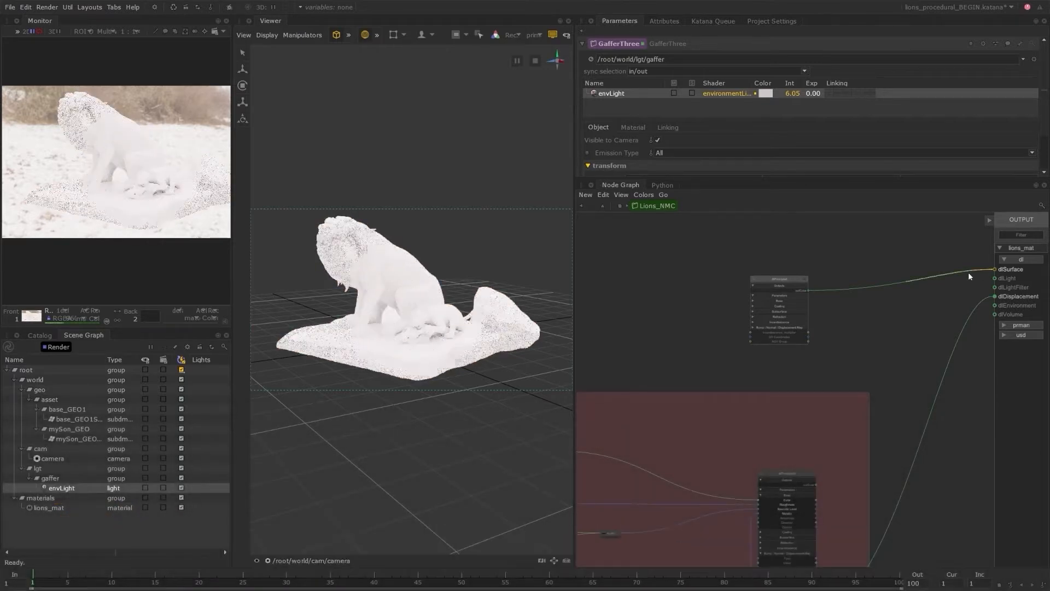
Enlarge the Parameters pane and set the new dlPrincipled's base color to a slightly bluish white, about 0.88, 0.99, 1.00.
{"action": "scroll", "coordinate": [797, 286], "scroll_direction": "up", "scroll_amount": 3}
{"action": "left_click", "coordinate": [816, 273]}
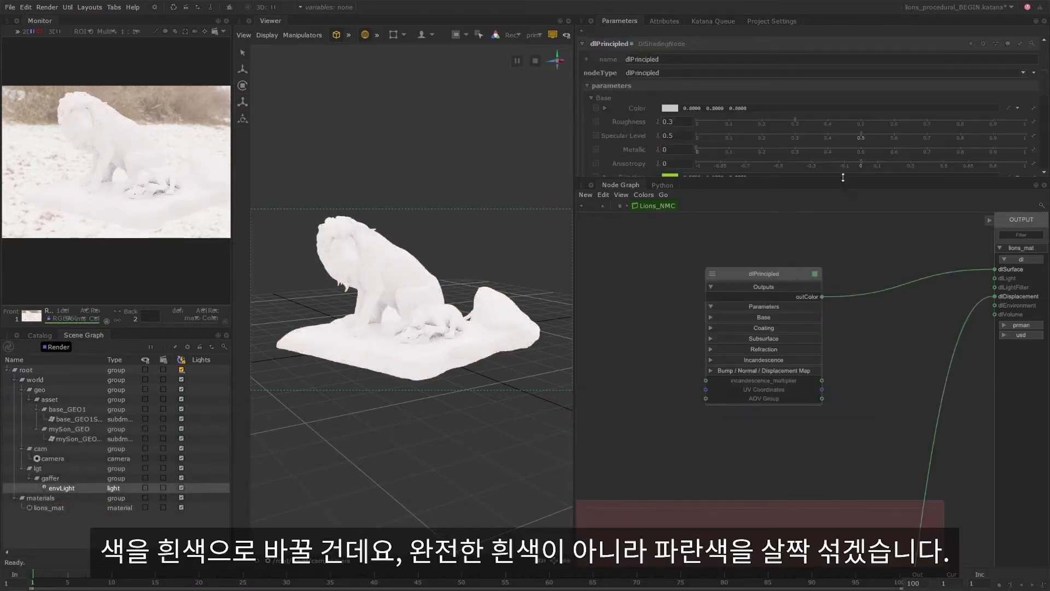
{"action": "left_click_drag", "start_coordinate": [843, 177], "coordinate": [843, 244]}
{"action": "left_click", "coordinate": [675, 107]}
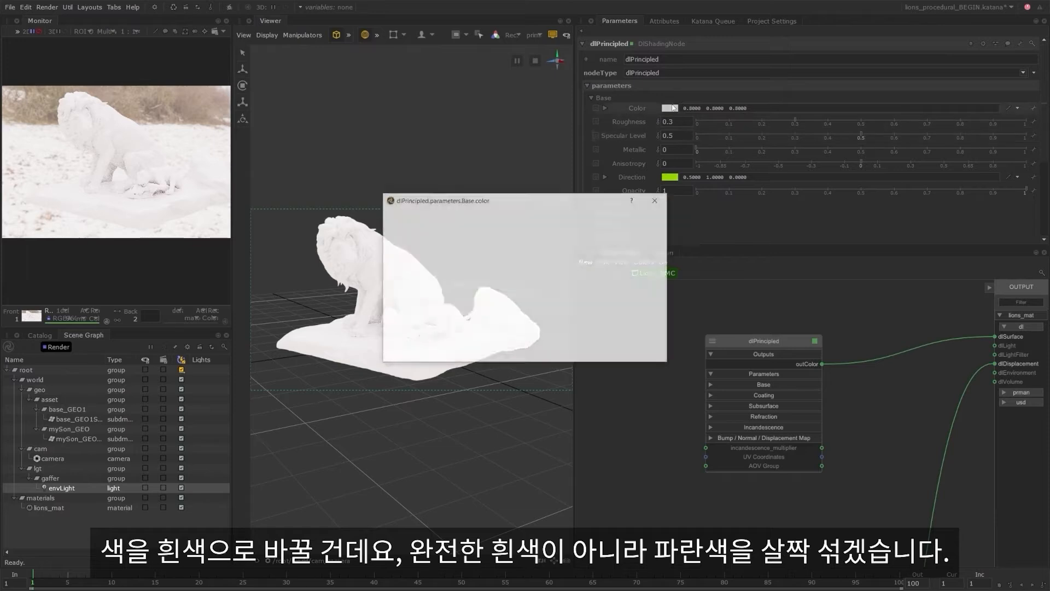
{"action": "left_click_drag", "start_coordinate": [649, 280], "coordinate": [644, 282]}
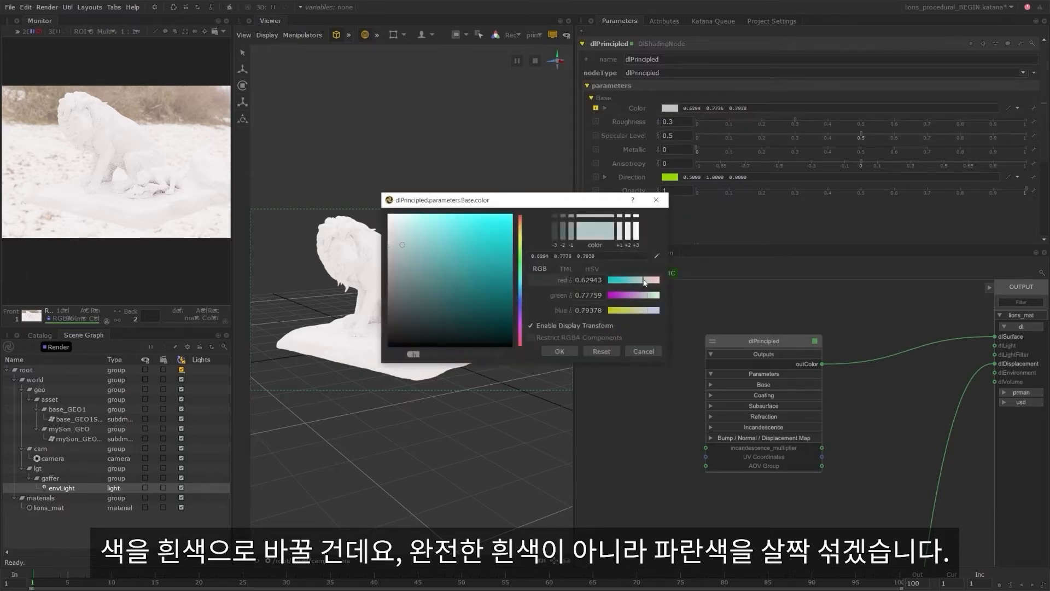
{"action": "left_click", "coordinate": [394, 231]}
{"action": "left_click_drag", "start_coordinate": [394, 230], "coordinate": [393, 239]}
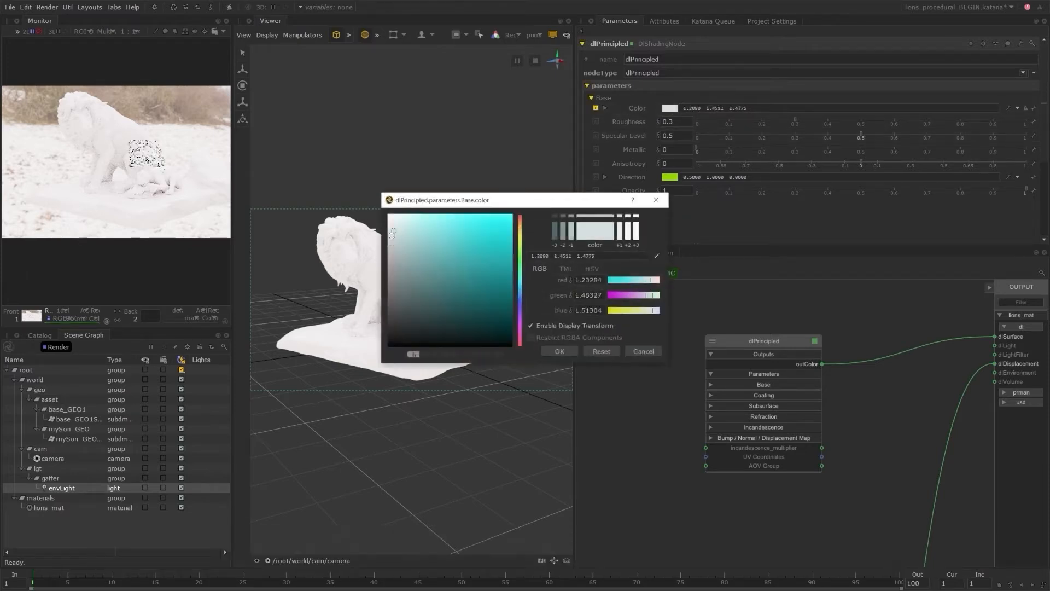
{"action": "left_click", "coordinate": [560, 351]}
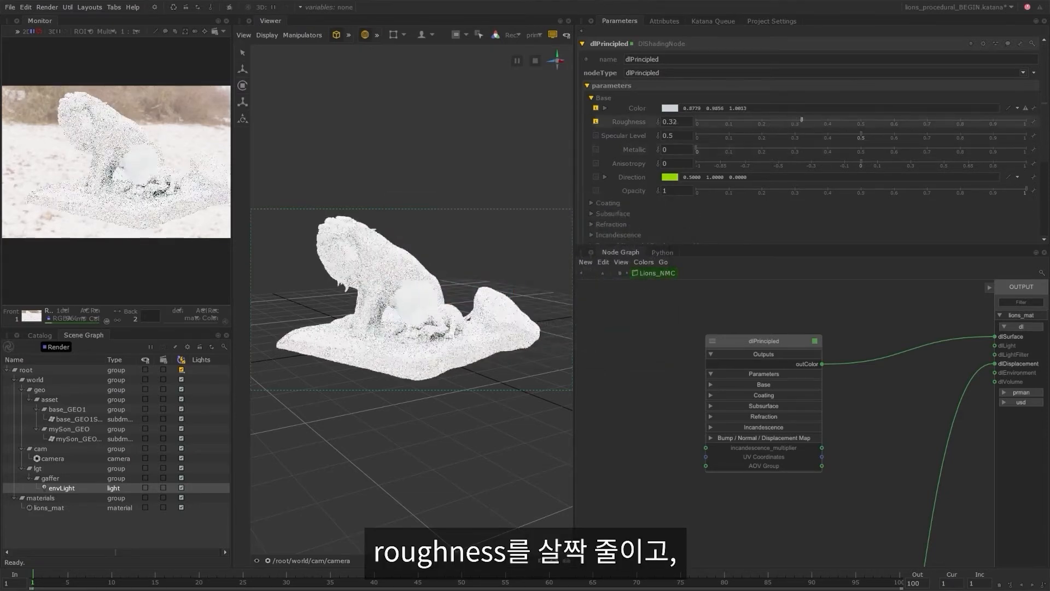
Set the snow shader's base roughness to 0.4, specular level to 0.444 and refraction weight to 0.056.
{"action": "left_click_drag", "start_coordinate": [801, 120], "coordinate": [815, 120]}
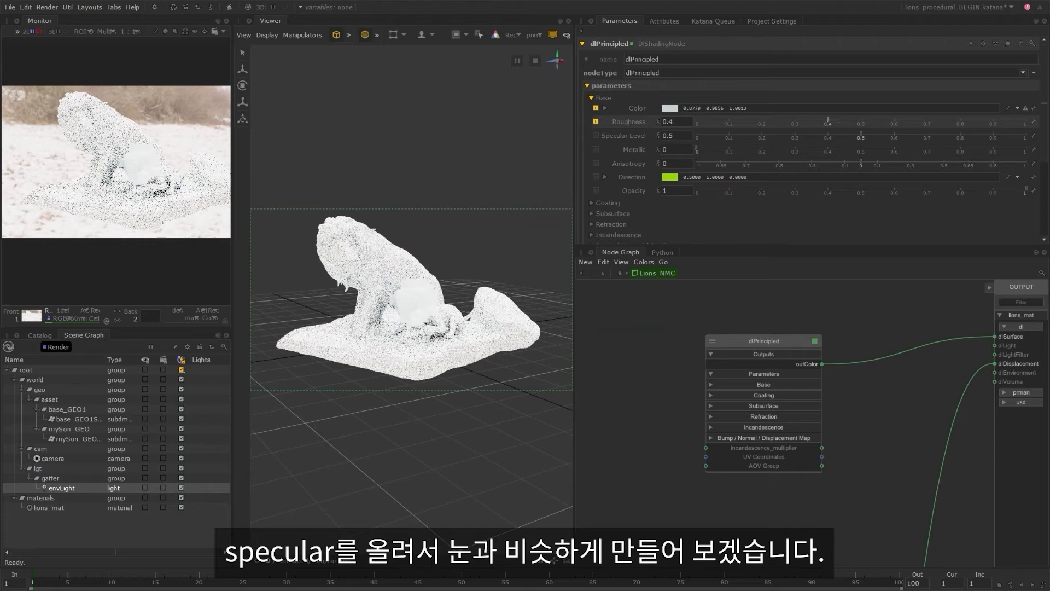
{"action": "left_click", "coordinate": [843, 134]}
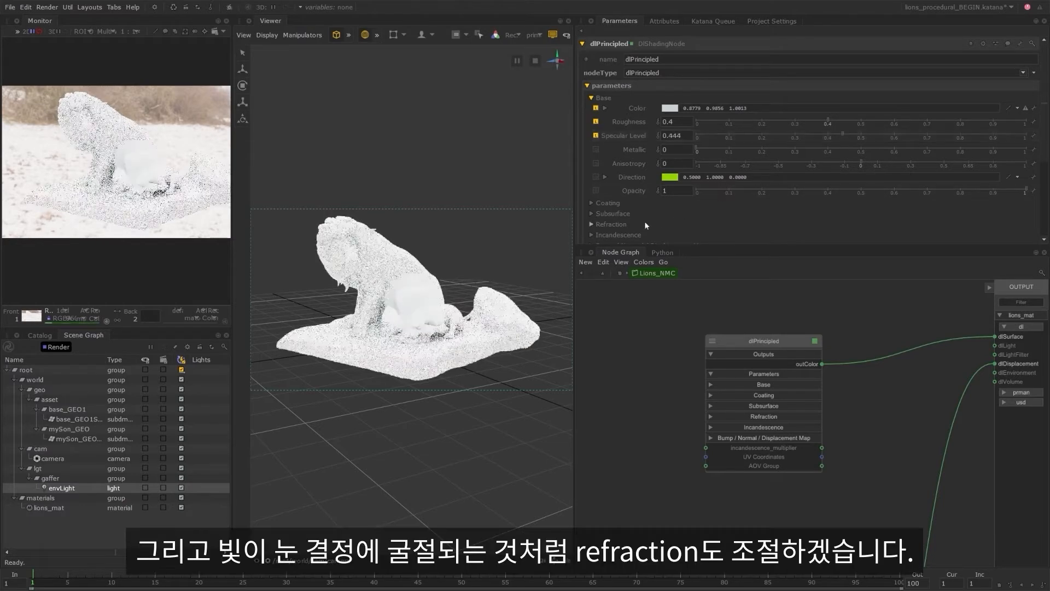
{"action": "left_click", "coordinate": [622, 222]}
{"action": "scroll", "coordinate": [623, 206], "scroll_direction": "down", "scroll_amount": 3}
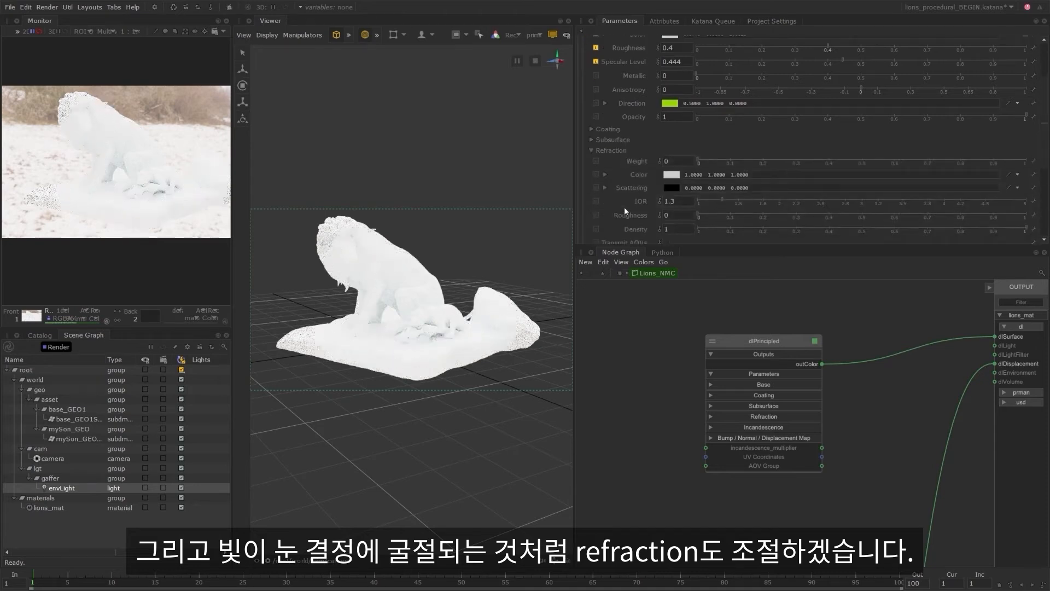
{"action": "scroll", "coordinate": [625, 207], "scroll_direction": "down", "scroll_amount": 1}
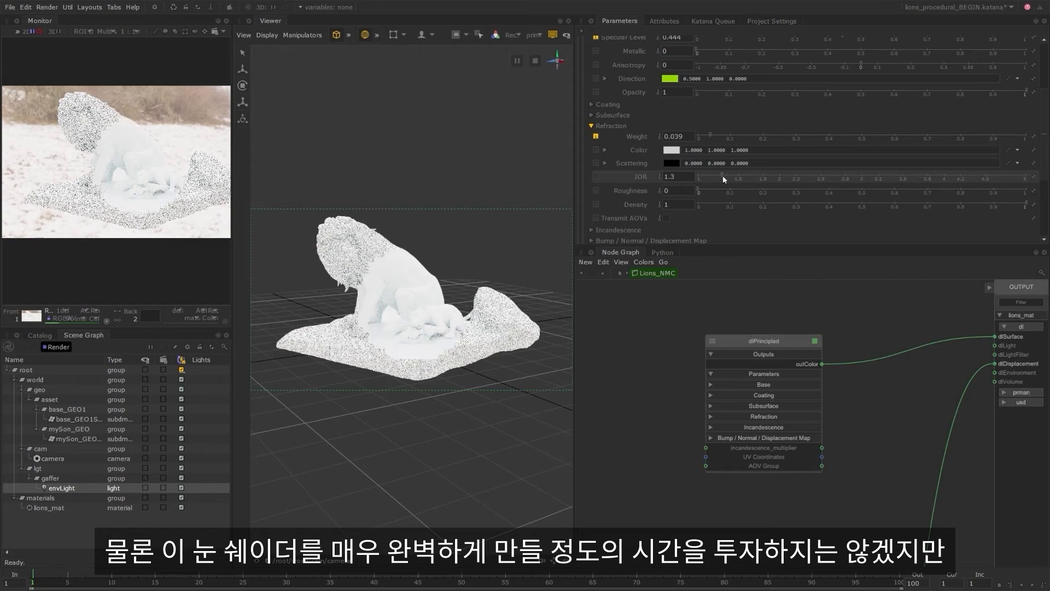
{"action": "left_click", "coordinate": [712, 136]}
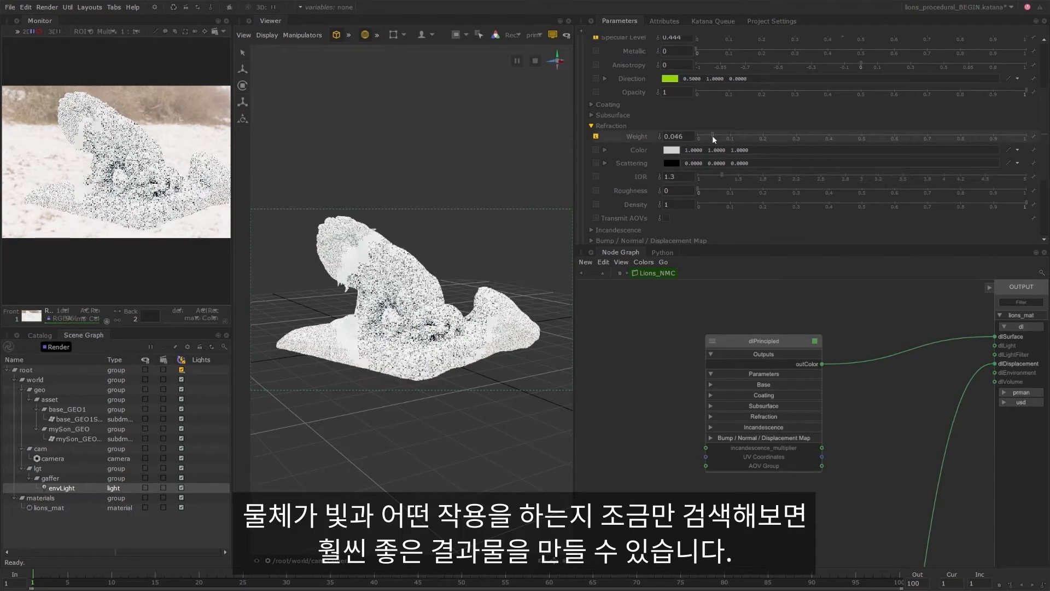
{"action": "left_click_drag", "start_coordinate": [714, 137], "coordinate": [716, 137]}
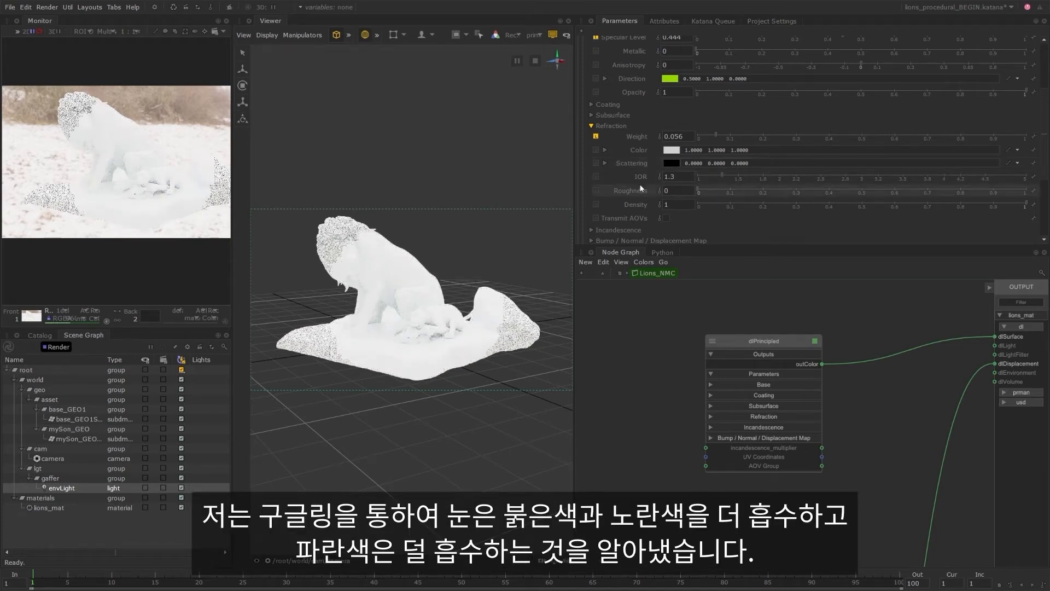
Set the snow shader's refraction color to a pale blue of about 0.63, 0.81, 1.00.
{"action": "left_click", "coordinate": [675, 152]}
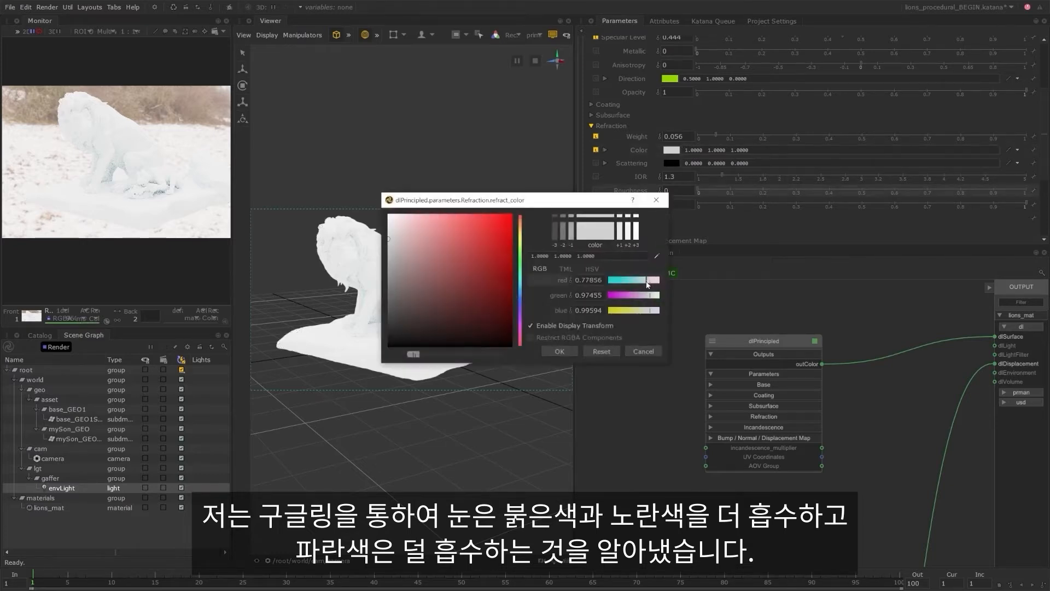
{"action": "left_click", "coordinate": [519, 275]}
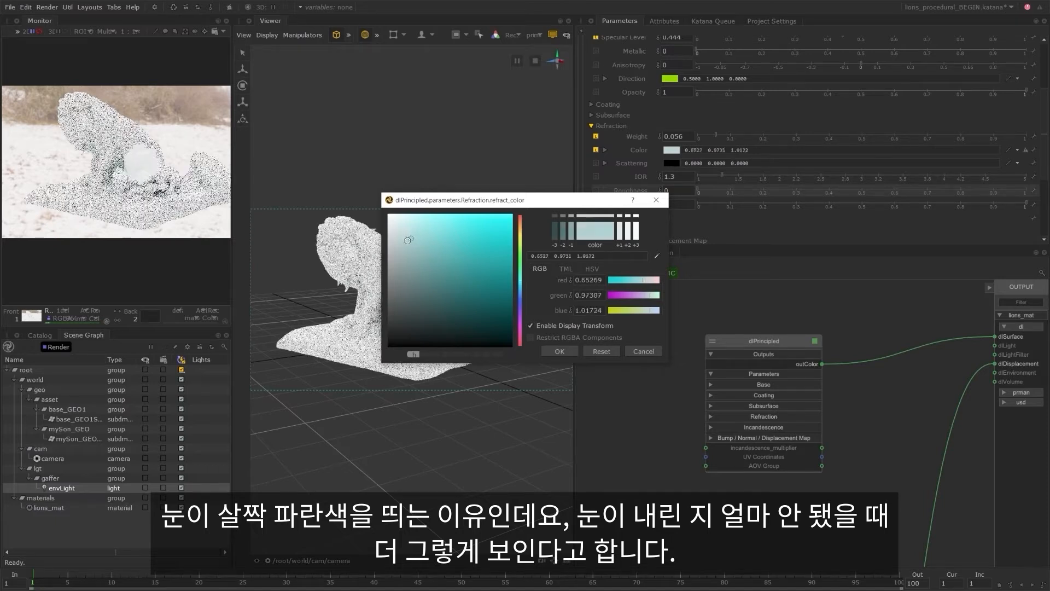
{"action": "left_click", "coordinate": [520, 288]}
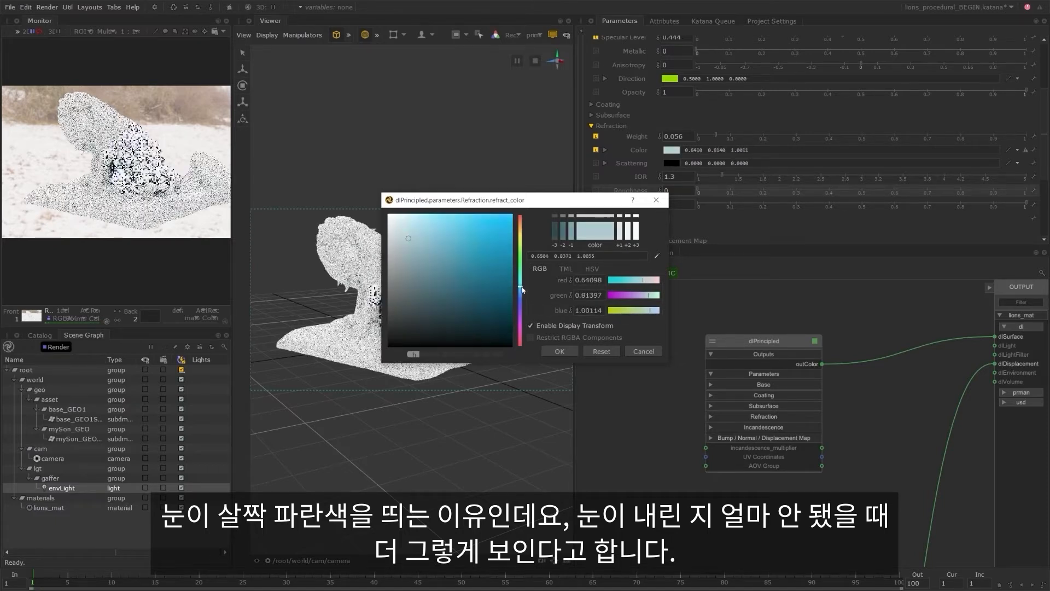
{"action": "left_click", "coordinate": [560, 352]}
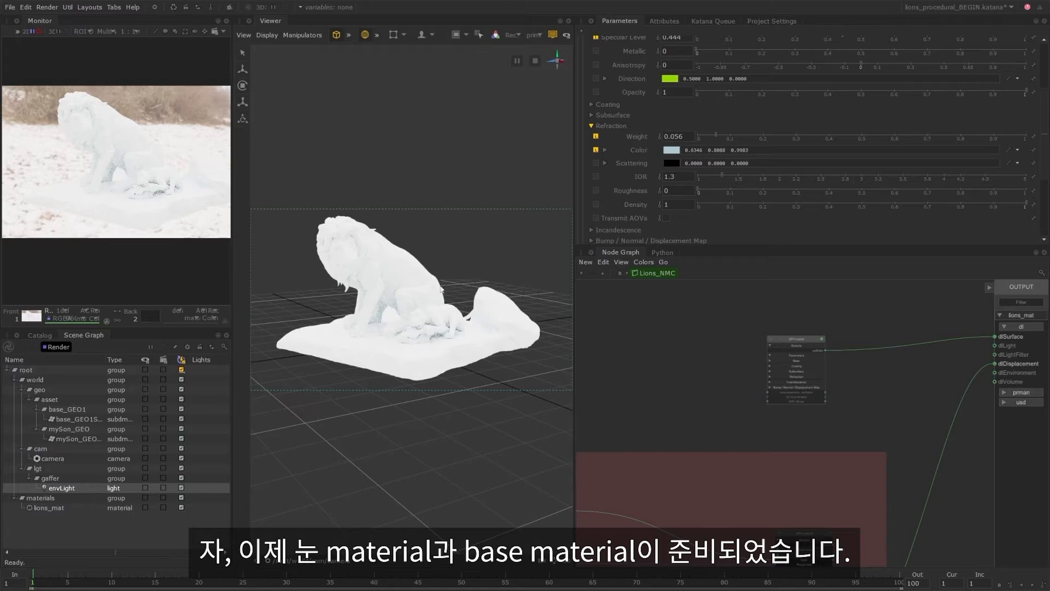
Review the snow shader beside the Lions Material group, and examine the lions' upward-facing surfaces from several angles in a wider Viewer.
{"action": "middle_click_drag", "start_coordinate": [728, 407], "coordinate": [787, 267]}
{"action": "scroll", "coordinate": [720, 371], "scroll_direction": "down", "scroll_amount": 4}
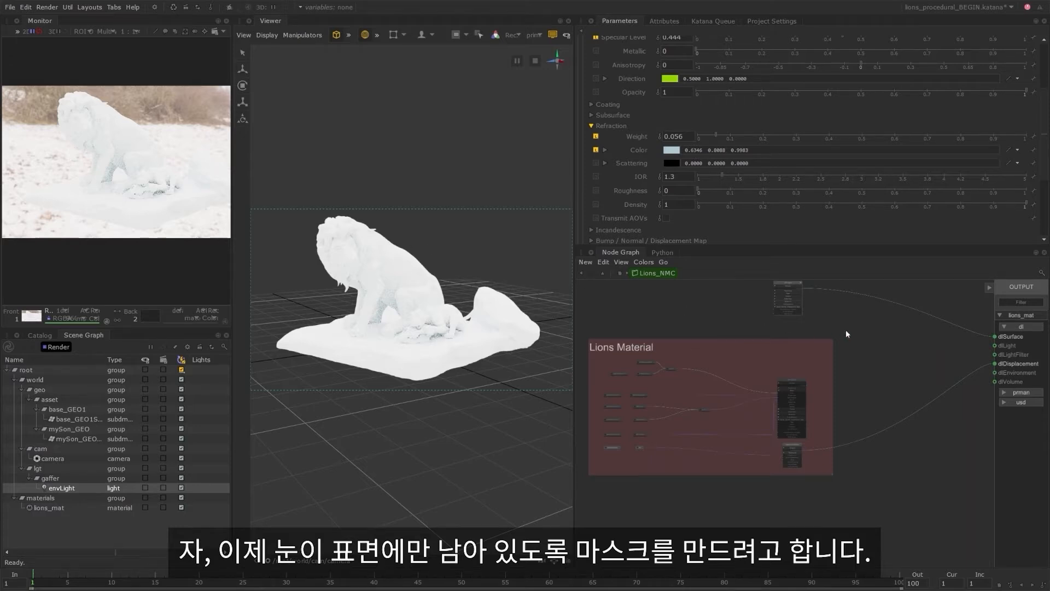
{"action": "scroll", "coordinate": [846, 331], "scroll_direction": "up", "scroll_amount": 4}
{"action": "middle_click_drag", "start_coordinate": [847, 331], "coordinate": [803, 381]}
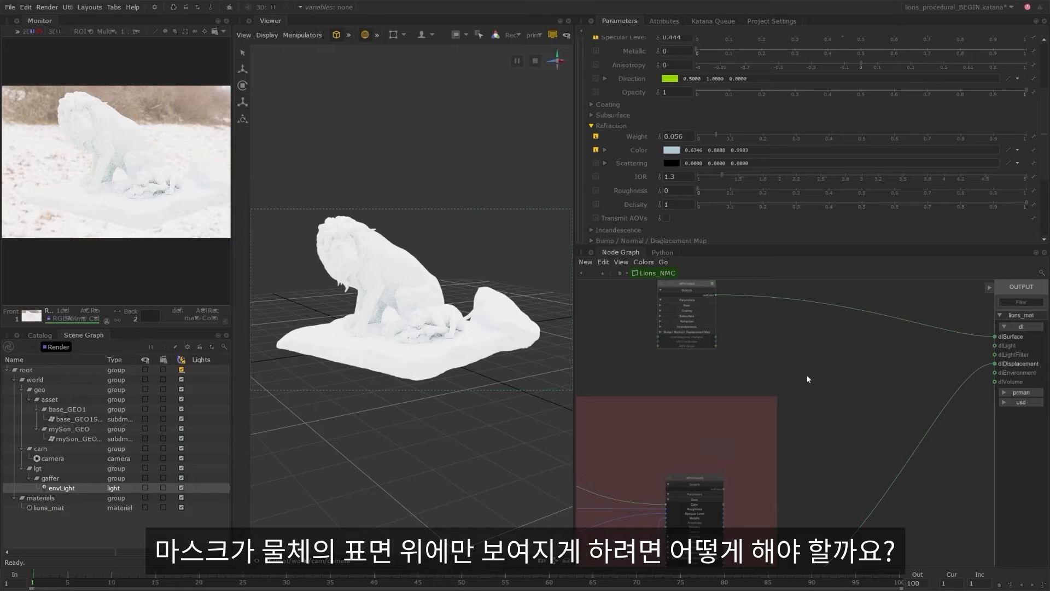
{"action": "middle_click_drag", "start_coordinate": [713, 368], "coordinate": [757, 369]}
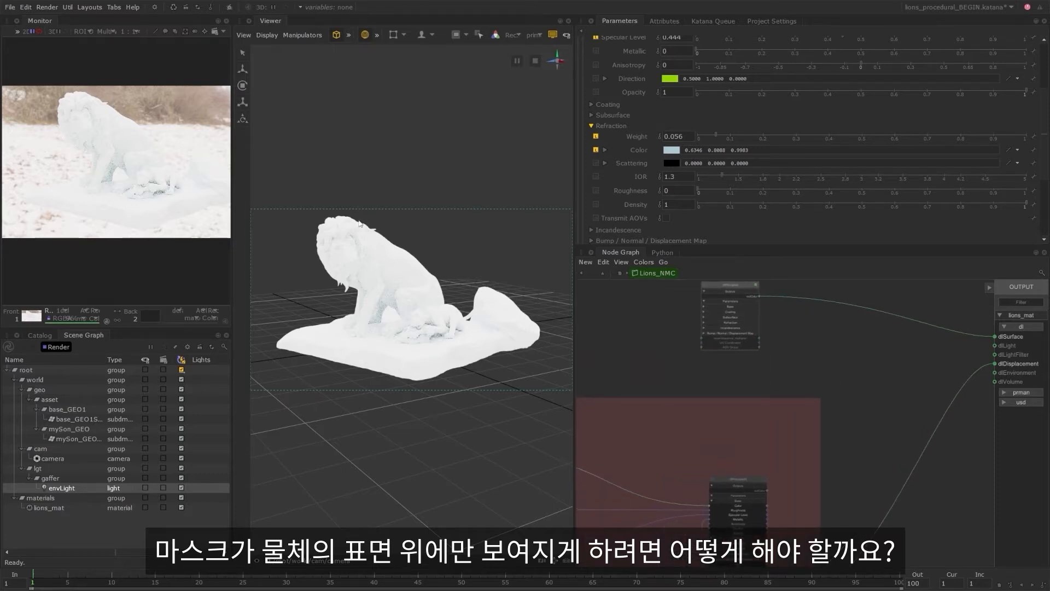
{"action": "left_click_drag", "start_coordinate": [577, 302], "coordinate": [624, 308]}
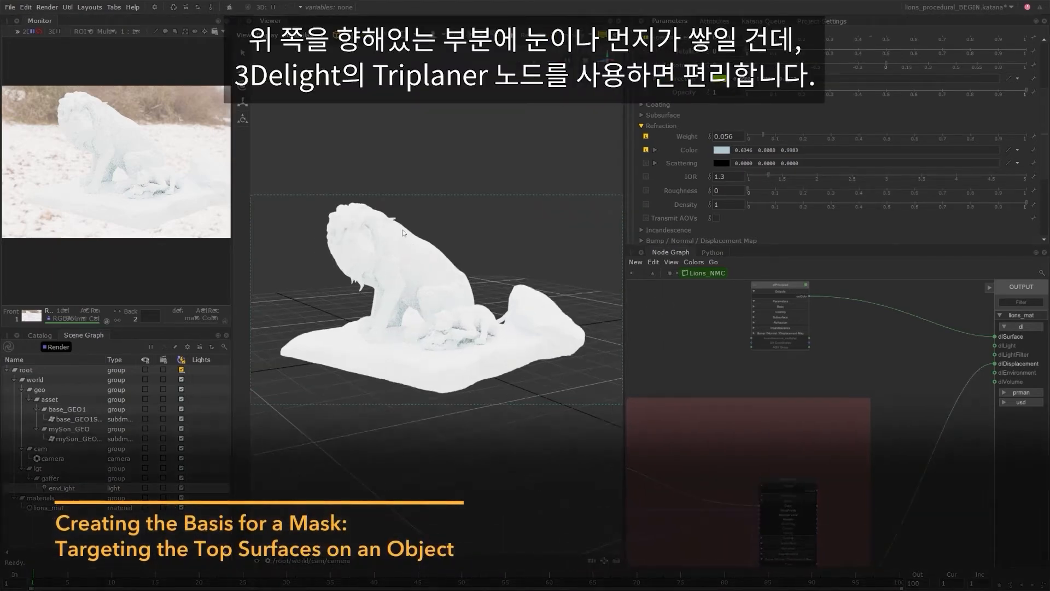
{"action": "left_click_drag", "start_coordinate": [427, 268], "coordinate": [427, 241], "text": "alt"}
{"action": "right_click_drag", "start_coordinate": [427, 241], "coordinate": [472, 244], "text": "alt"}
{"action": "middle_click_drag", "start_coordinate": [471, 245], "coordinate": [479, 312], "text": "alt"}
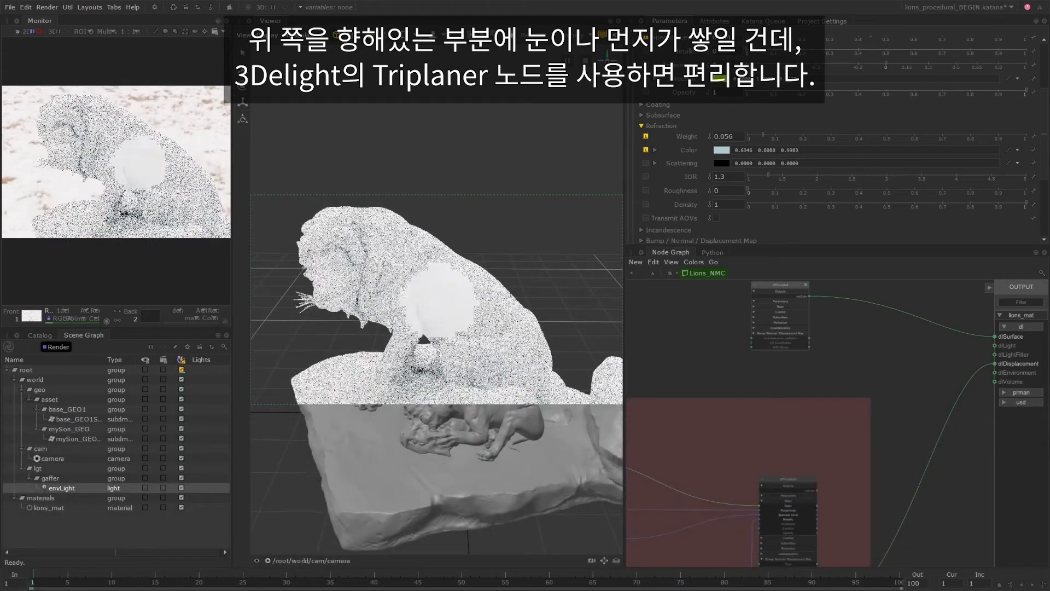
{"action": "left_click_drag", "start_coordinate": [462, 383], "coordinate": [480, 375], "text": "alt"}
{"action": "right_click_drag", "start_coordinate": [481, 376], "coordinate": [453, 359], "text": "alt"}
{"action": "middle_click_drag", "start_coordinate": [454, 359], "coordinate": [459, 333], "text": "alt"}
{"action": "right_click_drag", "start_coordinate": [459, 340], "coordinate": [442, 348], "text": "alt"}
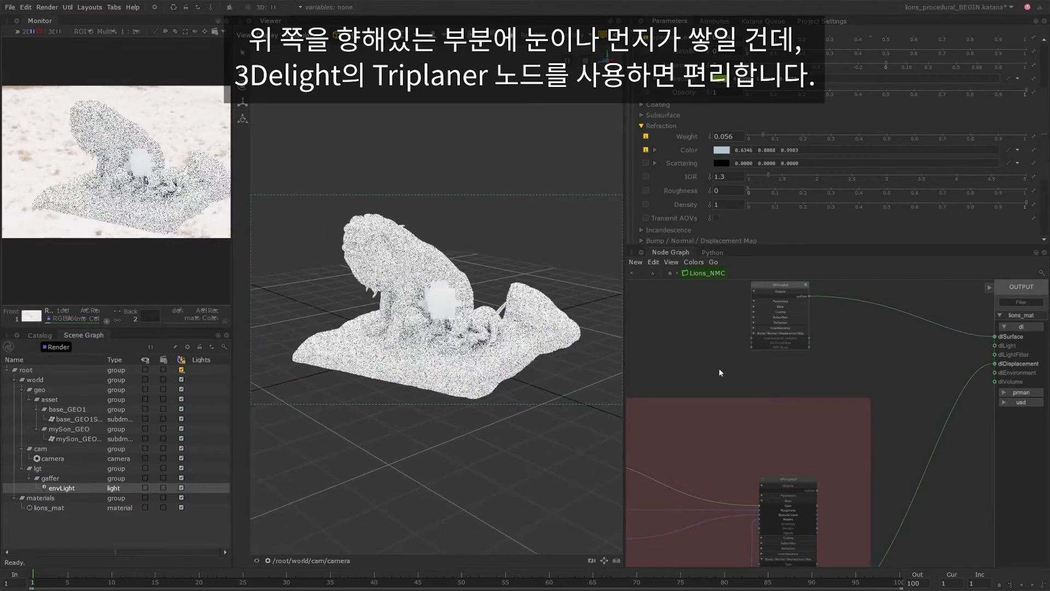
Add a dlTriplanar node and a second dlPrincipled shader between the snow shader and the Lions Material group.
{"action": "right_click_drag", "start_coordinate": [719, 369], "coordinate": [699, 378], "text": "alt"}
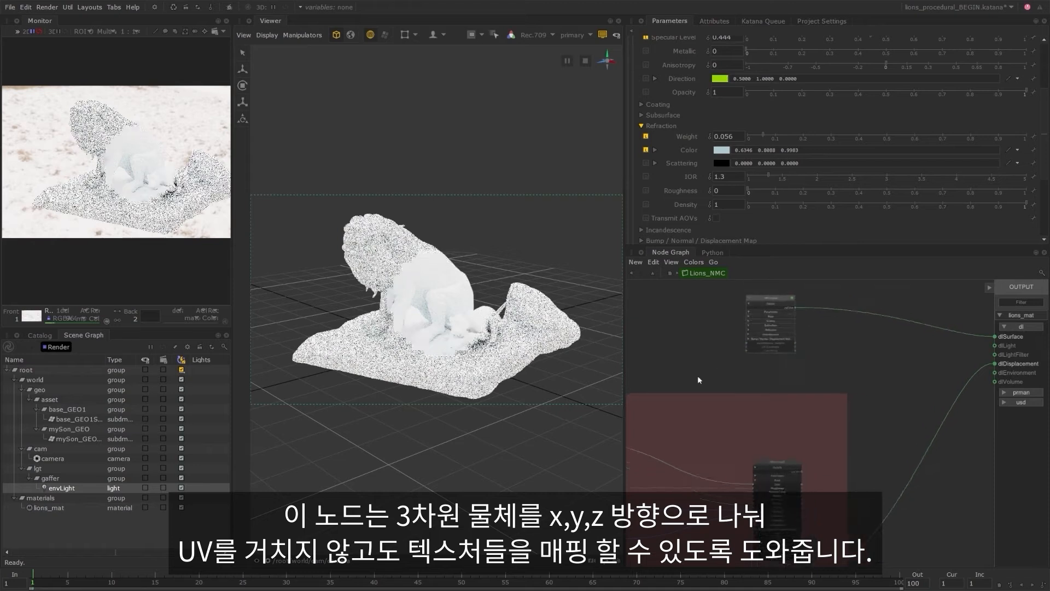
{"action": "middle_click_drag", "start_coordinate": [699, 379], "coordinate": [736, 390], "text": "alt"}
{"action": "middle_click_drag", "start_coordinate": [699, 351], "coordinate": [722, 348], "text": "alt"}
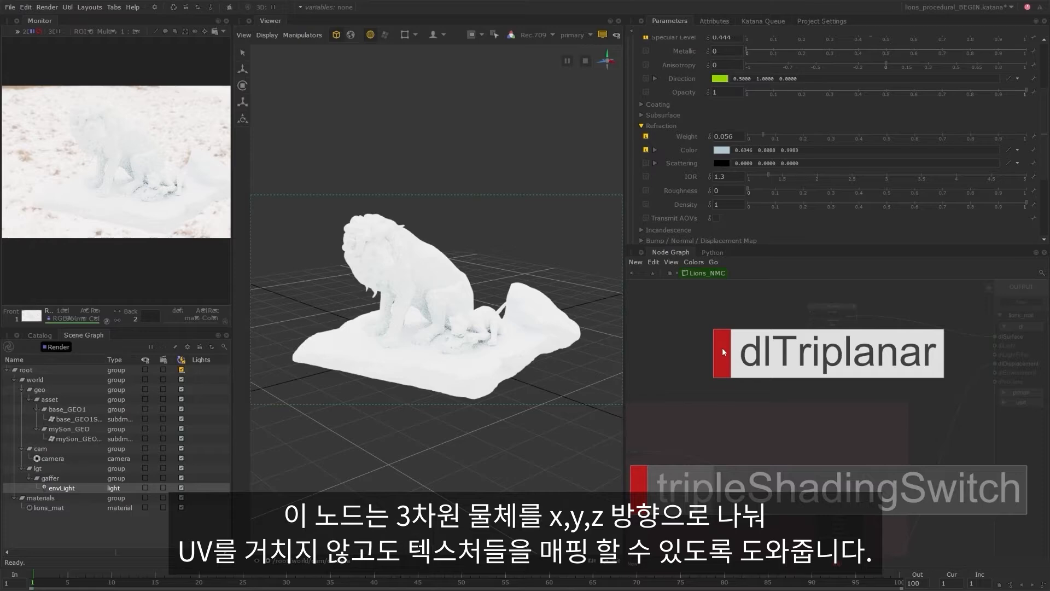
{"action": "mouse_move", "coordinate": [724, 350]}
{"action": "left_mouse_down"}
{"action": "mouse_move", "coordinate": [748, 348]}
{"action": "mouse_move", "coordinate": [719, 384]}
{"action": "mouse_move", "coordinate": [731, 339]}
{"action": "left_mouse_up"}
{"action": "scroll", "coordinate": [787, 356], "scroll_direction": "up", "scroll_amount": 3}
{"action": "scroll", "coordinate": [799, 359], "scroll_direction": "down", "scroll_amount": 4}
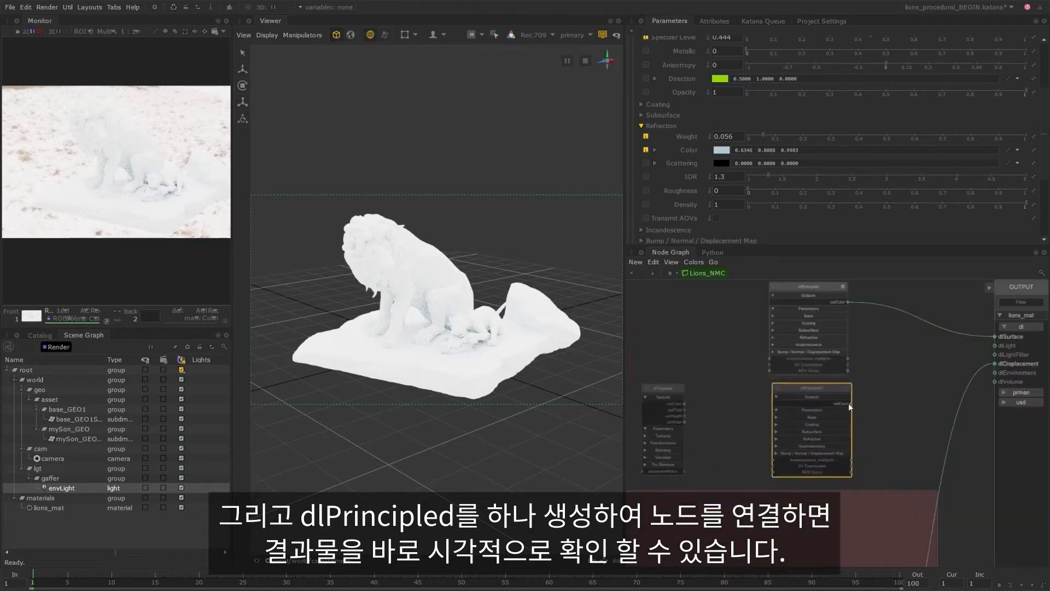
Connect the second dlPrincipled to dlSurface, feed dlTriplanar's outColor into its Base Color, and inspect the result on the lions.
{"action": "left_click_drag", "start_coordinate": [849, 403], "coordinate": [995, 337]}
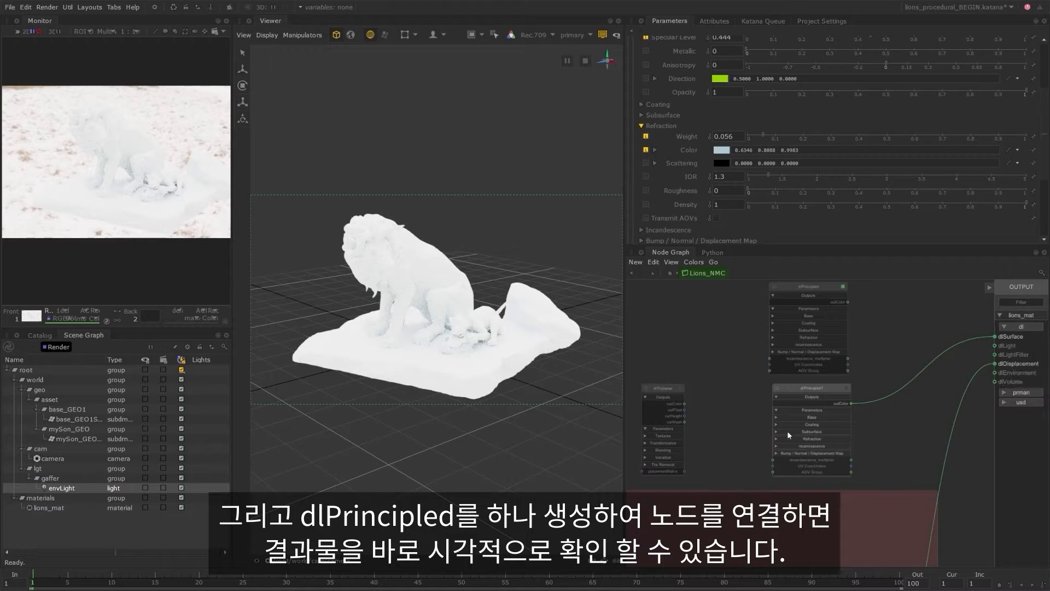
{"action": "left_click_drag", "start_coordinate": [685, 404], "coordinate": [774, 424]}
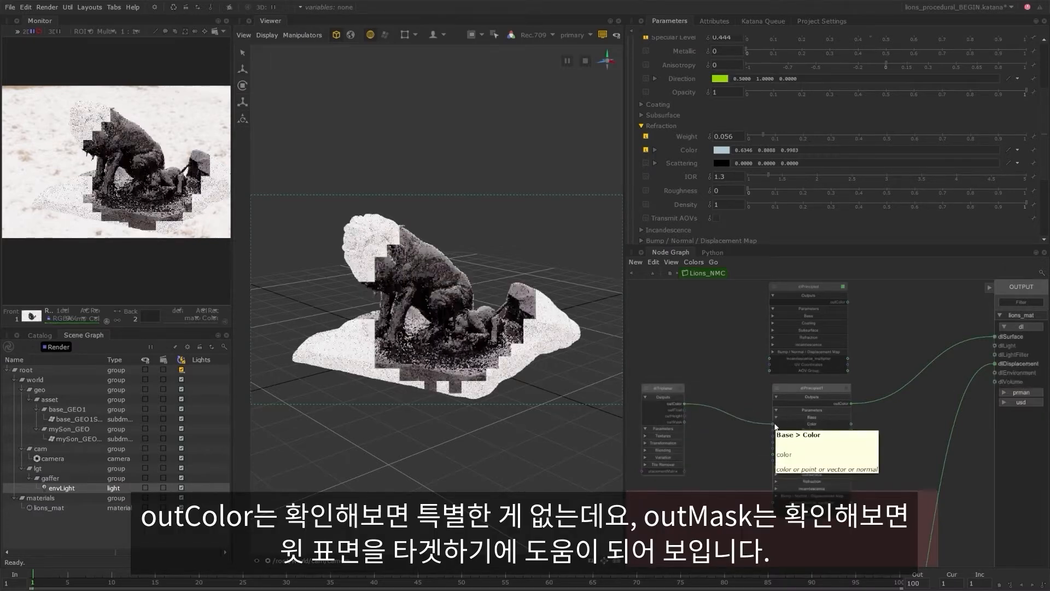
{"action": "mouse_move", "coordinate": [439, 341]}
{"action": "left_mouse_down", "text": "alt"}
{"action": "mouse_move", "coordinate": [405, 336]}
{"action": "mouse_move", "coordinate": [442, 347]}
{"action": "left_mouse_up", "text": "alt"}
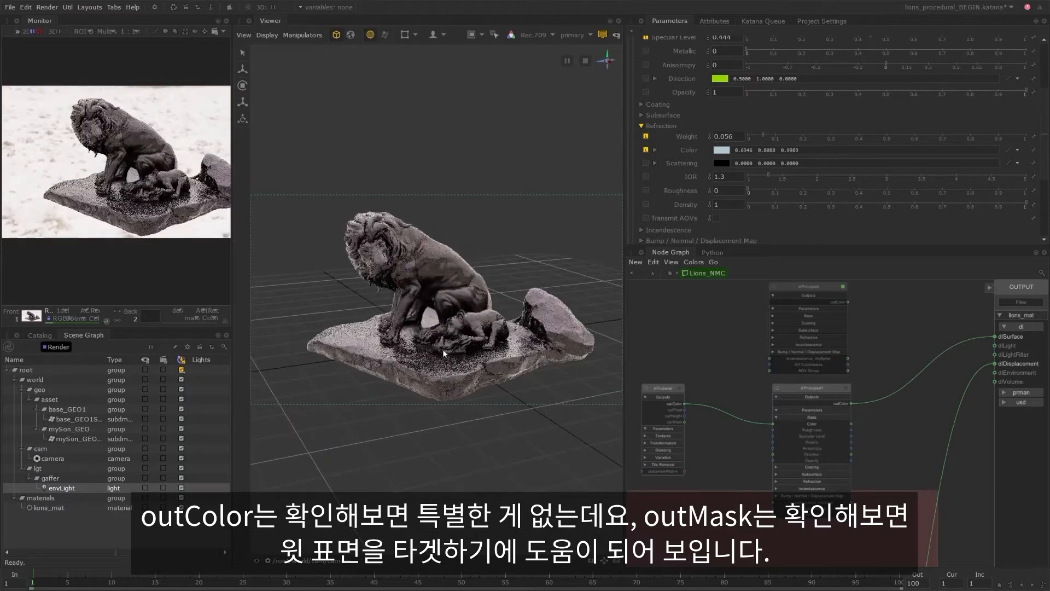
{"action": "scroll", "coordinate": [684, 424], "scroll_direction": "up", "scroll_amount": 5}
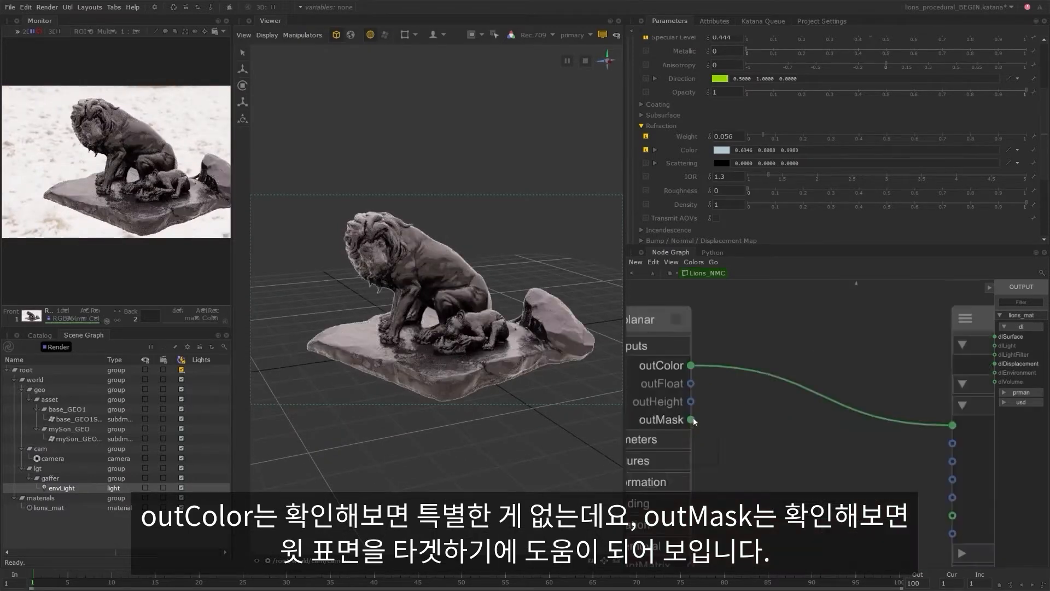
Replace the second dlPrincipled's Base Color input with dlTriplanar's outMask.
{"action": "left_click", "coordinate": [954, 428]}
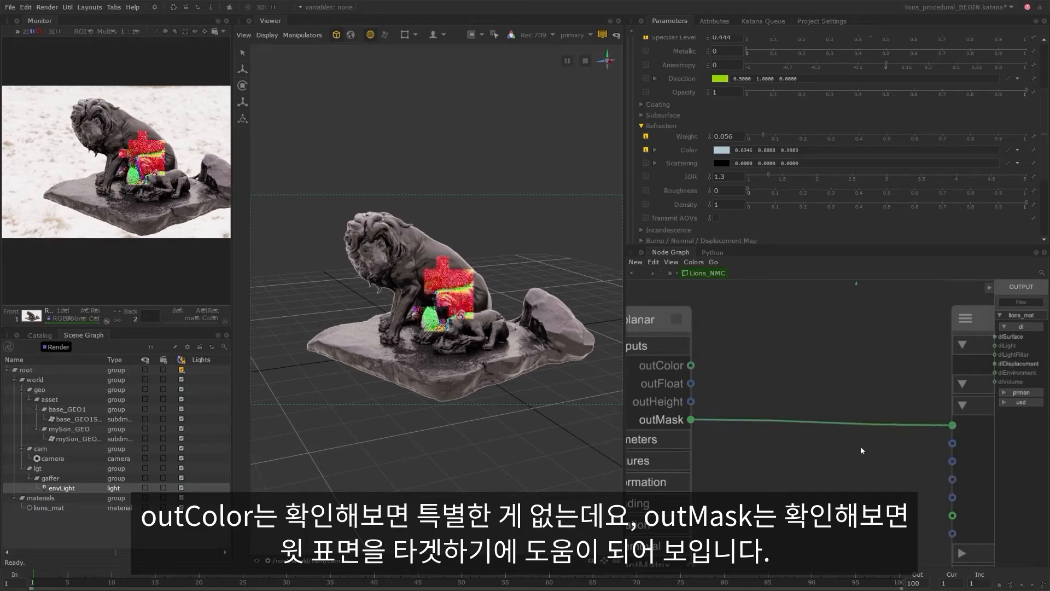
{"action": "scroll", "coordinate": [861, 450], "scroll_direction": "down", "scroll_amount": 8}
{"action": "scroll", "coordinate": [861, 450], "scroll_direction": "up", "scroll_amount": 5}
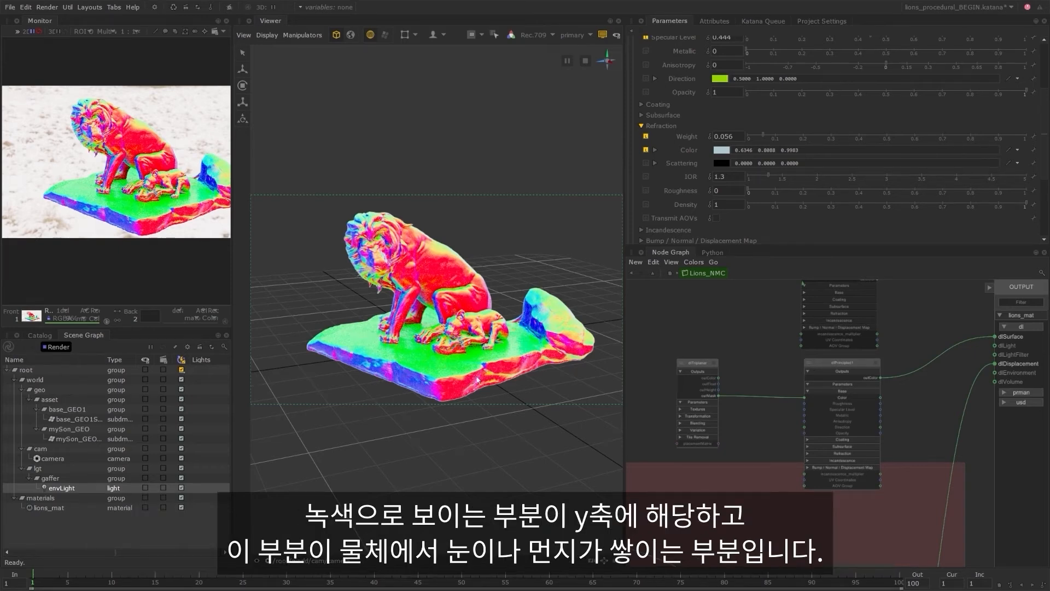
Examine the outMask colours on the lions from several angles and up close, comparing upward-facing surfaces with their undersides.
{"action": "left_click_drag", "start_coordinate": [476, 379], "coordinate": [399, 404], "text": "alt"}
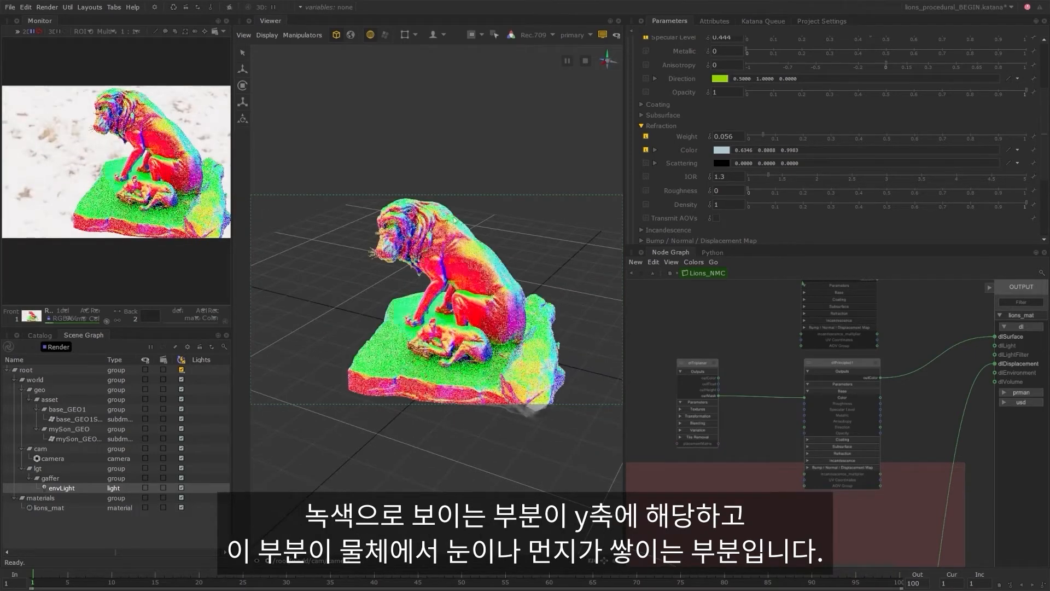
{"action": "left_click_drag", "start_coordinate": [534, 359], "coordinate": [476, 350], "text": "alt"}
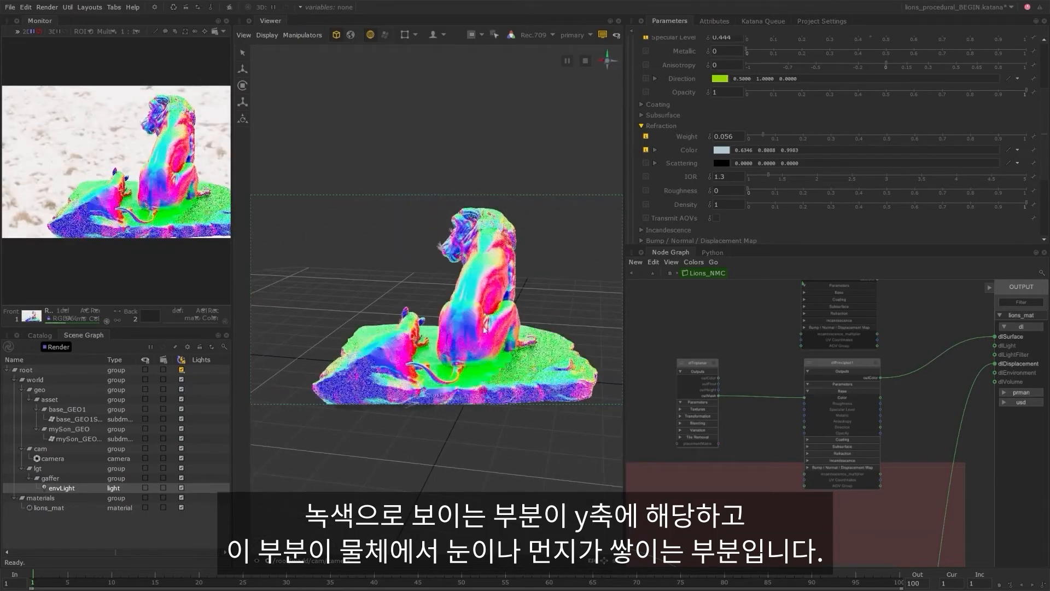
{"action": "left_click_drag", "start_coordinate": [366, 352], "coordinate": [448, 369], "text": "alt"}
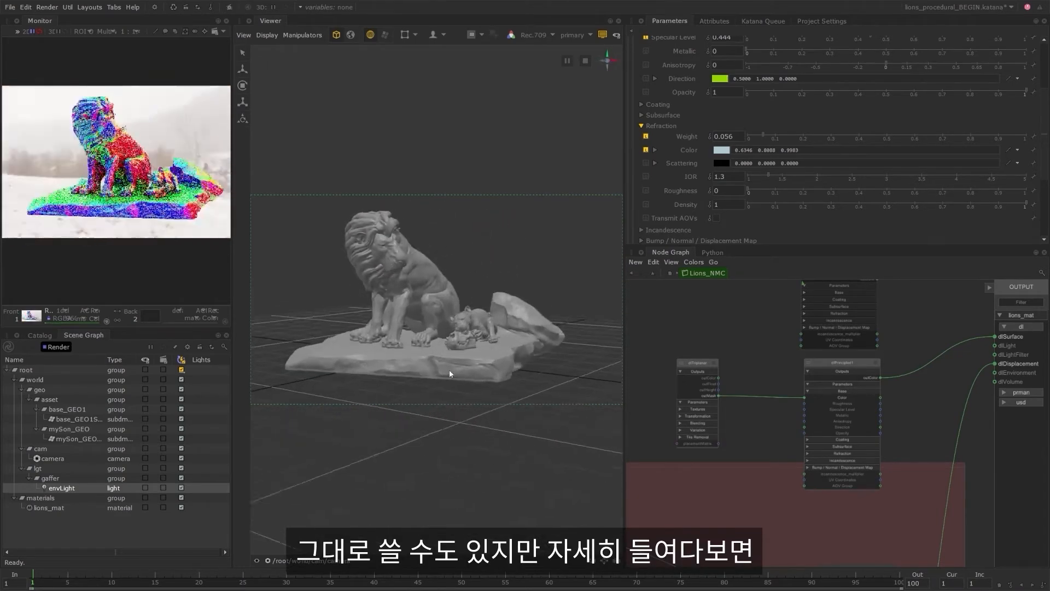
{"action": "right_click_drag", "start_coordinate": [450, 373], "coordinate": [507, 404], "text": "alt"}
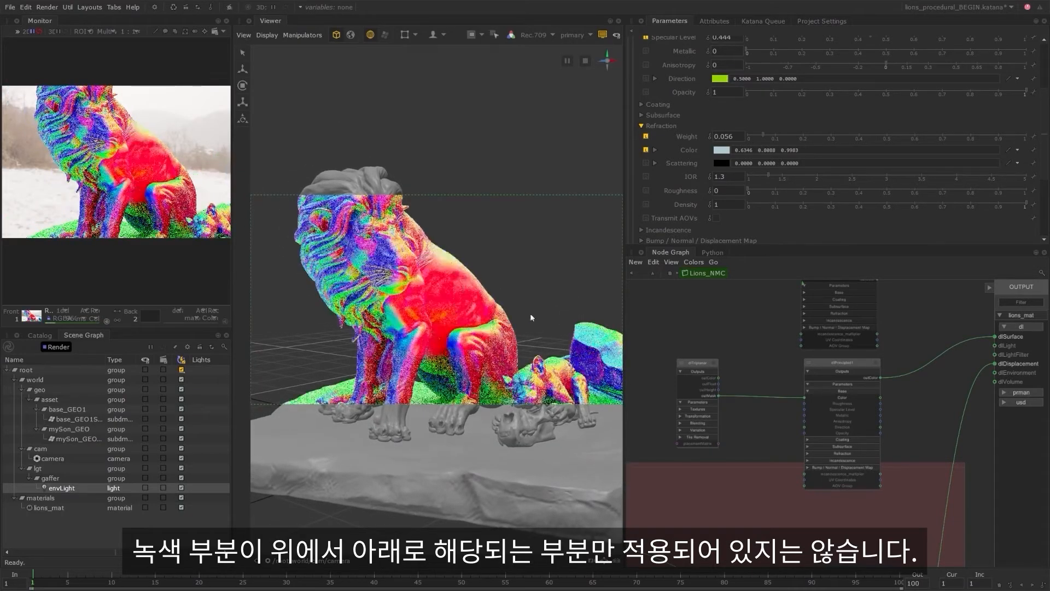
{"action": "left_click_drag", "start_coordinate": [496, 364], "coordinate": [377, 240], "text": "alt"}
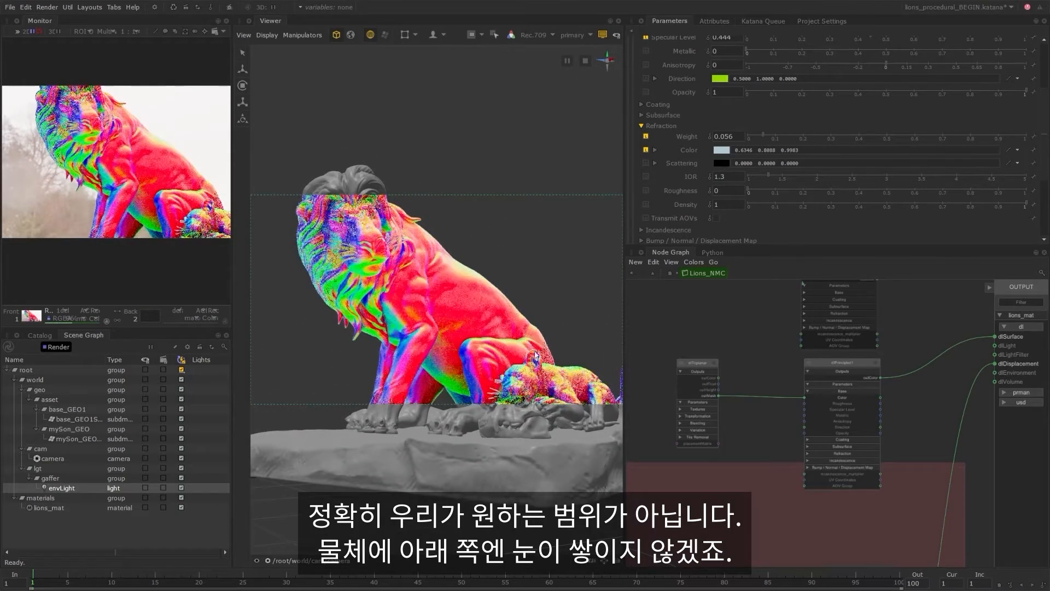
{"action": "left_click_drag", "start_coordinate": [436, 365], "coordinate": [519, 316], "text": "alt"}
{"action": "right_click_drag", "start_coordinate": [518, 313], "coordinate": [451, 318], "text": "alt"}
{"action": "left_click_drag", "start_coordinate": [450, 316], "coordinate": [481, 353], "text": "alt"}
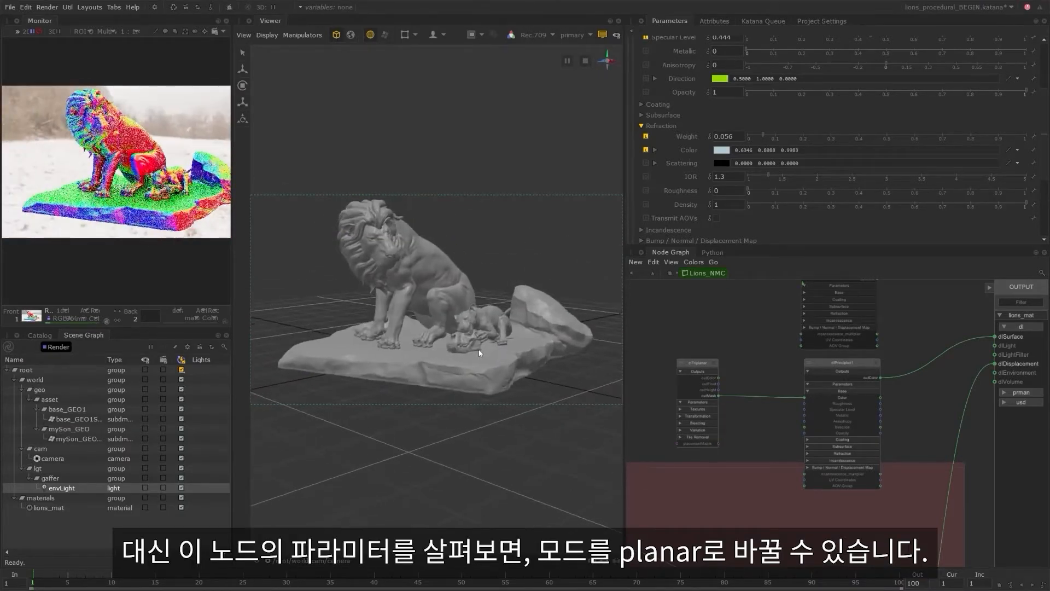
Set dlTriplanar's texture Mode to Planar and inspect the resulting mask on the lions from several angles.
{"action": "scroll", "coordinate": [704, 361], "scroll_direction": "up", "scroll_amount": 3}
{"action": "left_click", "coordinate": [719, 364]}
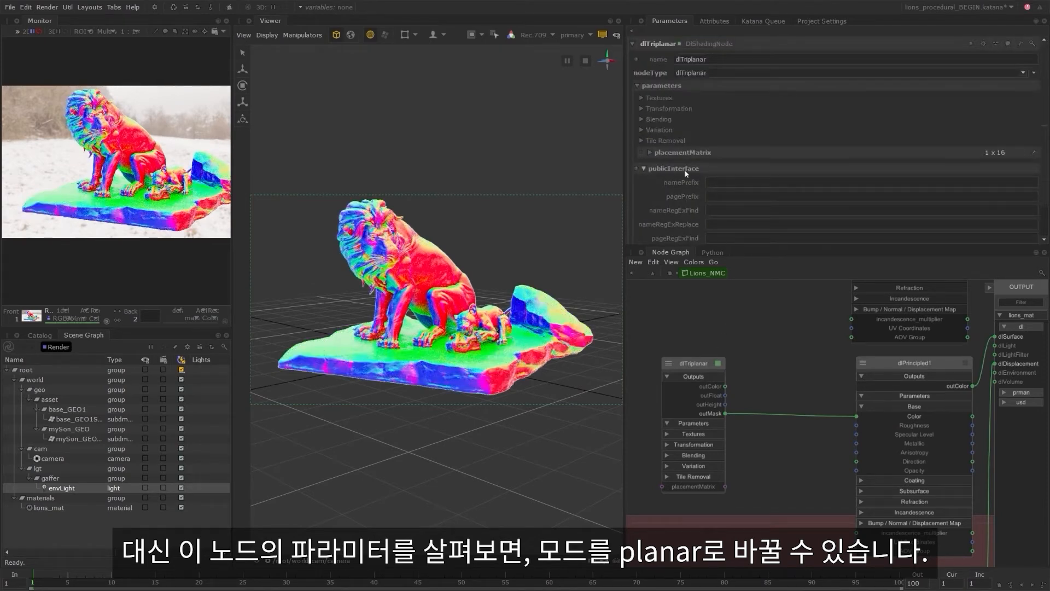
{"action": "left_click", "coordinate": [659, 98]}
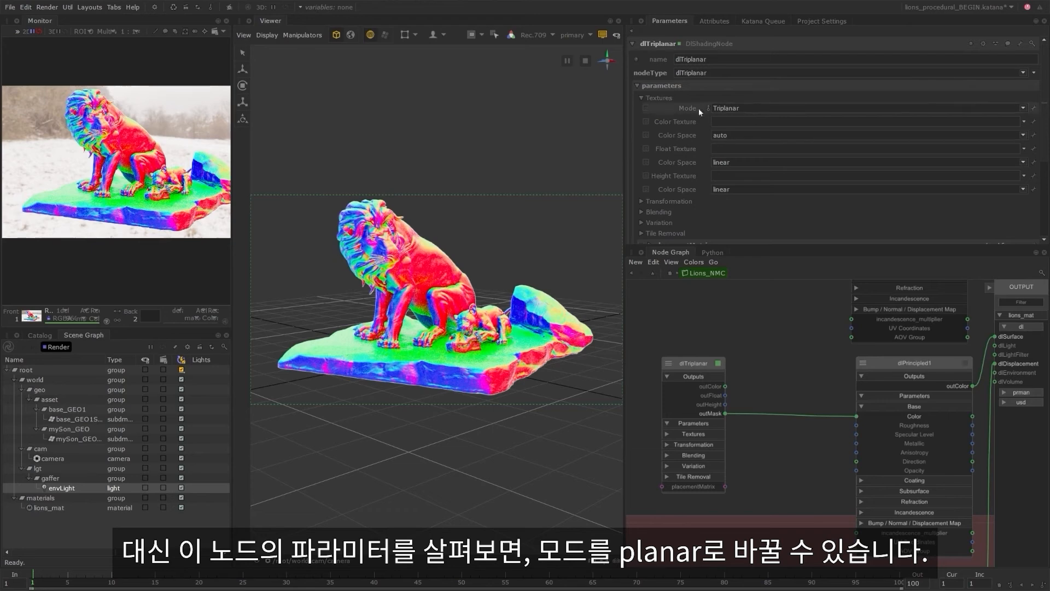
{"action": "left_click", "coordinate": [744, 110]}
{"action": "left_click", "coordinate": [726, 123]}
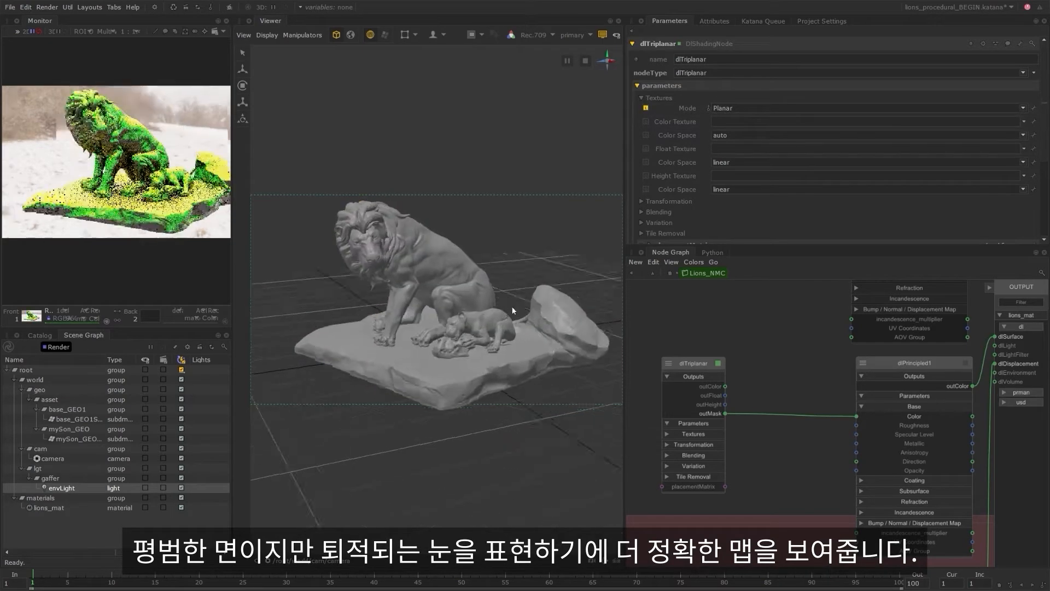
{"action": "left_click_drag", "start_coordinate": [514, 310], "coordinate": [499, 311], "text": "alt"}
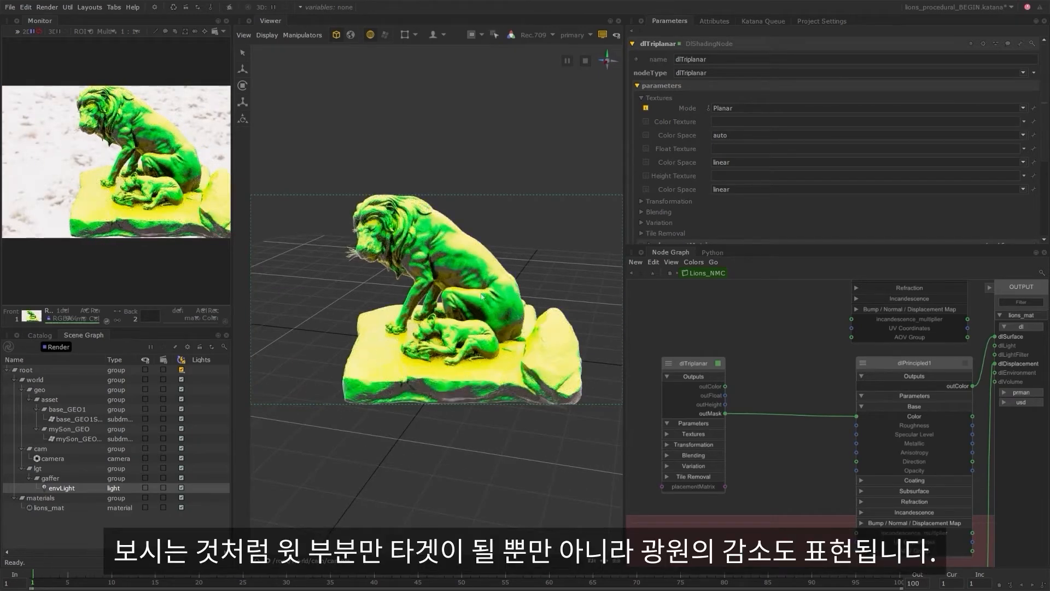
{"action": "left_click_drag", "start_coordinate": [482, 296], "coordinate": [468, 359], "text": "alt"}
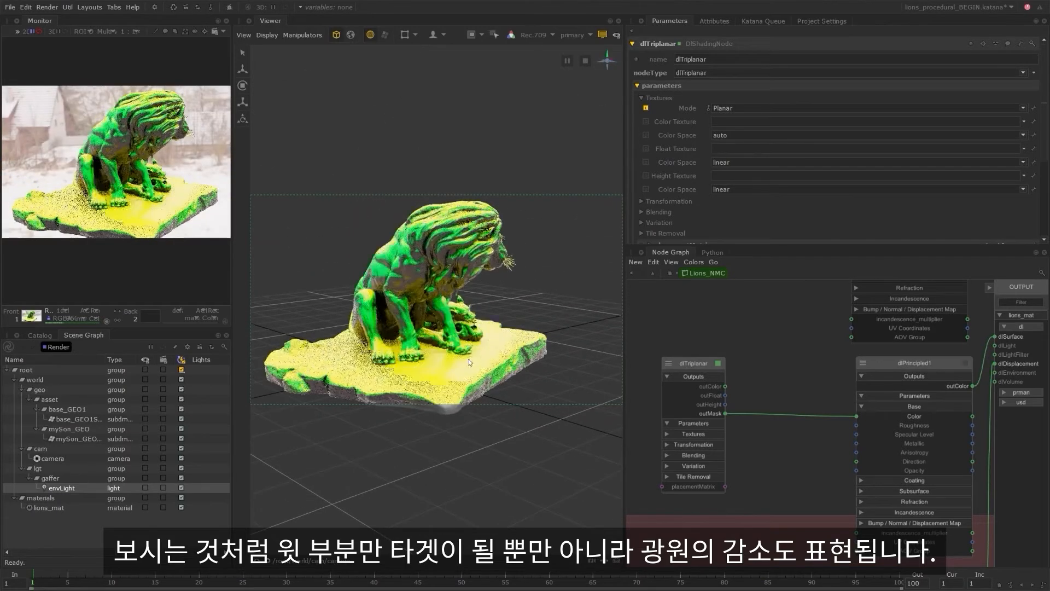
{"action": "left_click_drag", "start_coordinate": [468, 358], "coordinate": [426, 358], "text": "alt"}
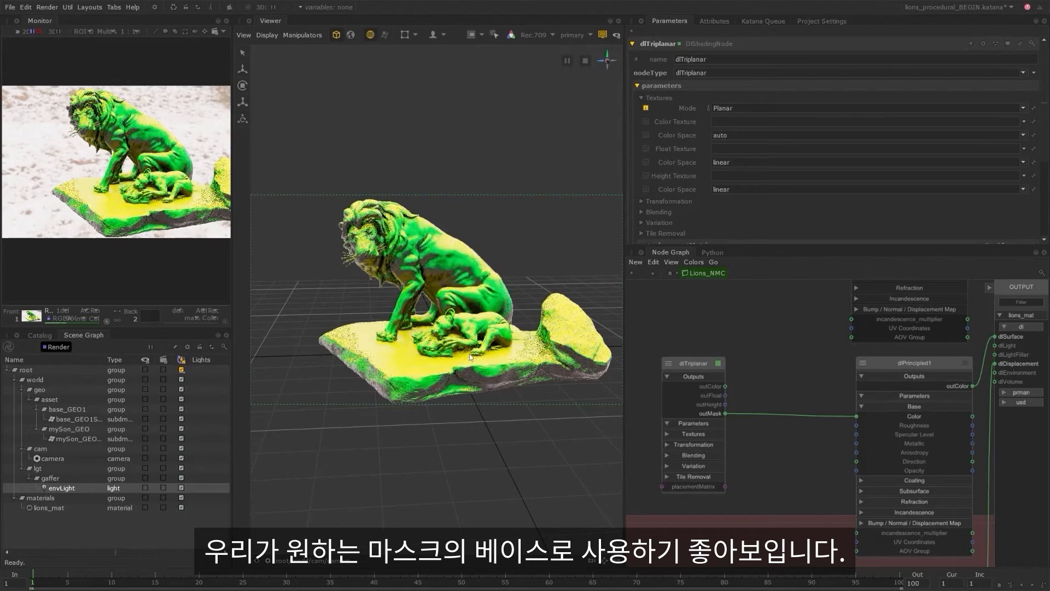
{"action": "mouse_move", "coordinate": [469, 353]}
{"action": "left_mouse_down", "text": "alt"}
{"action": "mouse_move", "coordinate": [442, 352]}
{"action": "mouse_move", "coordinate": [443, 369]}
{"action": "left_mouse_up", "text": "alt"}
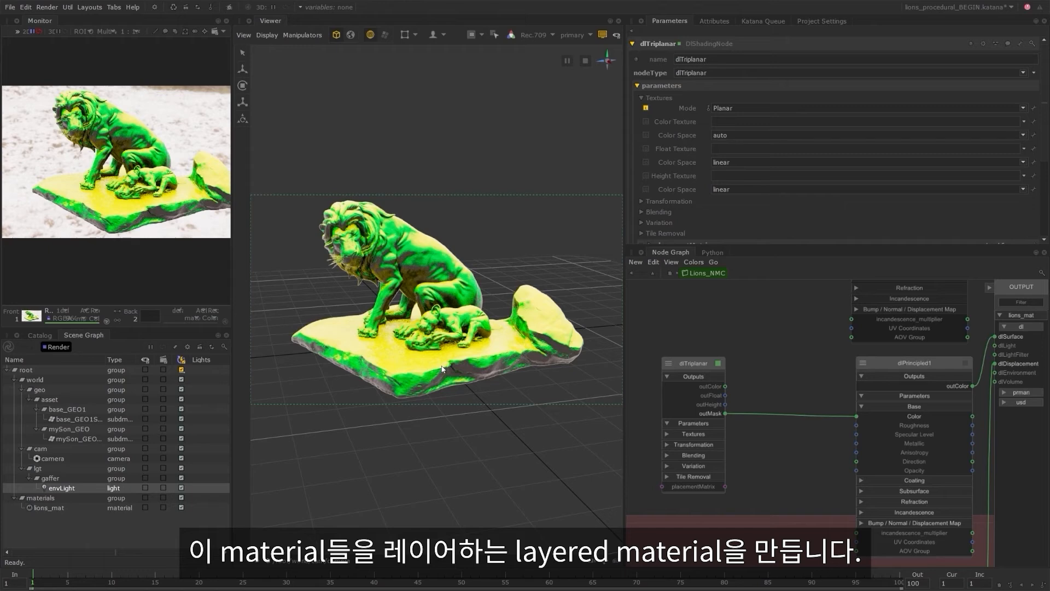
Collapse the second dlPrincipled, the dlTriplanar and the snow dlPrincipled to their connected ports, tidying the first two nodes' positions.
{"action": "left_click", "coordinate": [906, 363]}
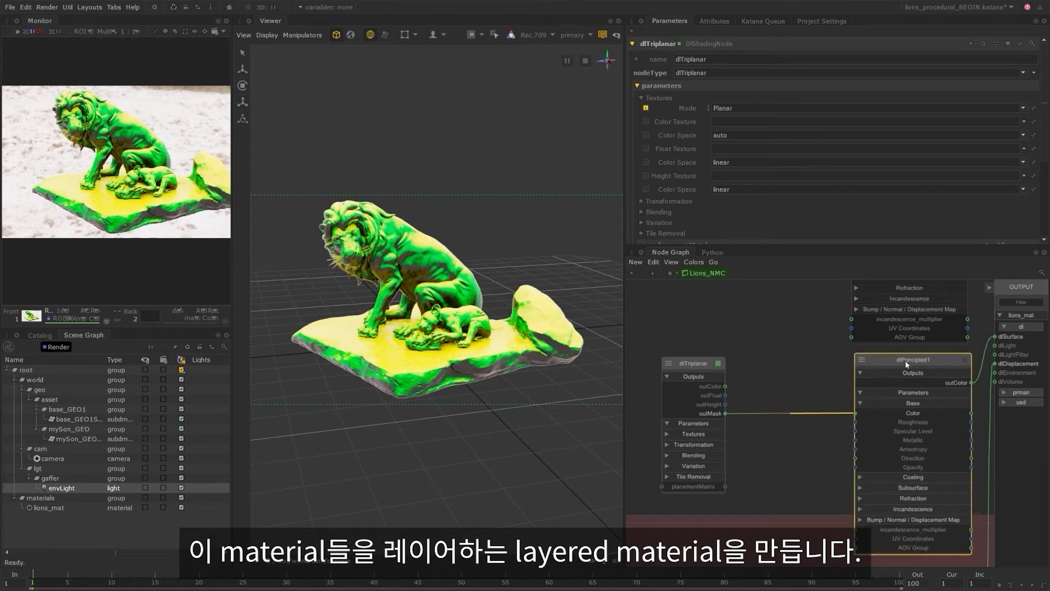
{"action": "key", "text": "alt+2"}
{"action": "left_click_drag", "start_coordinate": [894, 361], "coordinate": [917, 369]}
{"action": "key", "text": "alt+2"}
{"action": "left_click_drag", "start_coordinate": [697, 367], "coordinate": [756, 376]}
{"action": "middle_click_drag", "start_coordinate": [810, 345], "coordinate": [737, 360]}
{"action": "left_click", "coordinate": [841, 291]}
{"action": "key", "text": "alt+2"}
{"action": "scroll", "coordinate": [804, 424], "scroll_direction": "down", "scroll_amount": 4}
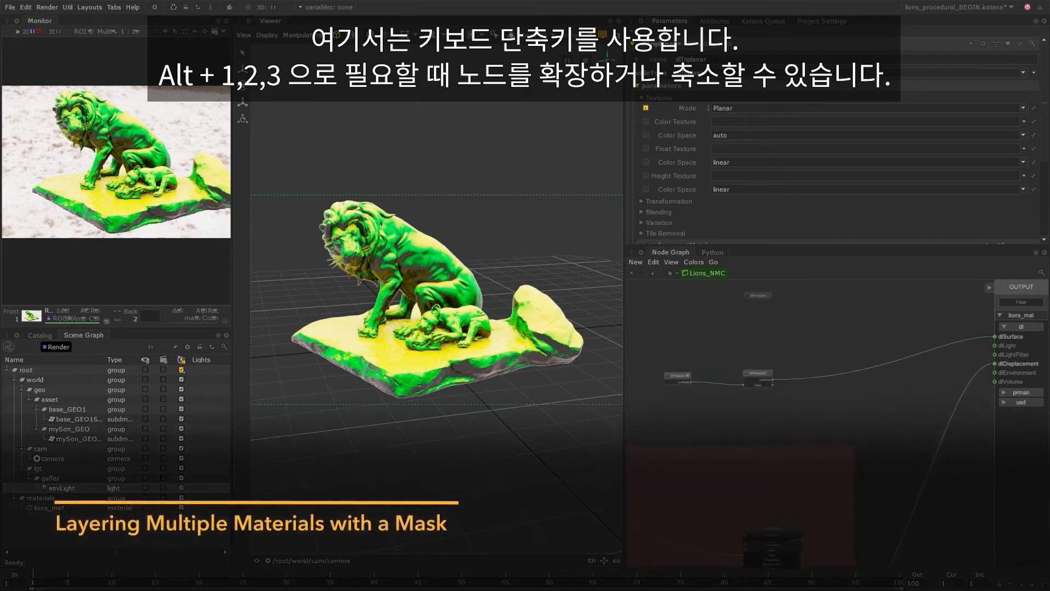
Collapse the dlPrincipled node inside the Lions Material group to a compact display.
{"action": "scroll", "coordinate": [797, 417], "scroll_direction": "down", "scroll_amount": 2}
{"action": "middle_click_drag", "start_coordinate": [798, 416], "coordinate": [757, 417]}
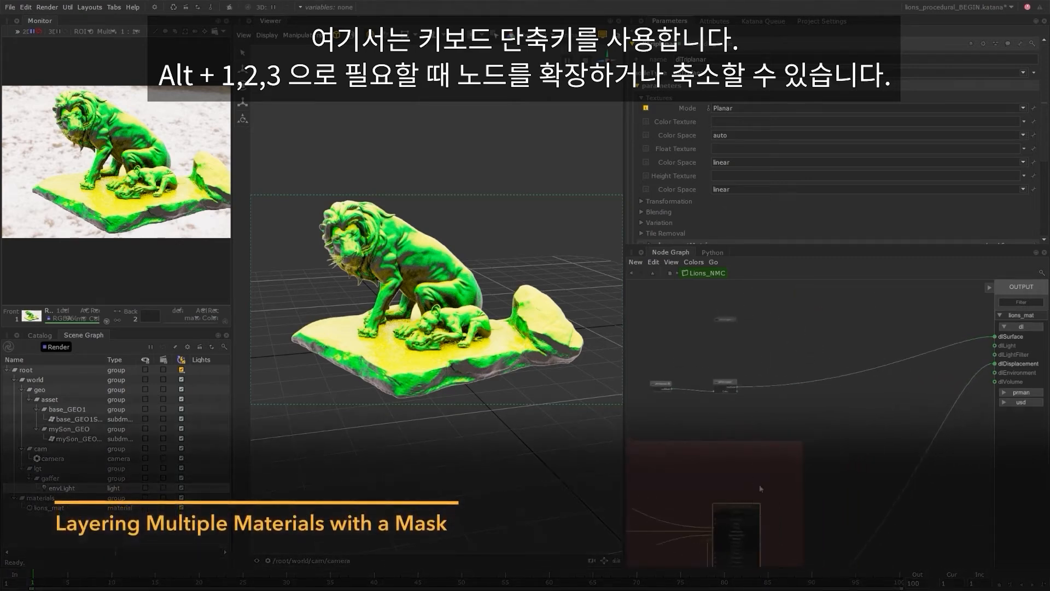
{"action": "middle_click_drag", "start_coordinate": [760, 485], "coordinate": [776, 409]}
{"action": "key", "text": "alt+1"}
{"action": "middle_click_drag", "start_coordinate": [822, 302], "coordinate": [823, 356]}
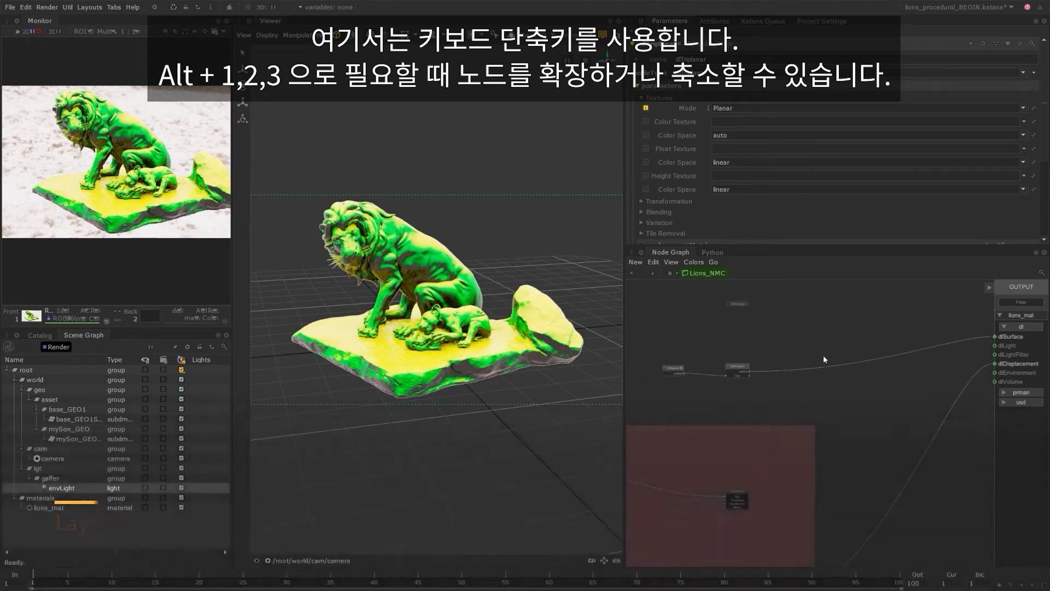
{"action": "scroll", "coordinate": [823, 357], "scroll_direction": "up", "scroll_amount": 2}
{"action": "middle_click_drag", "start_coordinate": [786, 487], "coordinate": [806, 472]}
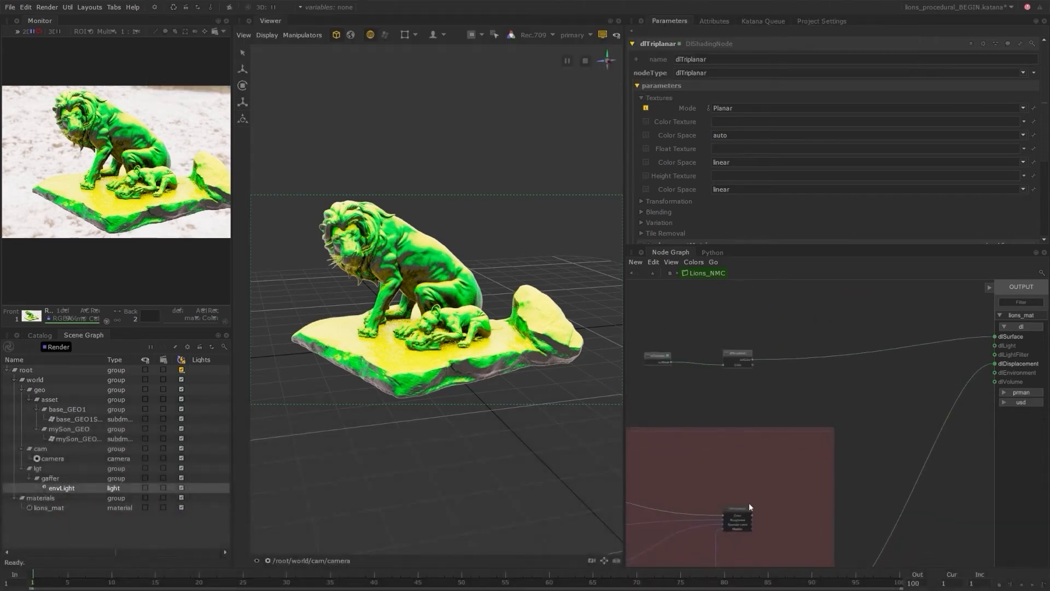
{"action": "middle_click_drag", "start_coordinate": [708, 402], "coordinate": [720, 466]}
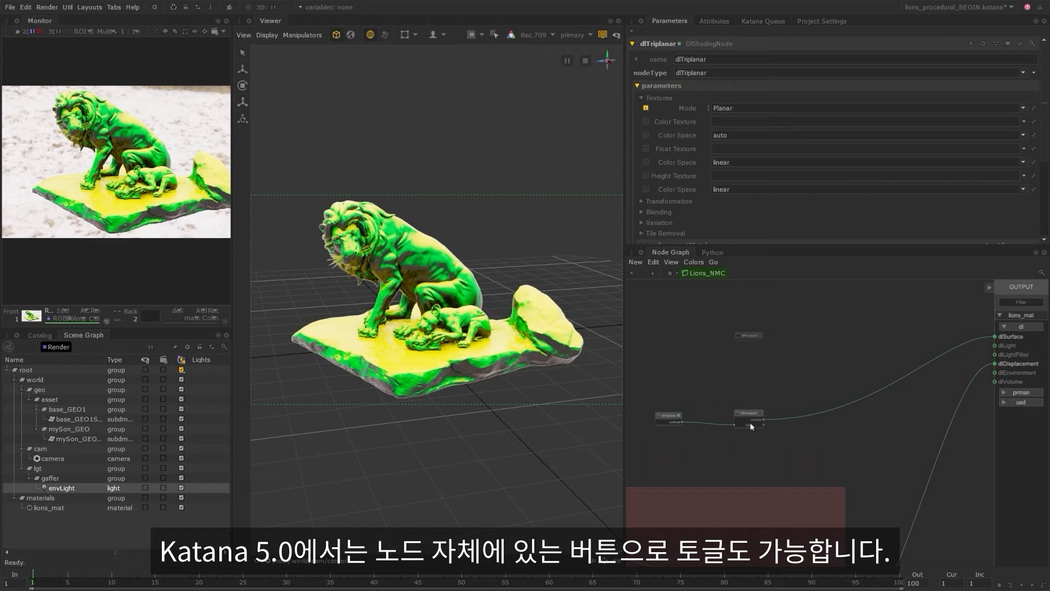
Cycle the second dlPrincipled's display through fully expanded and fully collapsed, back to connected ports only.
{"action": "scroll", "coordinate": [737, 414], "scroll_direction": "up", "scroll_amount": 5}
{"action": "left_click", "coordinate": [741, 410]}
{"action": "middle_click_drag", "start_coordinate": [804, 414], "coordinate": [765, 312]}
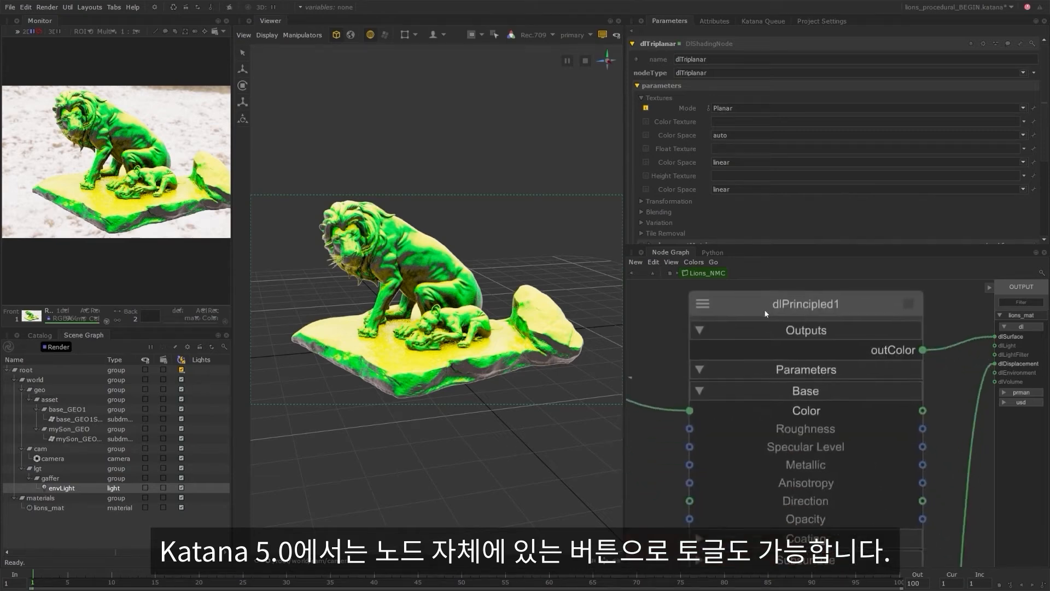
{"action": "scroll", "coordinate": [766, 314], "scroll_direction": "down", "scroll_amount": 3}
{"action": "left_click", "coordinate": [734, 308]}
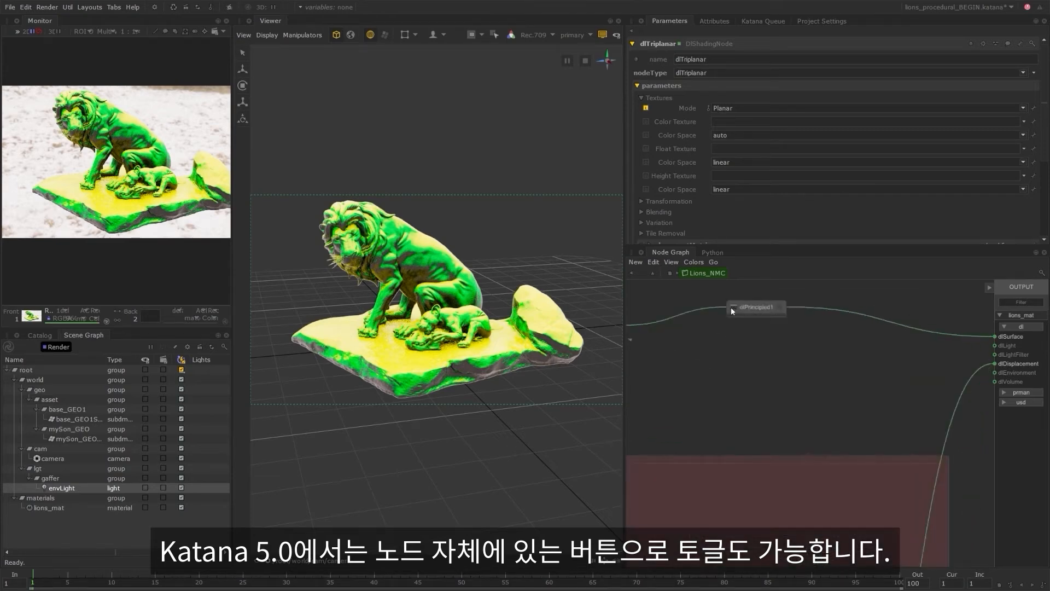
{"action": "left_click", "coordinate": [733, 308]}
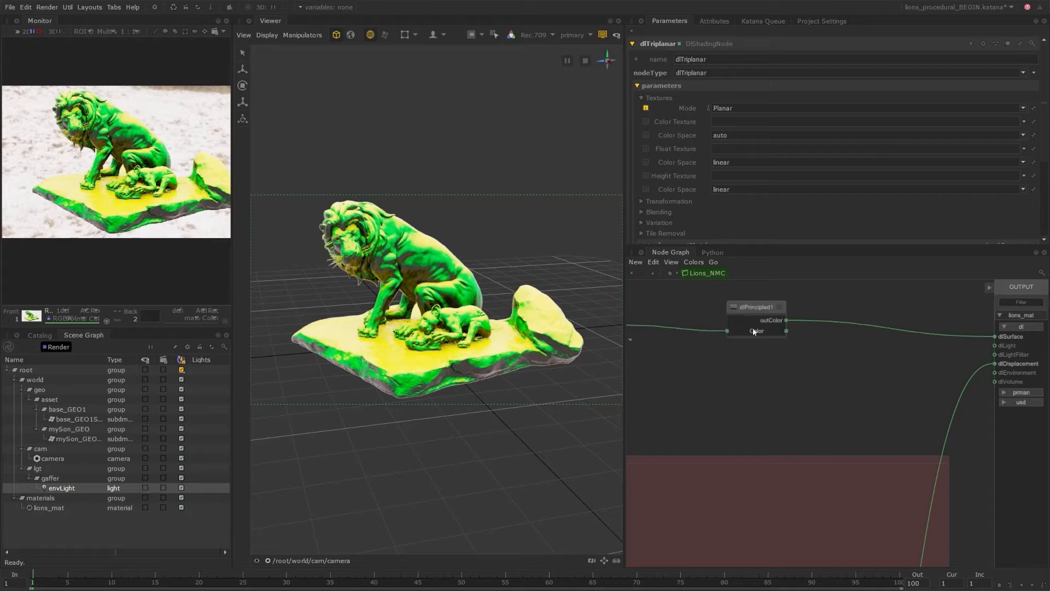
{"action": "scroll", "coordinate": [753, 360], "scroll_direction": "down", "scroll_amount": 3}
{"action": "middle_click_drag", "start_coordinate": [753, 360], "coordinate": [748, 404]}
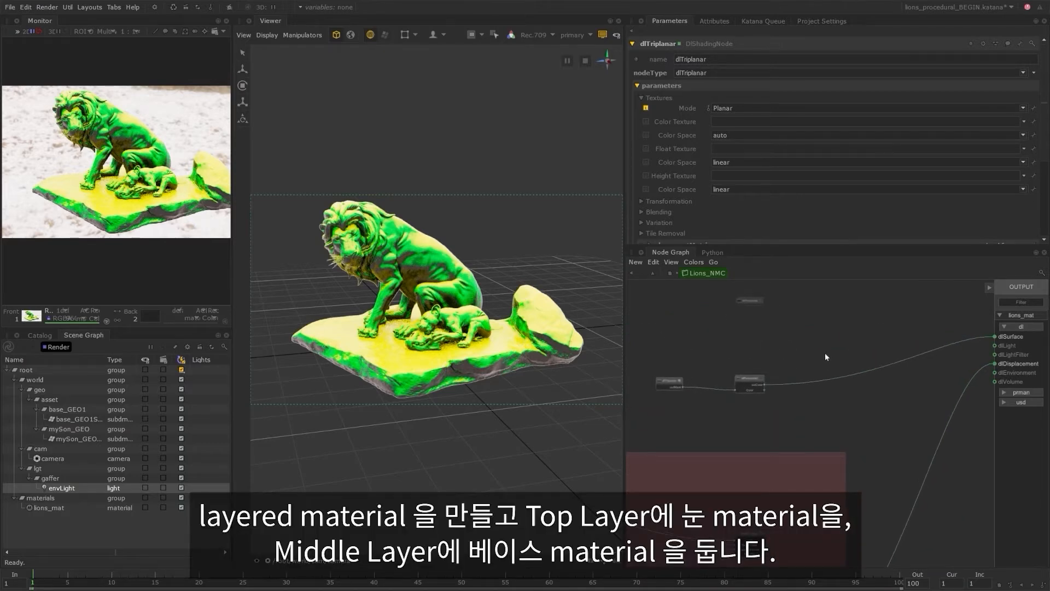
Add a dlLayeredMaterial node between the shaders and the material output.
{"action": "key", "text": "Tab"}
{"action": "type", "text": "dllay"}
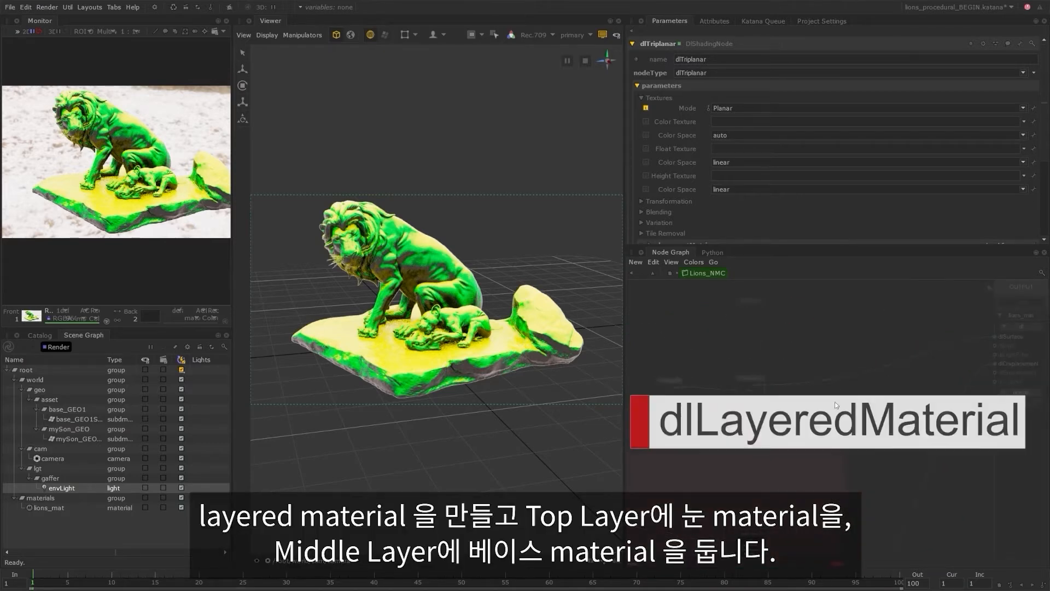
{"action": "key", "text": "Return"}
{"action": "left_click", "coordinate": [837, 316]}
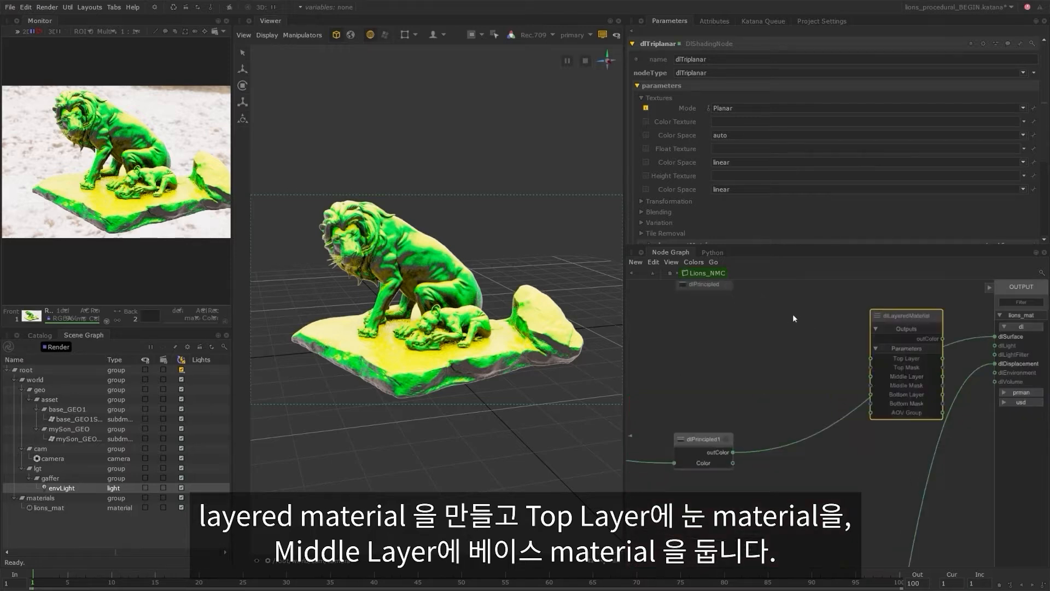
Connect the snow dlPrincipled's outColor to dlLayeredMaterial's Top Layer and the Lions Material group's dlPrincipled outColor to its Middle Layer.
{"action": "left_click_drag", "start_coordinate": [756, 308], "coordinate": [727, 296]}
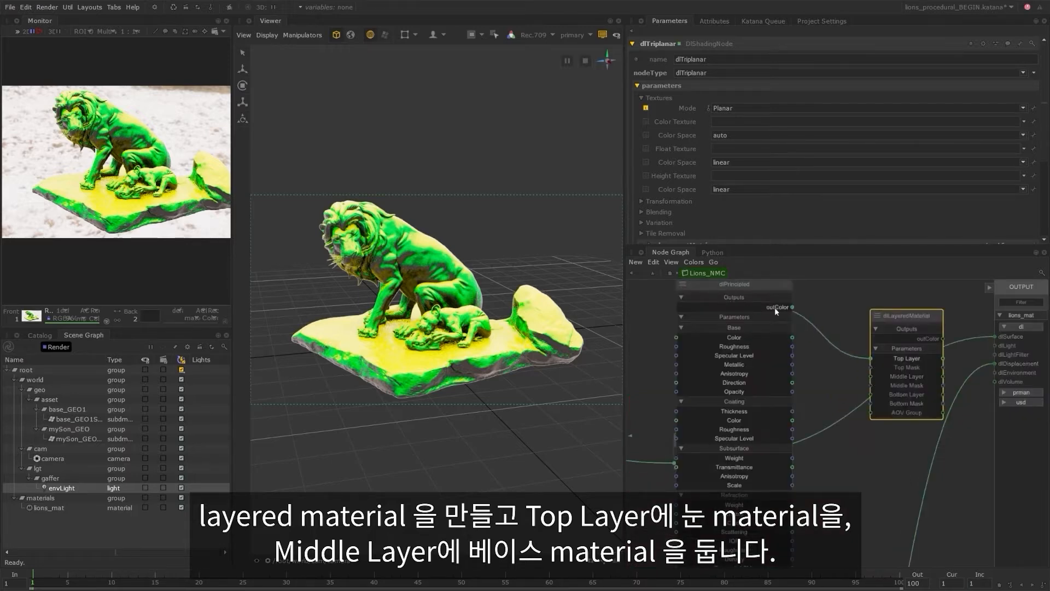
{"action": "left_click_drag", "start_coordinate": [792, 309], "coordinate": [793, 308]}
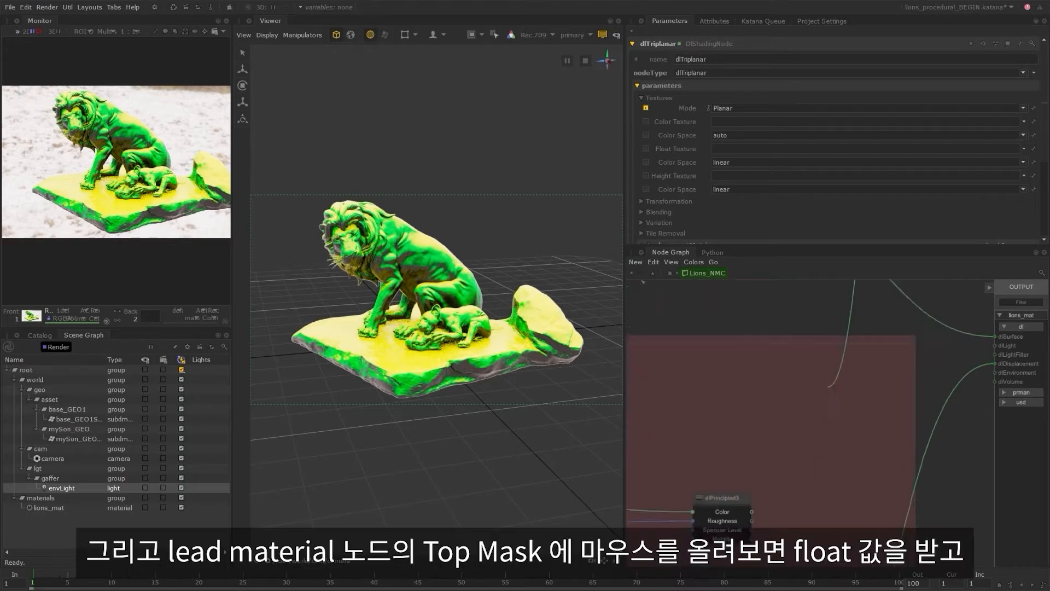
{"action": "scroll", "coordinate": [777, 421], "scroll_direction": "up", "scroll_amount": 3}
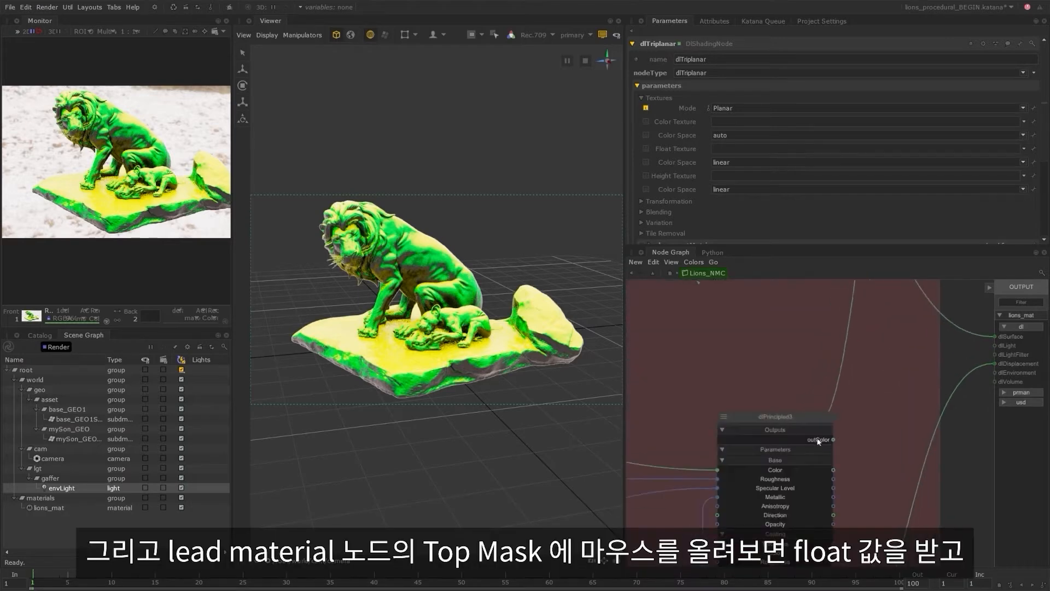
{"action": "scroll", "coordinate": [784, 333], "scroll_direction": "down", "scroll_amount": 5}
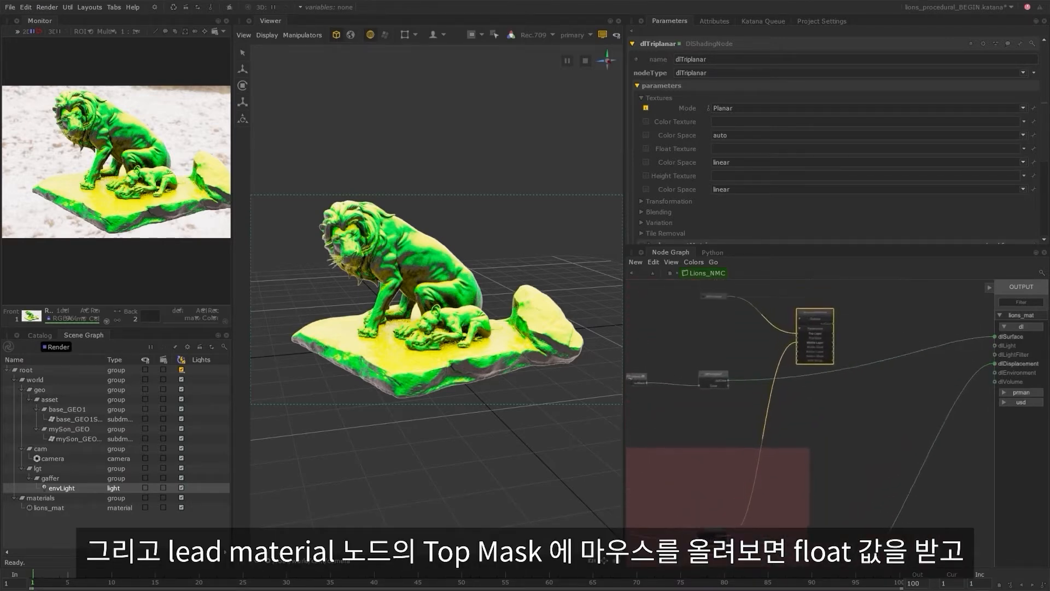
Compare the data types of dlLayeredMaterial's Top Mask input and dlTriplanar's outMask output.
{"action": "scroll", "coordinate": [809, 344], "scroll_direction": "up", "scroll_amount": 5}
{"action": "mouse_move", "coordinate": [808, 364]}
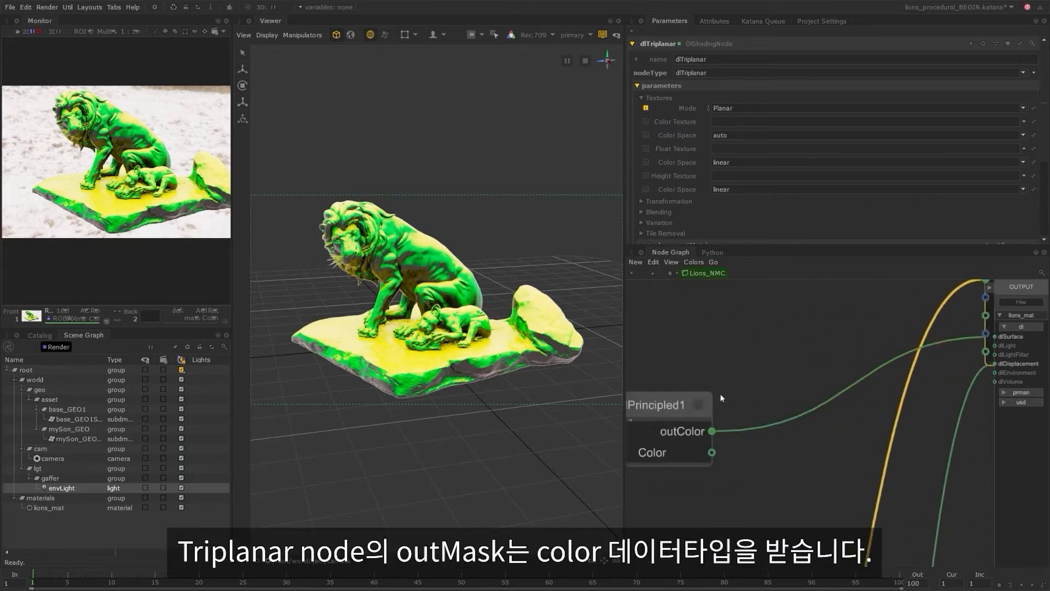
{"action": "middle_click_drag", "start_coordinate": [720, 394], "coordinate": [817, 364]}
{"action": "scroll", "coordinate": [817, 365], "scroll_direction": "down", "scroll_amount": 3}
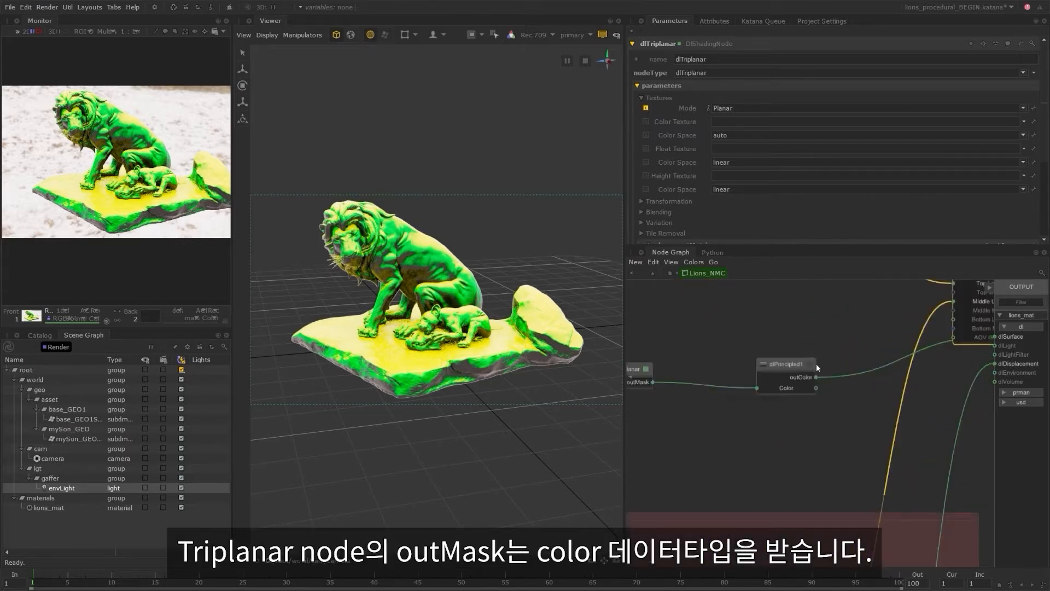
{"action": "middle_click_drag", "start_coordinate": [653, 383], "coordinate": [693, 389]}
{"action": "mouse_move", "coordinate": [694, 388]}
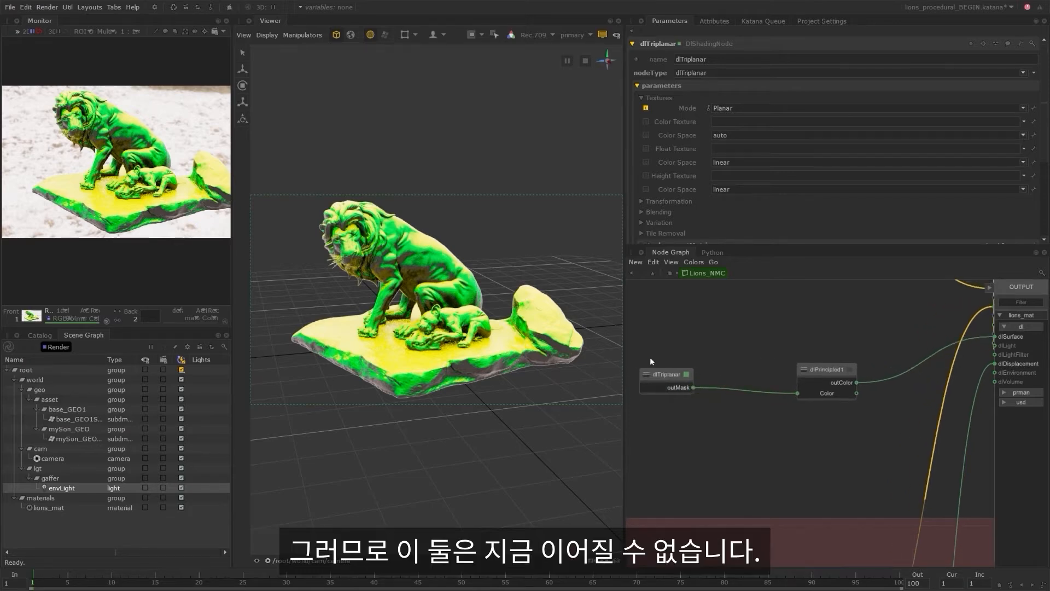
Add a dlColorToFloat node and connect dlTriplanar's outMask to its Color input.
{"action": "key", "text": "shift+d"}
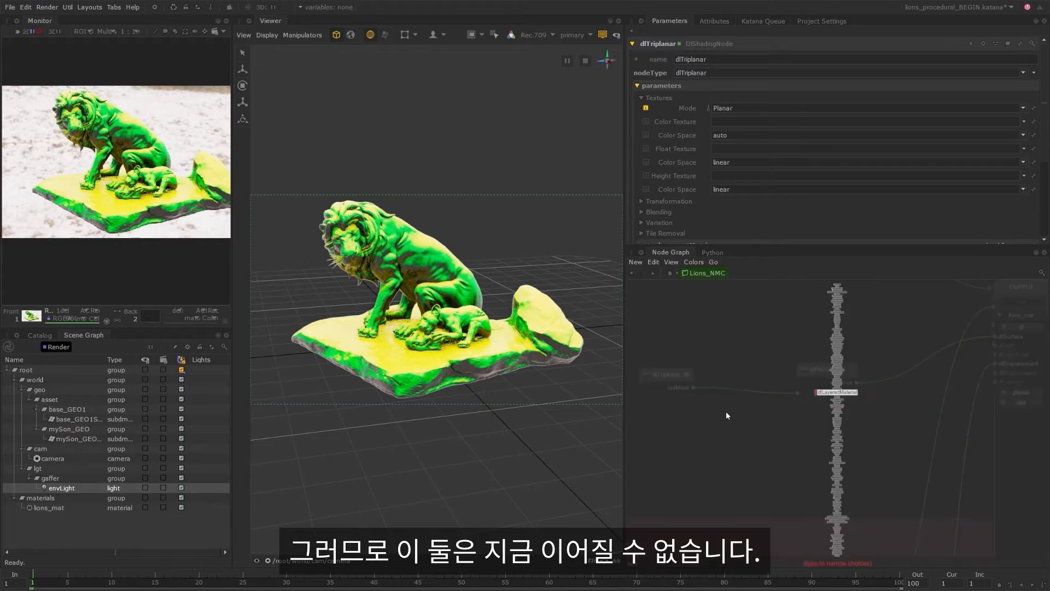
{"action": "type", "text": "color"}
{"action": "key", "text": "Down"}
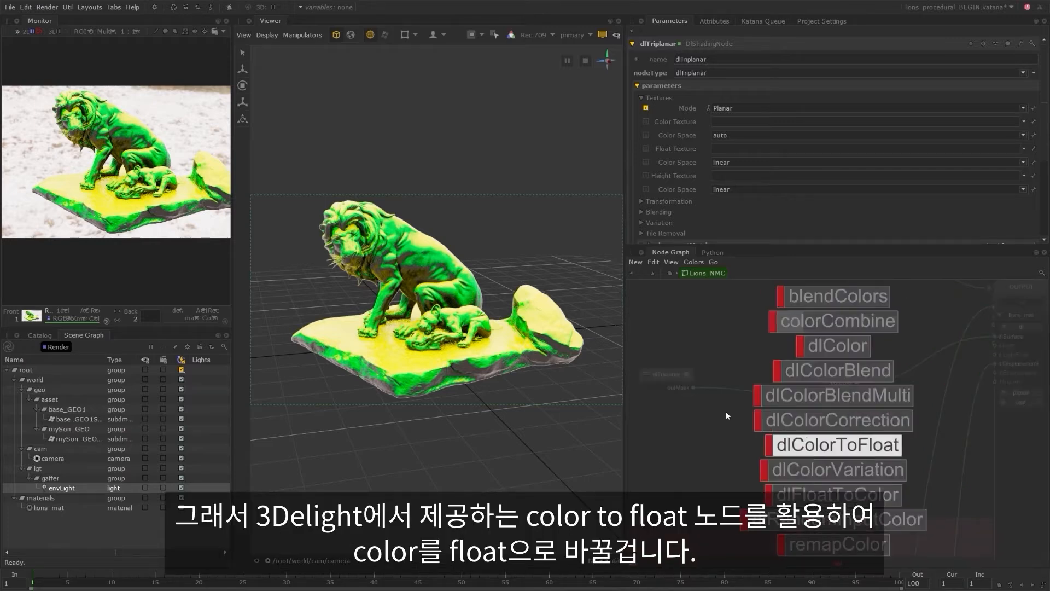
{"action": "key", "text": "Return"}
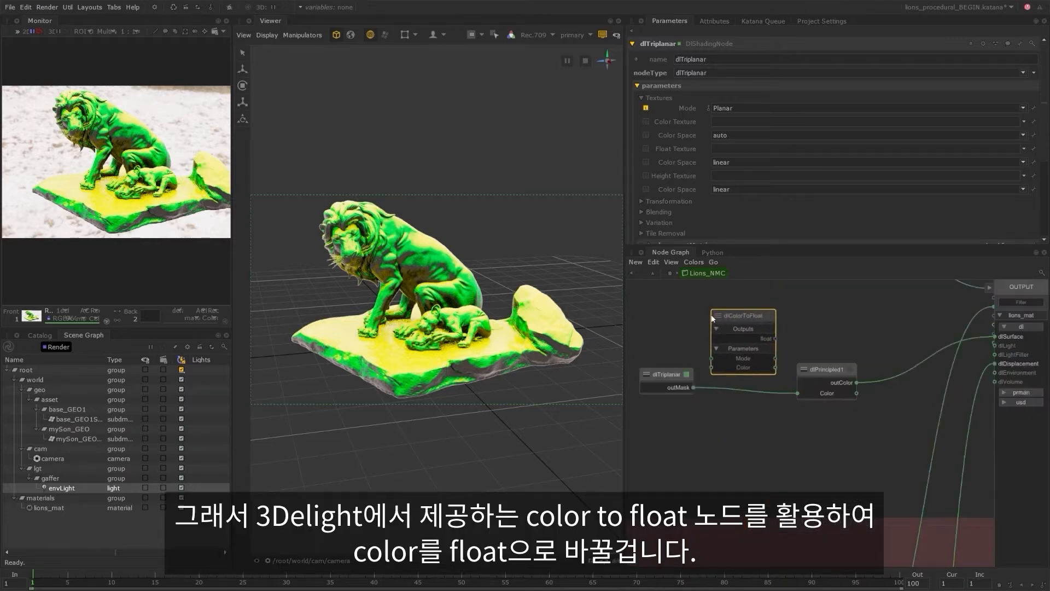
{"action": "left_click", "coordinate": [775, 394]}
{"action": "left_click", "coordinate": [797, 413]}
{"action": "left_click", "coordinate": [711, 368]}
{"action": "left_click", "coordinate": [694, 401]}
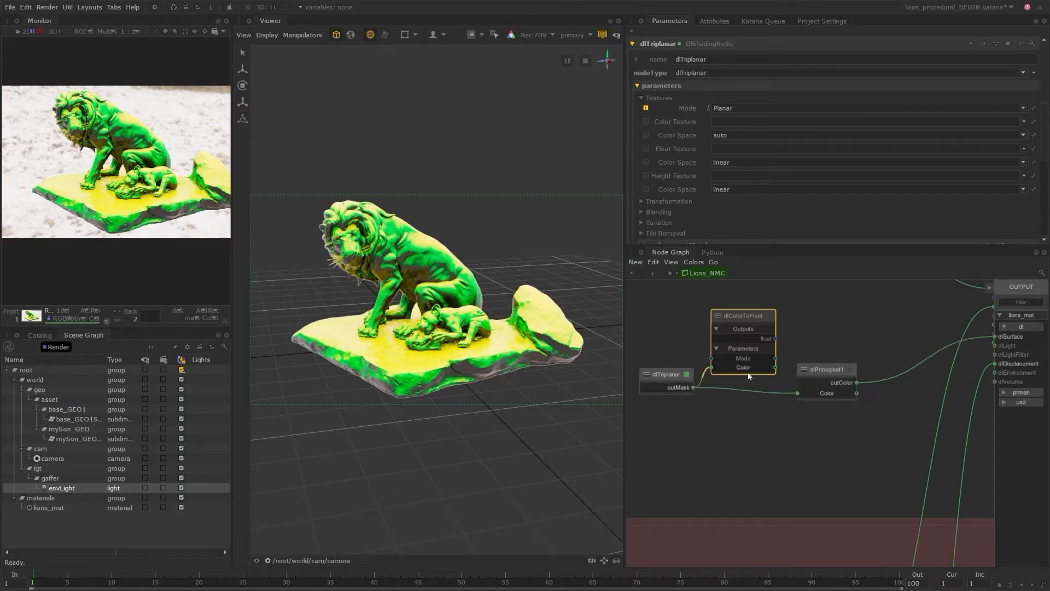
Connect dlColorToFloat's float output to dlLayeredMaterial's Top Mask and place the converter node above the preview dlPrincipled.
{"action": "left_click", "coordinate": [777, 338]}
{"action": "middle_click_drag", "start_coordinate": [838, 319], "coordinate": [714, 390]}
{"action": "left_click", "coordinate": [872, 366]}
{"action": "middle_click_drag", "start_coordinate": [825, 443], "coordinate": [840, 437]}
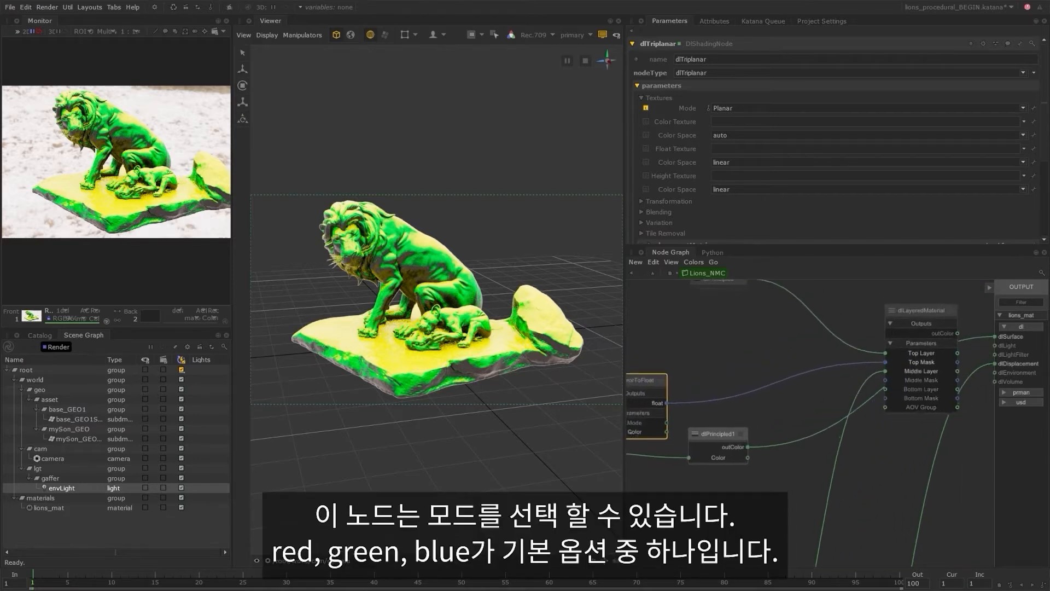
{"action": "middle_click_drag", "start_coordinate": [638, 379], "coordinate": [744, 379]}
{"action": "left_click_drag", "start_coordinate": [744, 379], "coordinate": [852, 347]}
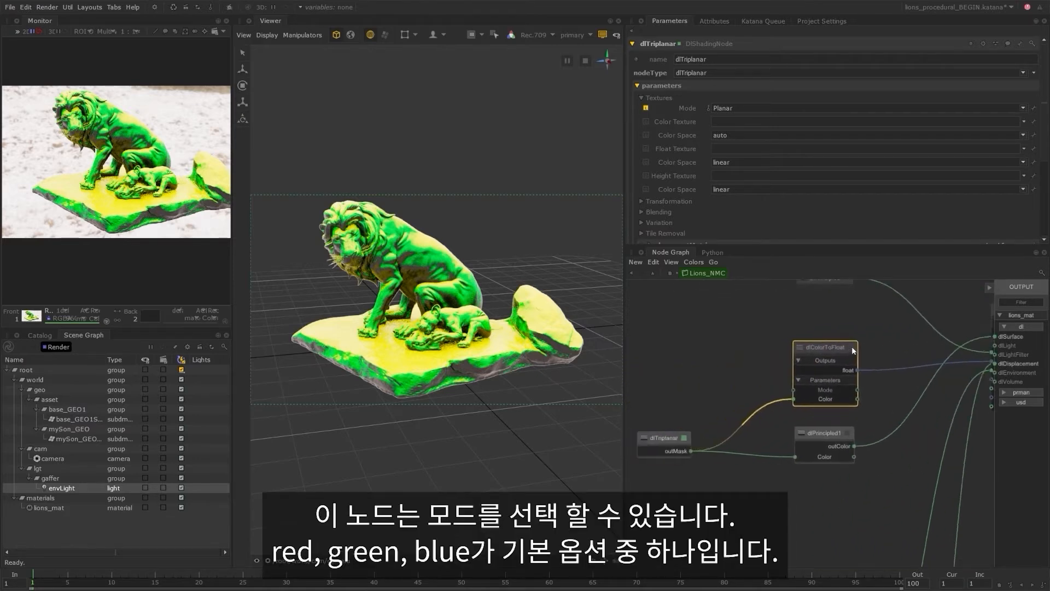
Set dlColorToFloat's Mode to Red so only the mask's red channel drives the top layer.
{"action": "left_click", "coordinate": [851, 347]}
{"action": "left_click", "coordinate": [721, 98]}
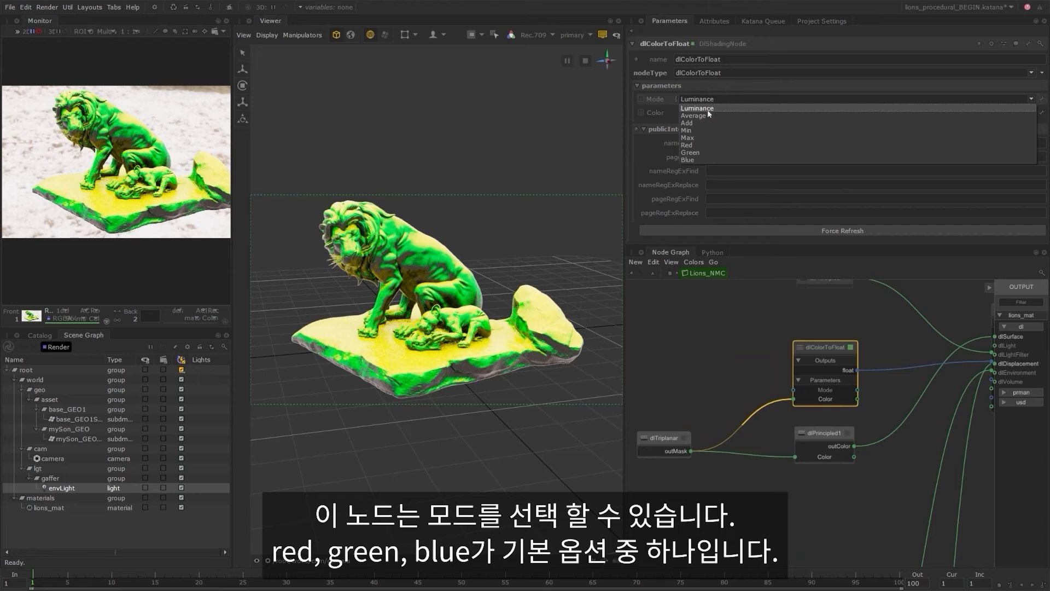
{"action": "left_click", "coordinate": [723, 108]}
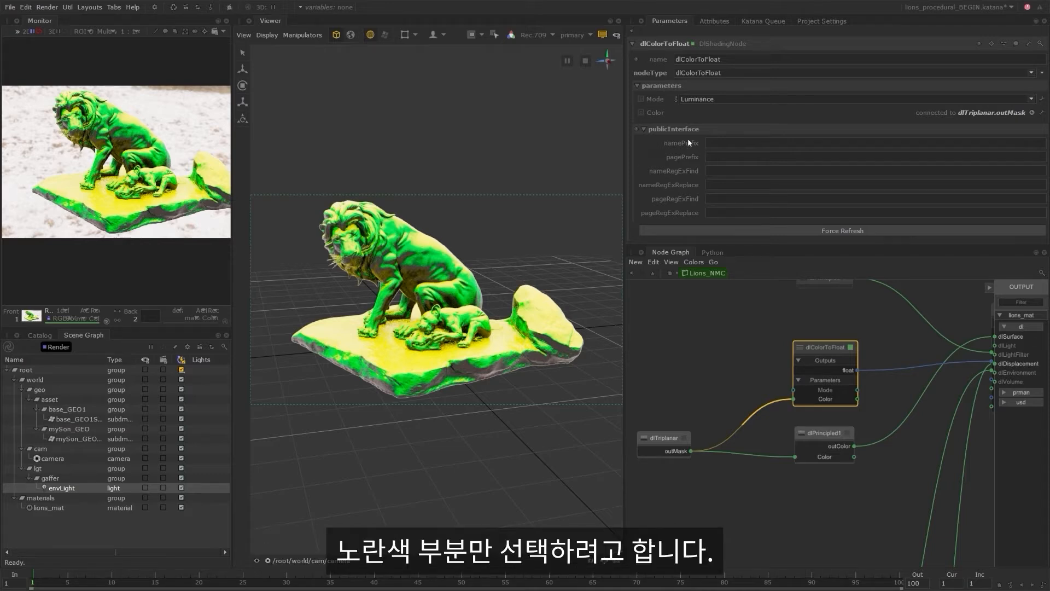
{"action": "left_click", "coordinate": [712, 103]}
{"action": "left_click", "coordinate": [701, 146]}
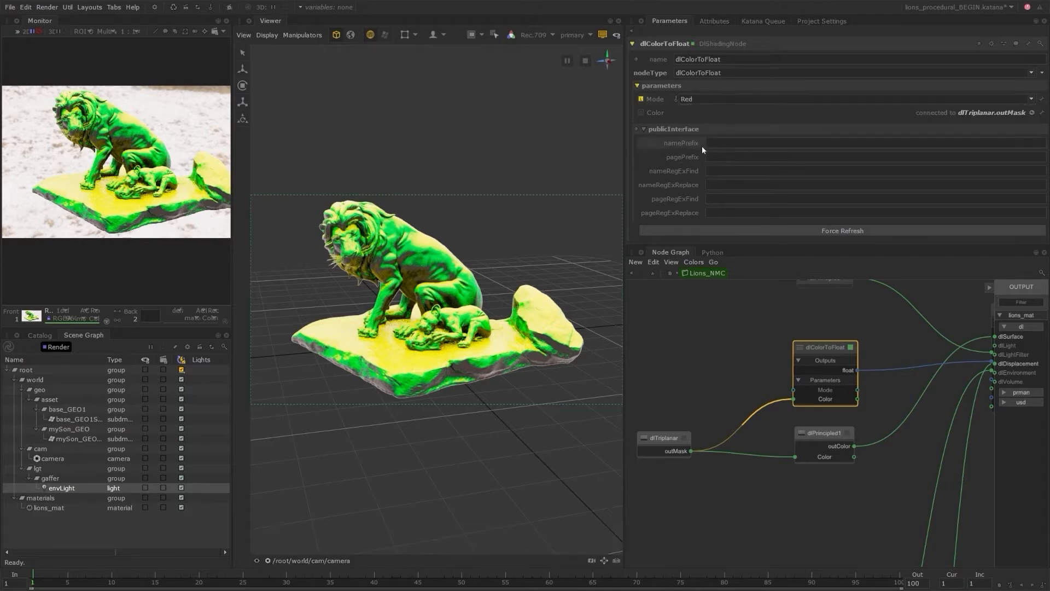
Connect dlLayeredMaterial's outColor to the dlSurface port of lions_mat in place of the preview shader.
{"action": "scroll", "coordinate": [875, 347], "scroll_direction": "down", "scroll_amount": 5}
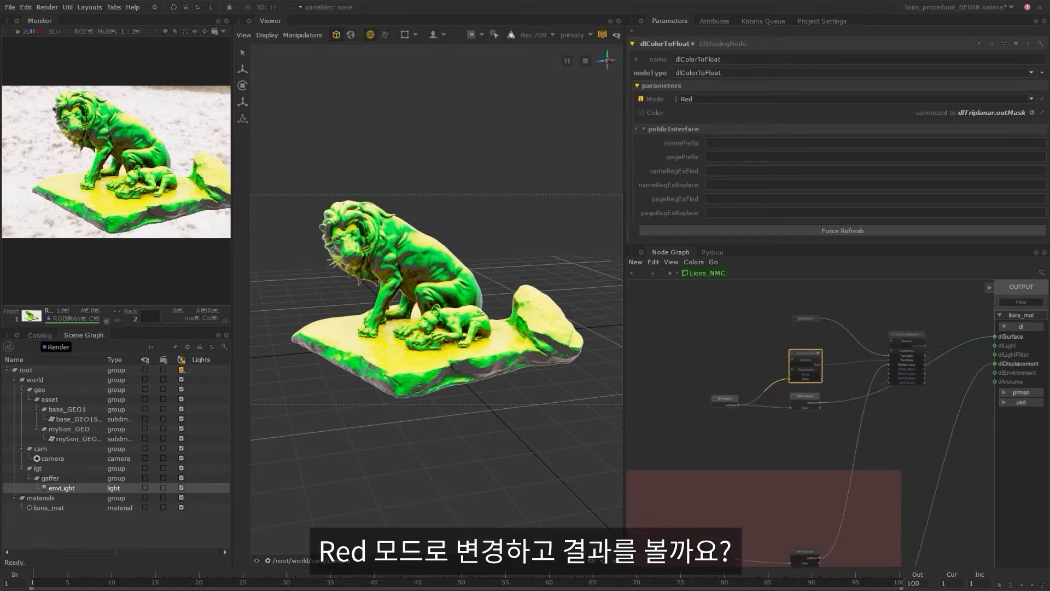
{"action": "middle_click_drag", "start_coordinate": [728, 352], "coordinate": [729, 351]}
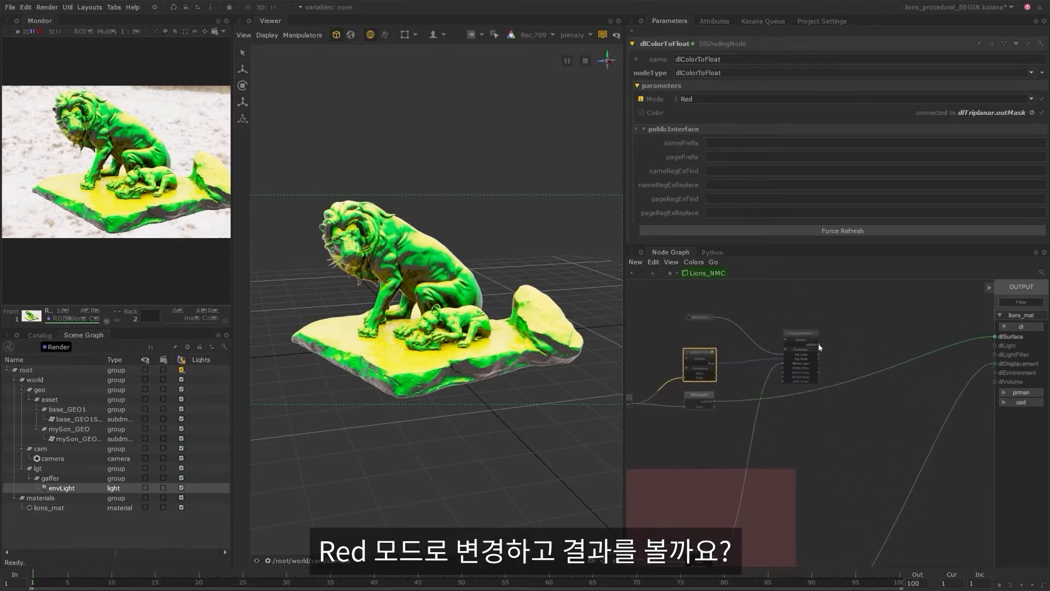
{"action": "left_click_drag", "start_coordinate": [818, 343], "coordinate": [993, 334]}
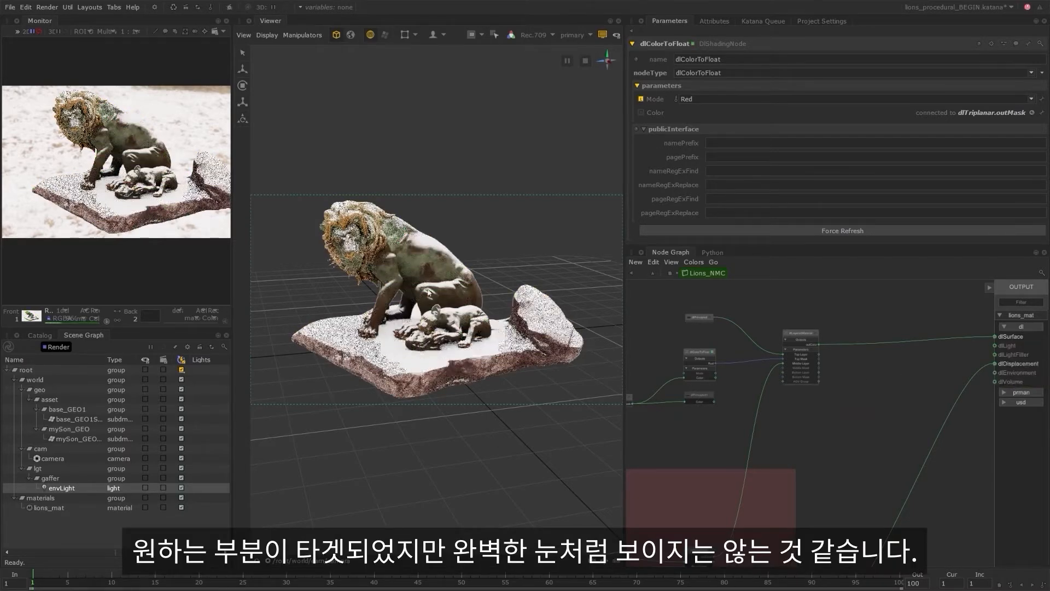
Inspect the snow coverage on the lions and rock base up close and from different angles in the live render.
{"action": "mouse_move", "coordinate": [469, 326]}
{"action": "left_mouse_down", "text": "alt"}
{"action": "mouse_move", "coordinate": [443, 327]}
{"action": "mouse_move", "coordinate": [484, 277]}
{"action": "left_mouse_up", "text": "alt"}
{"action": "scroll", "coordinate": [484, 277], "scroll_direction": "up", "scroll_amount": 5}
{"action": "middle_click_drag", "start_coordinate": [431, 340], "coordinate": [422, 376], "text": "alt"}
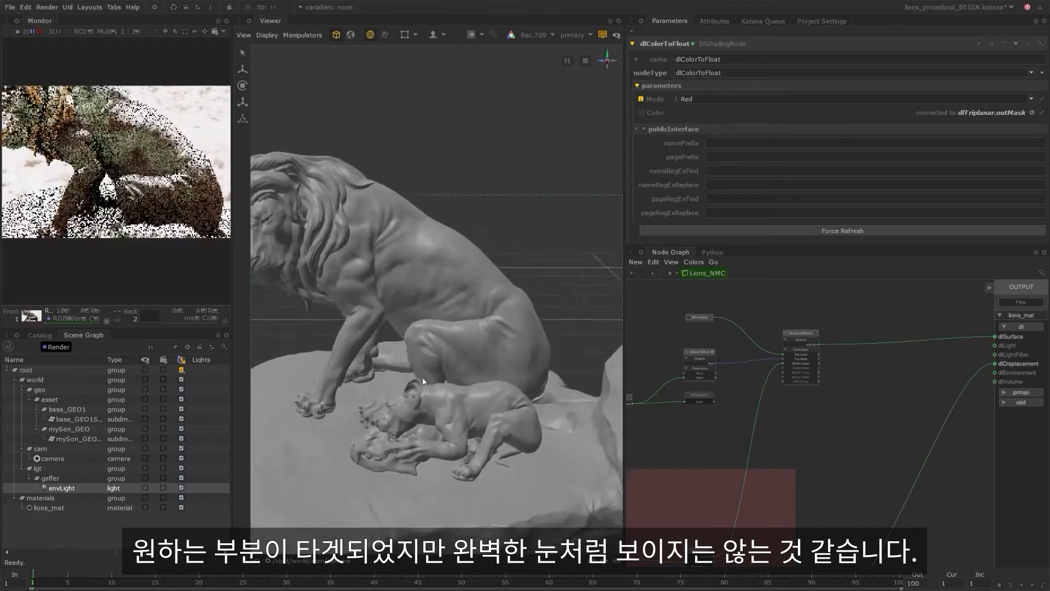
{"action": "left_click_drag", "start_coordinate": [422, 376], "coordinate": [445, 391], "text": "alt"}
{"action": "scroll", "coordinate": [446, 389], "scroll_direction": "down", "scroll_amount": 5}
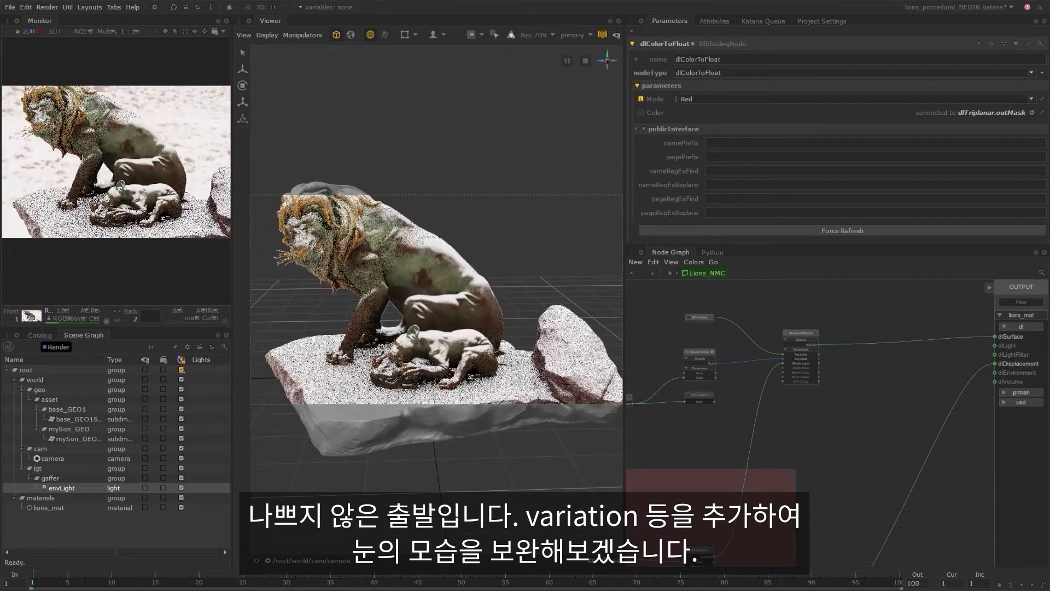
{"action": "left_click_drag", "start_coordinate": [446, 388], "coordinate": [415, 372], "text": "alt"}
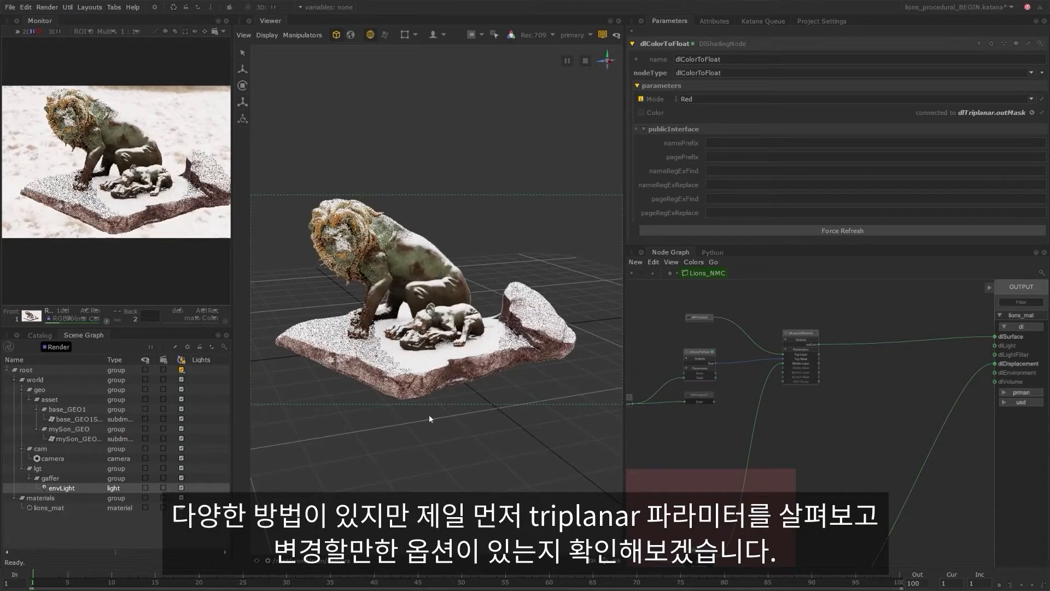
Show dlTriplanar's parameters and reconnect the preview dlPrincipled's outColor to dlSurface to display the mask on the lions.
{"action": "middle_click_drag", "start_coordinate": [636, 397], "coordinate": [744, 394]}
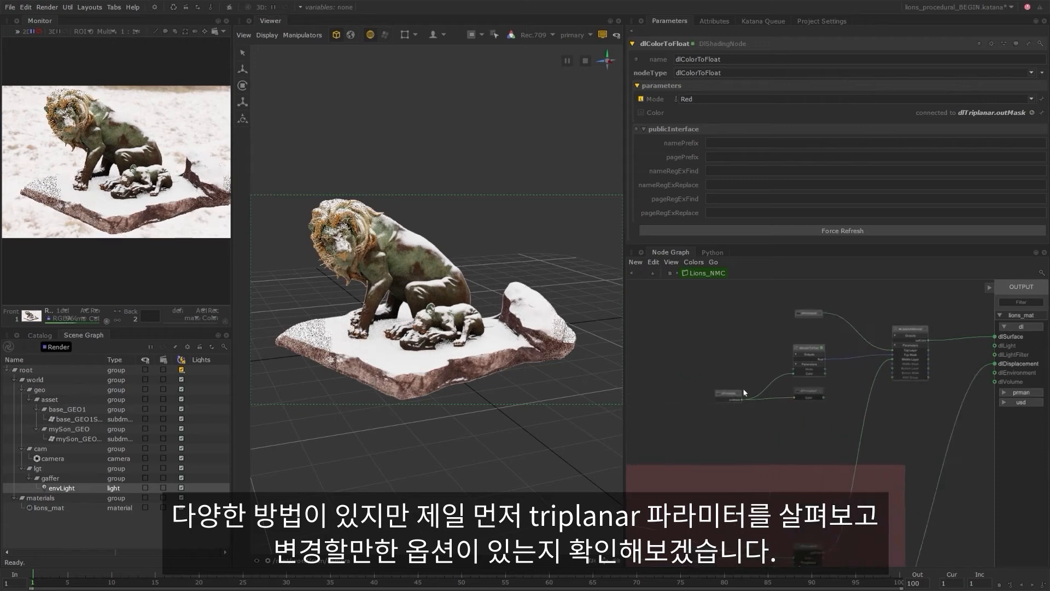
{"action": "scroll", "coordinate": [740, 393], "scroll_direction": "up", "scroll_amount": 3}
{"action": "left_click", "coordinate": [736, 398]}
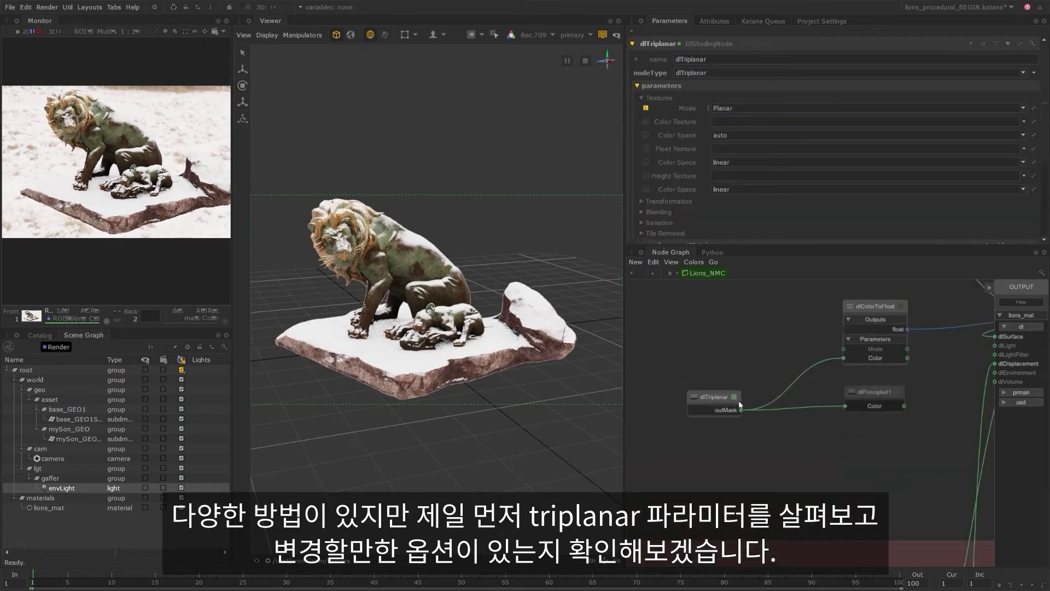
{"action": "middle_click_drag", "start_coordinate": [784, 454], "coordinate": [697, 474]}
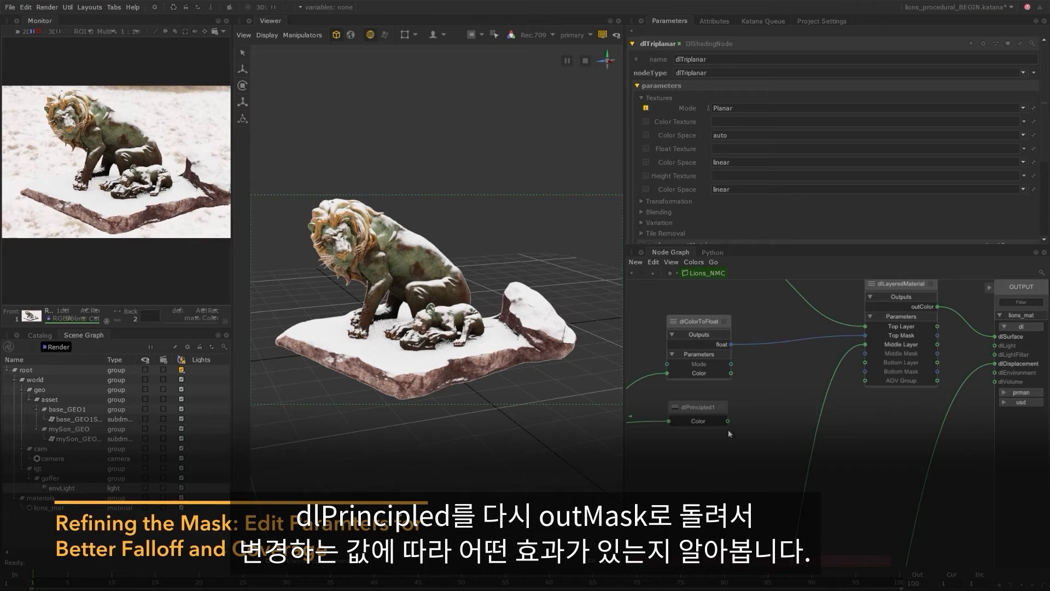
{"action": "scroll", "coordinate": [829, 408], "scroll_direction": "down", "scroll_amount": 3}
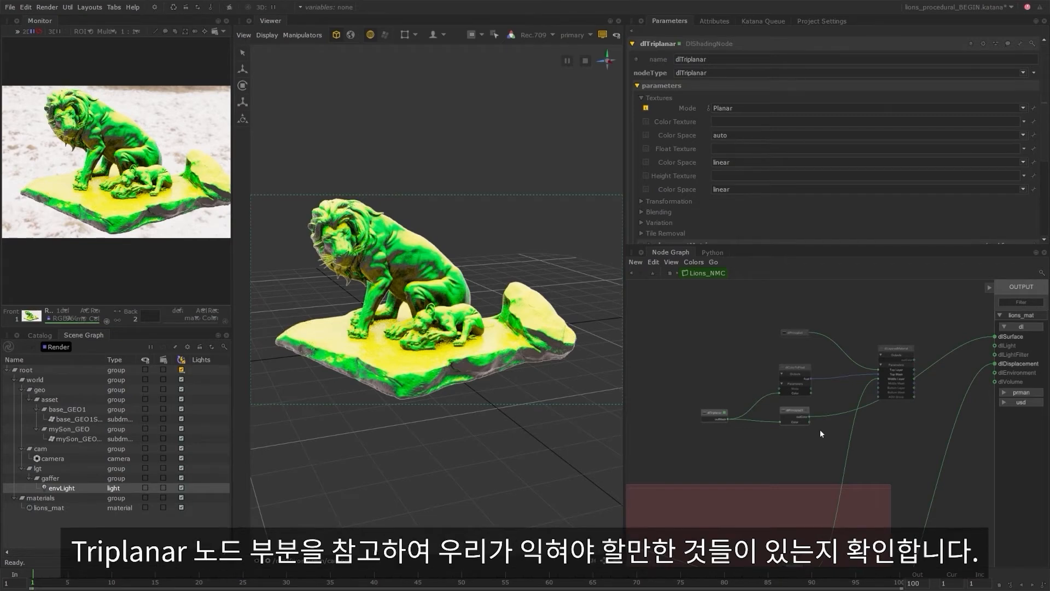
Switch to the 3Delight documentation and read on the Triplanar page how Softness blends the mask regions.
{"action": "scroll", "coordinate": [829, 236], "scroll_direction": "down", "scroll_amount": 6}
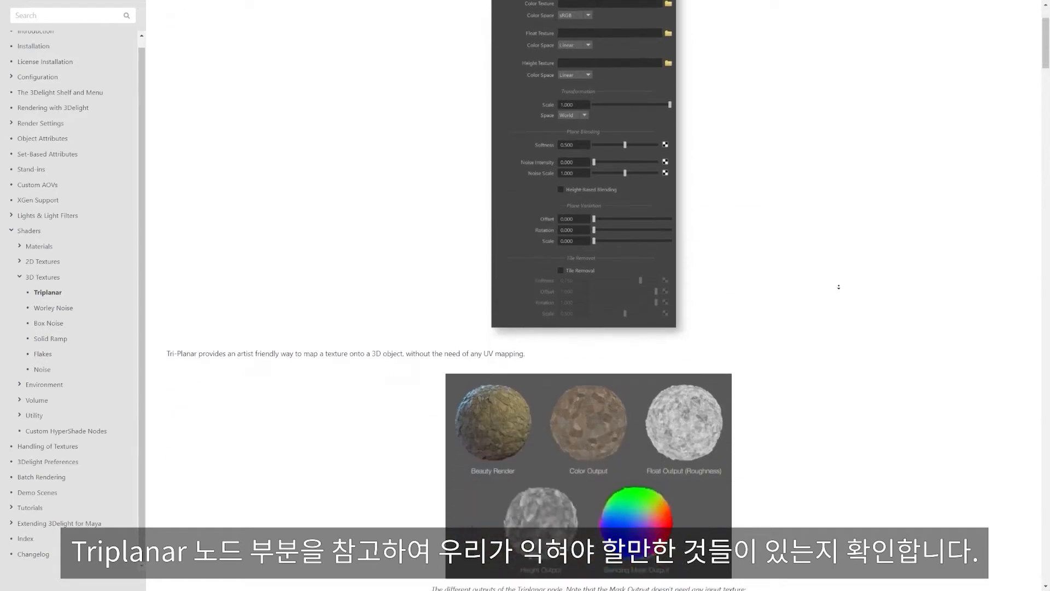
{"action": "scroll", "coordinate": [836, 281], "scroll_direction": "down", "scroll_amount": 15}
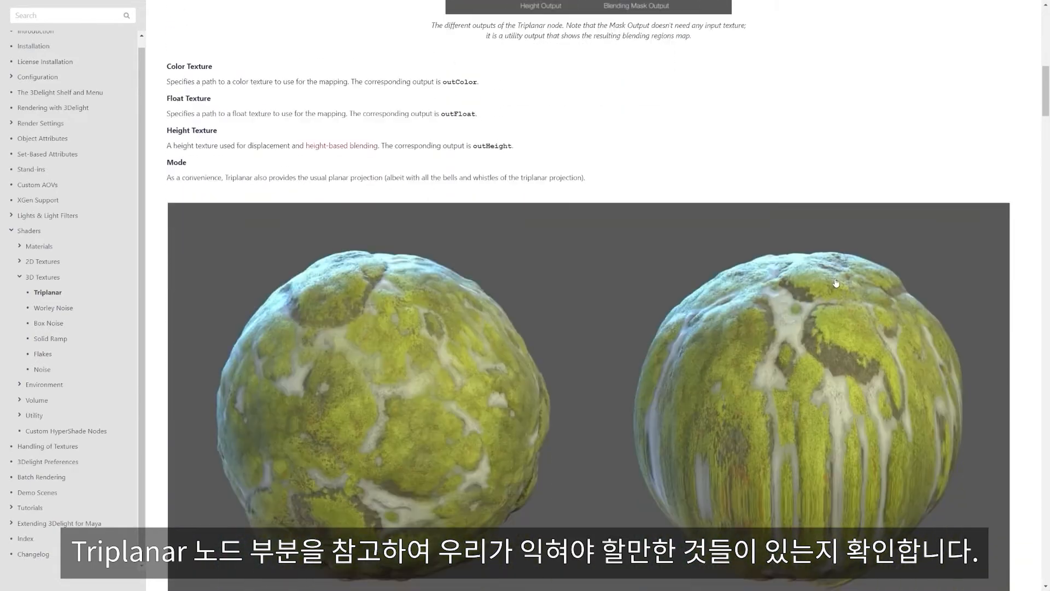
{"action": "scroll", "coordinate": [835, 283], "scroll_direction": "down", "scroll_amount": 15}
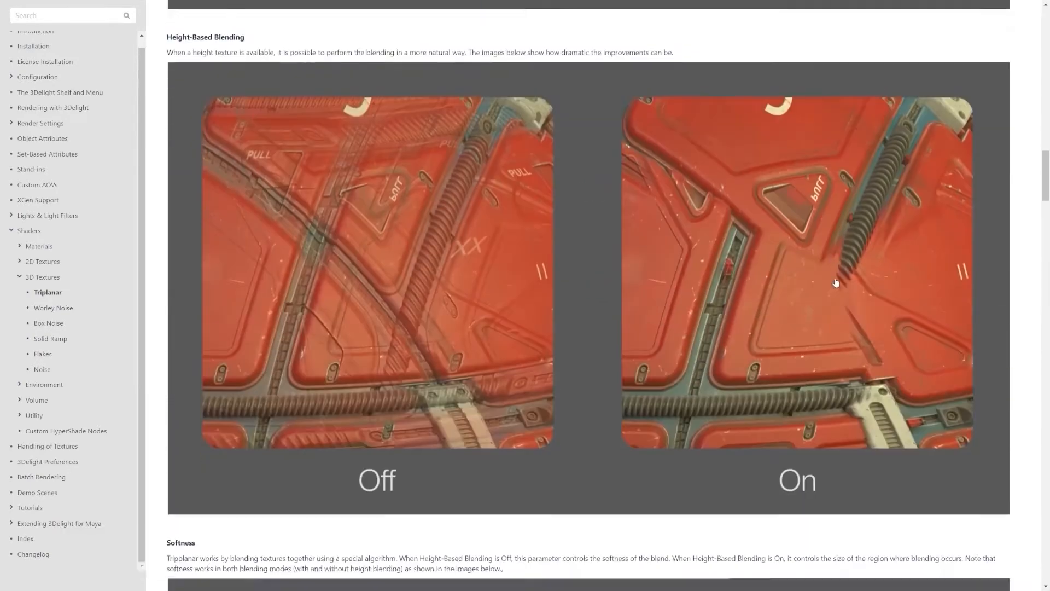
{"action": "scroll", "coordinate": [836, 282], "scroll_direction": "up", "scroll_amount": 4}
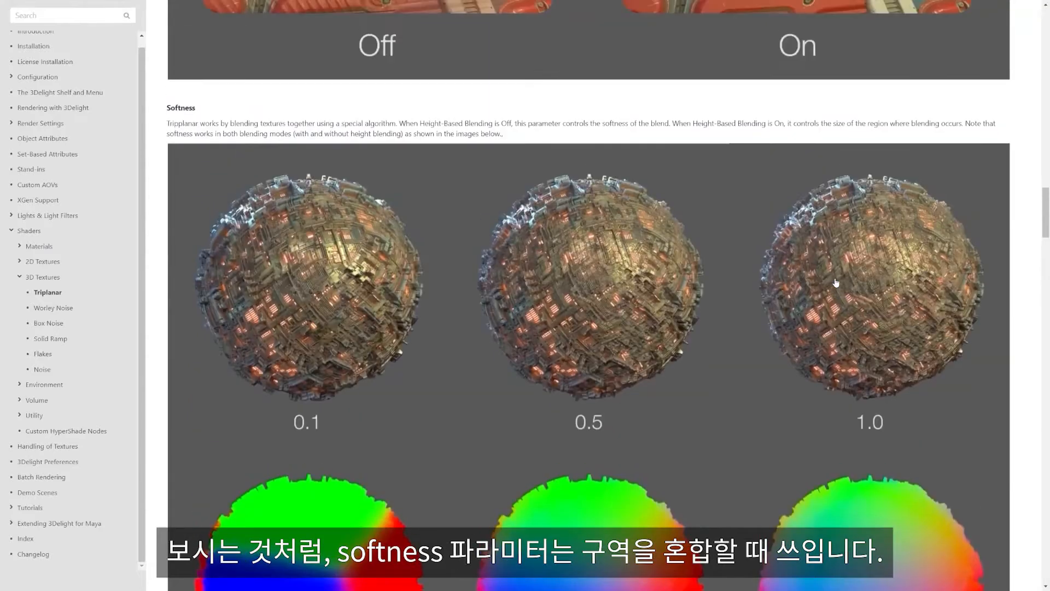
{"action": "scroll", "coordinate": [706, 256], "scroll_direction": "down", "scroll_amount": 2}
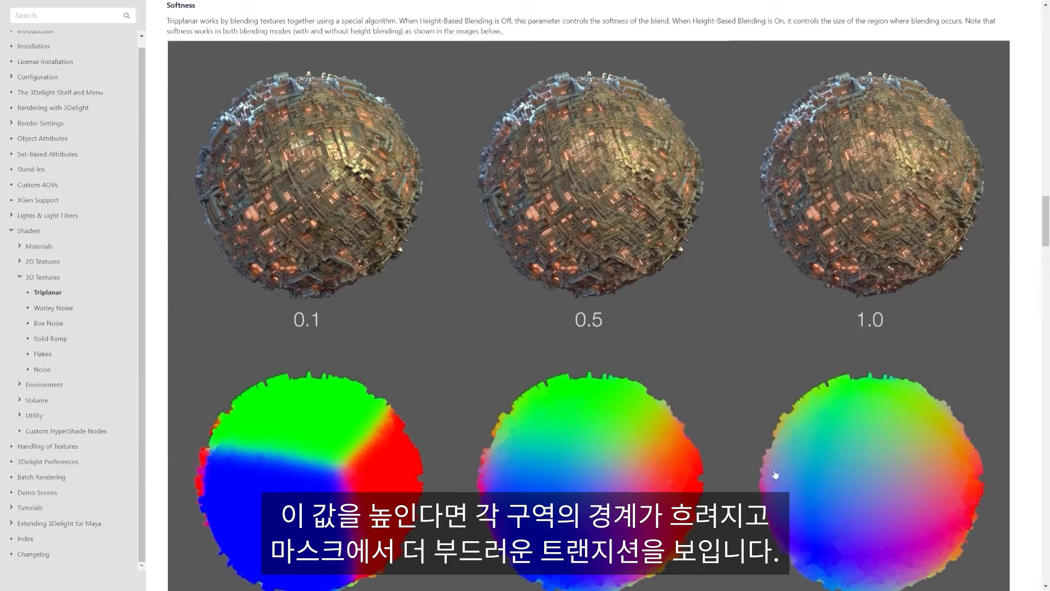
{"action": "scroll", "coordinate": [731, 352], "scroll_direction": "down", "scroll_amount": 1}
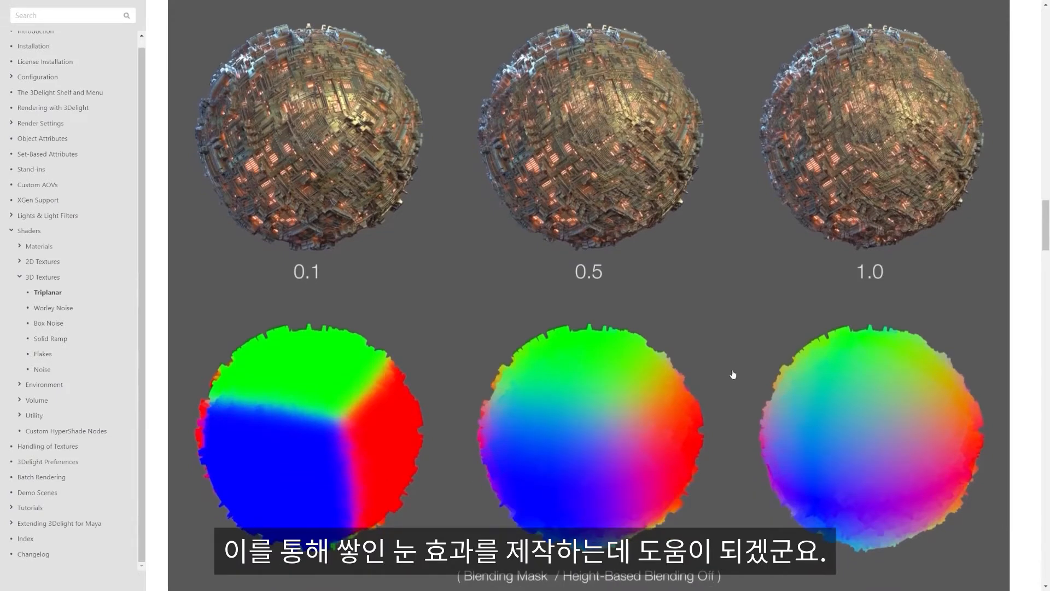
Read the Triplanar documentation on how height-based blending and Noise Intensity alter the mask's region borders.
{"action": "scroll", "coordinate": [733, 375], "scroll_direction": "down", "scroll_amount": 10}
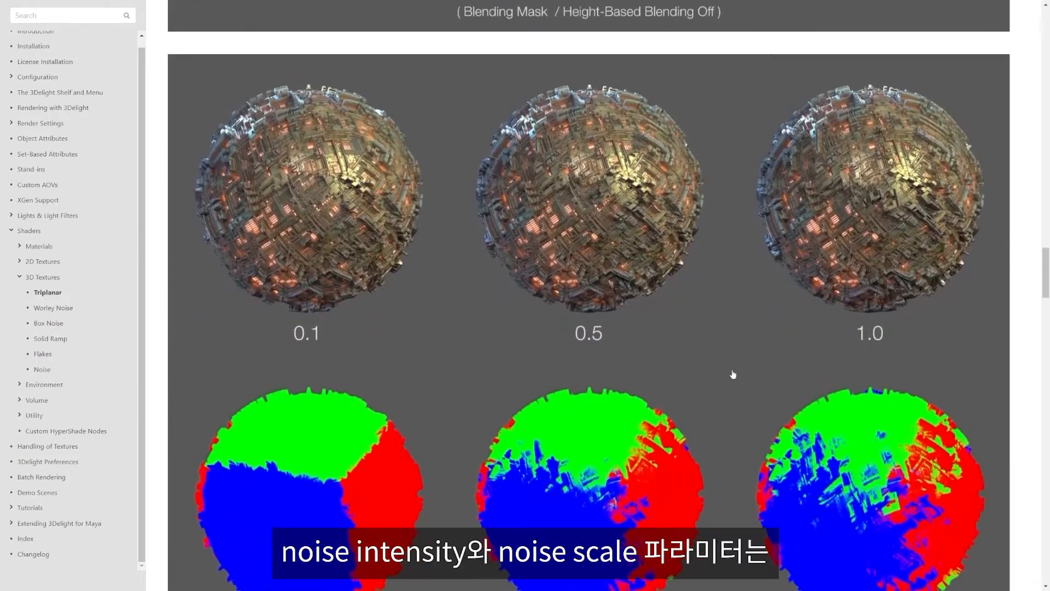
{"action": "scroll", "coordinate": [733, 374], "scroll_direction": "down", "scroll_amount": 5}
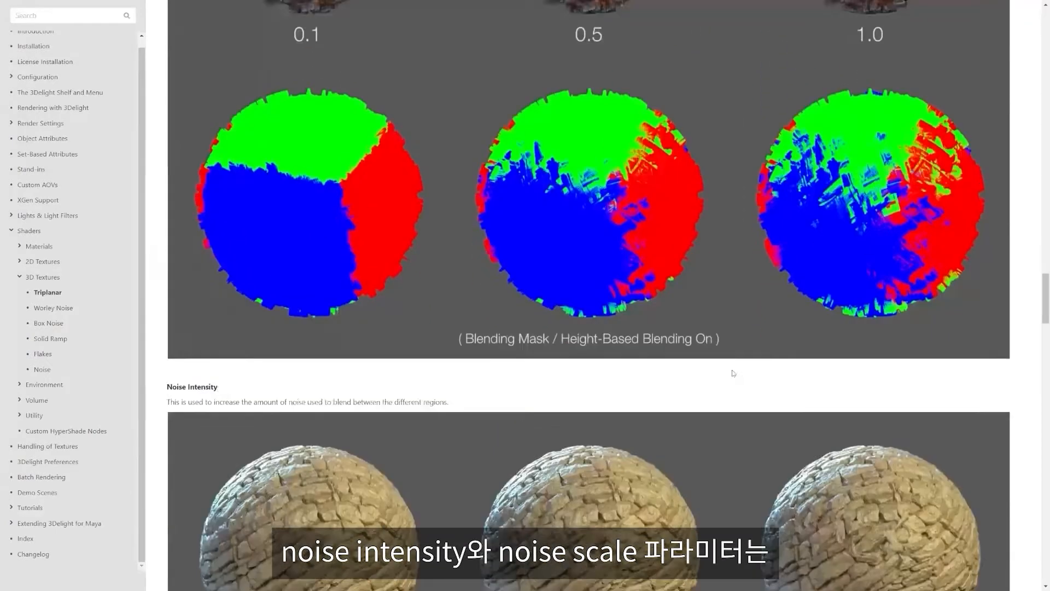
{"action": "scroll", "coordinate": [734, 374], "scroll_direction": "down", "scroll_amount": 8}
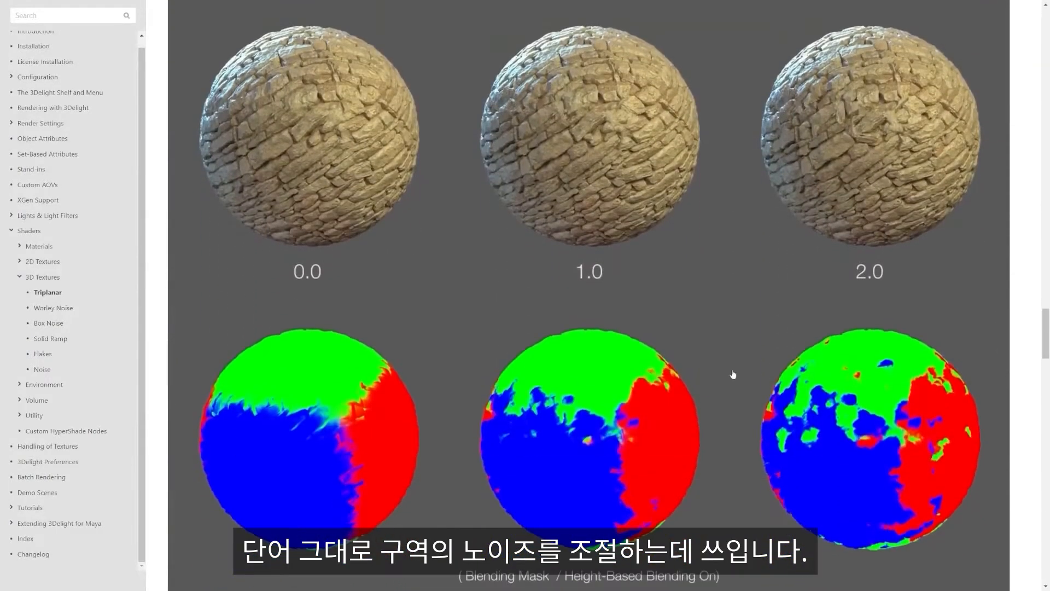
{"action": "scroll", "coordinate": [733, 374], "scroll_direction": "up", "scroll_amount": 1}
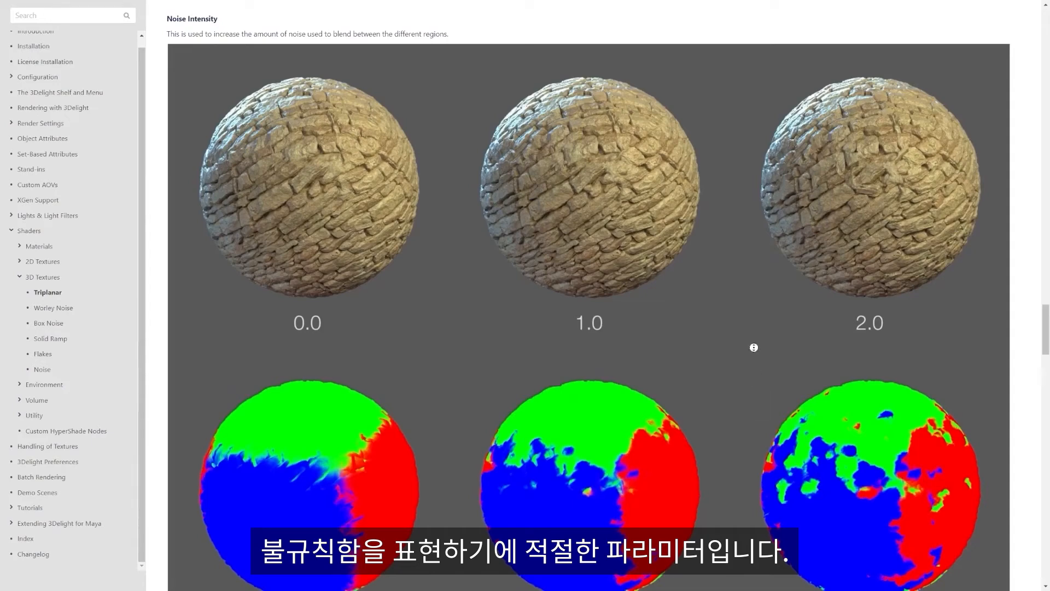
{"action": "scroll", "coordinate": [753, 347], "scroll_direction": "down", "scroll_amount": 15}
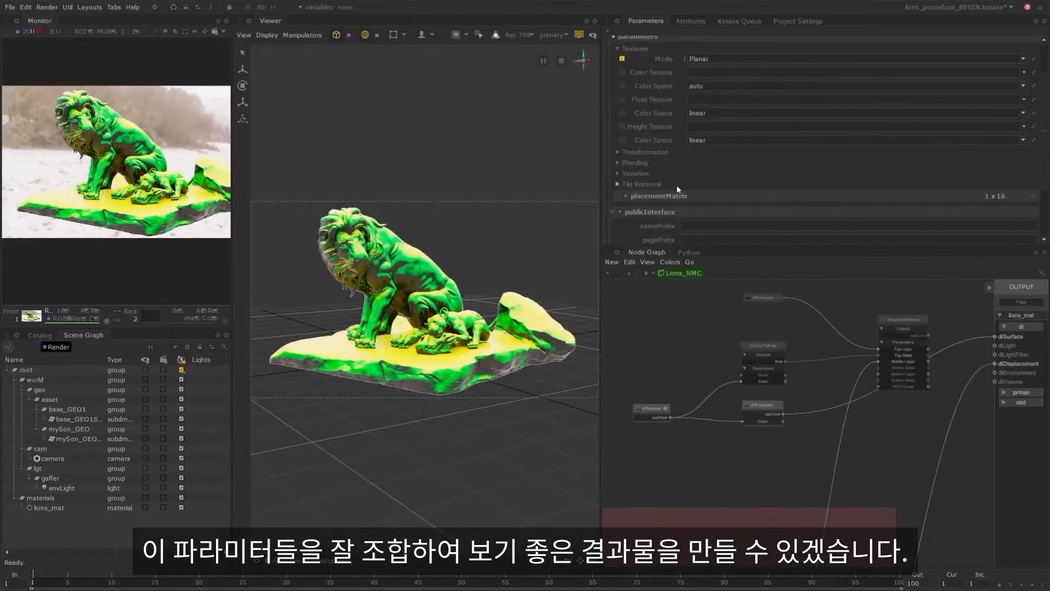
Back in Katana, set dlTriplanar's Blending values to Softness 0.807, Noise Intensity 0.154 and Noise Scale 0.702.
{"action": "left_click", "coordinate": [642, 164]}
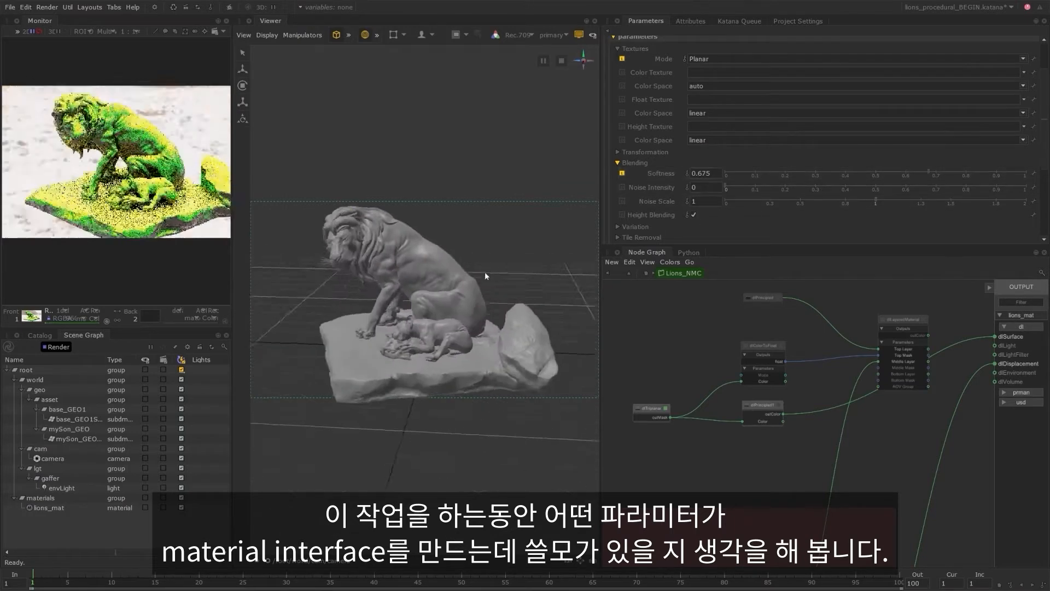
{"action": "scroll", "coordinate": [485, 272], "scroll_direction": "up", "scroll_amount": 3}
{"action": "left_click_drag", "start_coordinate": [929, 173], "coordinate": [949, 172]}
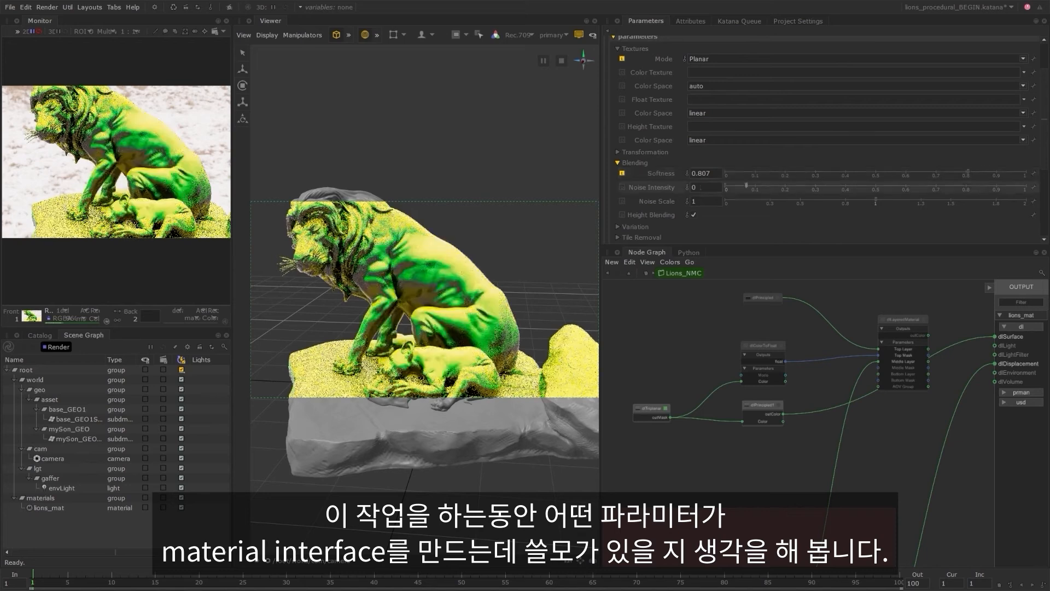
{"action": "left_click_drag", "start_coordinate": [760, 184], "coordinate": [772, 187]}
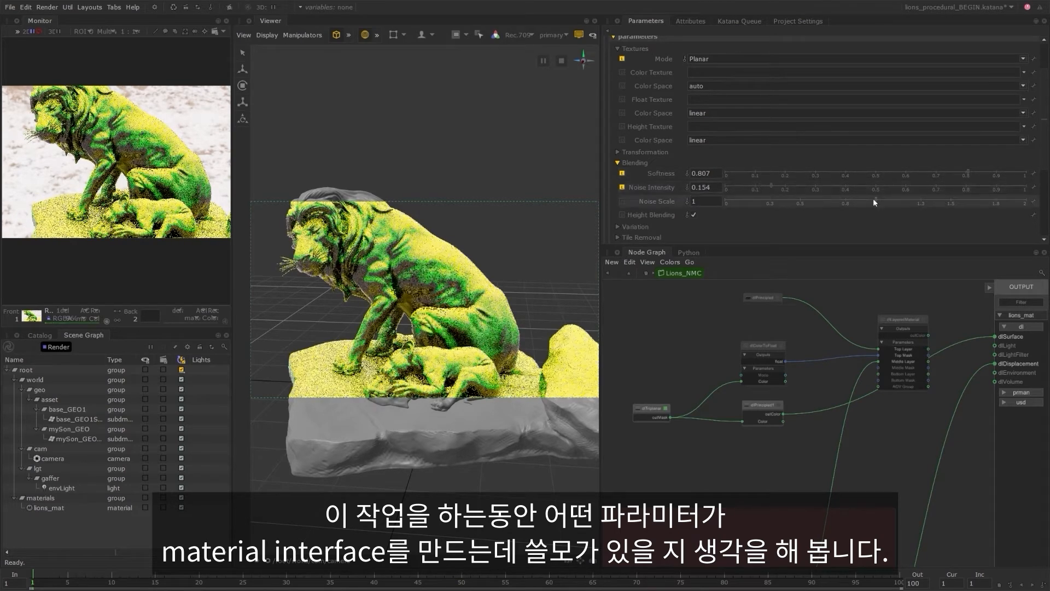
{"action": "left_click_drag", "start_coordinate": [875, 202], "coordinate": [832, 201]}
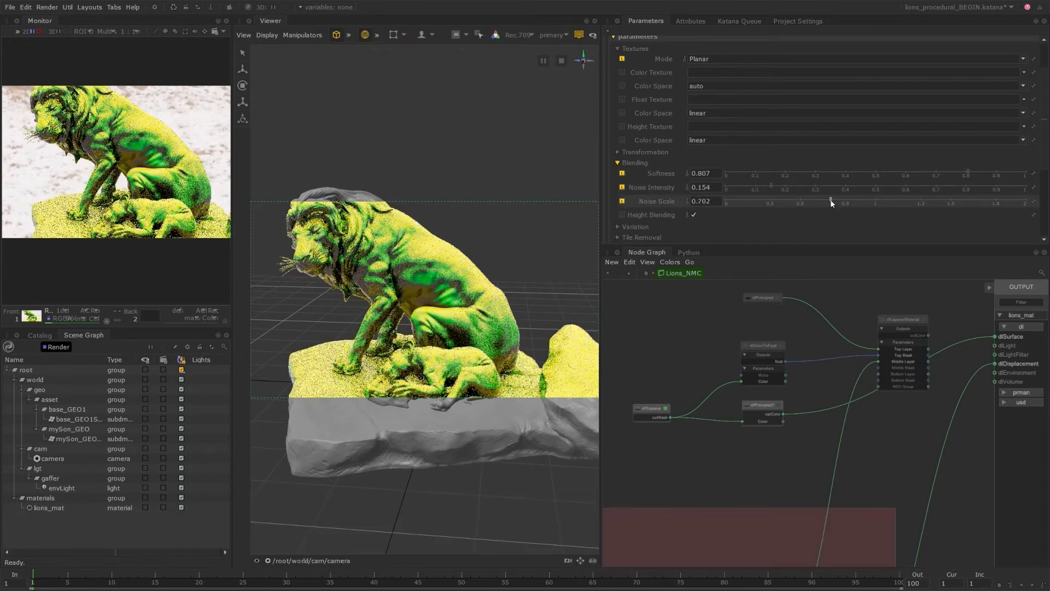
Route dlLayeredMaterial's outColor back into dlSurface to render the snow with the refined mask.
{"action": "left_click", "coordinate": [929, 336]}
{"action": "left_click", "coordinate": [995, 336]}
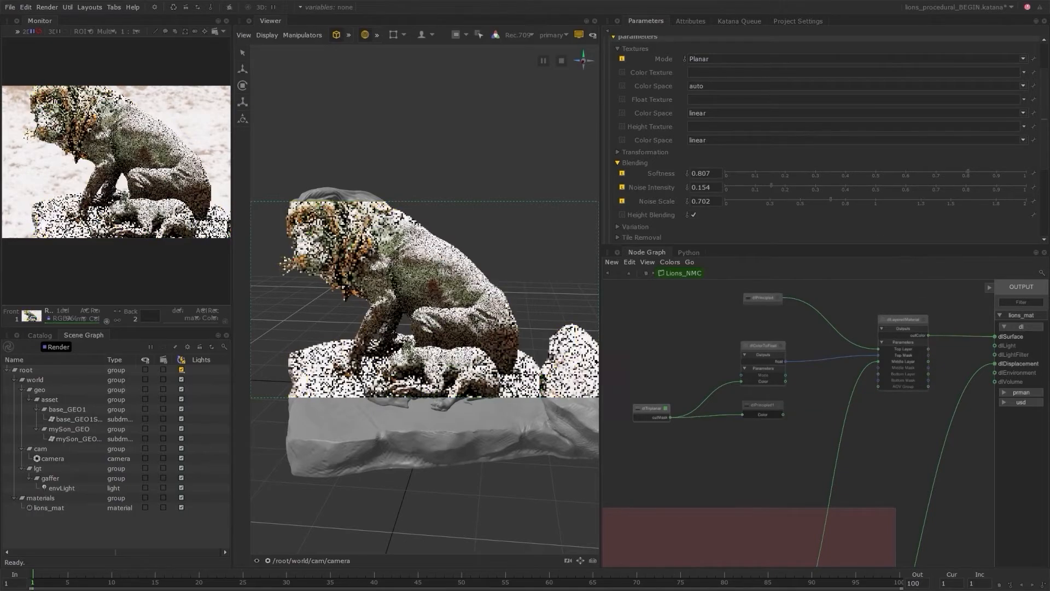
Set dlTriplanar's Noise Intensity to 0.12 and Noise Scale to 0.37, and switch its transformation Space to Object.
{"action": "left_click_drag", "start_coordinate": [446, 302], "coordinate": [474, 332], "text": "alt"}
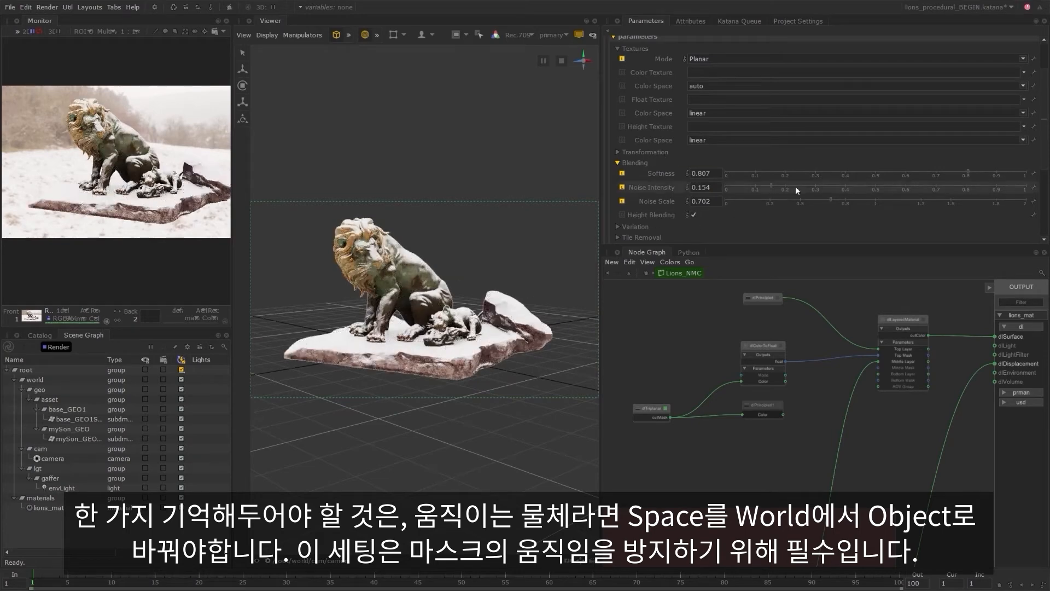
{"action": "left_click_drag", "start_coordinate": [769, 187], "coordinate": [788, 200]}
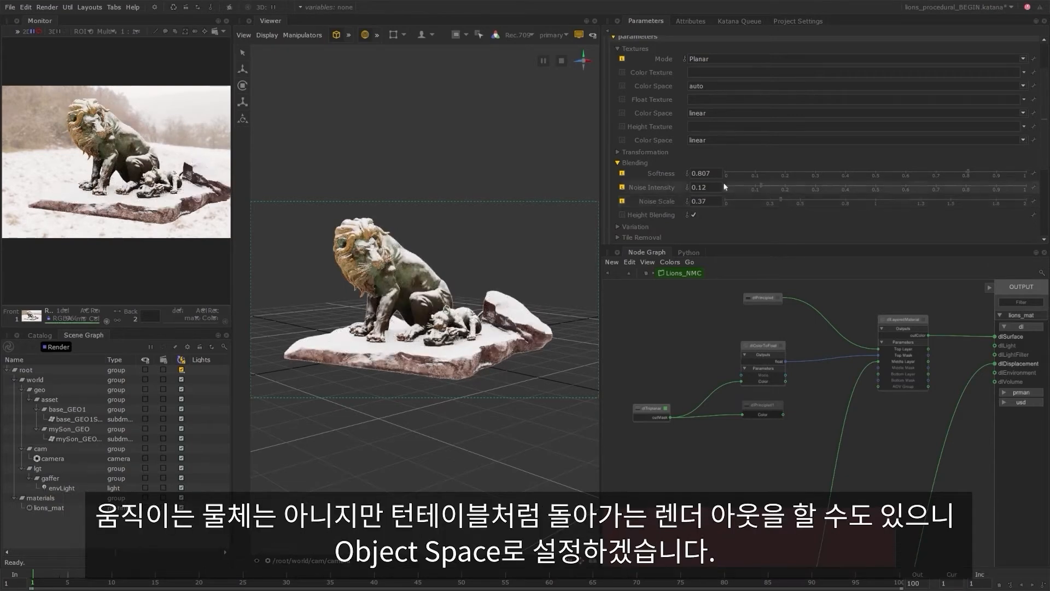
{"action": "left_click", "coordinate": [651, 152]}
{"action": "left_click", "coordinate": [703, 175]}
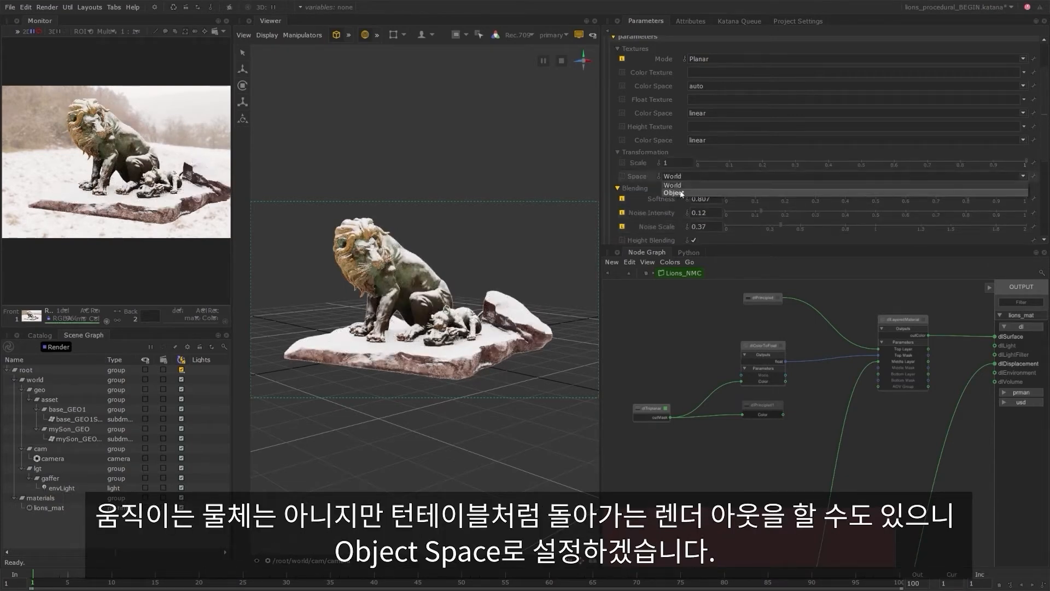
{"action": "left_click", "coordinate": [691, 197]}
{"action": "left_click", "coordinate": [659, 152]}
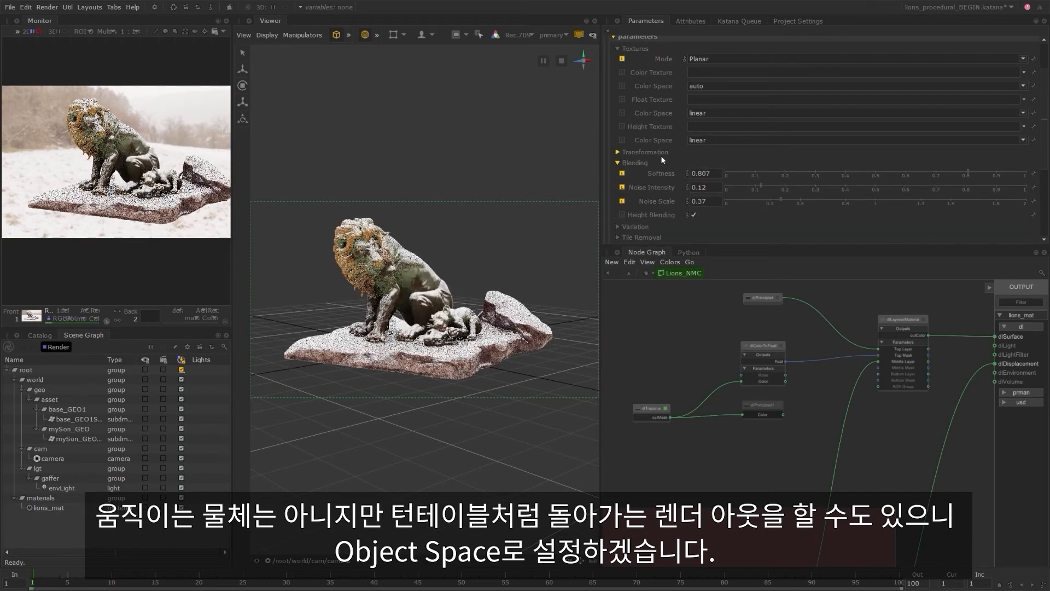
Add a fractal shading node with its 2D placement node to the Lions_NMC material network.
{"action": "mouse_move", "coordinate": [432, 290]}
{"action": "left_mouse_down", "text": "alt"}
{"action": "mouse_move", "coordinate": [506, 331]}
{"action": "mouse_move", "coordinate": [464, 343]}
{"action": "mouse_move", "coordinate": [414, 339]}
{"action": "left_mouse_up", "text": "alt"}
{"action": "scroll", "coordinate": [411, 336], "scroll_direction": "up", "scroll_amount": 3}
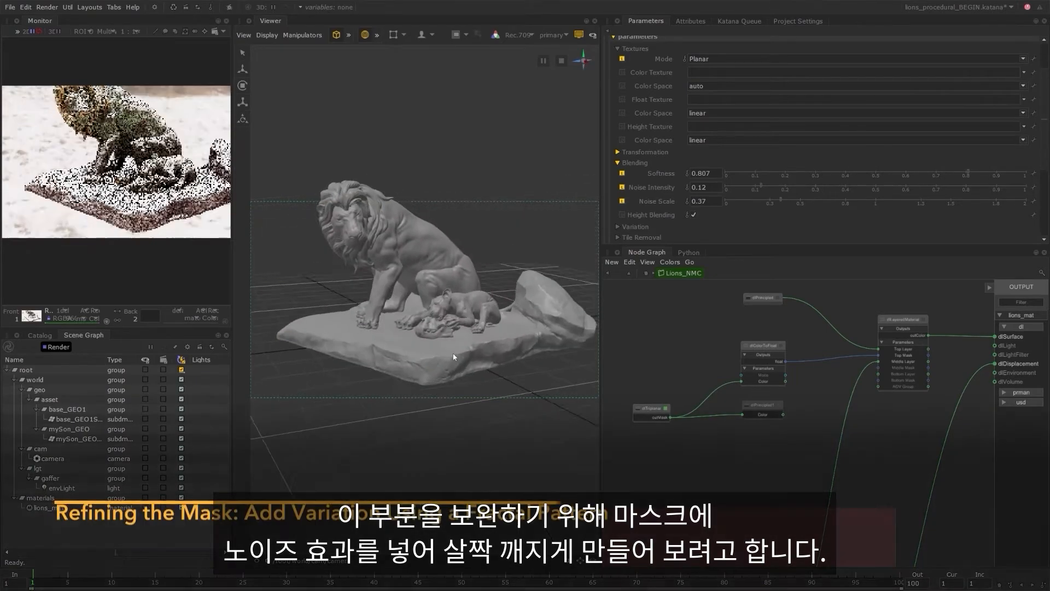
{"action": "left_click_drag", "start_coordinate": [472, 342], "coordinate": [444, 370], "text": "alt"}
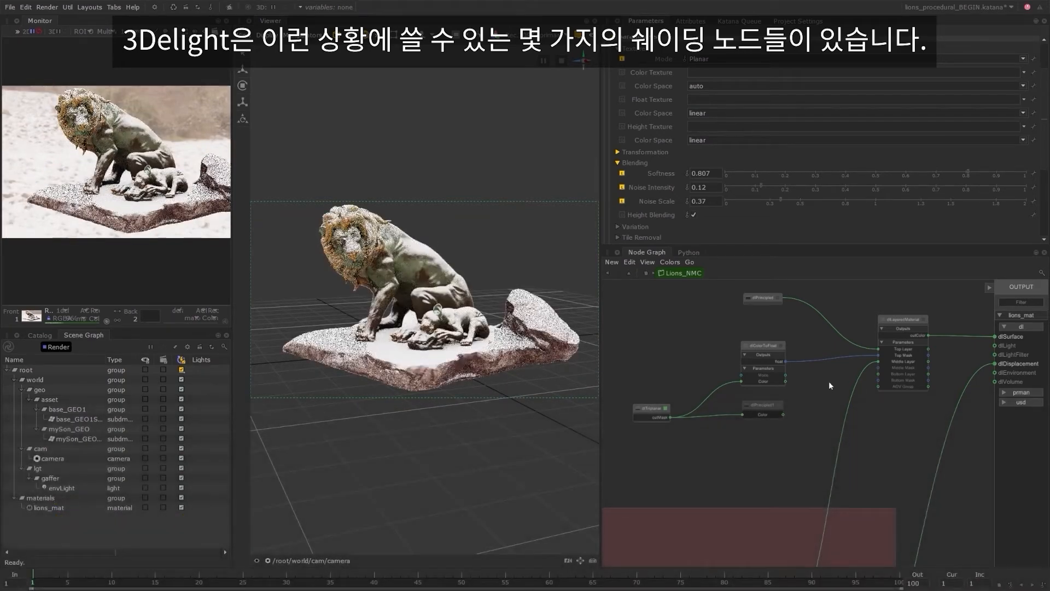
{"action": "middle_click_drag", "start_coordinate": [747, 368], "coordinate": [746, 378]}
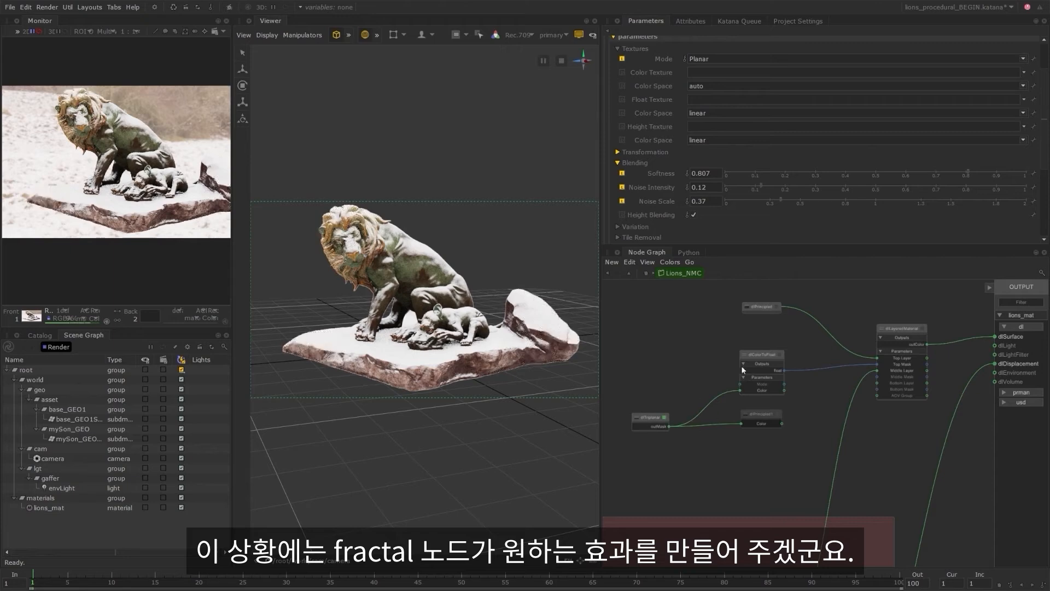
{"action": "type", "text": "actal"}
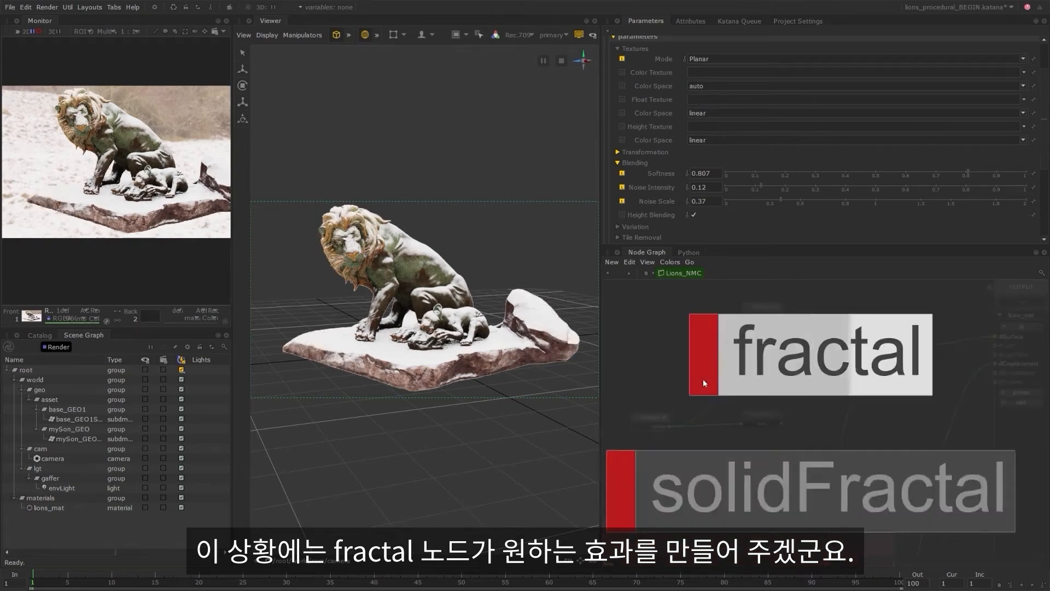
{"action": "key", "text": "Return"}
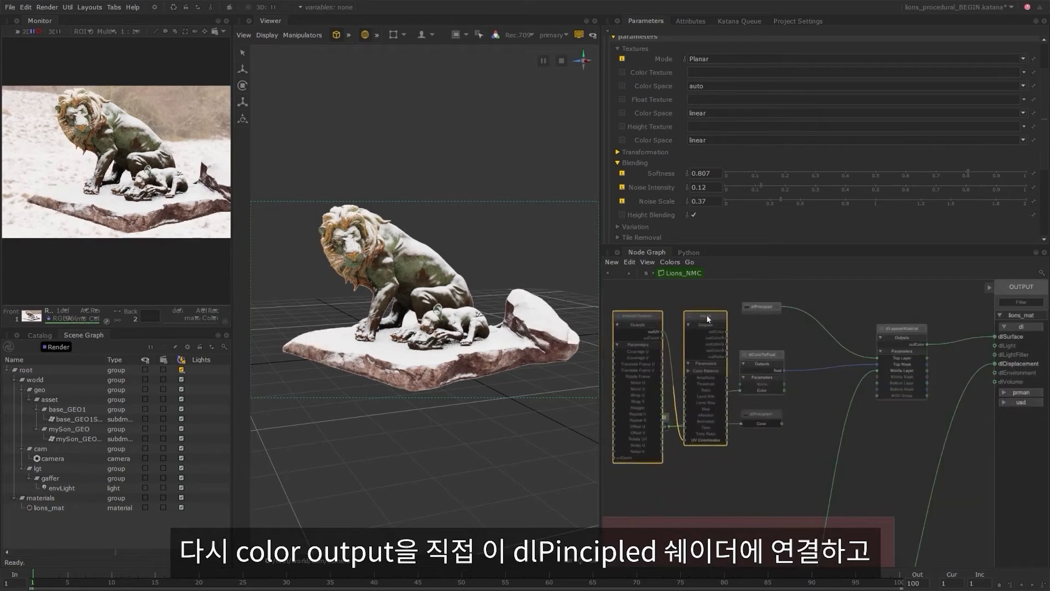
Compact the fractal nodes and preview the pattern by wiring fractal's outColor into dlPrincipled1's Color and dlPrincipled1's outColor into dlSurface.
{"action": "key", "text": "alt+2"}
{"action": "left_click_drag", "start_coordinate": [706, 320], "coordinate": [699, 366]}
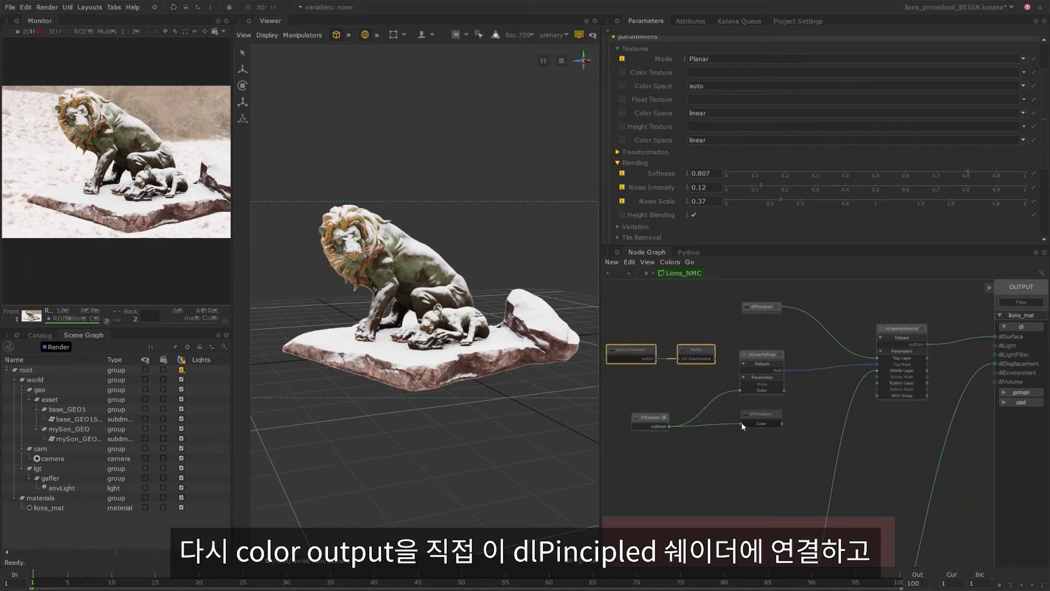
{"action": "left_click_drag", "start_coordinate": [741, 425], "coordinate": [720, 365]}
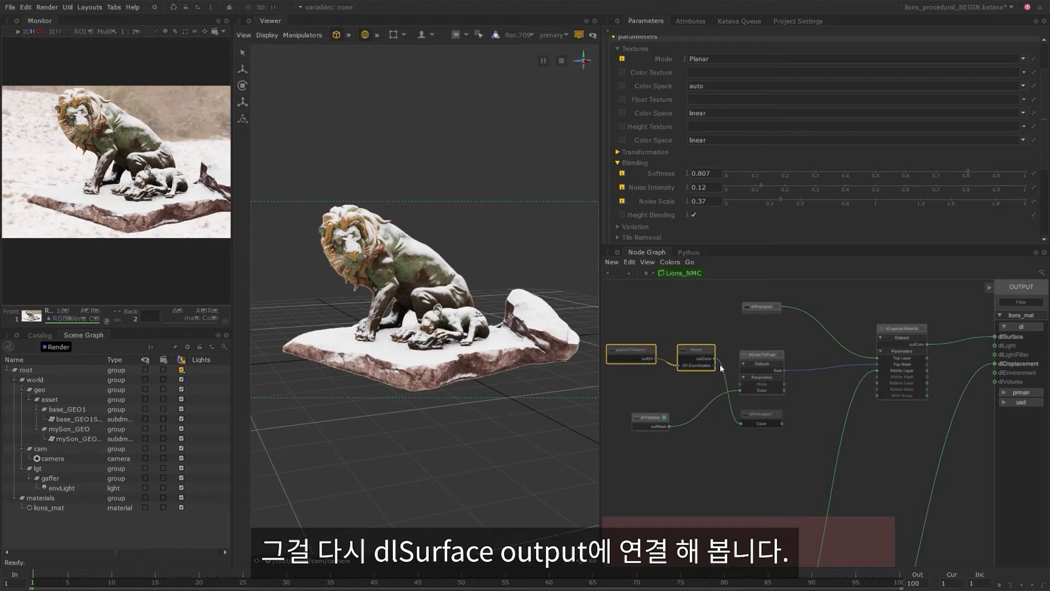
{"action": "left_click", "coordinate": [994, 338]}
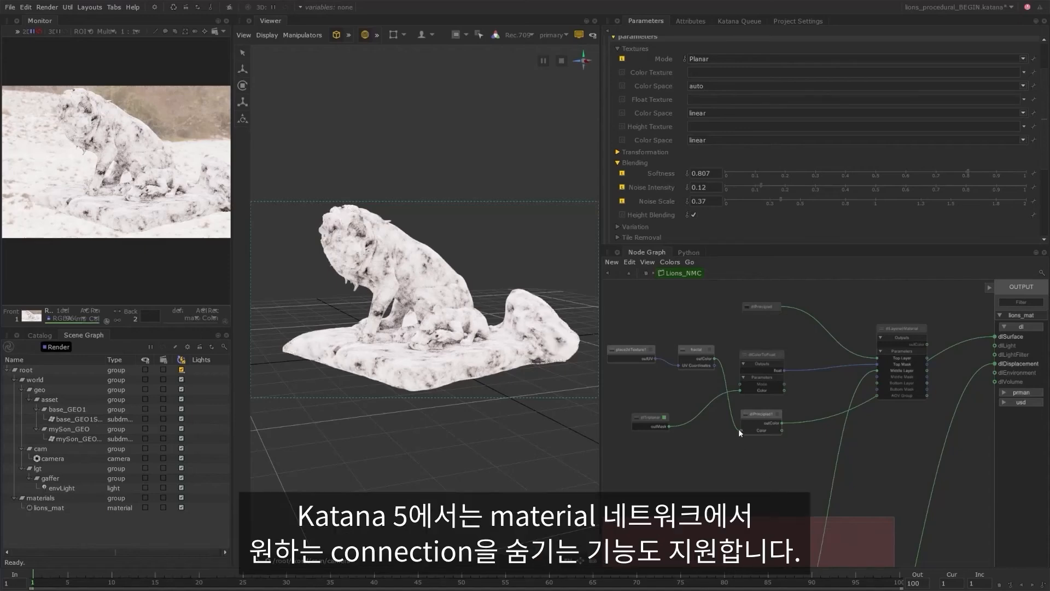
Hide dlLayeredMaterial's input connections and move the node higher in the network.
{"action": "left_click", "coordinate": [904, 329]}
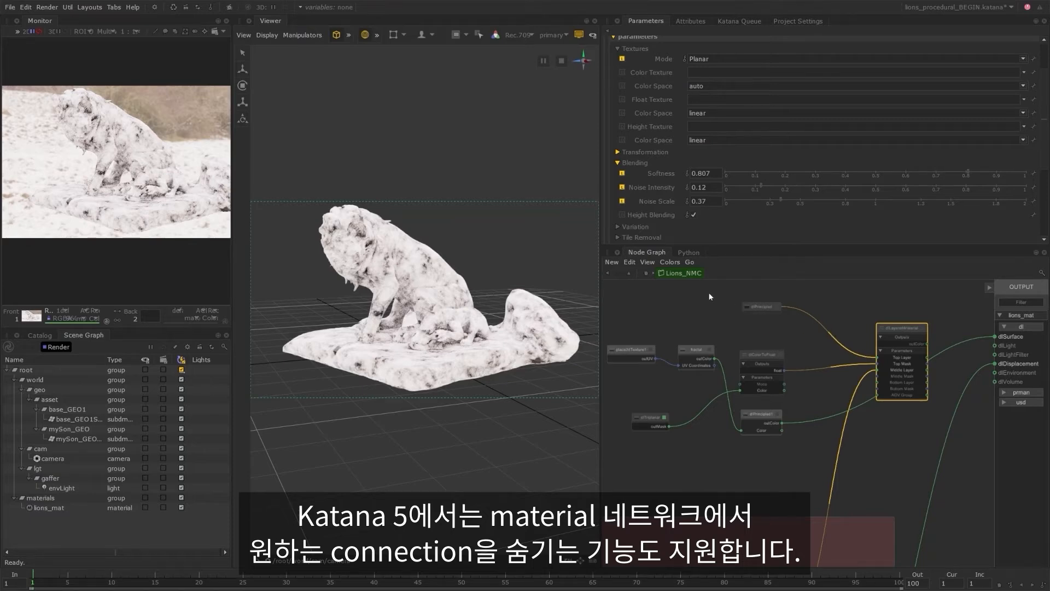
{"action": "left_click", "coordinate": [648, 262]}
{"action": "mouse_move", "coordinate": [629, 262]}
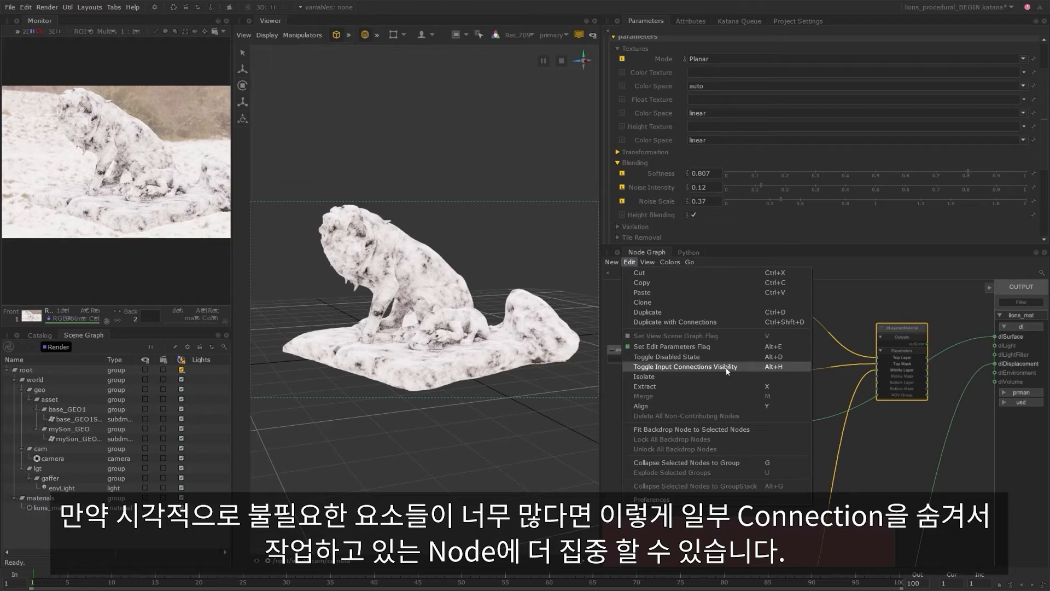
{"action": "left_click", "coordinate": [754, 366]}
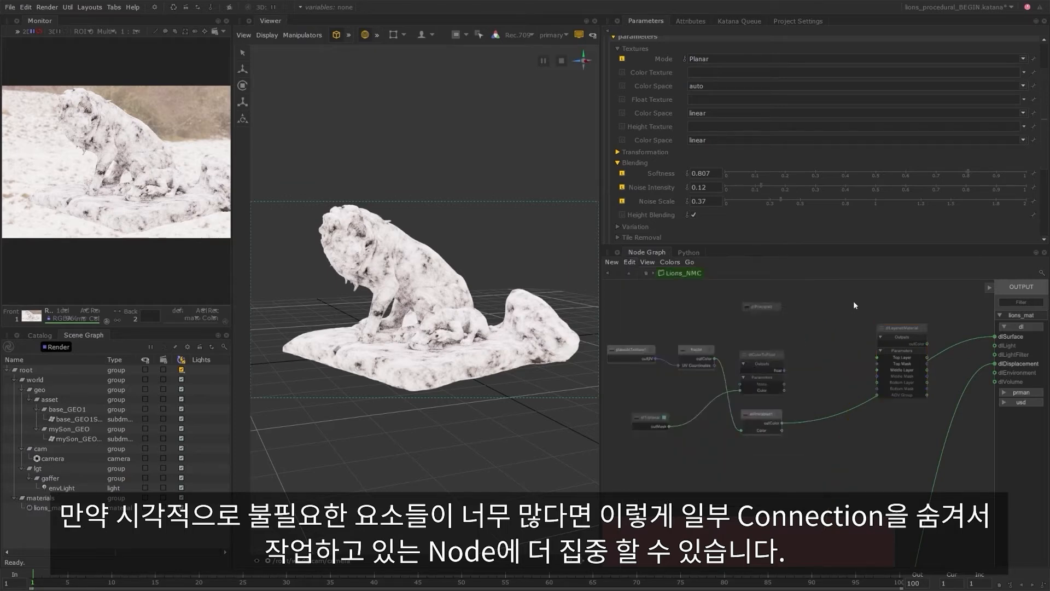
{"action": "left_click_drag", "start_coordinate": [898, 341], "coordinate": [882, 307]}
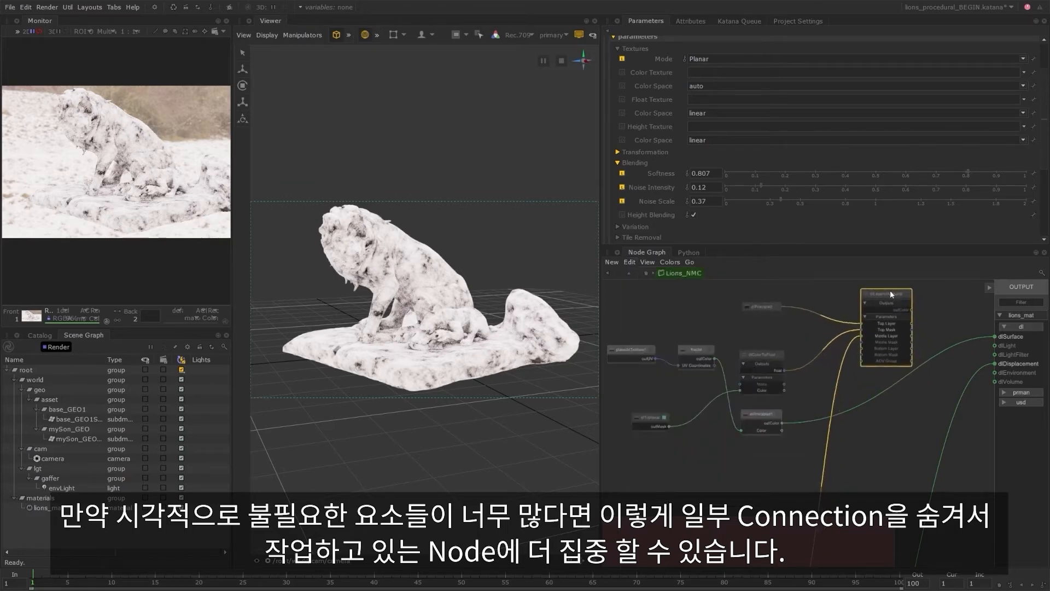
{"action": "left_click", "coordinate": [905, 399]}
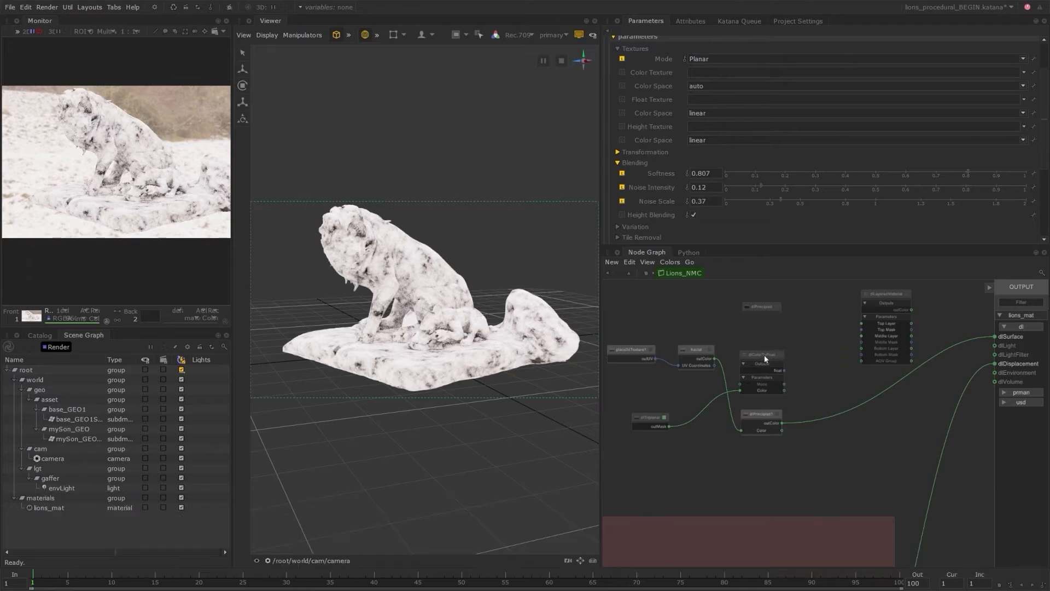
Rearrange the network with dlPrincipled1 under dlLayeredMaterial, the fractal pair in line with it, and dlTriplanar with dlColorToFloat below.
{"action": "mouse_move", "coordinate": [765, 414]}
{"action": "left_mouse_down"}
{"action": "mouse_move", "coordinate": [772, 326]}
{"action": "mouse_move", "coordinate": [765, 395]}
{"action": "left_mouse_up"}
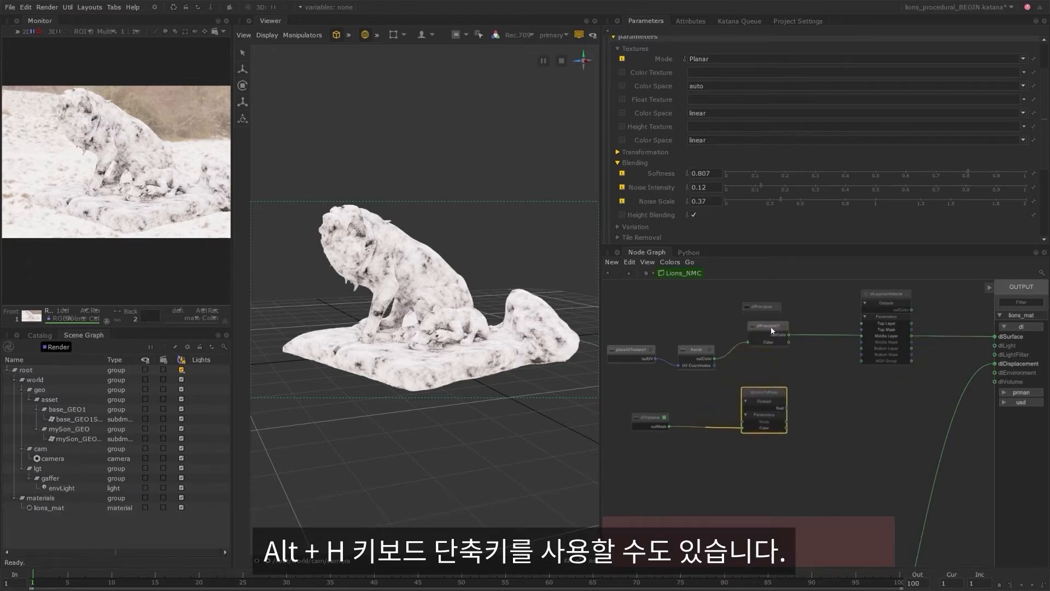
{"action": "left_click_drag", "start_coordinate": [772, 330], "coordinate": [889, 391]}
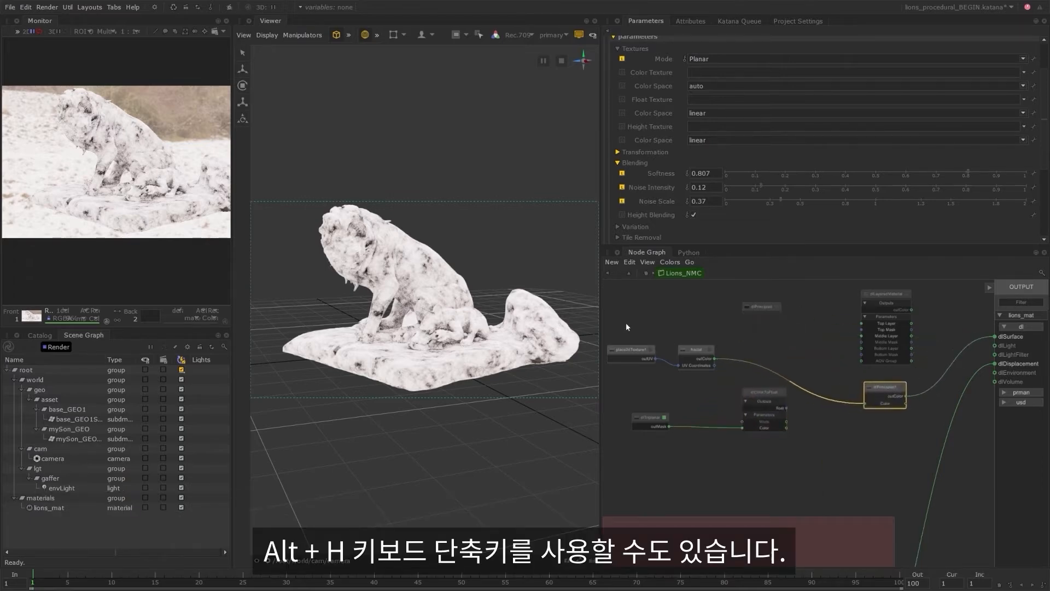
{"action": "left_click_drag", "start_coordinate": [627, 324], "coordinate": [760, 426]}
{"action": "left_click_drag", "start_coordinate": [694, 355], "coordinate": [763, 444]}
{"action": "left_click", "coordinate": [885, 295]}
{"action": "left_click", "coordinate": [760, 427]}
{"action": "left_click", "coordinate": [814, 437]}
{"action": "left_click", "coordinate": [819, 441]}
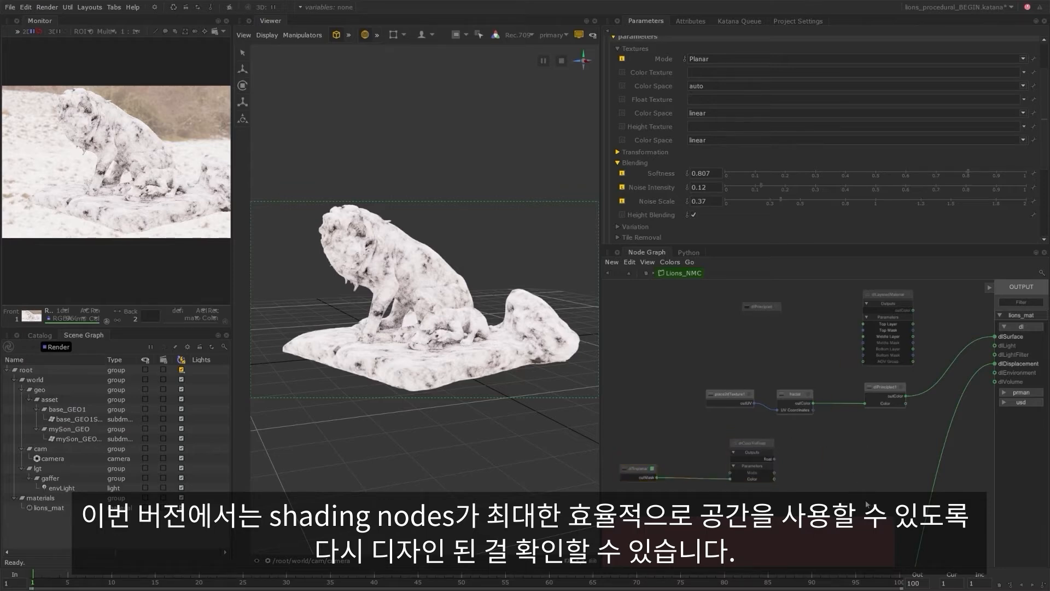
Nudge dlLayeredMaterial slightly lower and make its input connections visible again.
{"action": "middle_click_drag", "start_coordinate": [866, 504], "coordinate": [955, 324]}
{"action": "middle_click_drag", "start_coordinate": [888, 432], "coordinate": [772, 564]}
{"action": "middle_click_drag", "start_coordinate": [659, 386], "coordinate": [681, 423]}
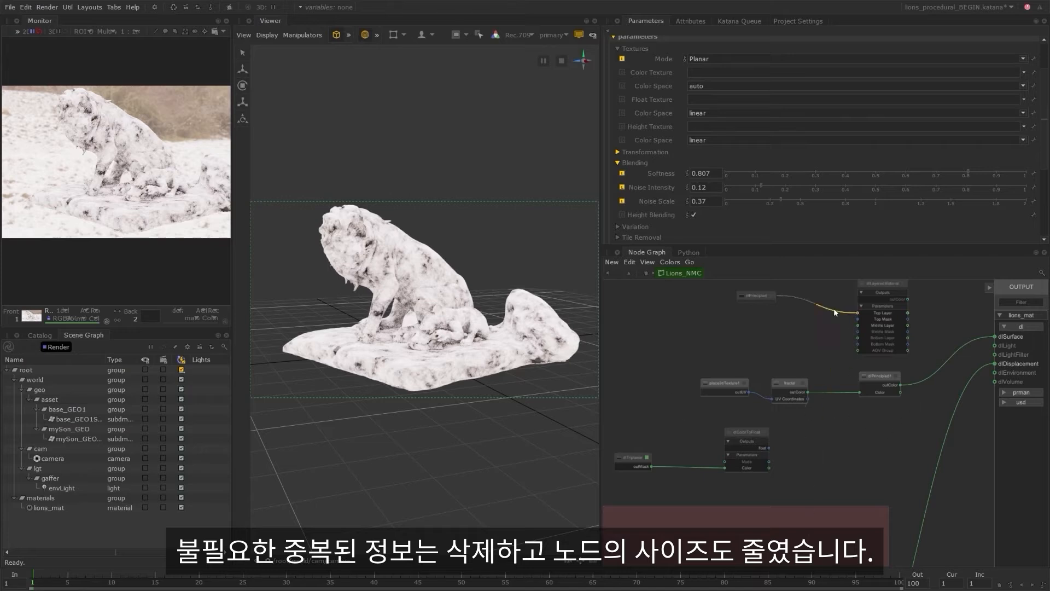
{"action": "left_click", "coordinate": [891, 290]}
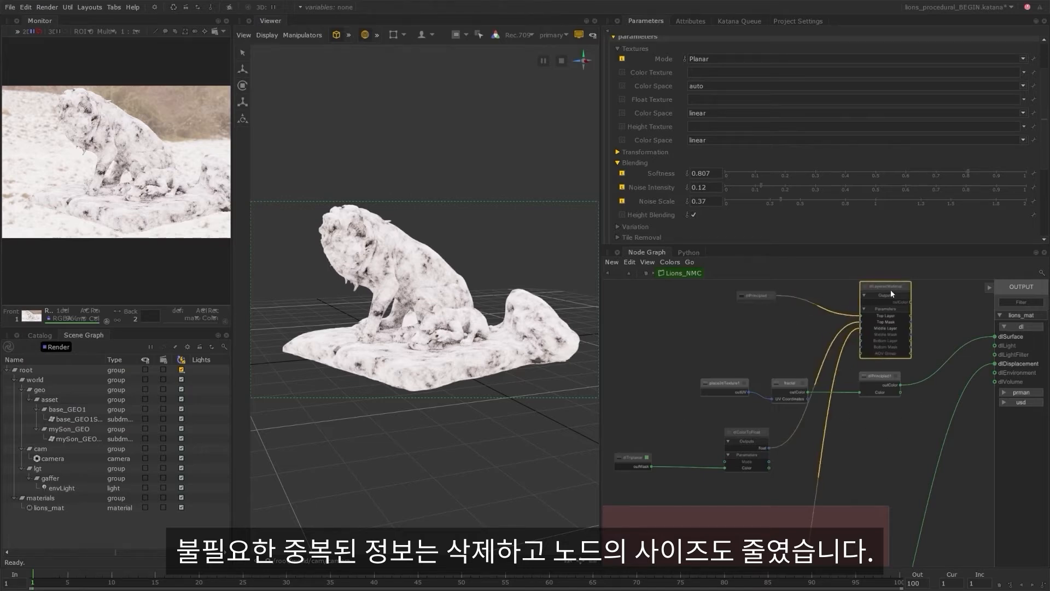
{"action": "left_click_drag", "start_coordinate": [895, 290], "coordinate": [891, 292]}
{"action": "left_click", "coordinate": [945, 314]}
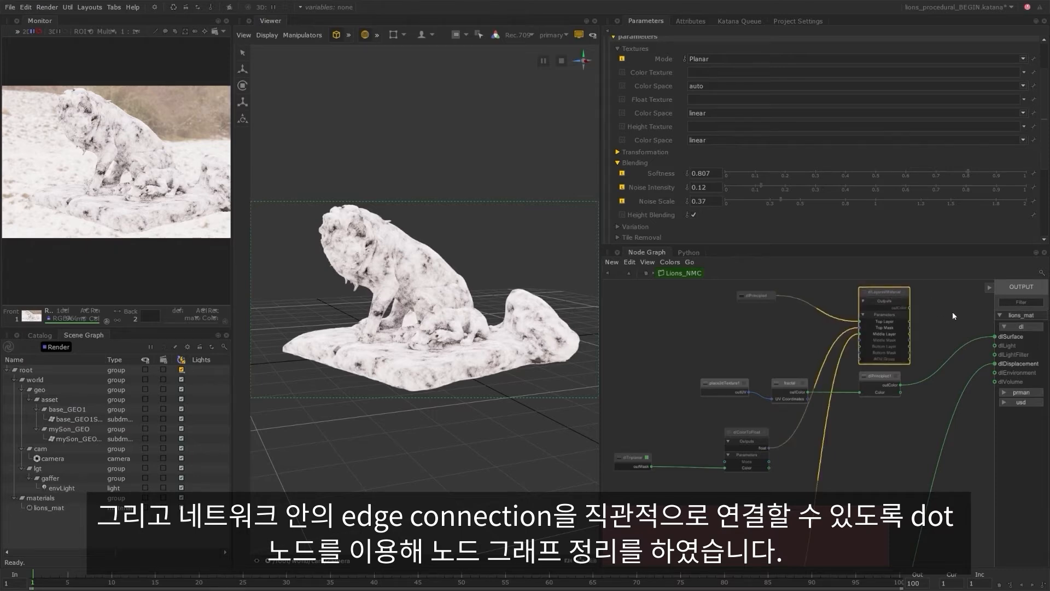
{"action": "left_click", "coordinate": [953, 324]}
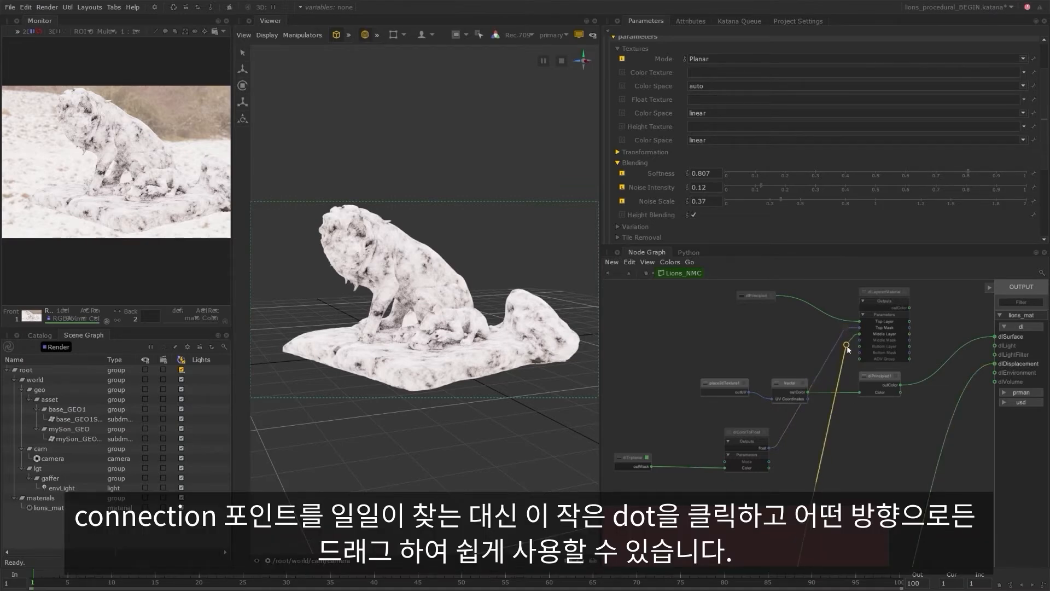
Tidy dlLayeredMaterial's Middle Layer connection by repositioning a Dot node on it.
{"action": "left_click_drag", "start_coordinate": [847, 346], "coordinate": [815, 361]}
{"action": "scroll", "coordinate": [849, 342], "scroll_direction": "up", "scroll_amount": 6}
{"action": "scroll", "coordinate": [820, 364], "scroll_direction": "down", "scroll_amount": 8}
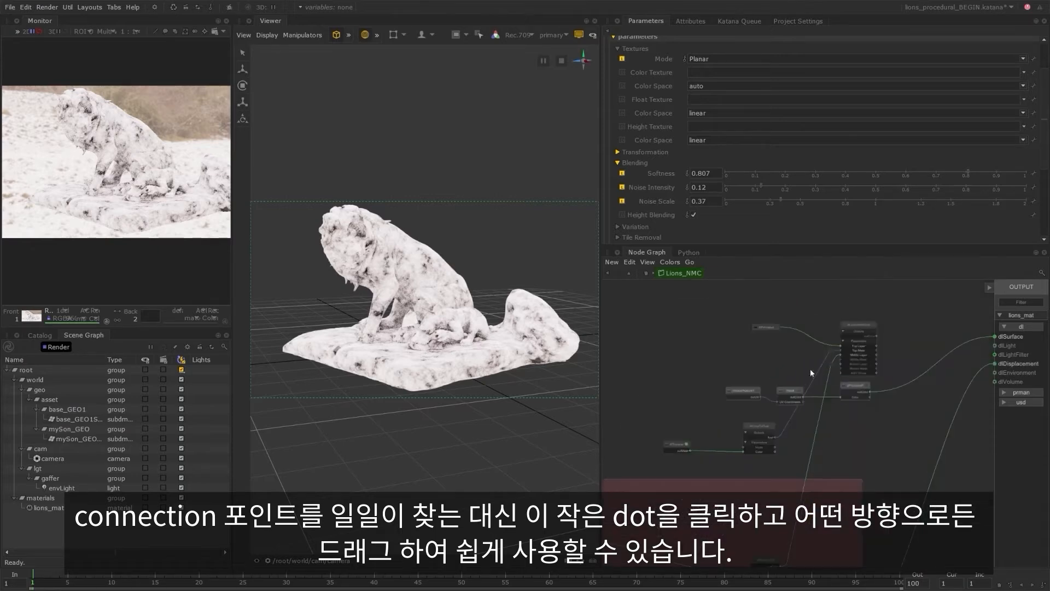
{"action": "scroll", "coordinate": [809, 369], "scroll_direction": "up", "scroll_amount": 5}
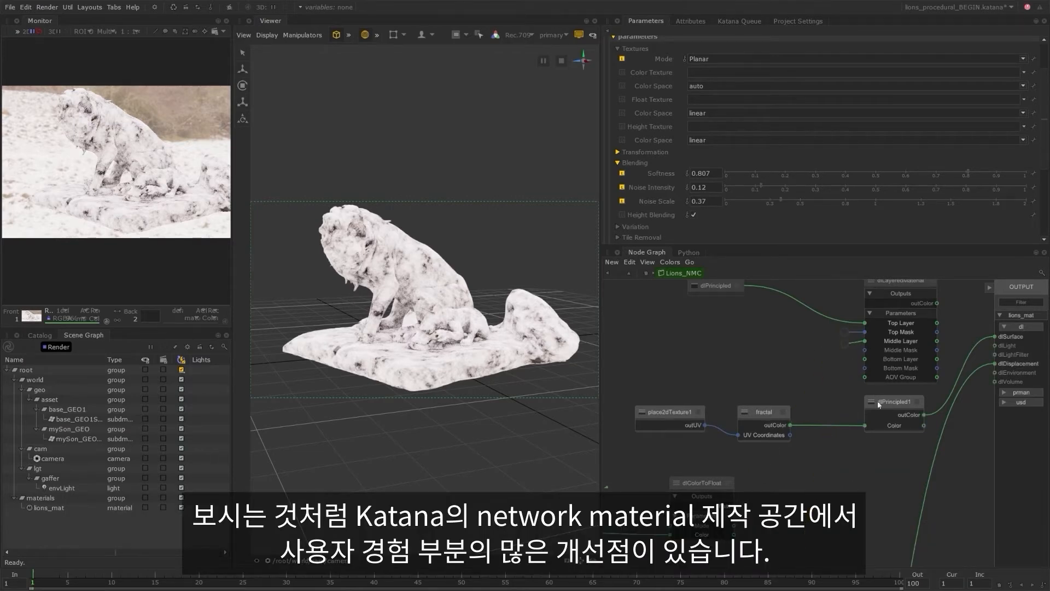
{"action": "scroll", "coordinate": [830, 391], "scroll_direction": "down", "scroll_amount": 5}
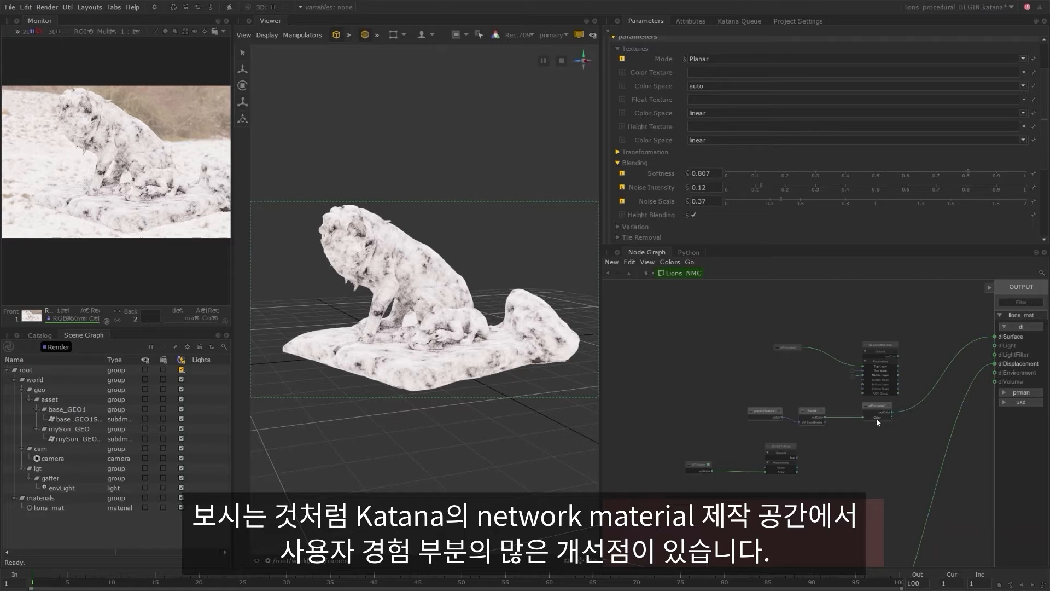
Space out place2dTexture1 and fractal by moving both farther upstream of dlPrincipled1.
{"action": "scroll", "coordinate": [866, 433], "scroll_direction": "up", "scroll_amount": 5}
{"action": "left_click_drag", "start_coordinate": [662, 386], "coordinate": [625, 391]}
{"action": "left_click_drag", "start_coordinate": [842, 382], "coordinate": [778, 382]}
{"action": "scroll", "coordinate": [779, 384], "scroll_direction": "down", "scroll_amount": 5}
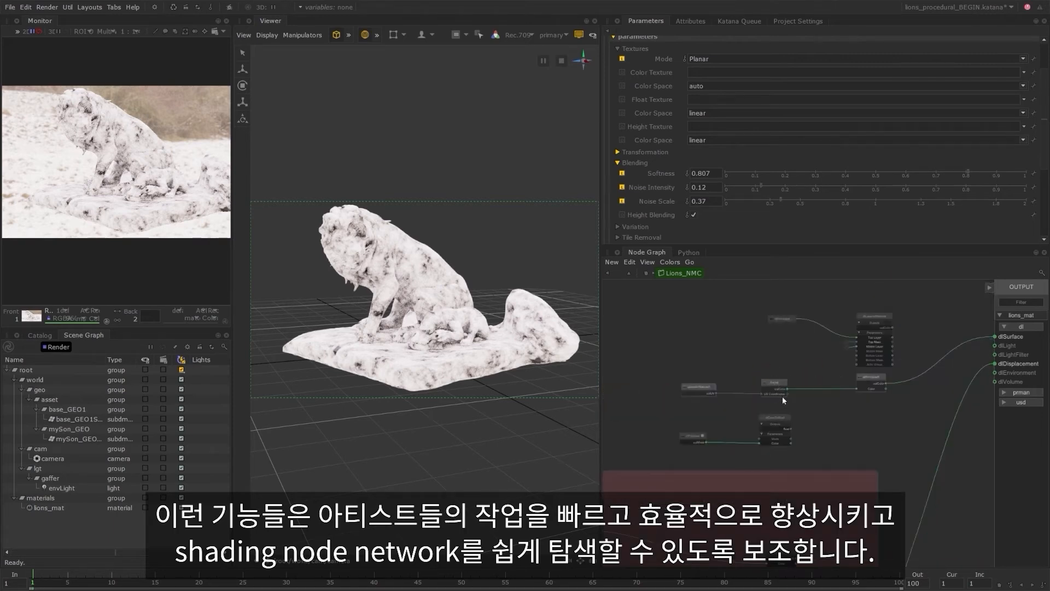
{"action": "scroll", "coordinate": [799, 379], "scroll_direction": "up", "scroll_amount": 4}
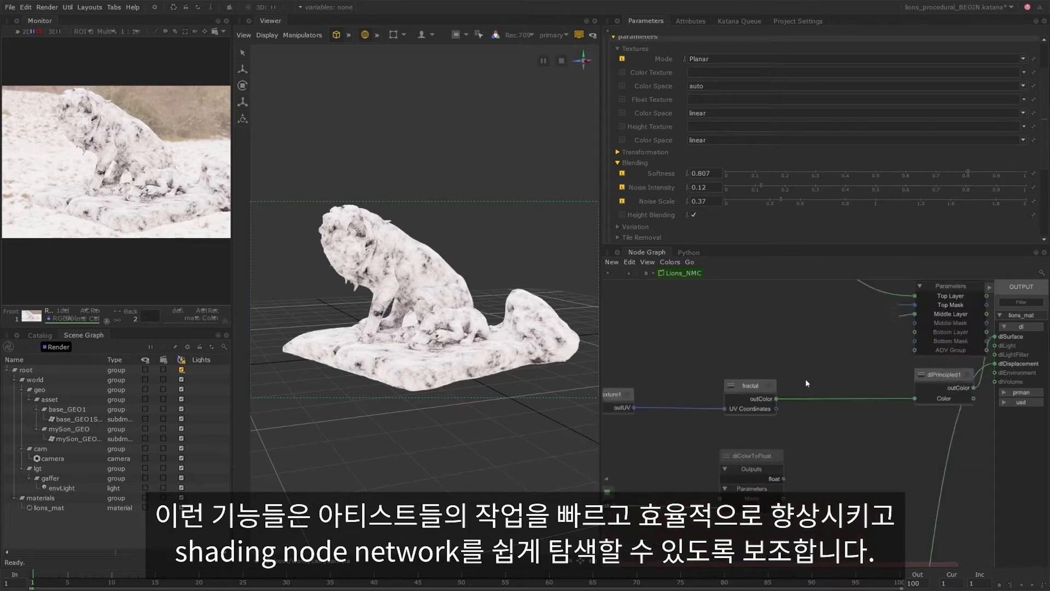
{"action": "scroll", "coordinate": [806, 379], "scroll_direction": "down", "scroll_amount": 2}
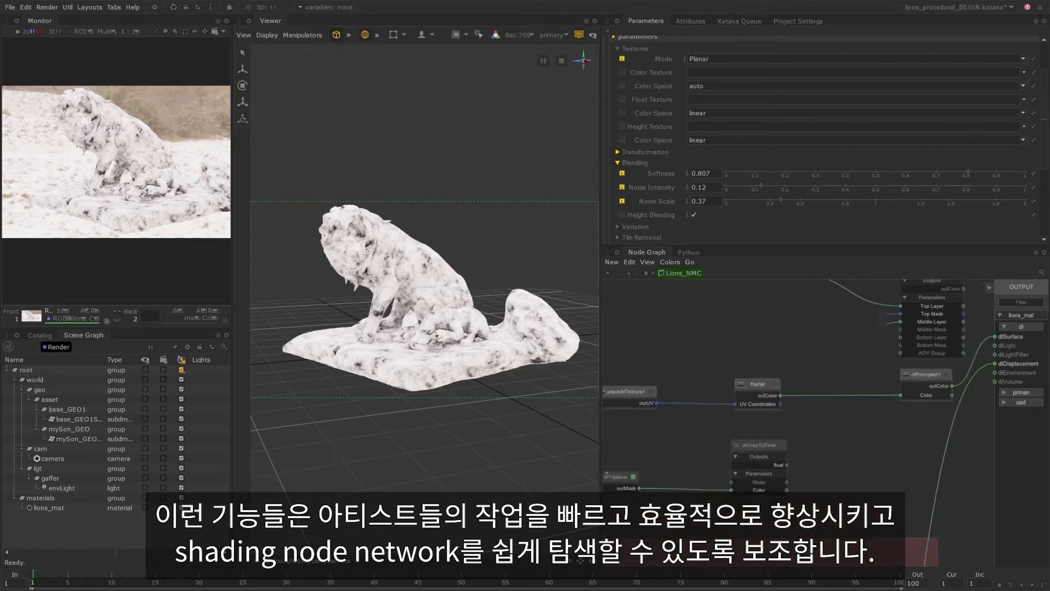
{"action": "middle_click_drag", "start_coordinate": [803, 372], "coordinate": [815, 348]}
{"action": "scroll", "coordinate": [804, 351], "scroll_direction": "down", "scroll_amount": 1}
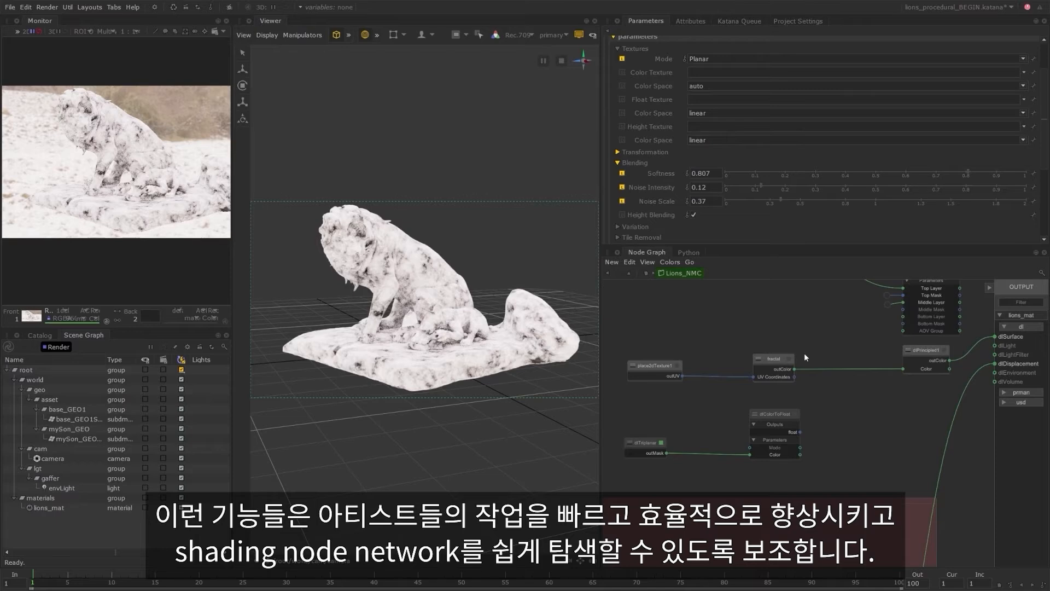
Set the first Ratio of the fractal node to 0.868 and inspect the pattern up close on the lions.
{"action": "left_click", "coordinate": [788, 359]}
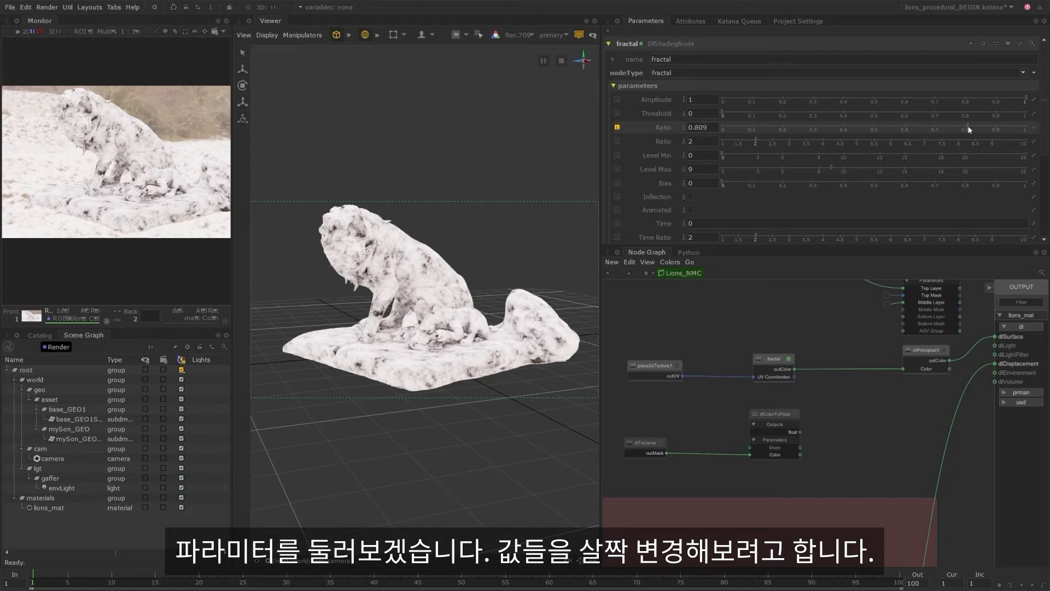
{"action": "left_click_drag", "start_coordinate": [970, 129], "coordinate": [979, 130]}
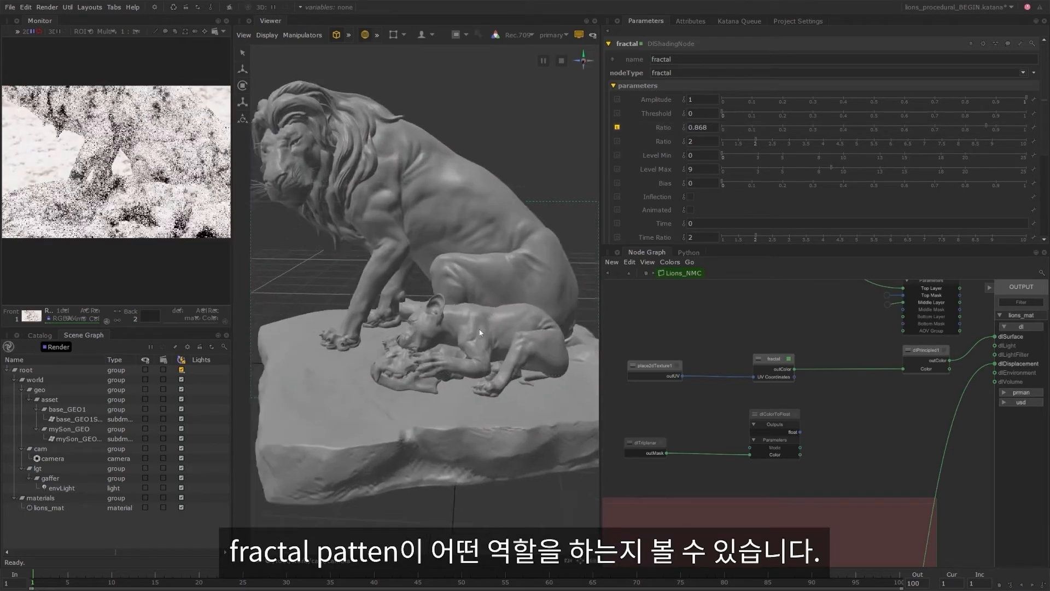
{"action": "scroll", "coordinate": [366, 399], "scroll_direction": "up", "scroll_amount": 5}
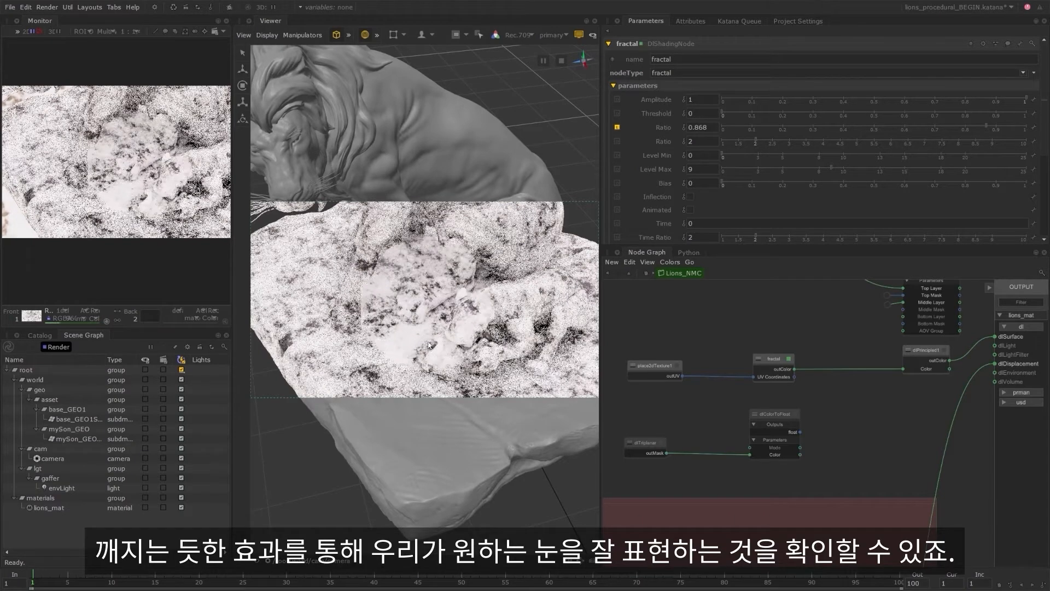
{"action": "scroll", "coordinate": [403, 335], "scroll_direction": "down", "scroll_amount": 5}
{"action": "mouse_move", "coordinate": [403, 335]}
{"action": "left_mouse_down", "text": "alt"}
{"action": "mouse_move", "coordinate": [448, 345]}
{"action": "mouse_move", "coordinate": [451, 251]}
{"action": "left_mouse_up", "text": "alt"}
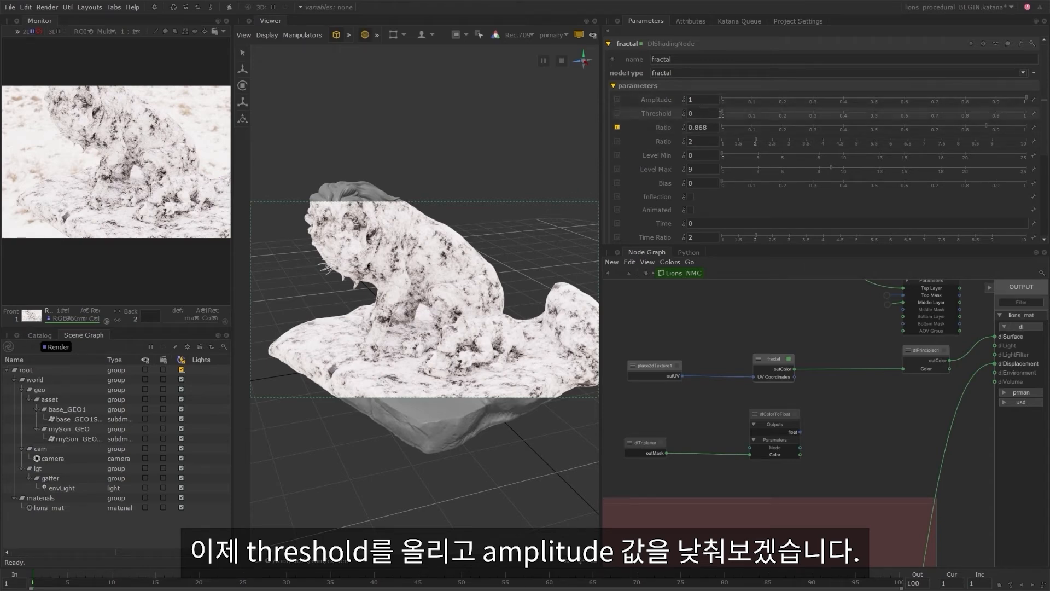
Tune the fractal node's pattern by setting its Amplitude to 0.822 and its Threshold to 0.036.
{"action": "left_click_drag", "start_coordinate": [752, 112], "coordinate": [757, 111]}
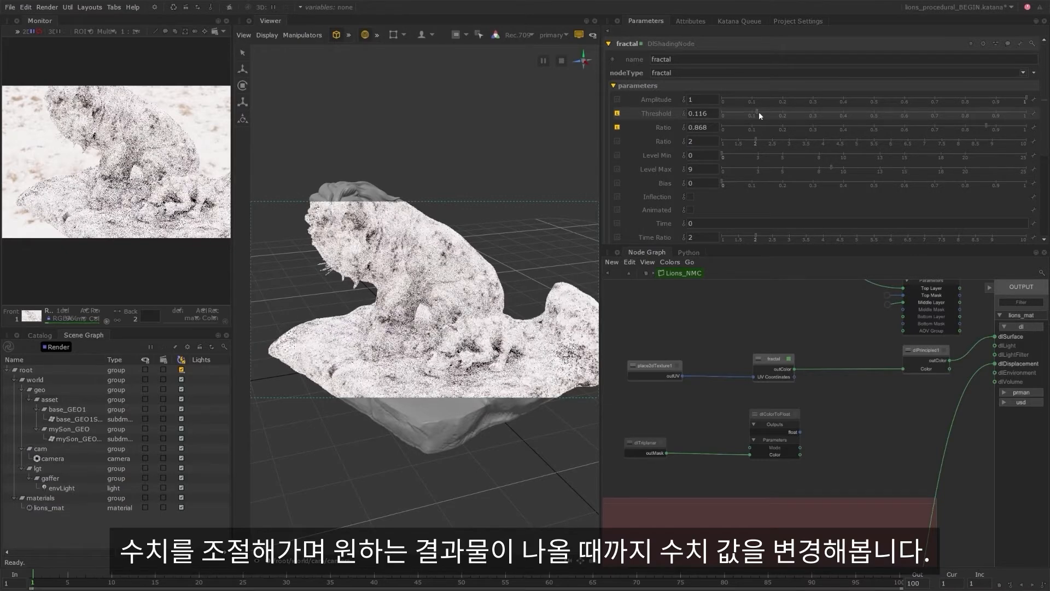
{"action": "left_click", "coordinate": [972, 100]}
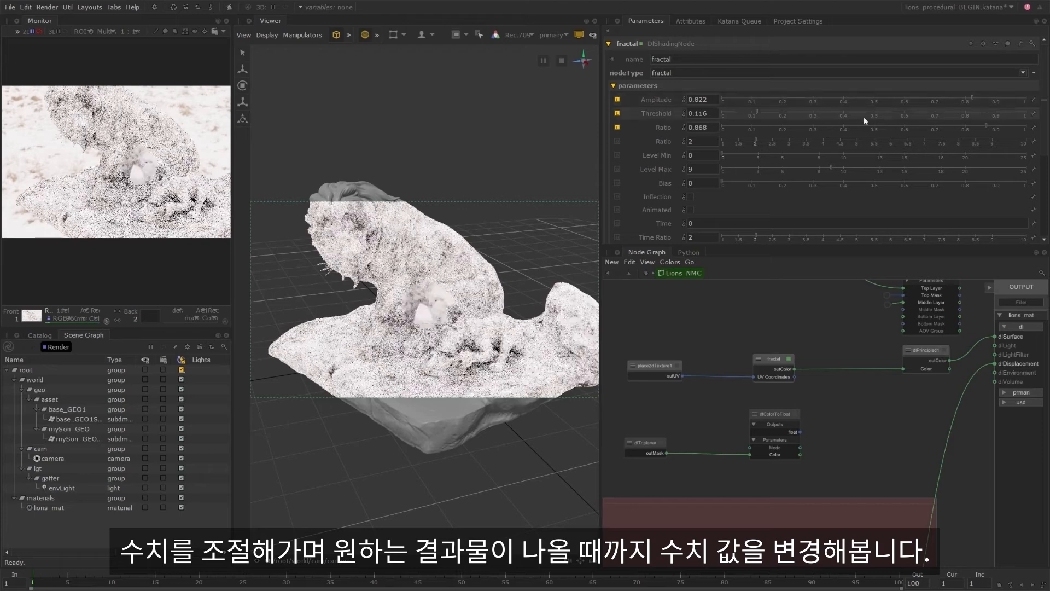
{"action": "left_click", "coordinate": [742, 113]}
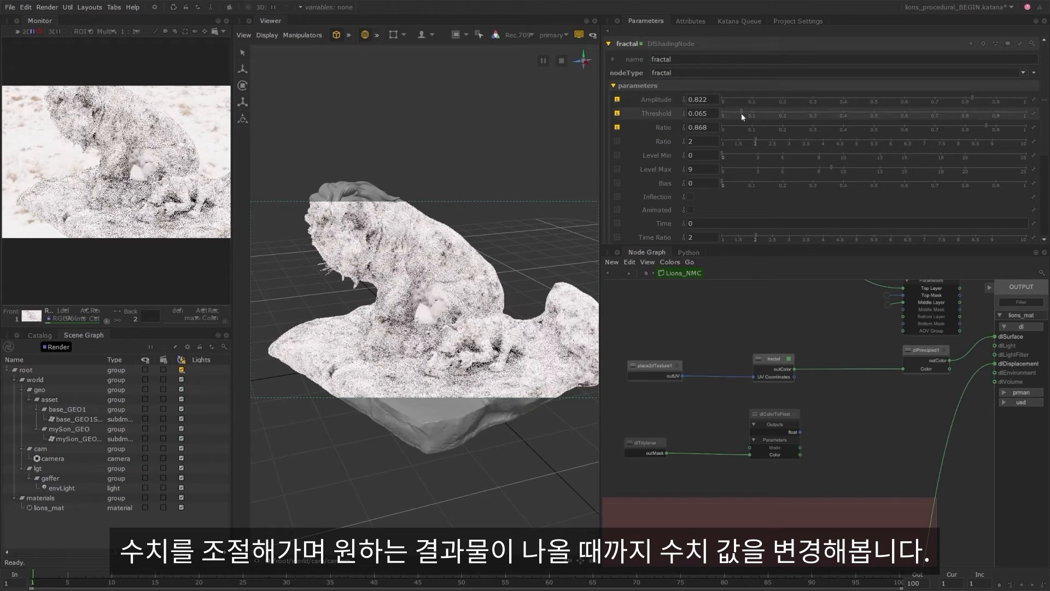
{"action": "left_click", "coordinate": [738, 113]}
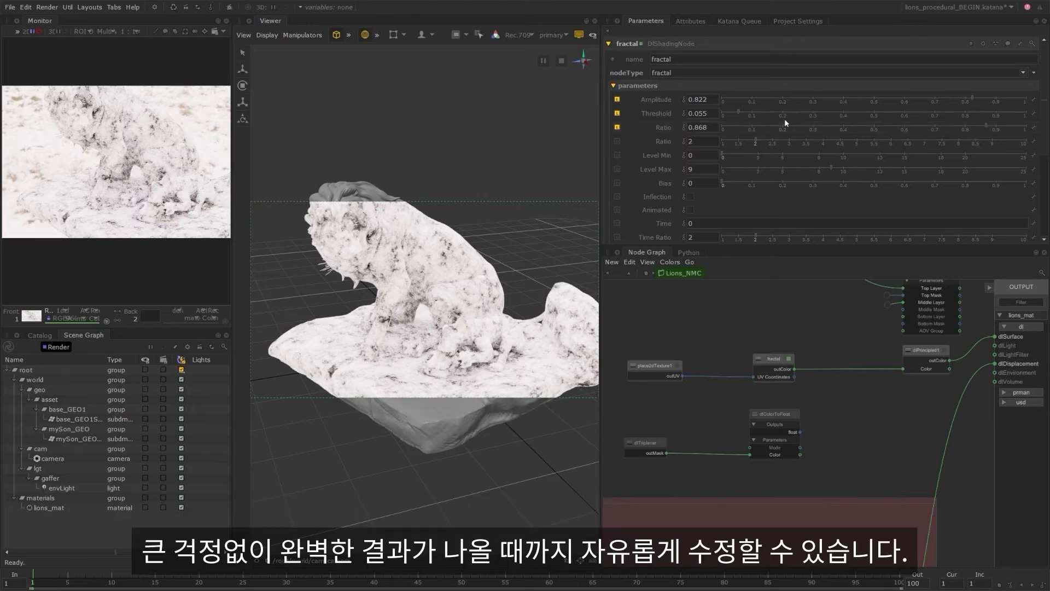
{"action": "mouse_move", "coordinate": [774, 143]}
{"action": "left_mouse_down"}
{"action": "mouse_move", "coordinate": [720, 141]}
{"action": "mouse_move", "coordinate": [765, 142]}
{"action": "left_mouse_up"}
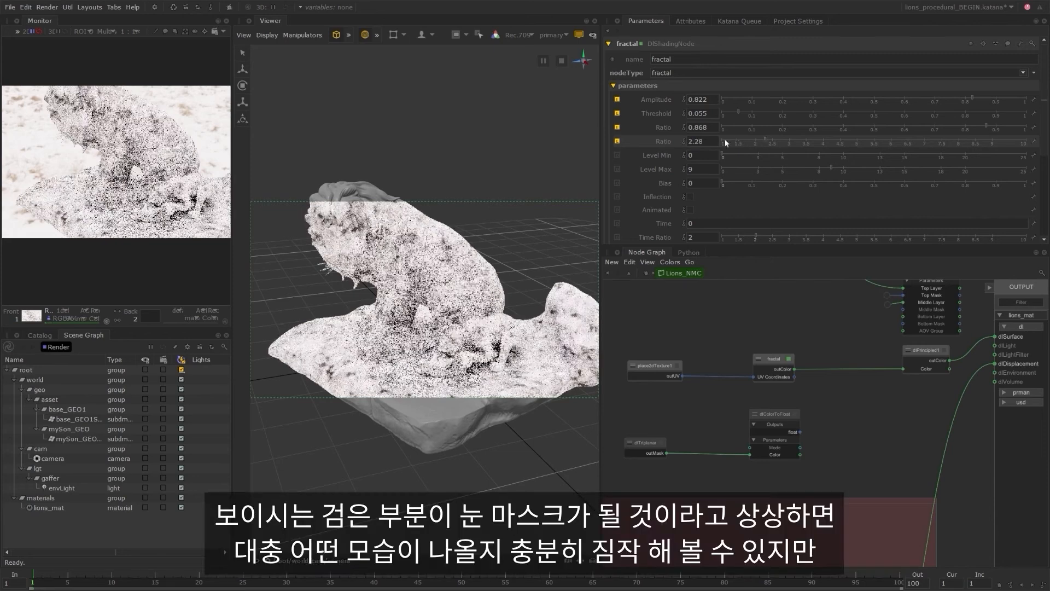
{"action": "middle_click", "coordinate": [668, 140], "text": "ctrl"}
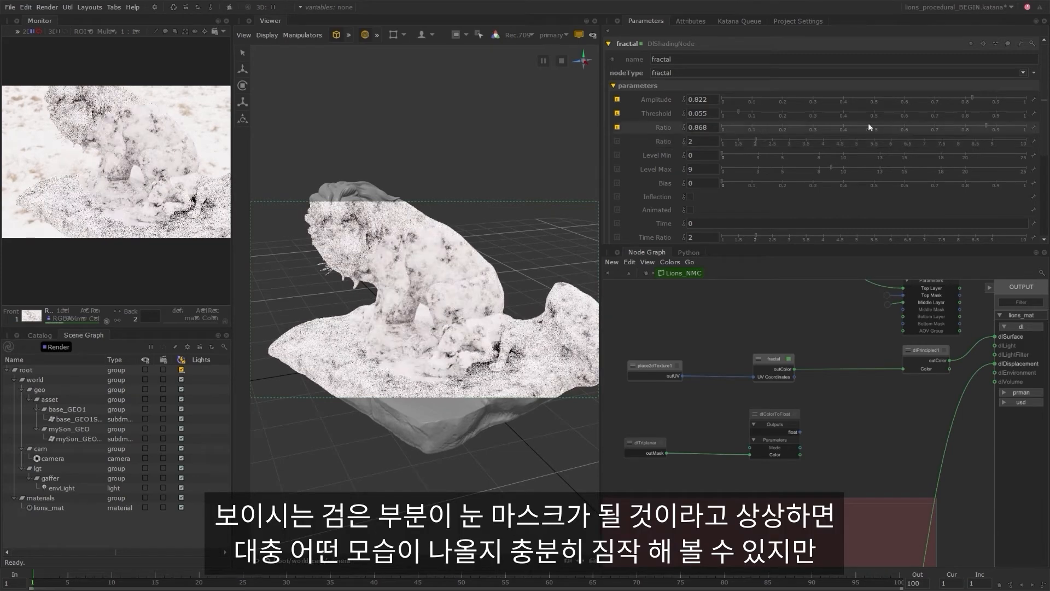
{"action": "mouse_move", "coordinate": [741, 112]}
{"action": "left_mouse_down"}
{"action": "mouse_move", "coordinate": [751, 113]}
{"action": "mouse_move", "coordinate": [735, 112]}
{"action": "left_mouse_up"}
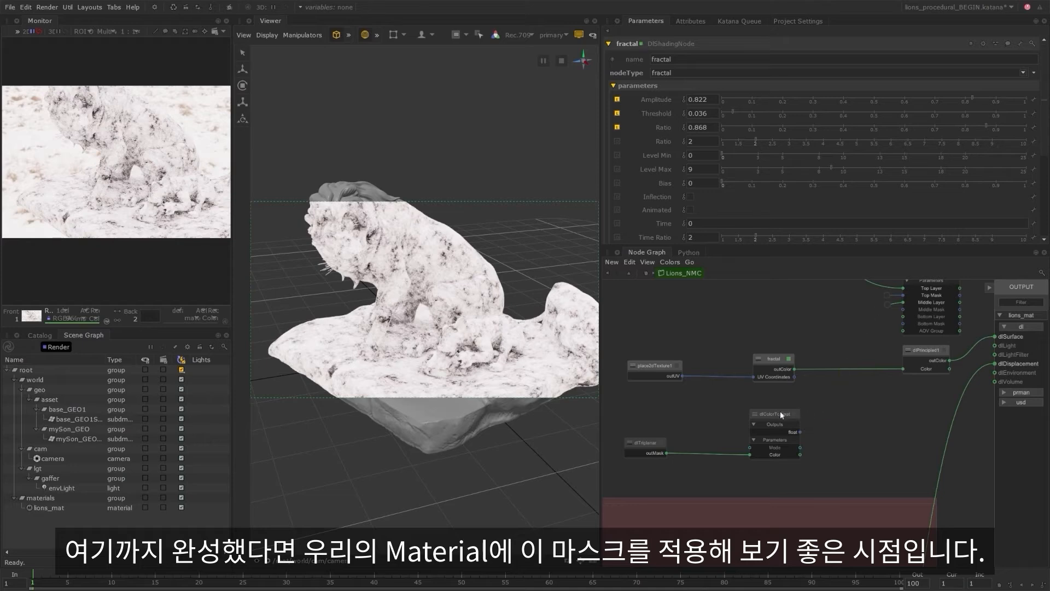
Spread out the fractal, dlTriplanar and dlColorToFloat nodes and add a dlColorBlend node between them.
{"action": "left_click_drag", "start_coordinate": [792, 413], "coordinate": [886, 412]}
{"action": "left_click_drag", "start_coordinate": [774, 361], "coordinate": [735, 360]}
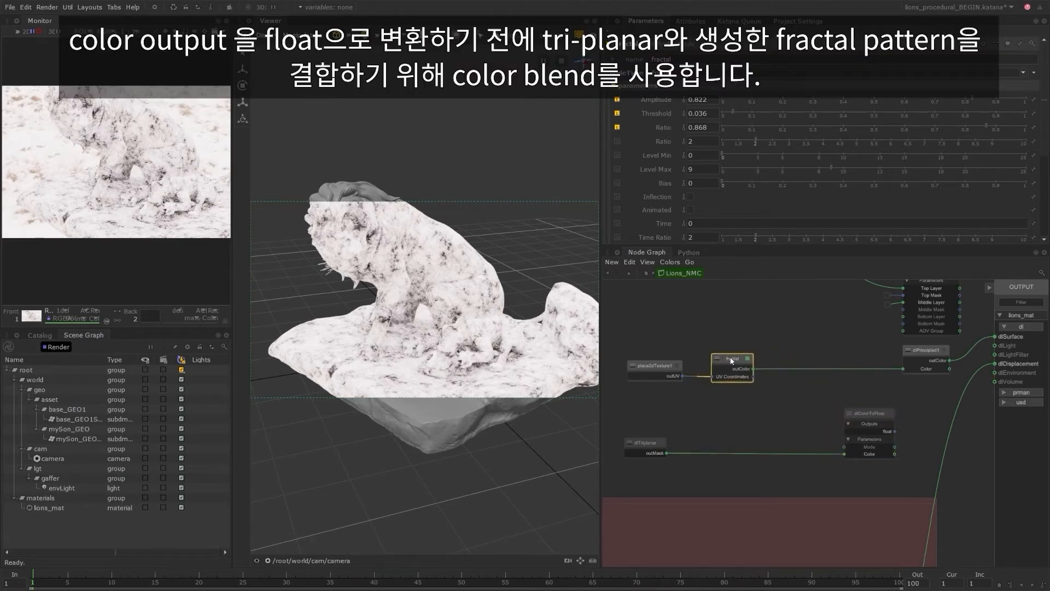
{"action": "left_click_drag", "start_coordinate": [651, 442], "coordinate": [742, 442]}
{"action": "middle_click_drag", "start_coordinate": [799, 405], "coordinate": [751, 404]}
{"action": "key", "text": "Tab"}
{"action": "type", "text": "color"}
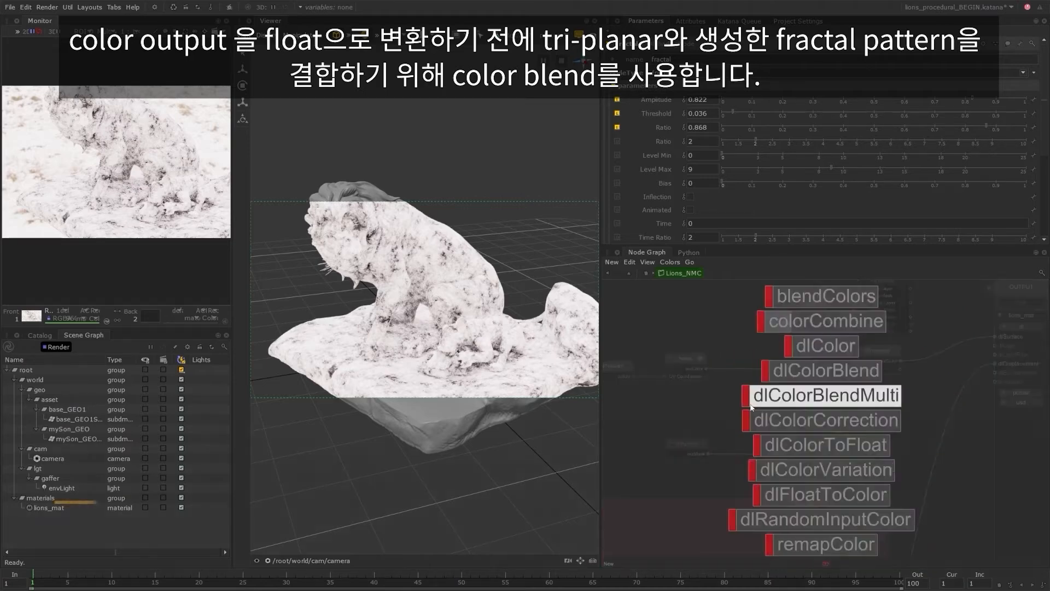
{"action": "key", "text": "Up"}
{"action": "key", "text": "Return"}
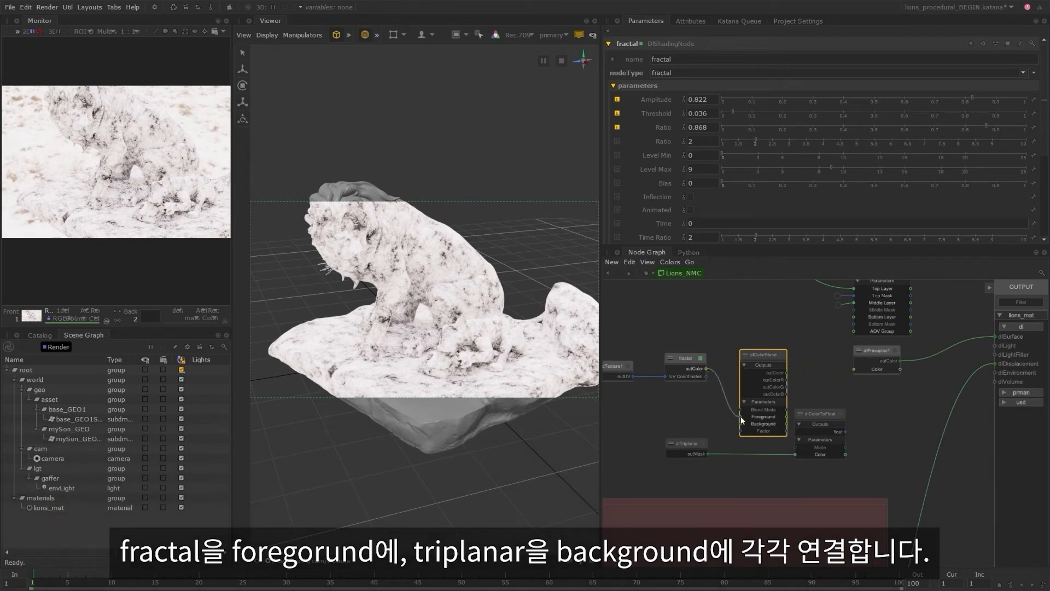
Connect fractal to dlColorBlend's Foreground and dlTriplanar's outMask to its Background, and feed its outColor into dlColorToFloat's Color input.
{"action": "left_click_drag", "start_coordinate": [742, 420], "coordinate": [741, 424]}
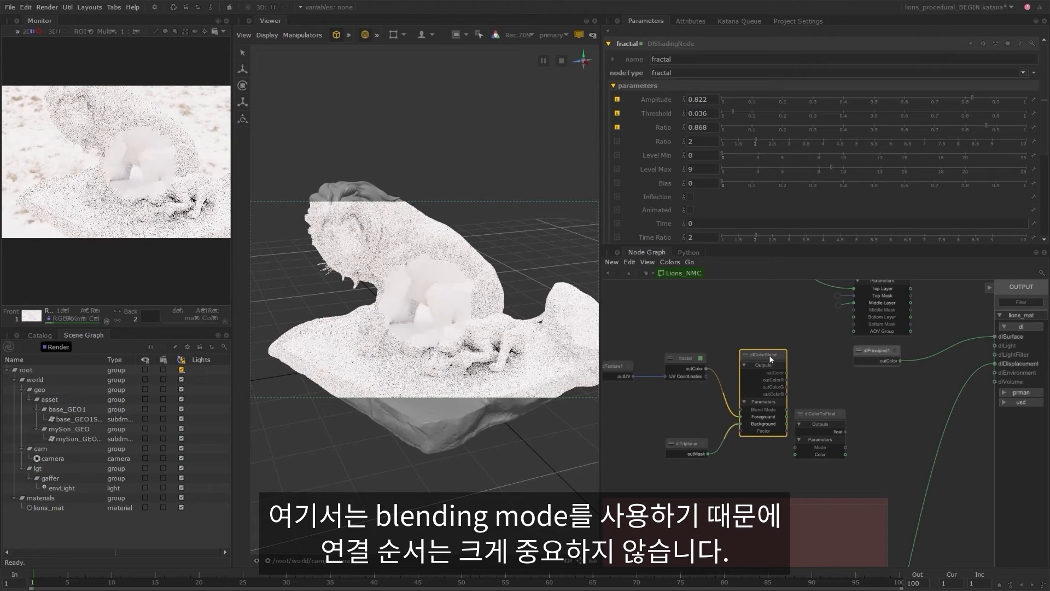
{"action": "left_click_drag", "start_coordinate": [770, 359], "coordinate": [754, 355]}
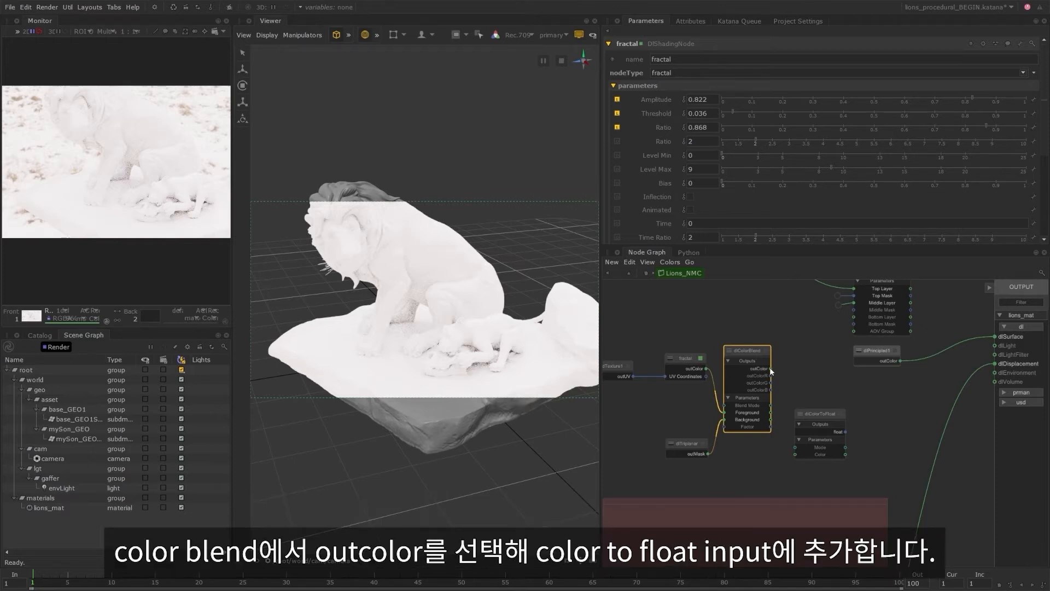
{"action": "left_click_drag", "start_coordinate": [771, 368], "coordinate": [781, 367]}
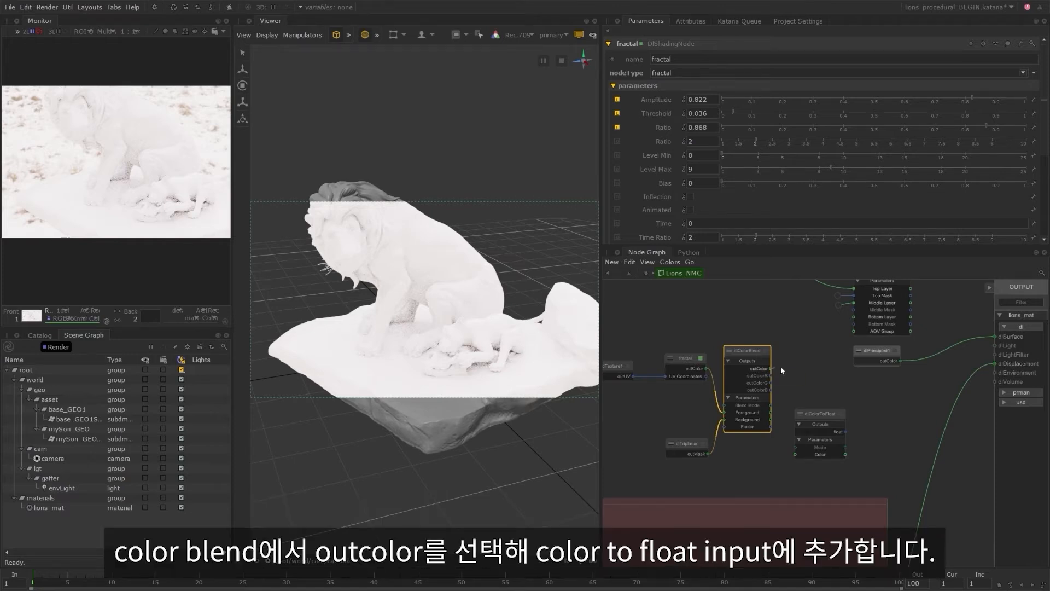
{"action": "left_click", "coordinate": [795, 455]}
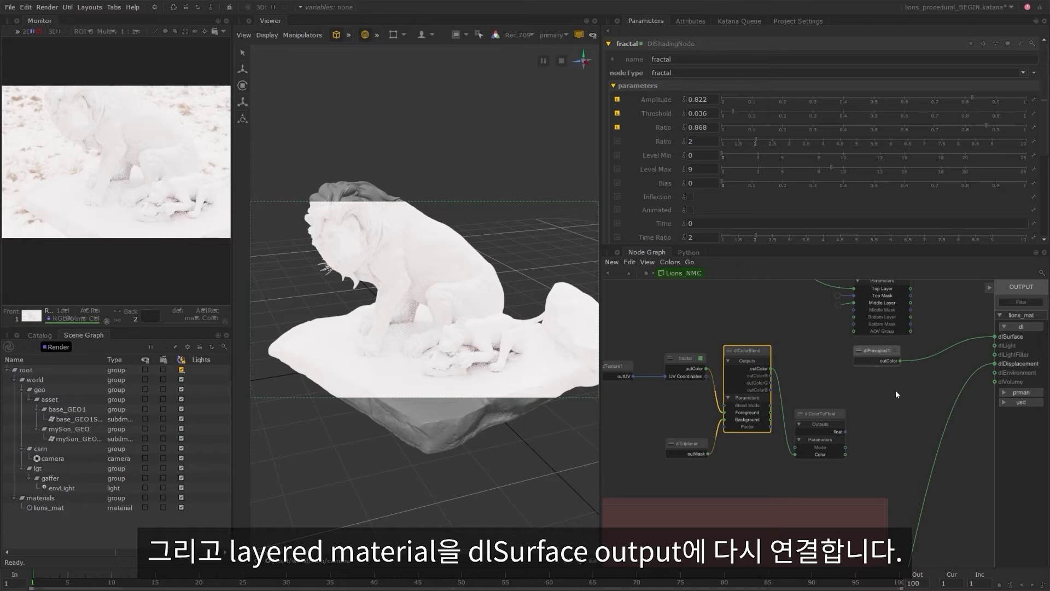
Reconnect dlLayeredMaterial's outColor to the dlSurface output of lions_mat in place of dlPrincipled1.
{"action": "middle_click_drag", "start_coordinate": [896, 394], "coordinate": [779, 444]}
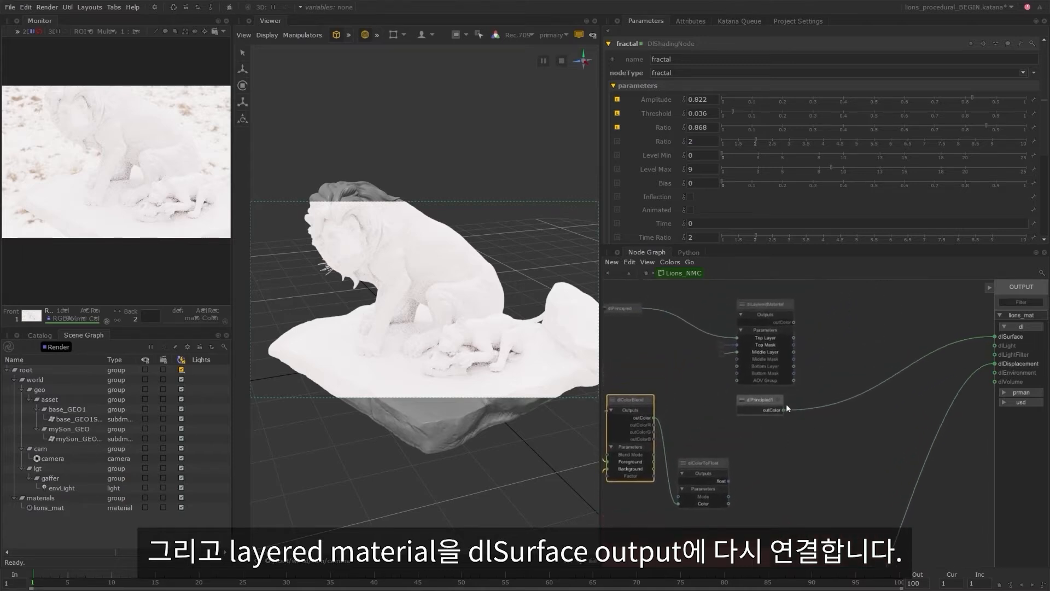
{"action": "left_click", "coordinate": [993, 337]}
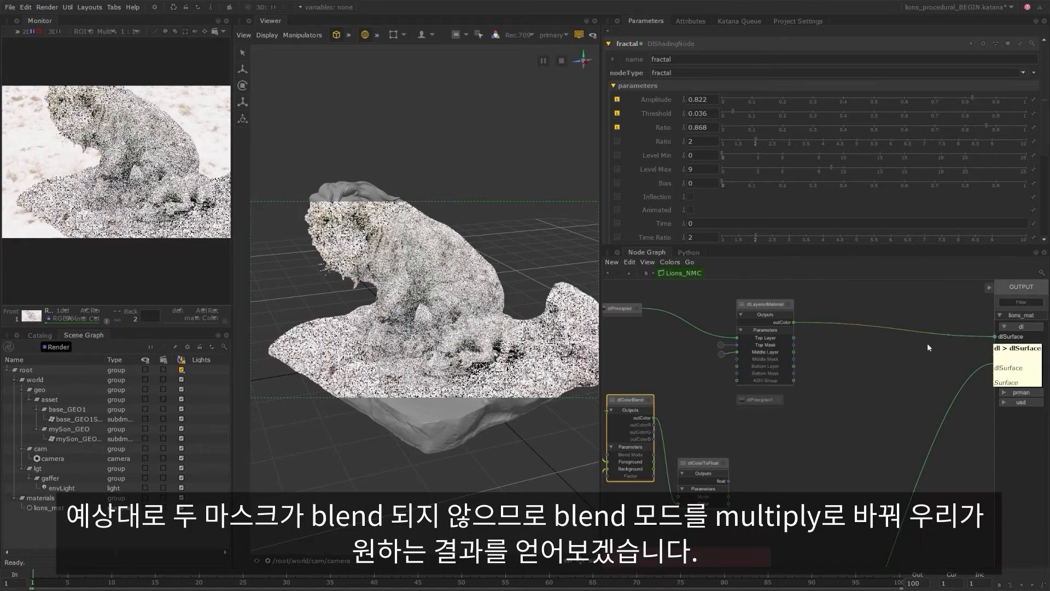
Reduce dlColorBlend to its connected ports only and line it up with dlColorToFloat.
{"action": "middle_click_drag", "start_coordinate": [650, 374], "coordinate": [750, 375]}
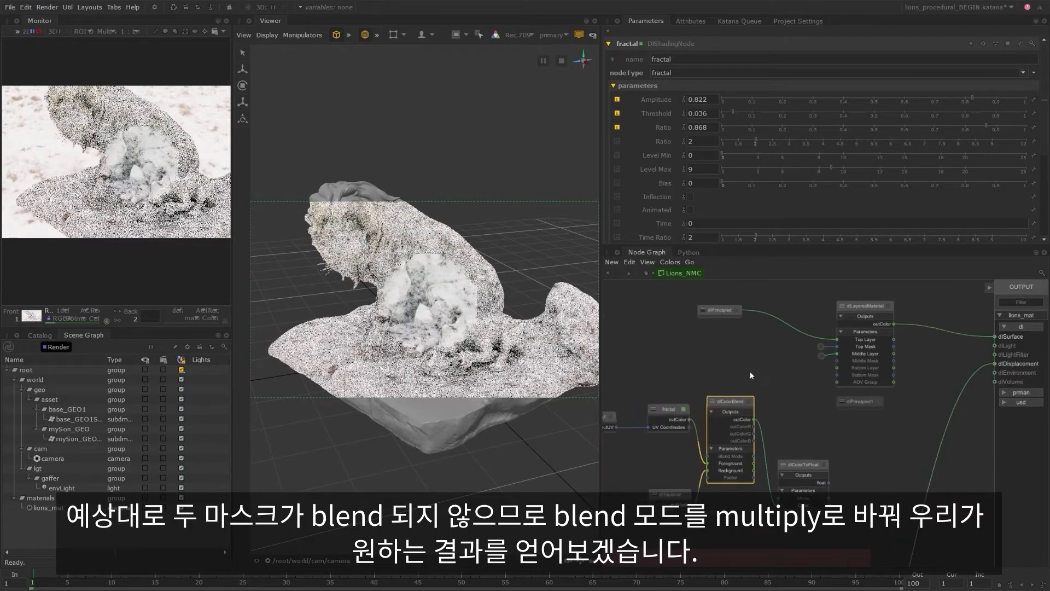
{"action": "key", "text": "alt+2"}
{"action": "left_click_drag", "start_coordinate": [733, 402], "coordinate": [733, 444]}
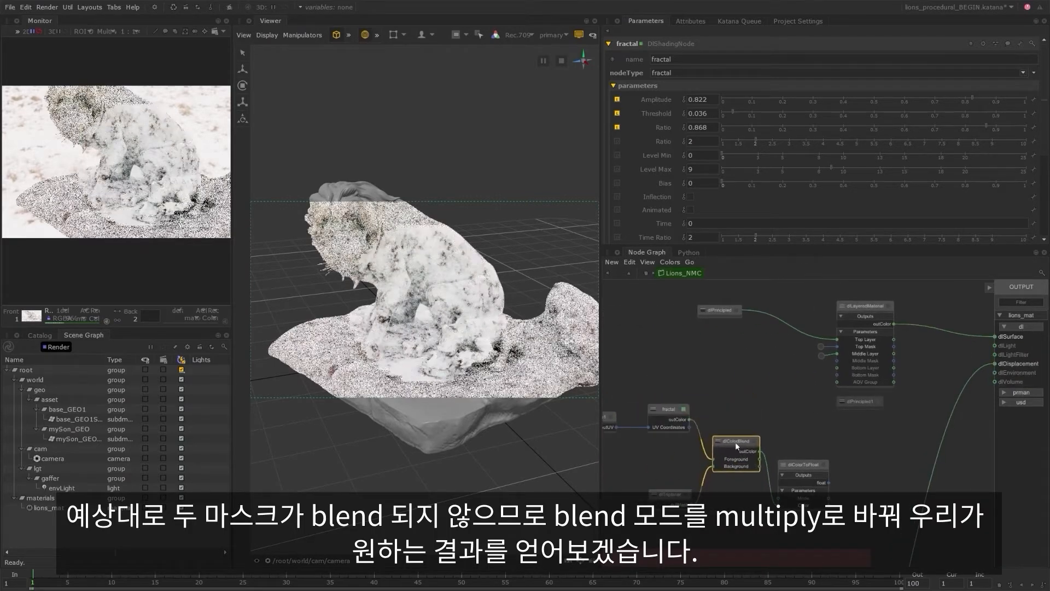
{"action": "left_click_drag", "start_coordinate": [802, 463], "coordinate": [803, 429]}
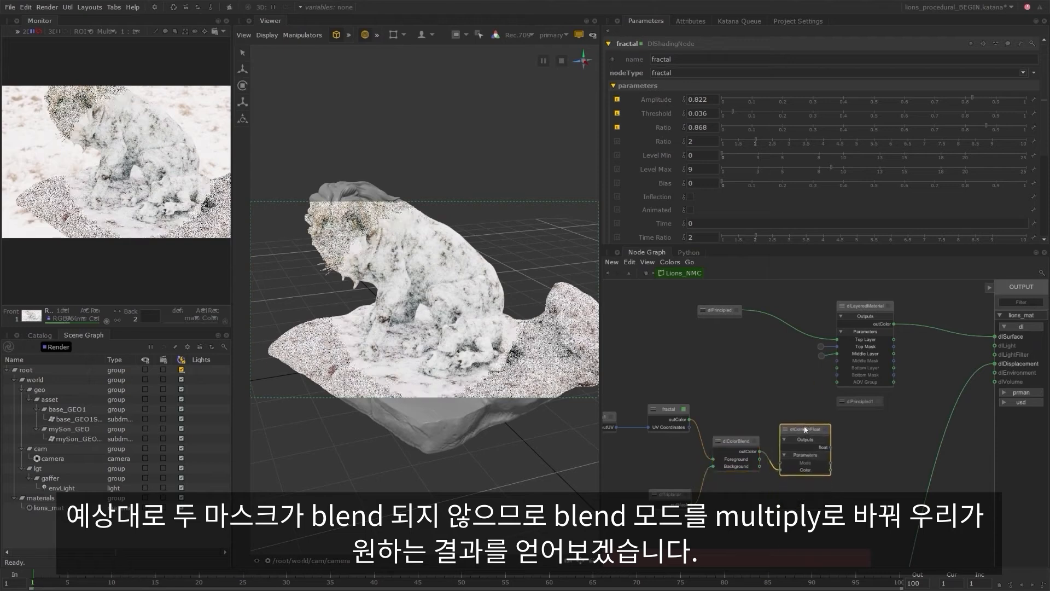
Set dlColorBlend's Blend Mode to Multiply and check the resulting snow on the whole lions sculpture.
{"action": "left_click", "coordinate": [755, 441]}
{"action": "left_click", "coordinate": [717, 100]}
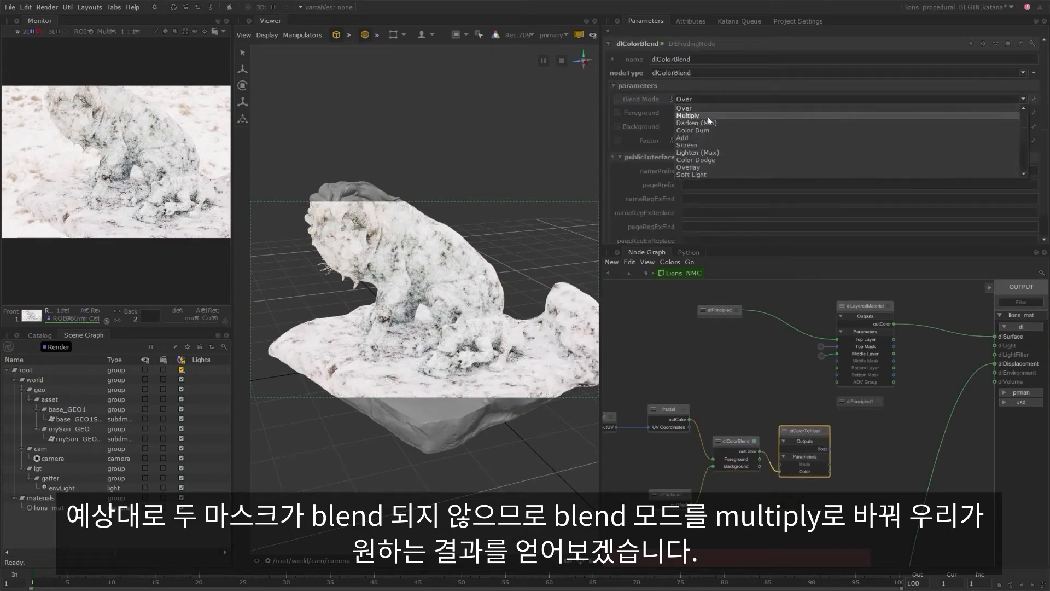
{"action": "left_click", "coordinate": [705, 116]}
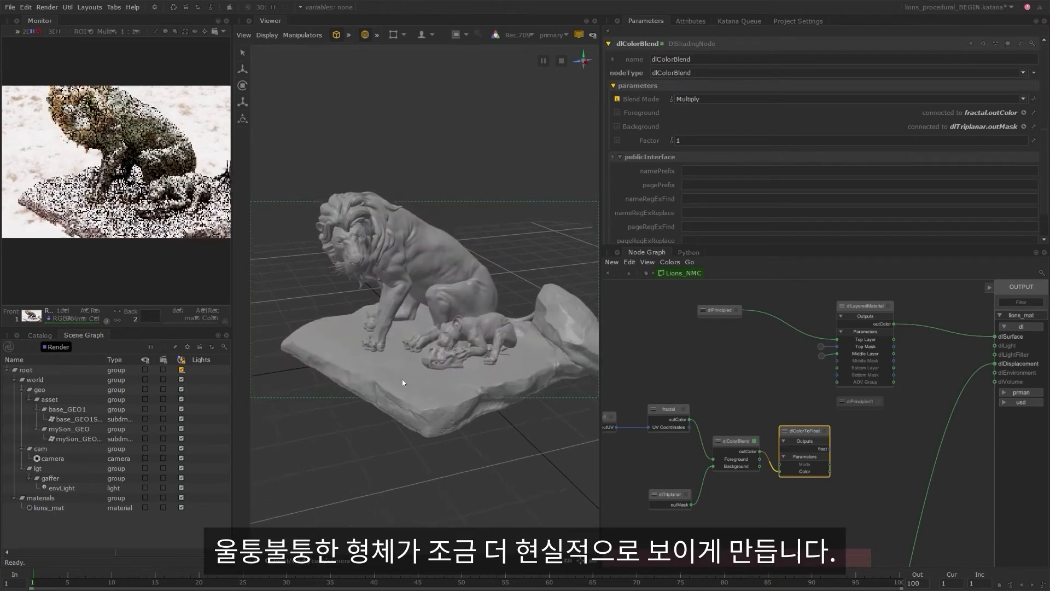
{"action": "mouse_move", "coordinate": [403, 382]}
{"action": "left_mouse_down", "text": "alt"}
{"action": "mouse_move", "coordinate": [418, 367]}
{"action": "mouse_move", "coordinate": [429, 381]}
{"action": "mouse_move", "coordinate": [414, 382]}
{"action": "mouse_move", "coordinate": [420, 372]}
{"action": "left_mouse_up", "text": "alt"}
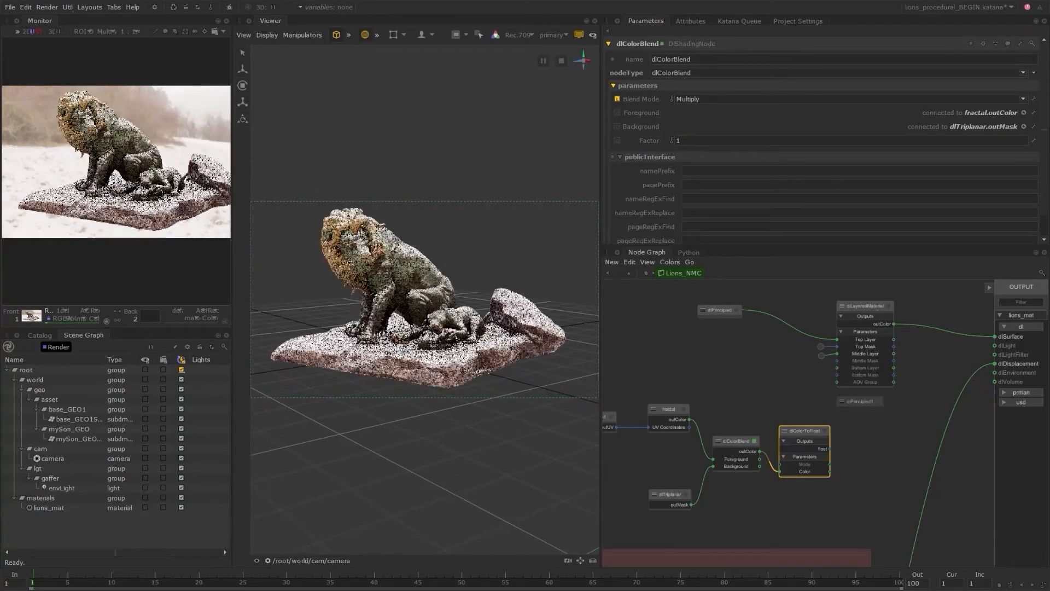
Move dlColorToFloat farther downstream of dlColorBlend and shift the whole group of mask nodes slightly upstream.
{"action": "left_click_drag", "start_coordinate": [803, 430], "coordinate": [858, 430]}
{"action": "left_click", "coordinate": [819, 420]}
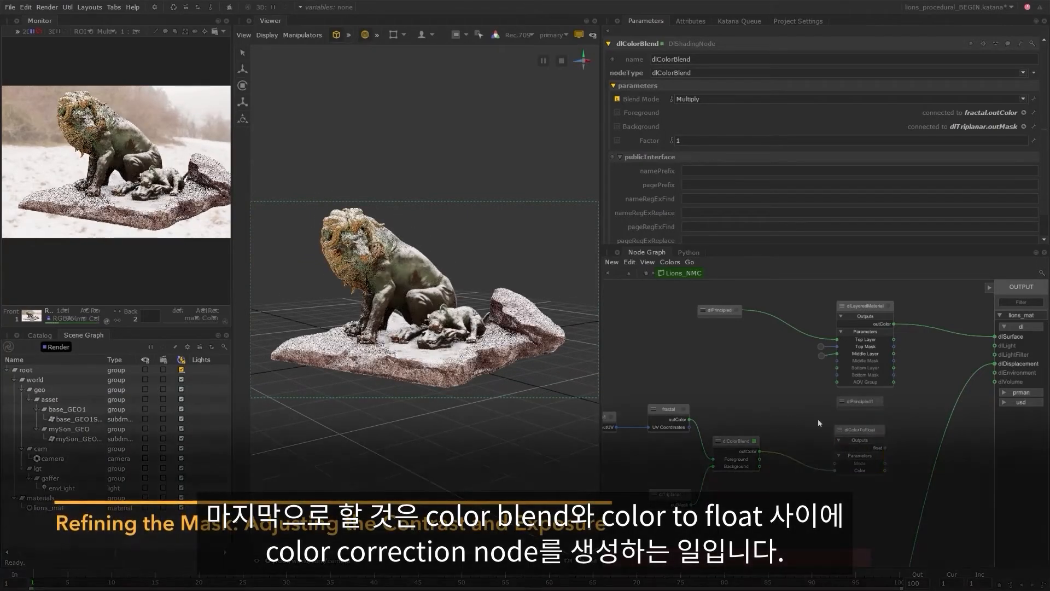
{"action": "scroll", "coordinate": [696, 420], "scroll_direction": "down", "scroll_amount": 3}
{"action": "left_click_drag", "start_coordinate": [614, 402], "coordinate": [823, 477]}
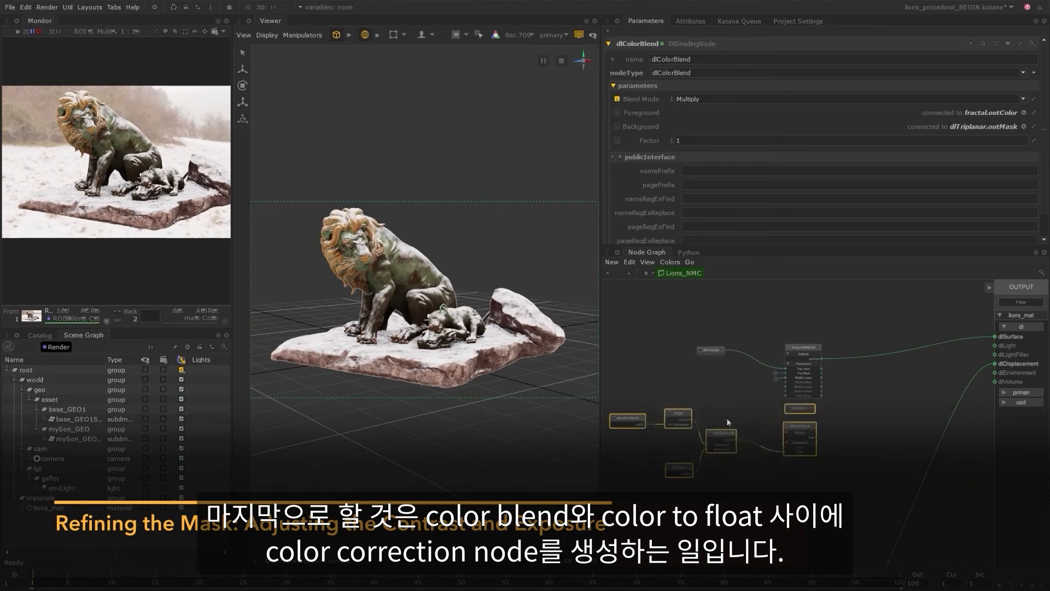
{"action": "middle_click_drag", "start_coordinate": [727, 418], "coordinate": [861, 432]}
{"action": "left_click_drag", "start_coordinate": [881, 434], "coordinate": [840, 422]}
{"action": "left_click", "coordinate": [762, 391]}
Insert a dlColorCorrection node between dlColorBlend's outColor and dlColorToFloat's Color input.
{"action": "scroll", "coordinate": [740, 430], "scroll_direction": "up", "scroll_amount": 3}
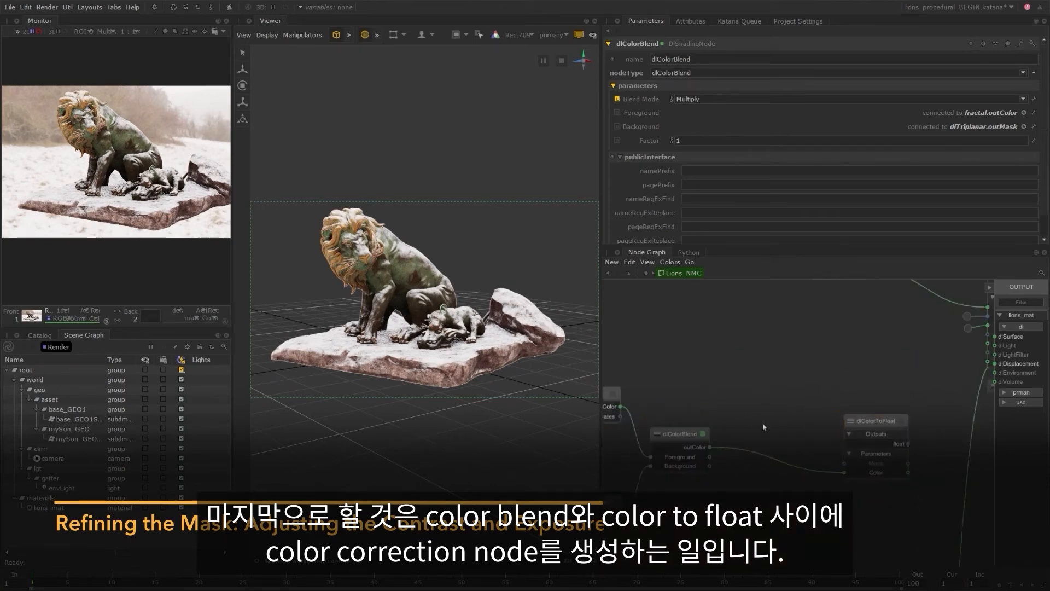
{"action": "key", "text": "Tab"}
{"action": "type", "text": "color"}
{"action": "key", "text": "Return"}
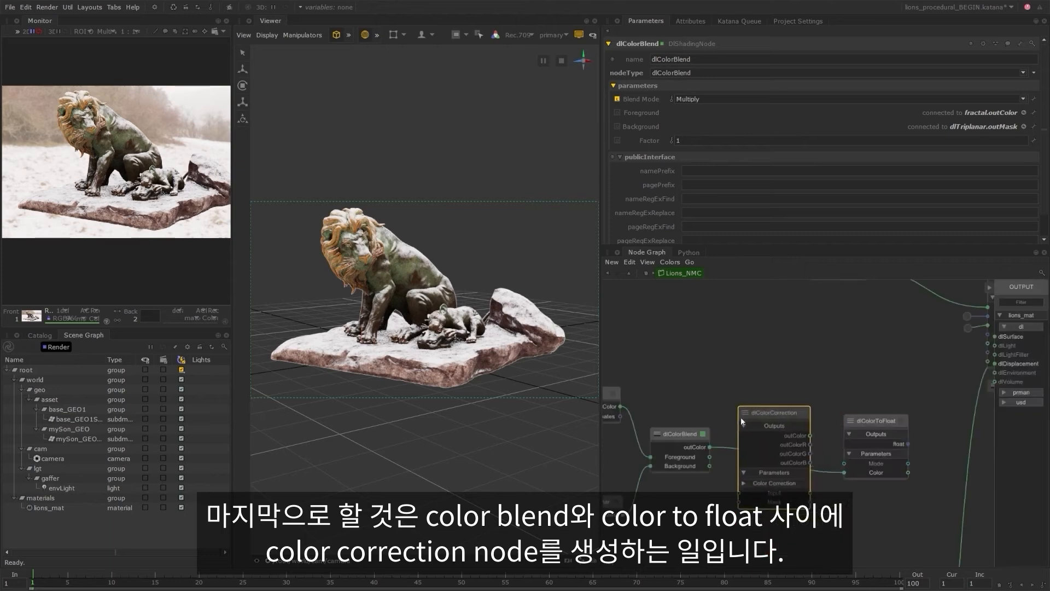
{"action": "left_click", "coordinate": [779, 478]}
{"action": "left_click_drag", "start_coordinate": [825, 454], "coordinate": [844, 472]}
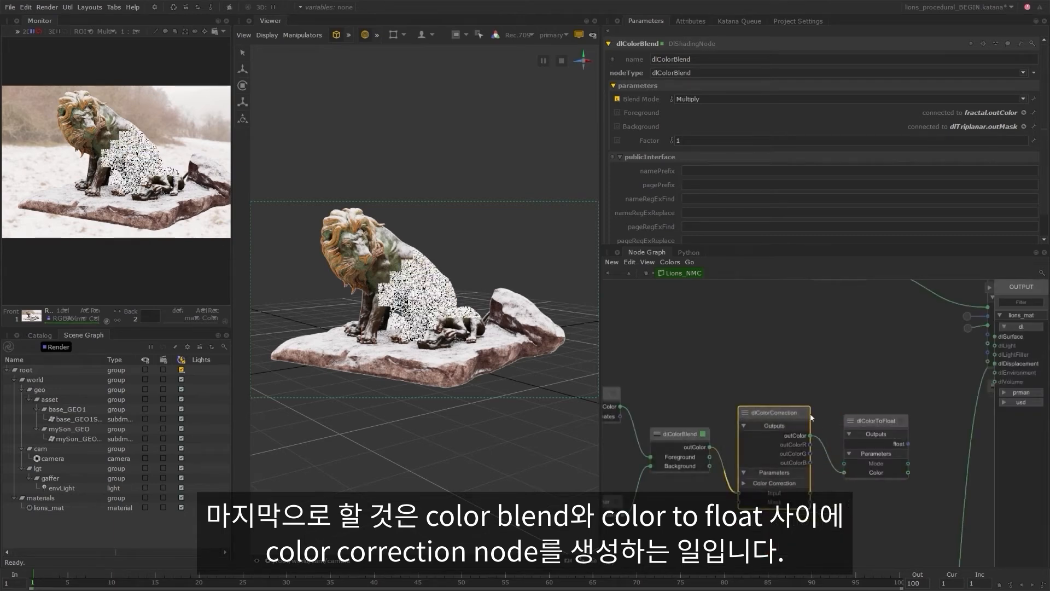
Set dlColorCorrection's Contrast to 1.1 and Exposure to 1.23, and check the snow on the lions.
{"action": "left_click", "coordinate": [803, 413]}
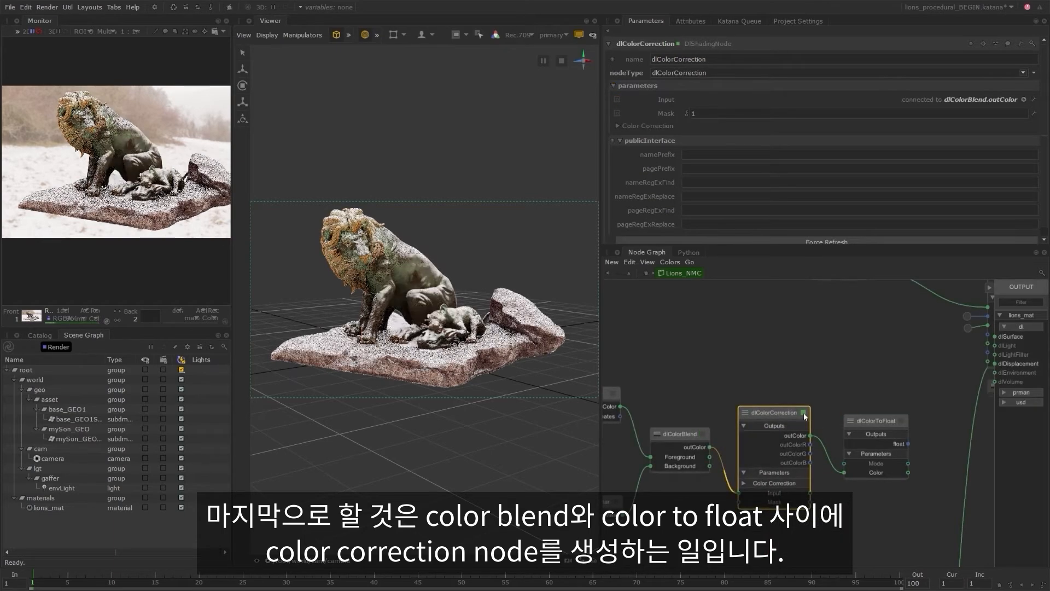
{"action": "left_click", "coordinate": [645, 126]}
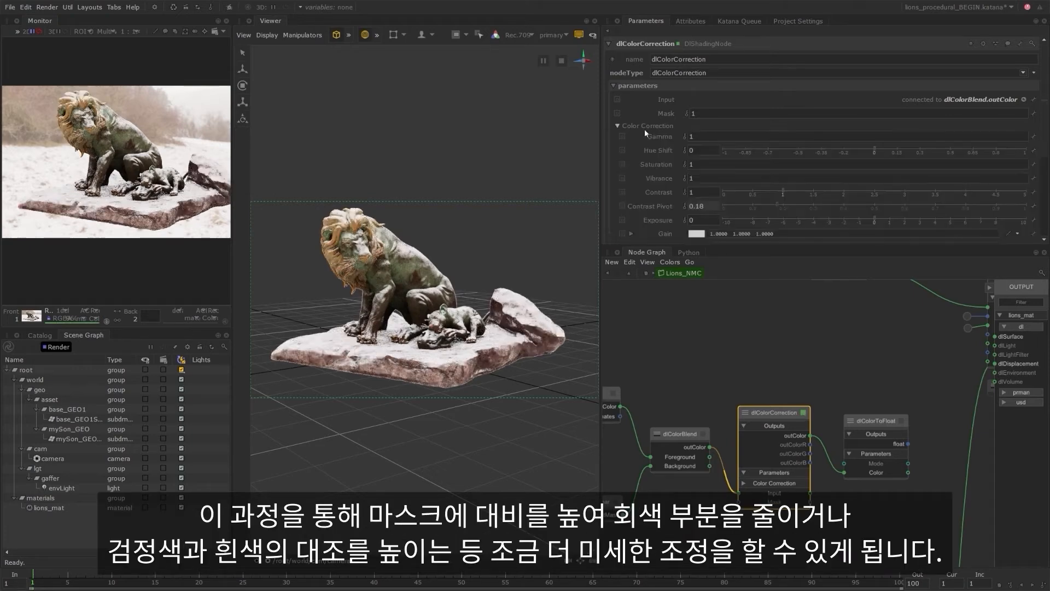
{"action": "left_click", "coordinate": [787, 192]}
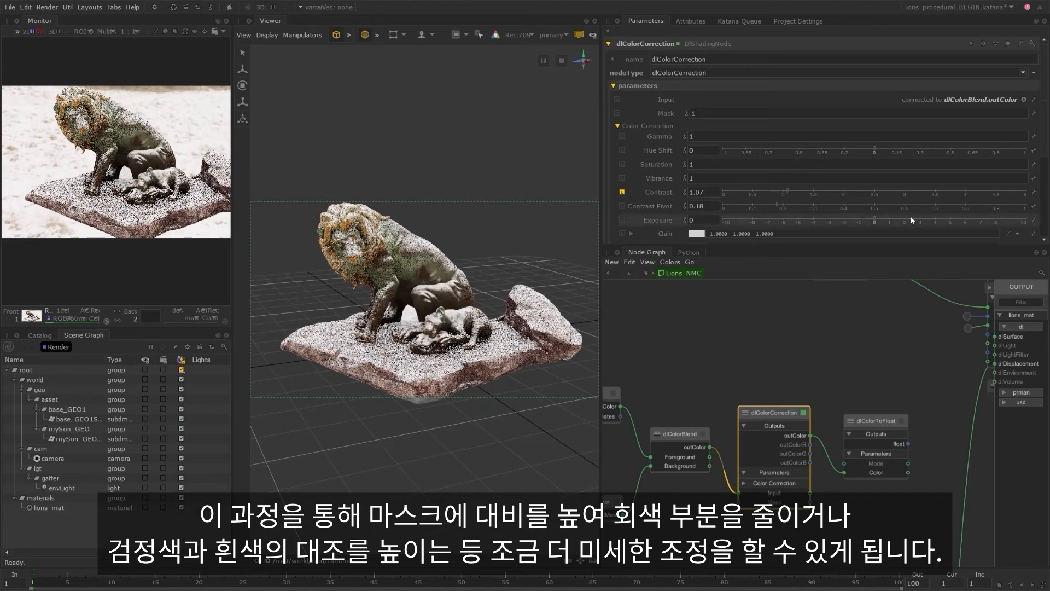
{"action": "left_click", "coordinate": [871, 221]}
{"action": "left_click_drag", "start_coordinate": [871, 219], "coordinate": [854, 219]}
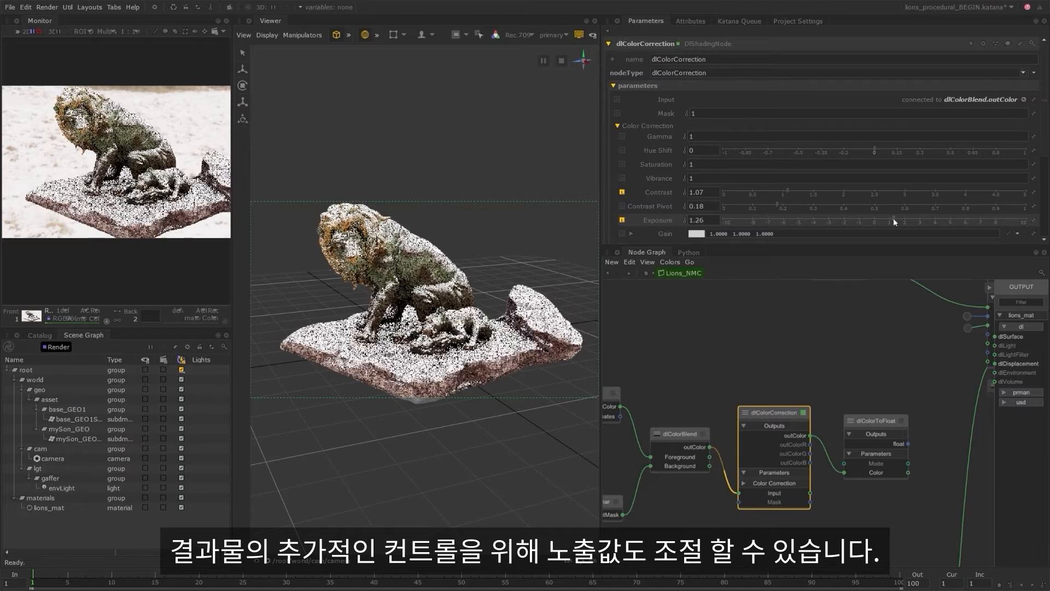
{"action": "left_click_drag", "start_coordinate": [890, 219], "coordinate": [894, 219]}
{"action": "left_click_drag", "start_coordinate": [788, 192], "coordinate": [790, 192]}
{"action": "mouse_move", "coordinate": [492, 342]}
{"action": "left_mouse_down", "text": "alt"}
{"action": "mouse_move", "coordinate": [446, 332]}
{"action": "mouse_move", "coordinate": [489, 325]}
{"action": "left_mouse_up", "text": "alt"}
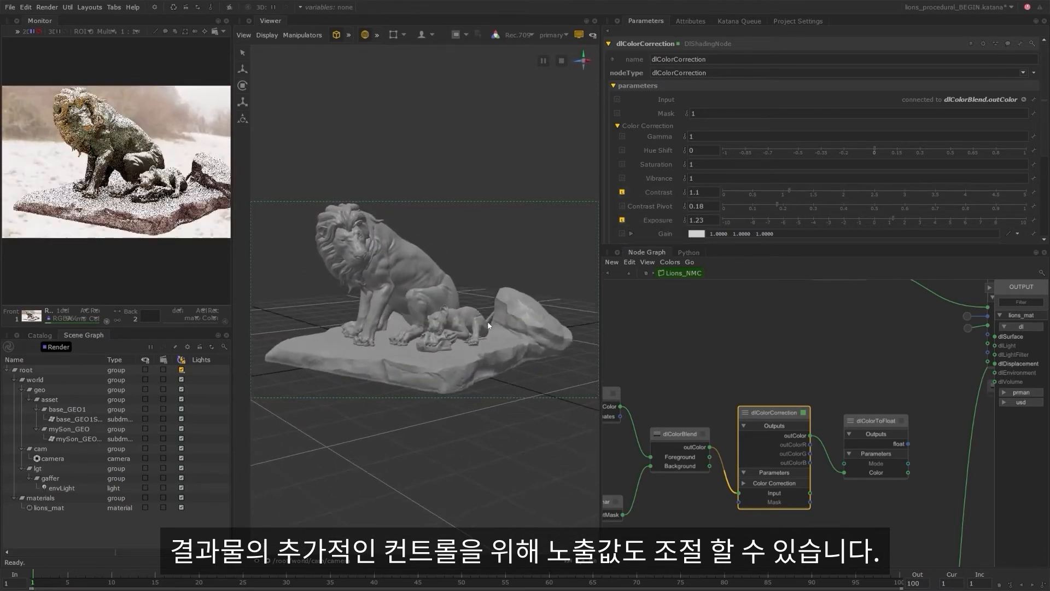
Widen the Viewer to inspect the sculpture and set dlColorCorrection's Contrast to 0.96.
{"action": "left_click_drag", "start_coordinate": [602, 317], "coordinate": [666, 318]}
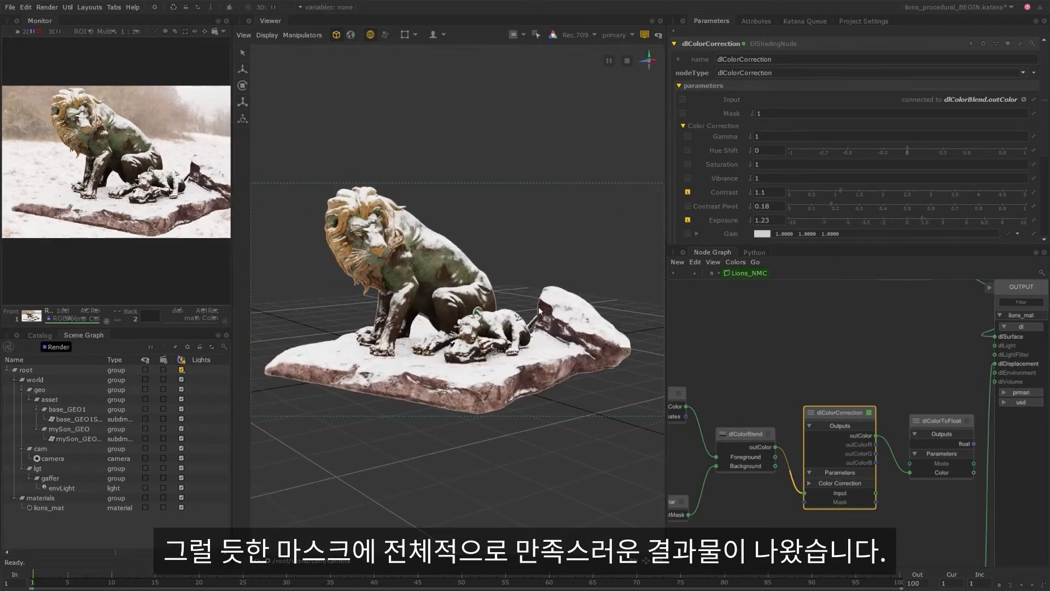
{"action": "left_click_drag", "start_coordinate": [534, 258], "coordinate": [575, 386], "text": "alt"}
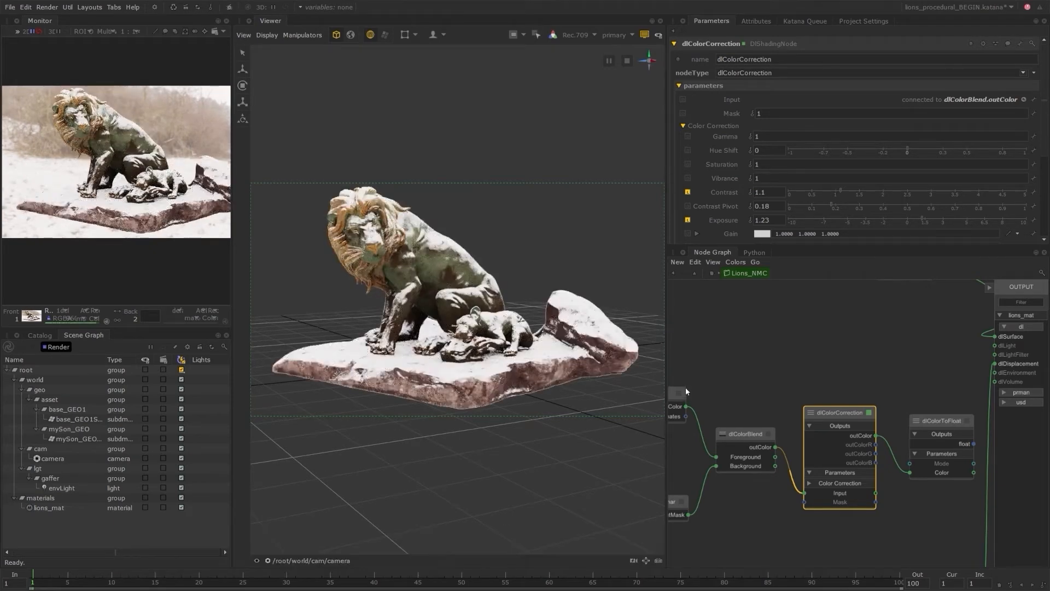
{"action": "left_click_drag", "start_coordinate": [839, 191], "coordinate": [835, 192]}
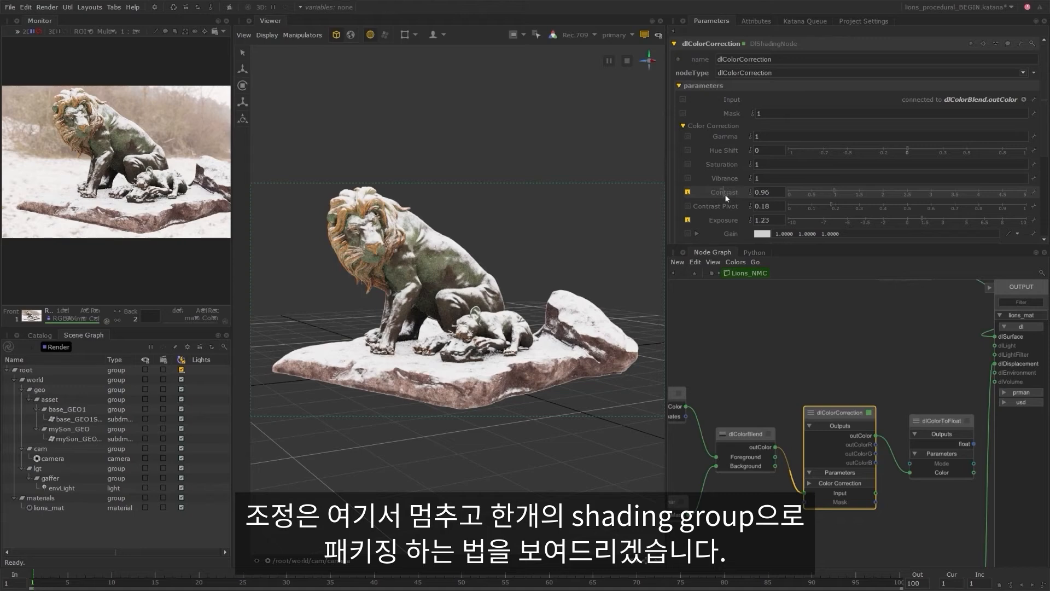
Set dlColorCorrection's Contrast to 0.98 and deselect the node.
{"action": "key", "text": "Up"}
{"action": "key", "text": "Up"}
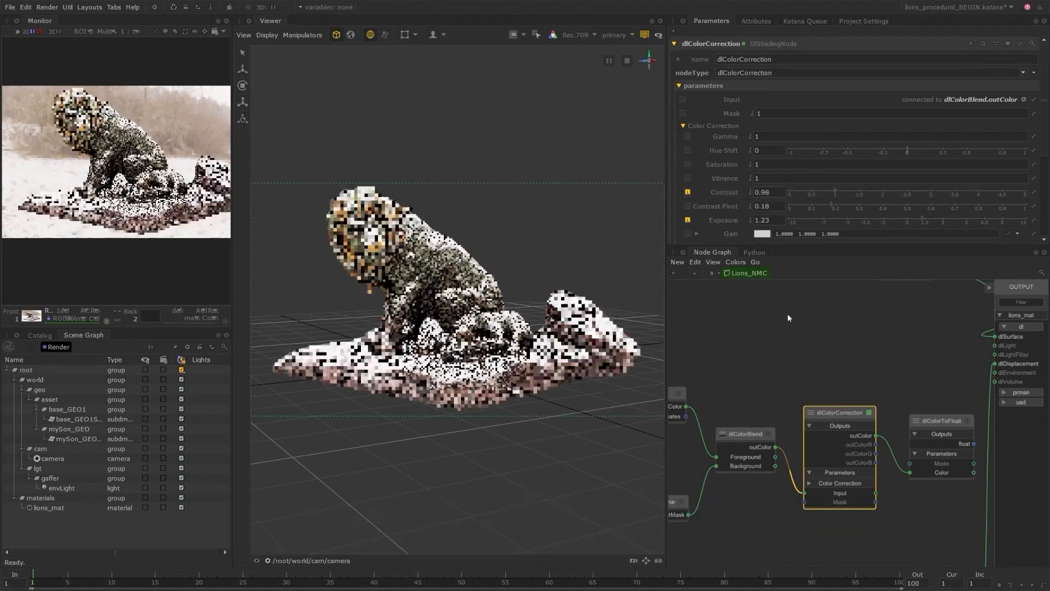
{"action": "left_click", "coordinate": [790, 319]}
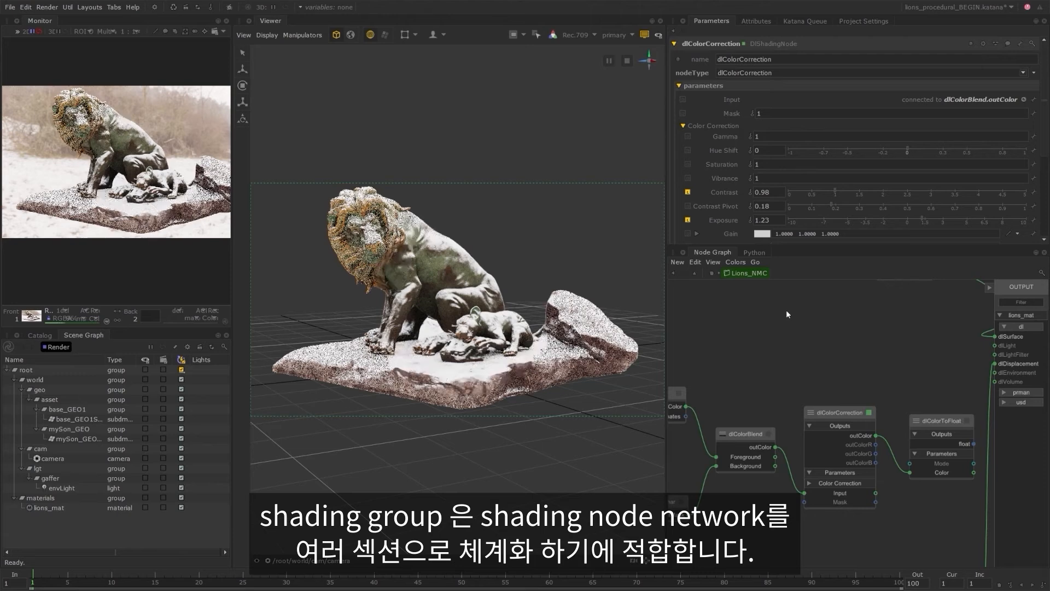
Reveal the connection wires that run into dlLayeredMaterial from dlColorToFloat and from the lions' base material.
{"action": "scroll", "coordinate": [787, 311], "scroll_direction": "down", "scroll_amount": 5}
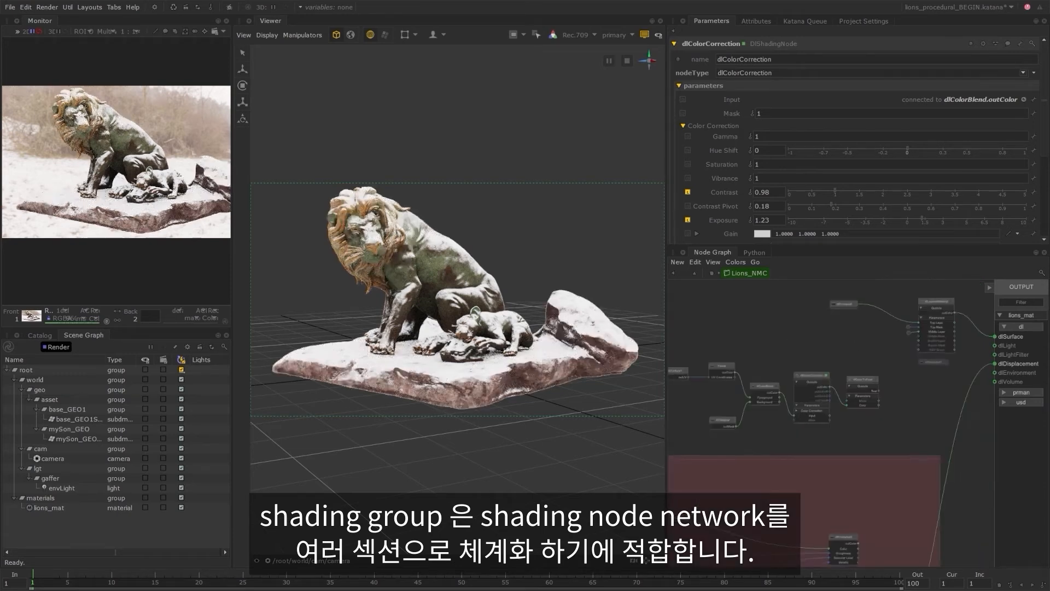
{"action": "middle_click_drag", "start_coordinate": [718, 354], "coordinate": [747, 360]}
{"action": "middle_click_drag", "start_coordinate": [867, 346], "coordinate": [852, 347]}
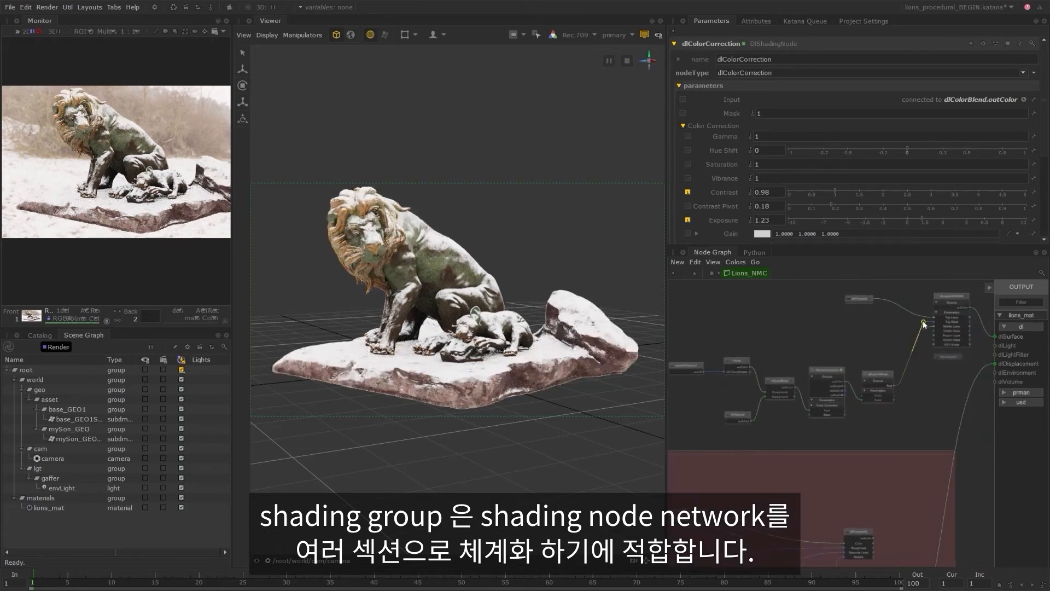
{"action": "scroll", "coordinate": [838, 440], "scroll_direction": "down", "scroll_amount": 1}
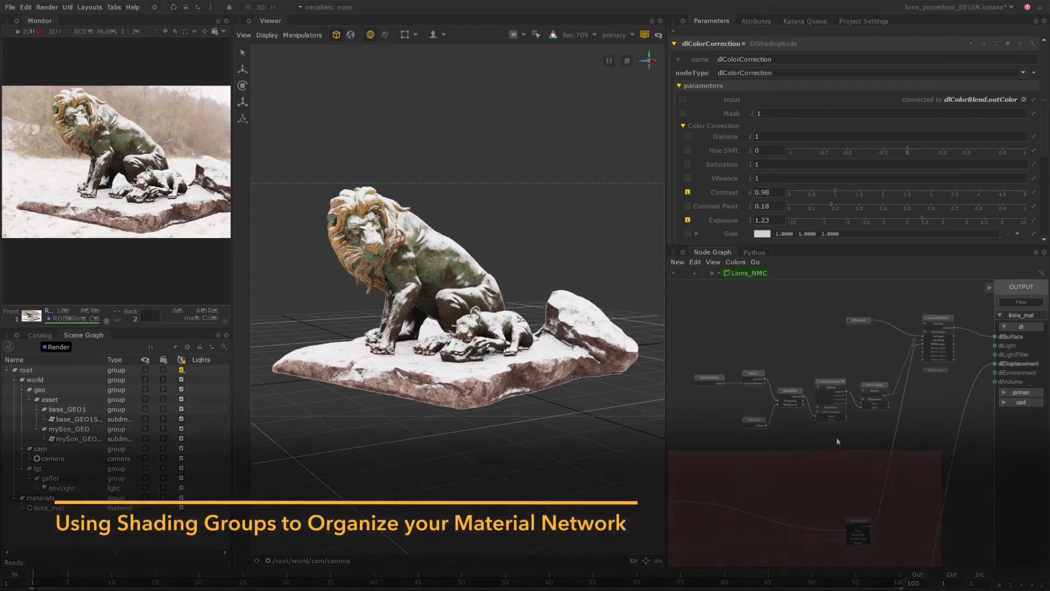
{"action": "middle_click_drag", "start_coordinate": [837, 440], "coordinate": [829, 448]}
Shift the whole chain of mask nodes slightly upstream, leaving more room before dlLayeredMaterial.
{"action": "left_click_drag", "start_coordinate": [677, 373], "coordinate": [875, 439]}
{"action": "left_click_drag", "start_coordinate": [868, 394], "coordinate": [849, 378]}
{"action": "left_click_drag", "start_coordinate": [906, 353], "coordinate": [909, 358]}
{"action": "left_click", "coordinate": [910, 418]}
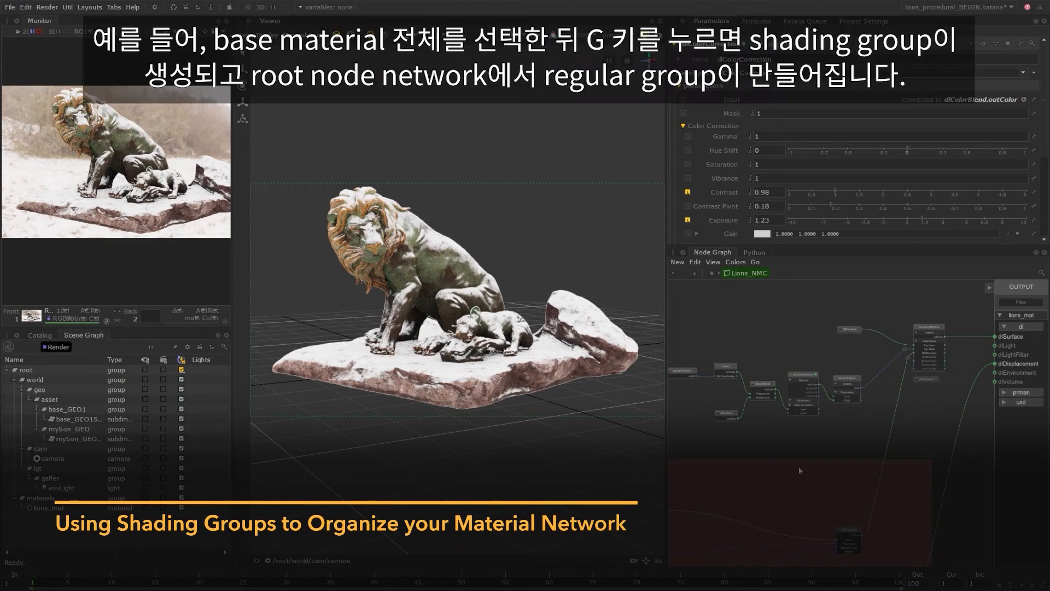
Package all nodes of the Lions Material backdrop, including the backdrop itself, into a shading group.
{"action": "scroll", "coordinate": [799, 468], "scroll_direction": "down", "scroll_amount": 3}
{"action": "middle_click_drag", "start_coordinate": [798, 467], "coordinate": [851, 371]}
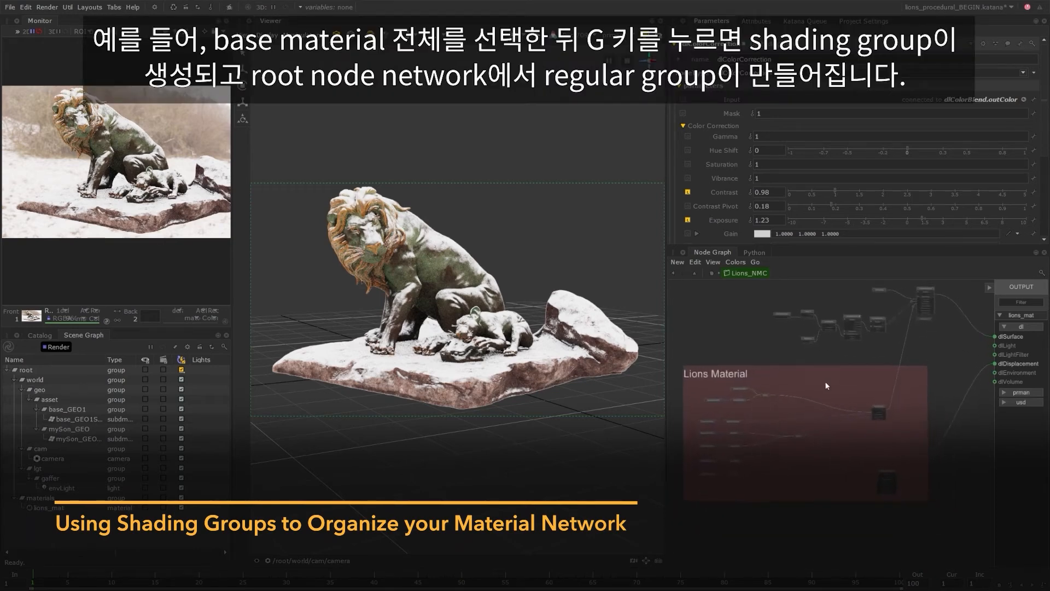
{"action": "left_click_drag", "start_coordinate": [678, 356], "coordinate": [922, 520]}
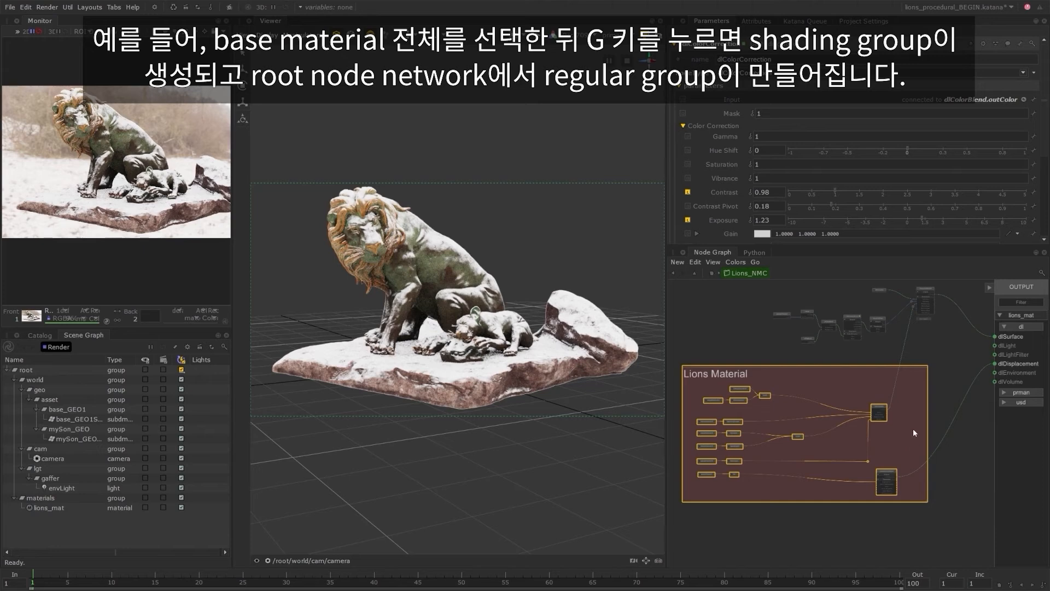
{"action": "key", "text": "g"}
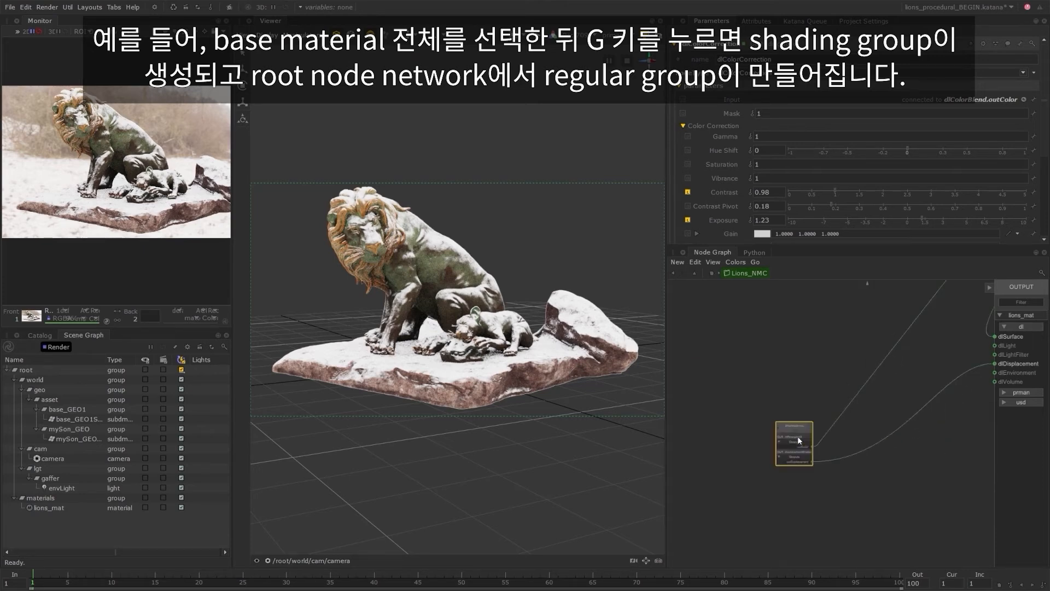
Enter the ShadingGroup to examine its internal network and output ports, and return to the Lions_NMC level.
{"action": "middle_click_drag", "start_coordinate": [799, 441], "coordinate": [890, 338]}
{"action": "scroll", "coordinate": [891, 335], "scroll_direction": "up", "scroll_amount": 4}
{"action": "scroll", "coordinate": [874, 341], "scroll_direction": "up", "scroll_amount": 4}
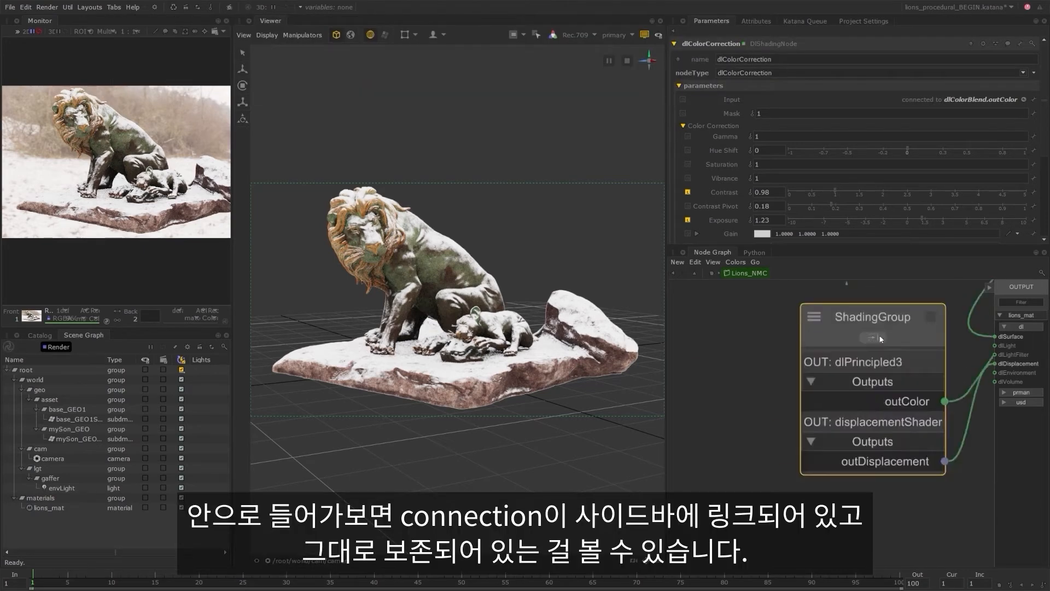
{"action": "left_click", "coordinate": [877, 338]}
{"action": "key", "text": "space"}
{"action": "scroll", "coordinate": [275, 188], "scroll_direction": "up", "scroll_amount": 2}
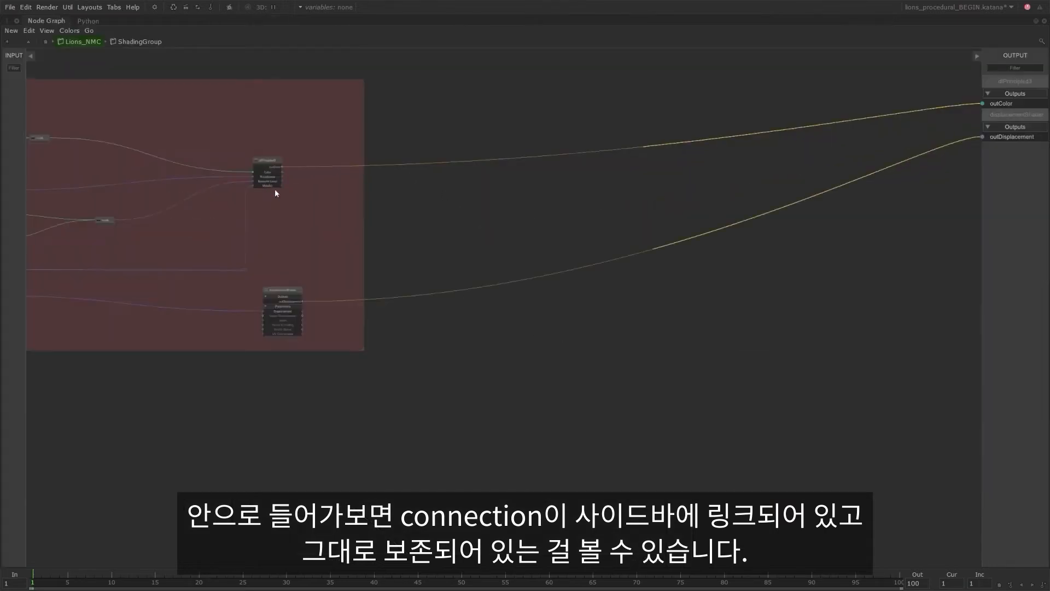
{"action": "key", "text": "f"}
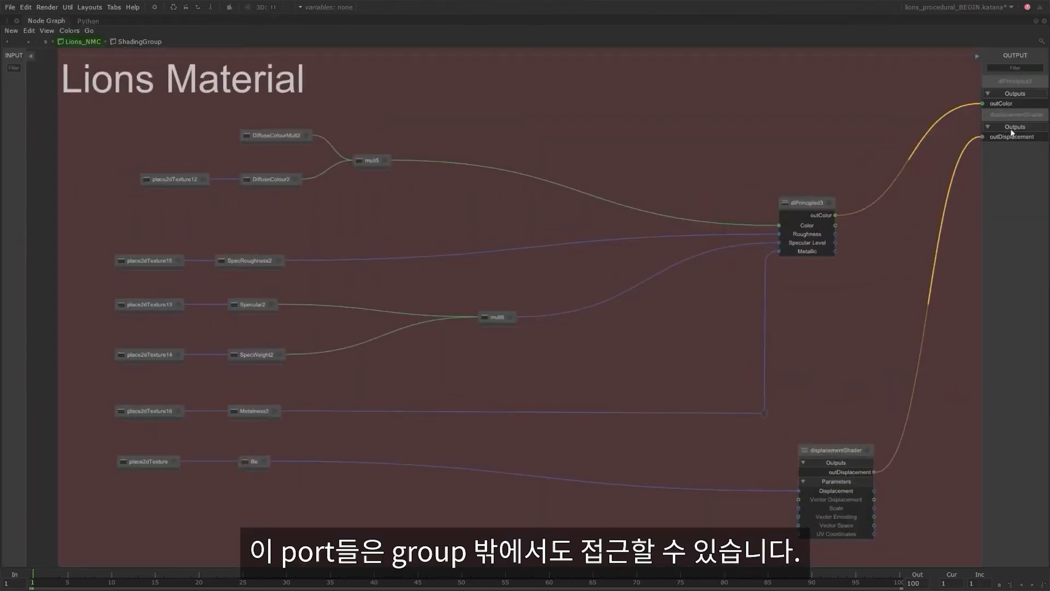
{"action": "key", "text": "space"}
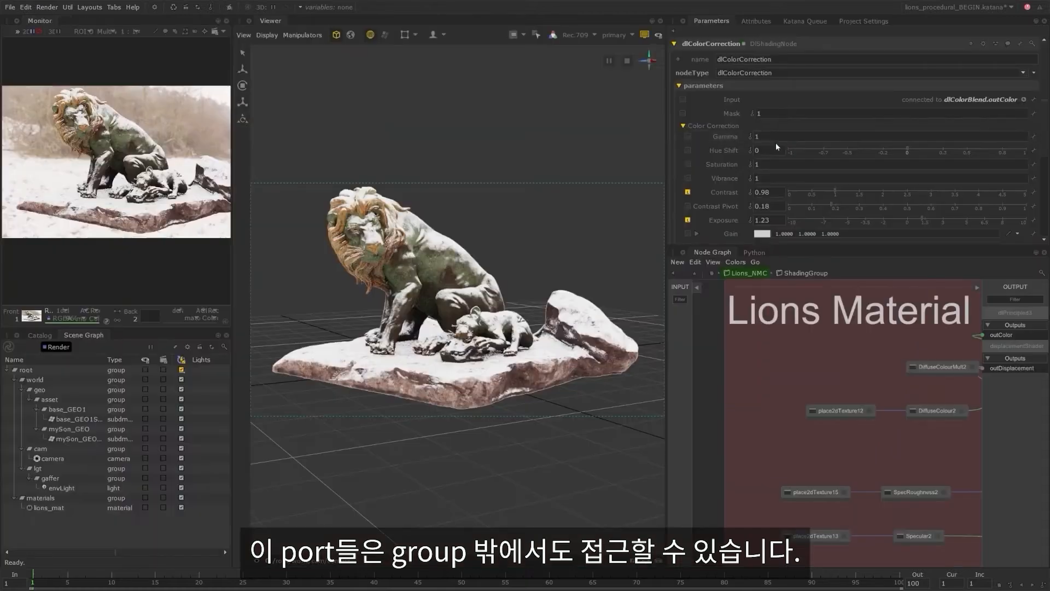
{"action": "left_click", "coordinate": [747, 273]}
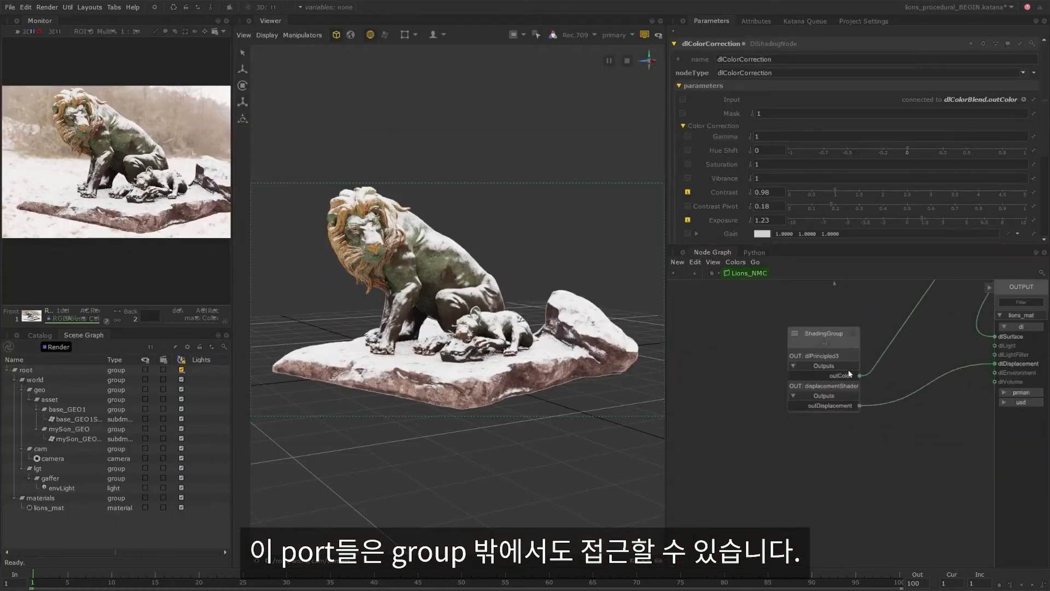
Move the ShadingGroup closer to the mask nodes and delete the leftover test node dlPrincipled1.
{"action": "scroll", "coordinate": [862, 419], "scroll_direction": "down", "scroll_amount": 4}
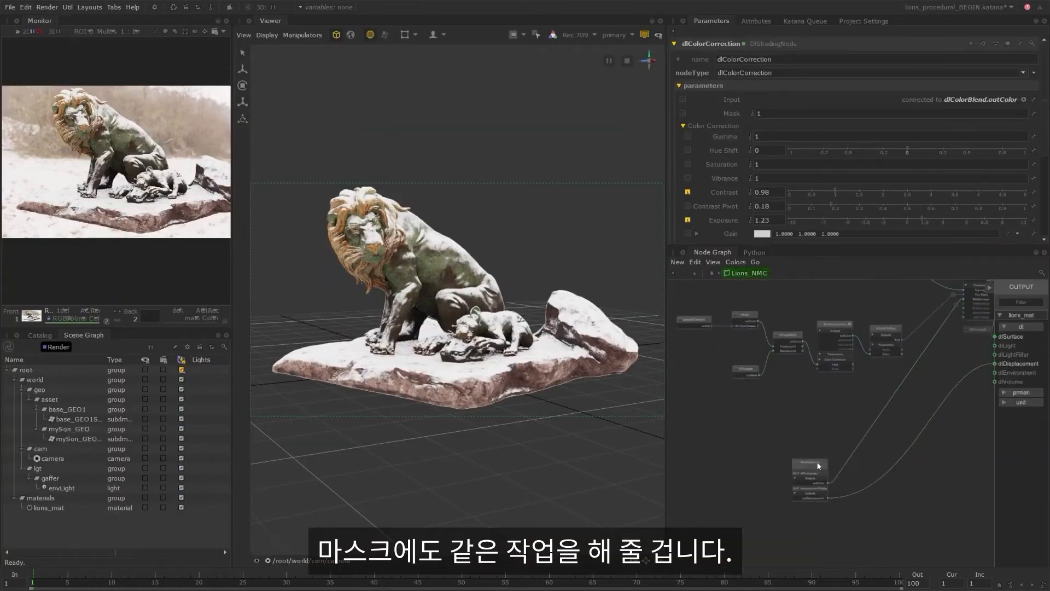
{"action": "middle_click_drag", "start_coordinate": [863, 425], "coordinate": [898, 405]}
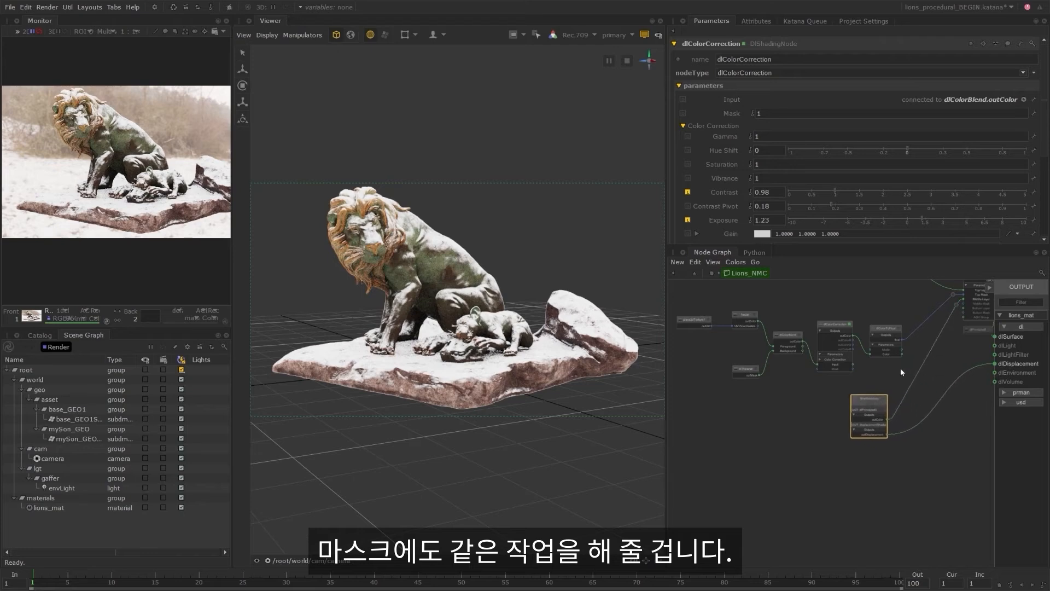
{"action": "middle_click_drag", "start_coordinate": [901, 368], "coordinate": [835, 376]}
{"action": "scroll", "coordinate": [883, 358], "scroll_direction": "up", "scroll_amount": 3}
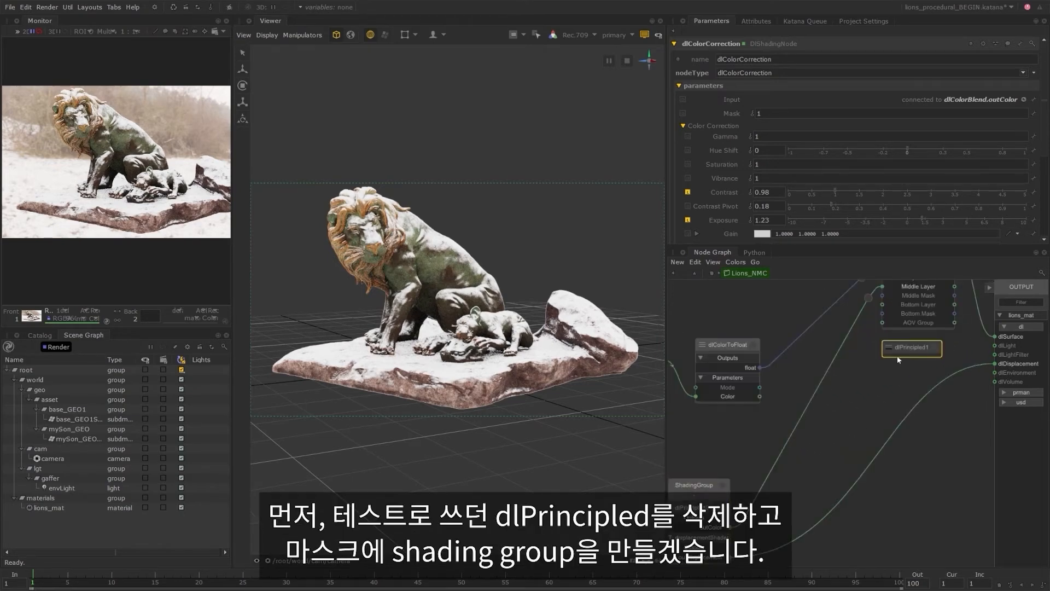
{"action": "scroll", "coordinate": [802, 385], "scroll_direction": "down", "scroll_amount": 3}
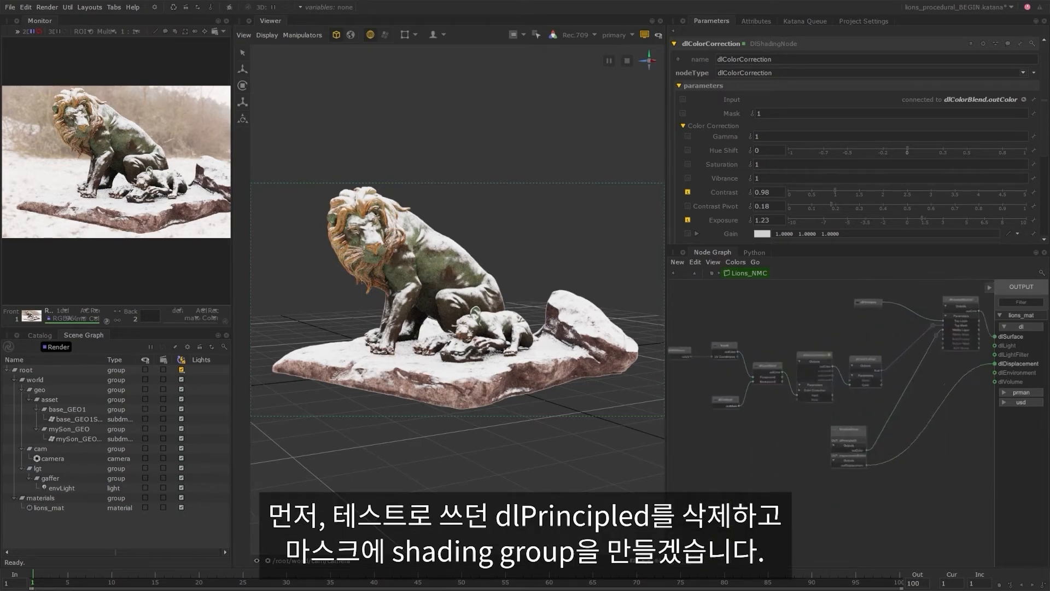
Package the snow mask nodes, from place2dTexture1 through dlColorToFloat, into a second shading group.
{"action": "middle_click_drag", "start_coordinate": [777, 415], "coordinate": [882, 411]}
{"action": "left_click_drag", "start_coordinate": [701, 340], "coordinate": [878, 411]}
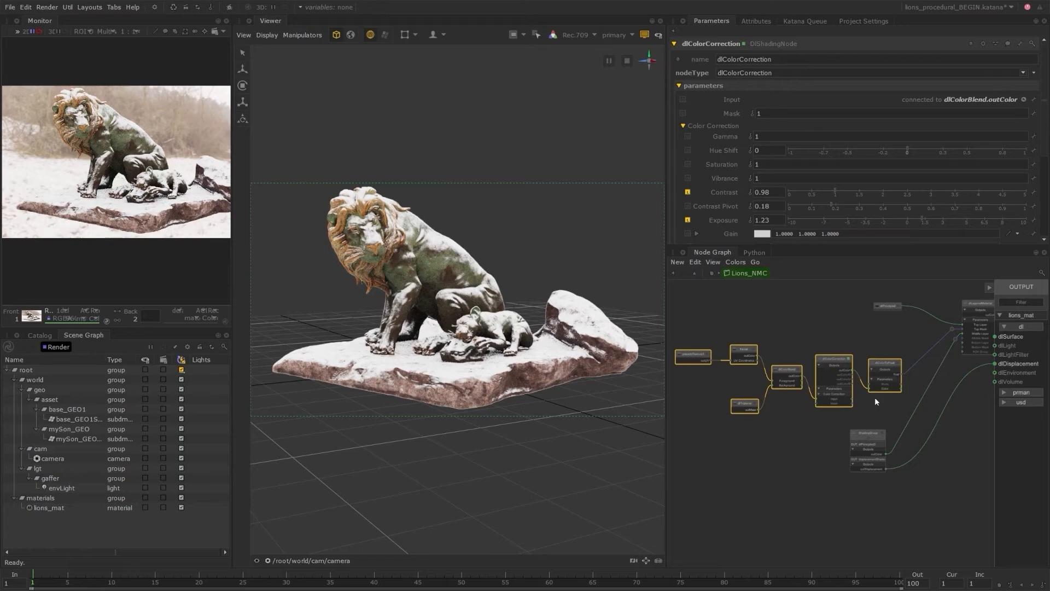
{"action": "key", "text": "ctrl+g"}
Line up dlPrincipled and the two shading groups in a column upstream of dlLayeredMaterial.
{"action": "left_click_drag", "start_coordinate": [799, 378], "coordinate": [886, 361]}
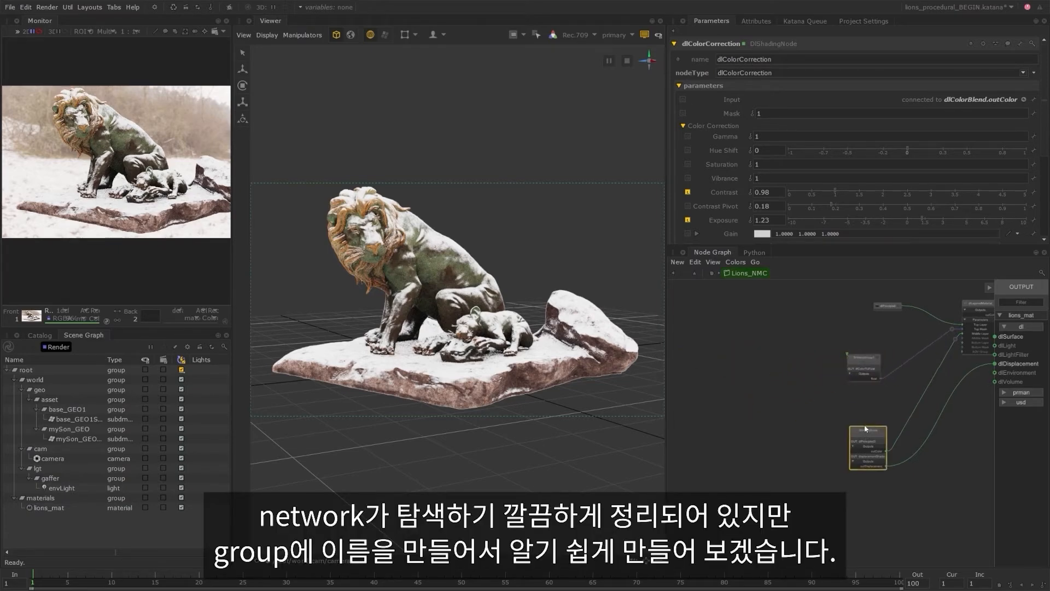
{"action": "left_click_drag", "start_coordinate": [866, 429], "coordinate": [862, 401]}
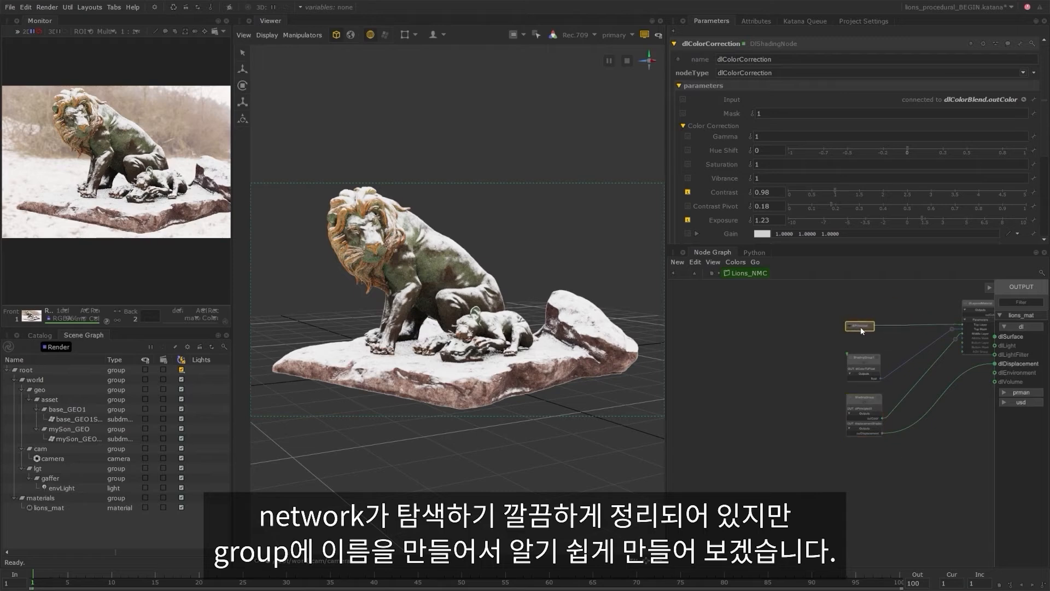
{"action": "scroll", "coordinate": [907, 456], "scroll_direction": "up", "scroll_amount": 5}
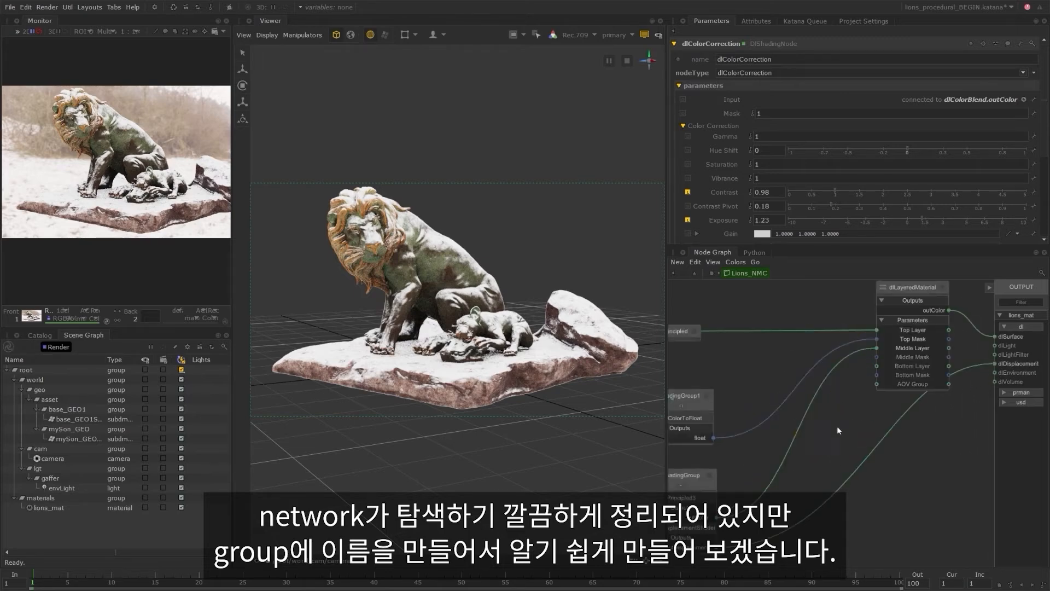
Rename the shading group that holds the mask nodes as Snow_mask.
{"action": "scroll", "coordinate": [838, 430], "scroll_direction": "down", "scroll_amount": 4}
{"action": "middle_click_drag", "start_coordinate": [839, 430], "coordinate": [886, 387]}
{"action": "scroll", "coordinate": [815, 377], "scroll_direction": "up", "scroll_amount": 4}
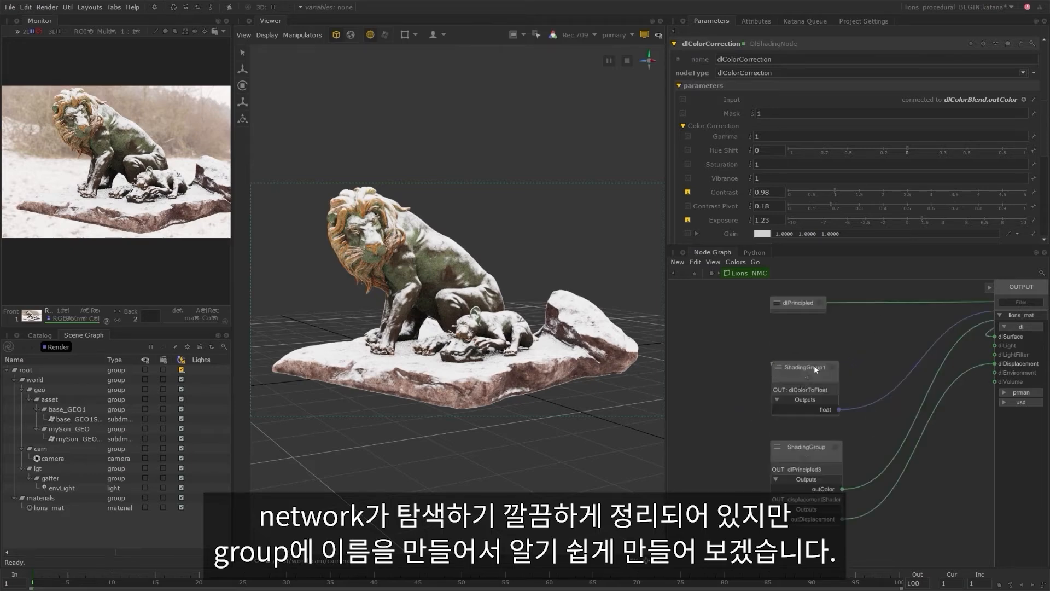
{"action": "double_click", "coordinate": [803, 370]}
{"action": "type", "text": "Snow_"}
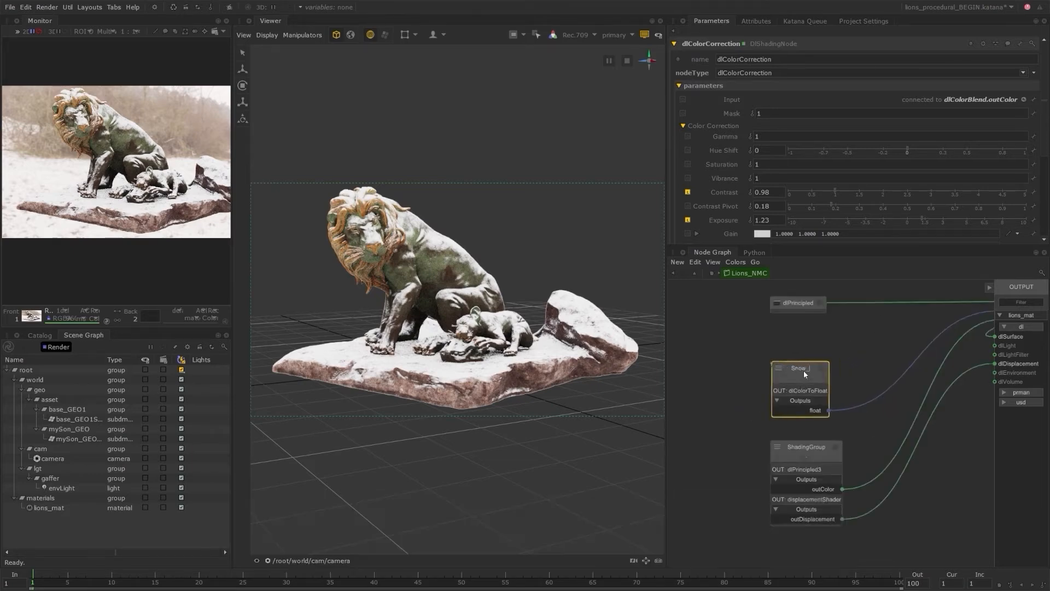
{"action": "type", "text": "mask"}
{"action": "key", "text": "Return"}
Rename the dlPrincipled node as Snow and the base material's shading group as Lion_base_material.
{"action": "left_click", "coordinate": [802, 305]}
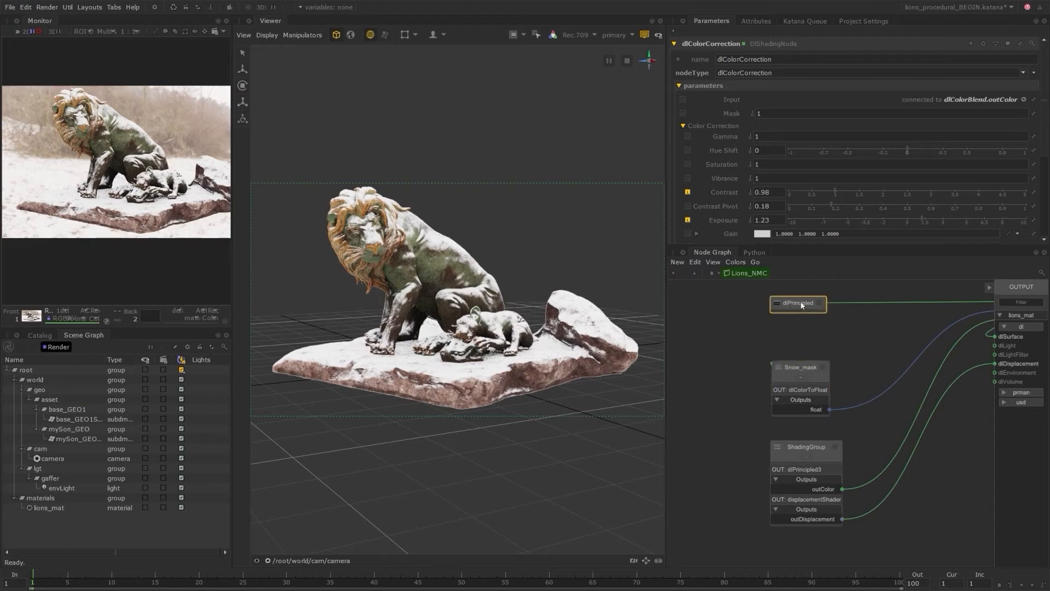
{"action": "double_click", "coordinate": [817, 444]}
{"action": "type", "text": "Lion_ba"}
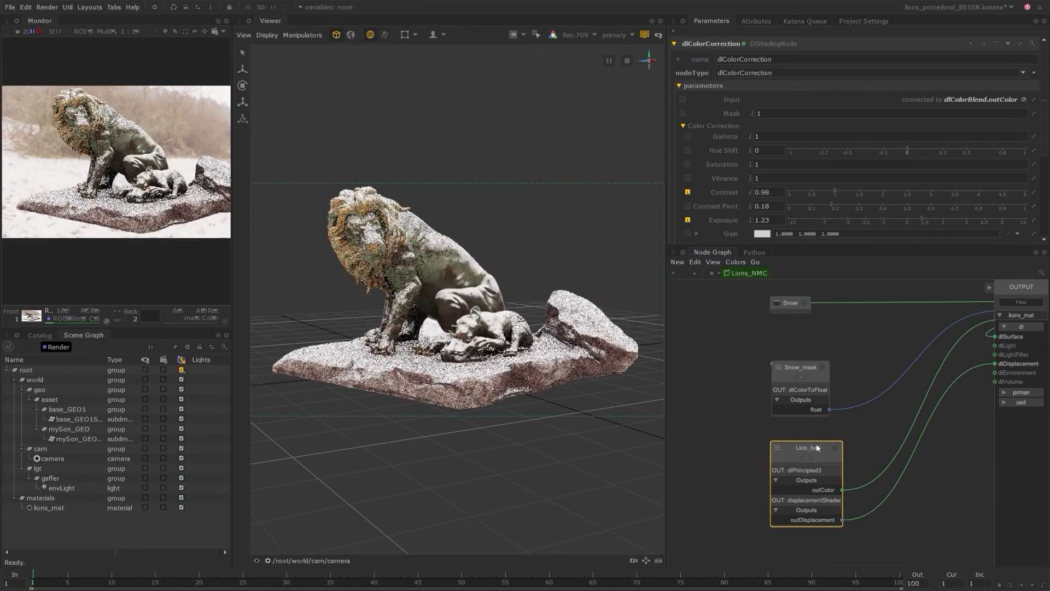
{"action": "type", "text": "se_material"}
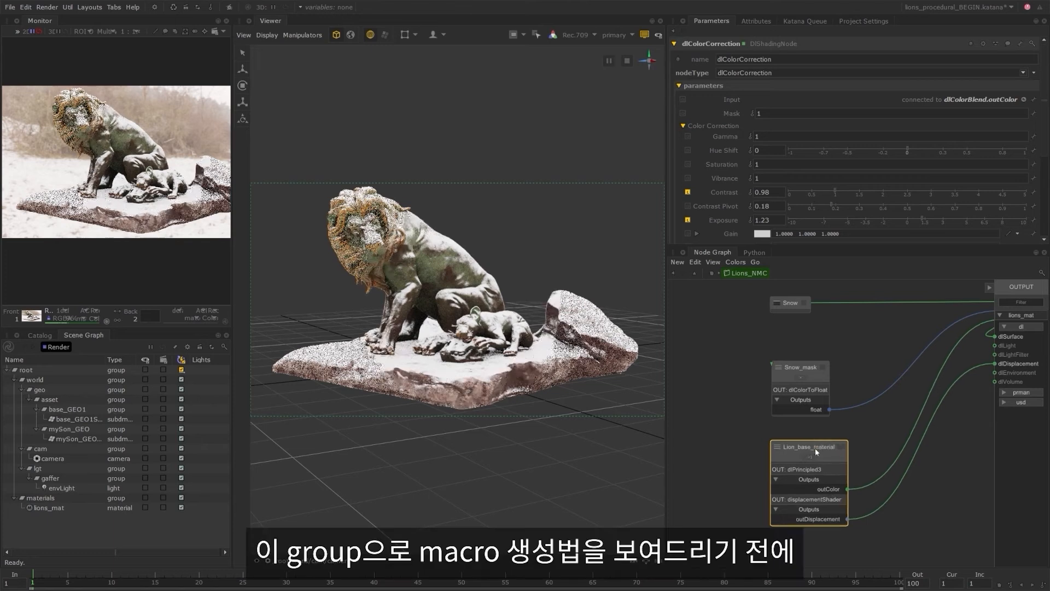
Realign the Snow, Snow_mask and Lion_base_material nodes into a tidy column.
{"action": "left_click_drag", "start_coordinate": [808, 447], "coordinate": [801, 452]}
{"action": "left_click_drag", "start_coordinate": [789, 300], "coordinate": [801, 303]}
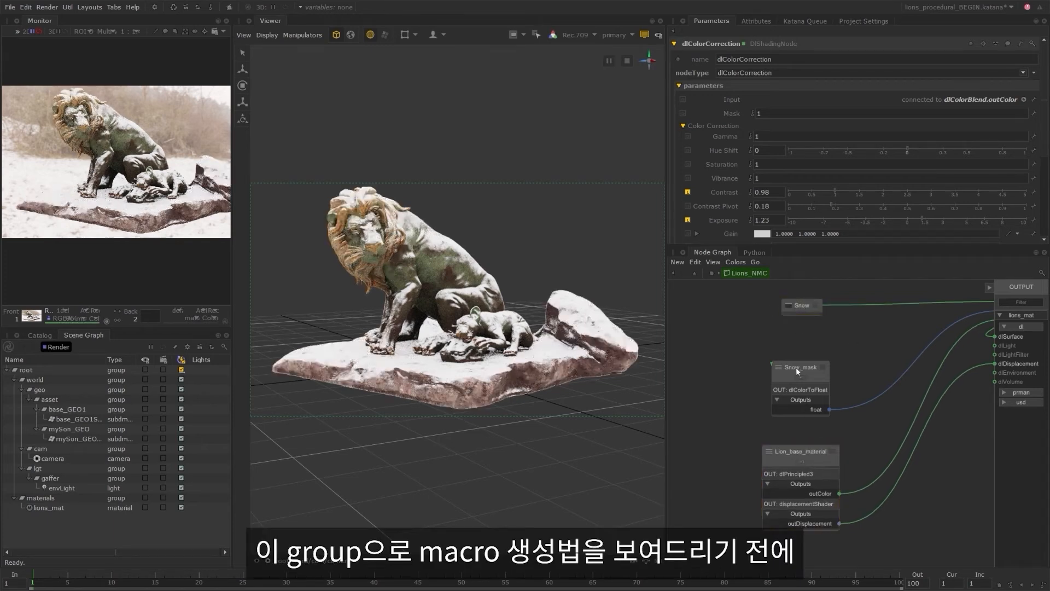
{"action": "left_click_drag", "start_coordinate": [797, 370], "coordinate": [810, 358]}
{"action": "left_click_drag", "start_coordinate": [805, 448], "coordinate": [813, 438]}
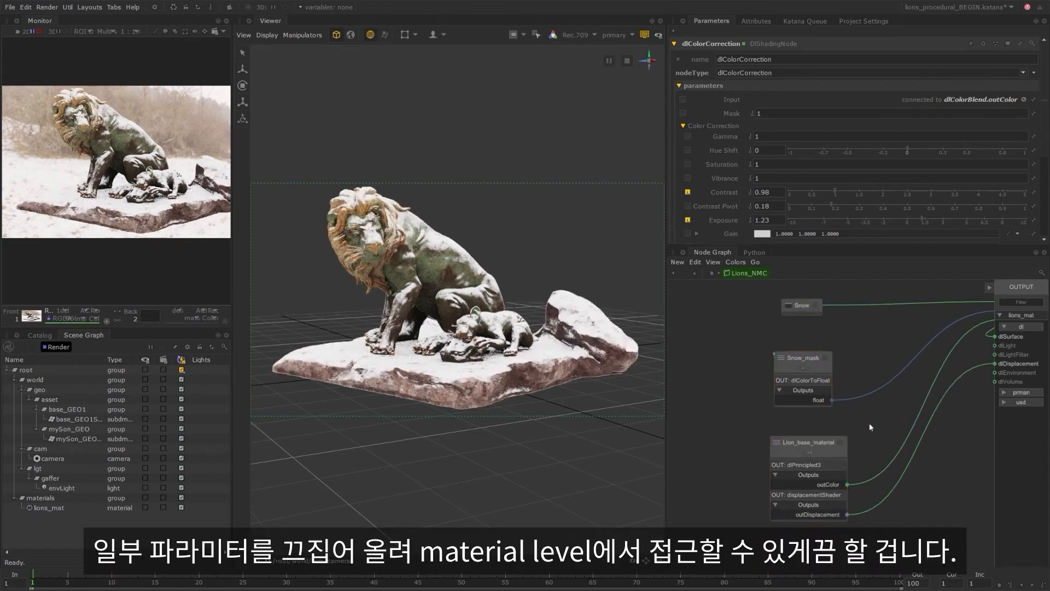
Collapse dlLayeredMaterial so that it displays only its connected ports.
{"action": "scroll", "coordinate": [869, 423], "scroll_direction": "down", "scroll_amount": 4}
{"action": "middle_click_drag", "start_coordinate": [869, 422], "coordinate": [812, 404]}
{"action": "double_click", "coordinate": [904, 324]}
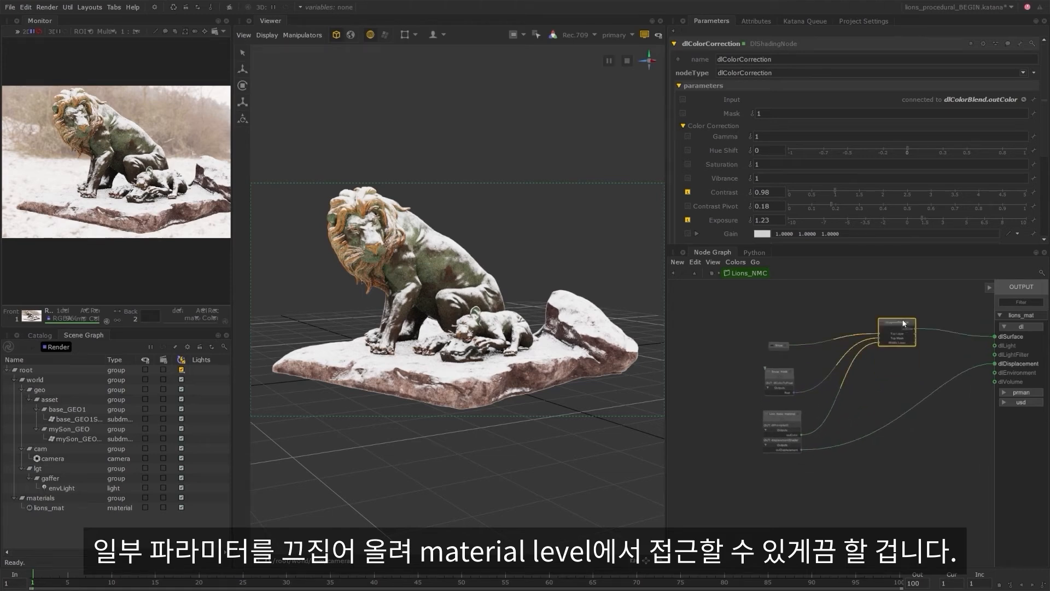
{"action": "scroll", "coordinate": [934, 355], "scroll_direction": "up", "scroll_amount": 3}
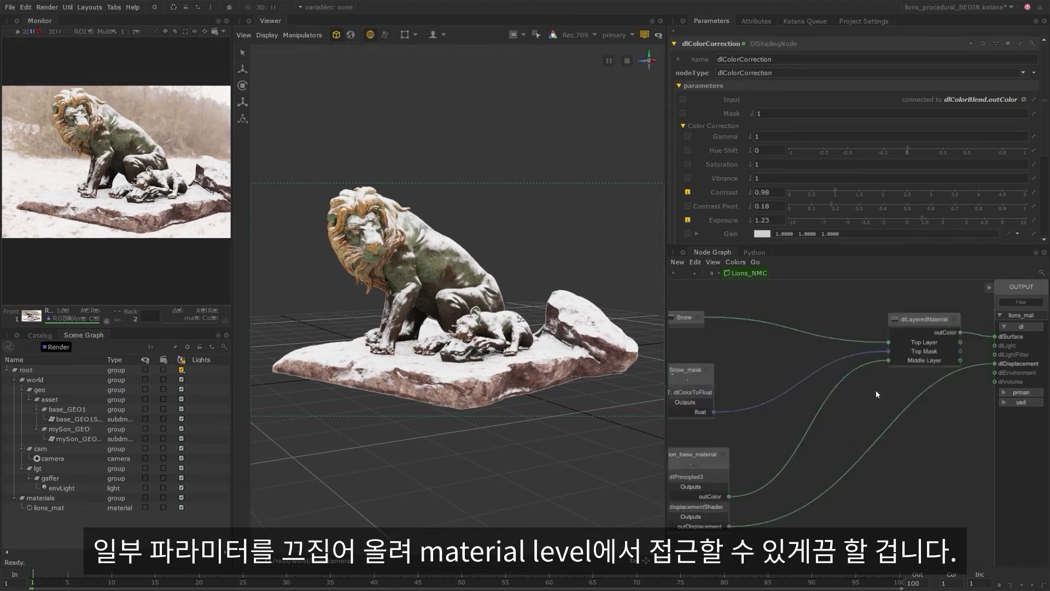
{"action": "middle_click_drag", "start_coordinate": [875, 390], "coordinate": [868, 411]}
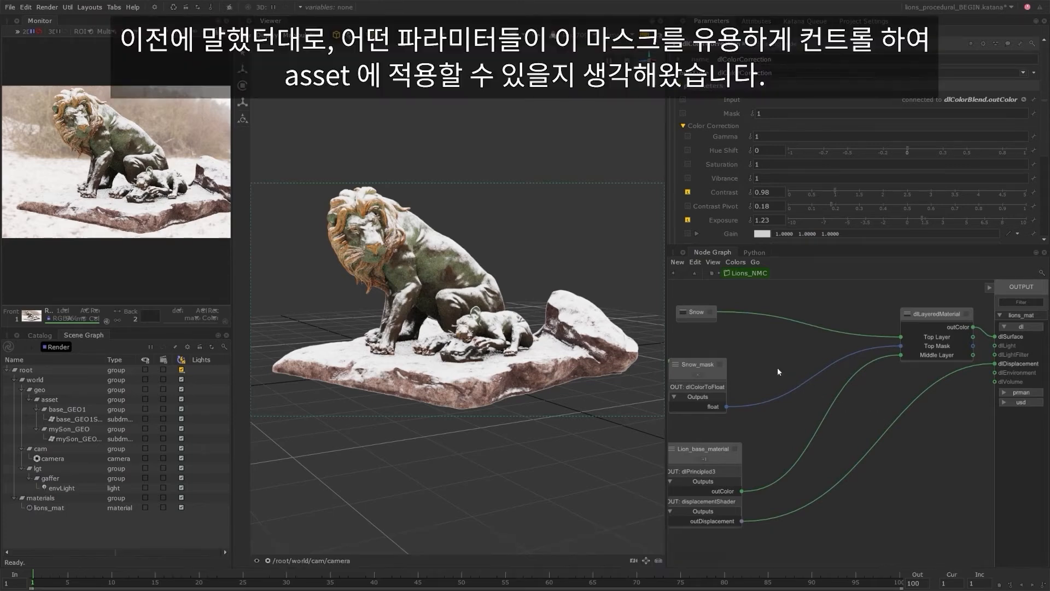
Enter the Snow_mask group, widen the node graph area and display place2dTexture1's parameters.
{"action": "middle_click_drag", "start_coordinate": [776, 367], "coordinate": [823, 370]}
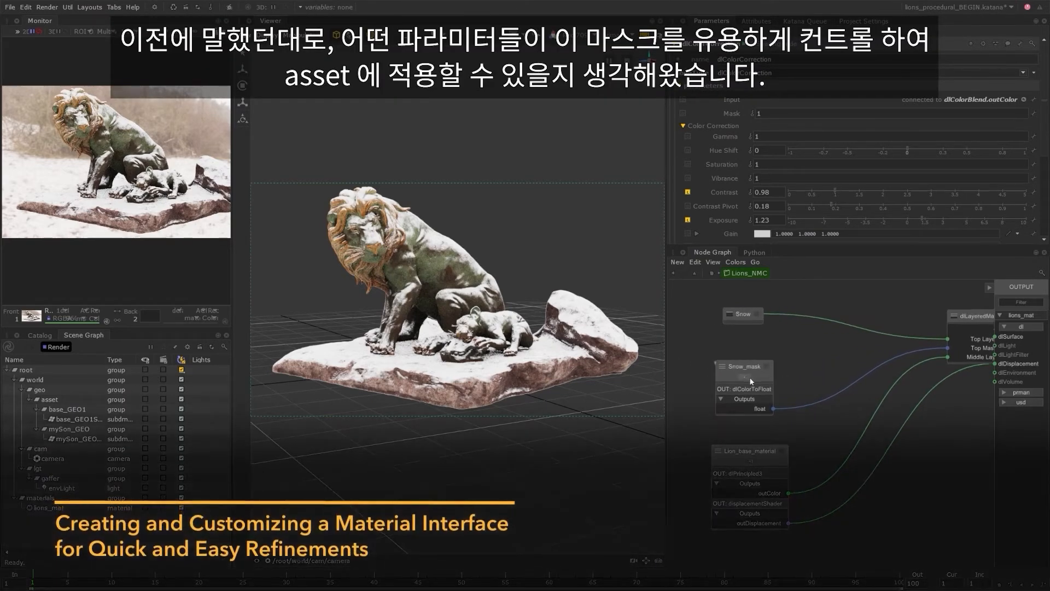
{"action": "middle_click", "coordinate": [751, 381], "text": "ctrl"}
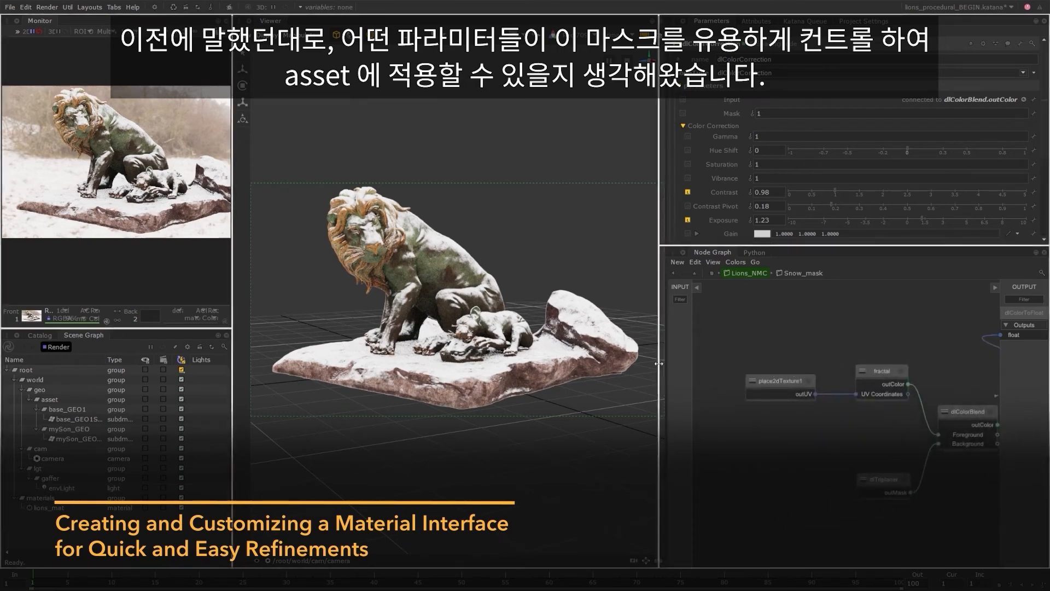
{"action": "left_click_drag", "start_coordinate": [668, 362], "coordinate": [646, 363]}
{"action": "left_click", "coordinate": [788, 382]}
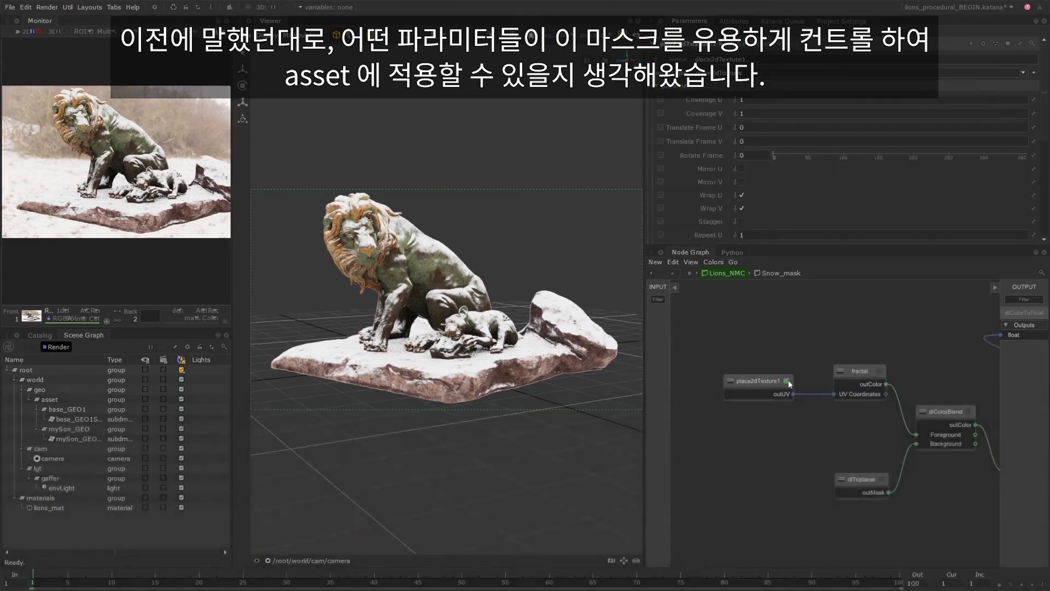
Set the dlTriplanar node's blending Softness to 0.9 and add that parameter to the material interface.
{"action": "left_click", "coordinate": [880, 479]}
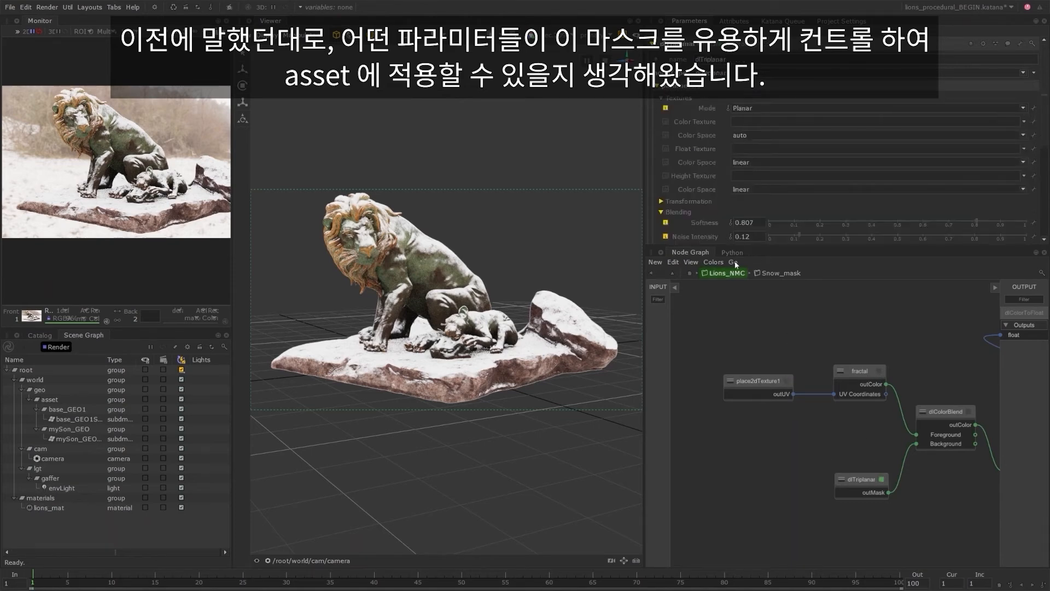
{"action": "scroll", "coordinate": [690, 197], "scroll_direction": "down", "scroll_amount": 3}
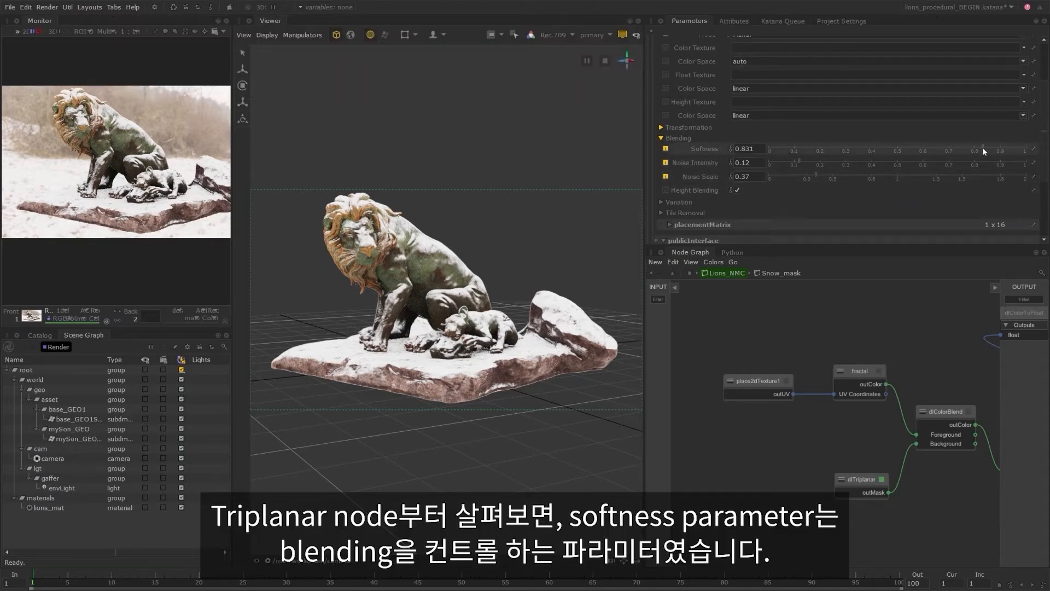
{"action": "left_click_drag", "start_coordinate": [983, 146], "coordinate": [987, 147]}
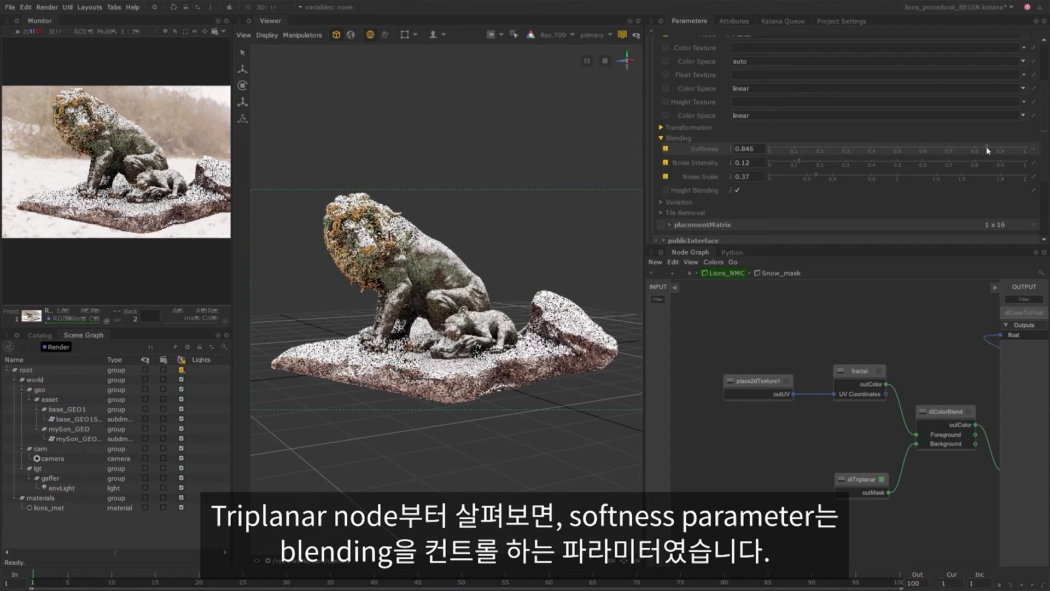
{"action": "left_click_drag", "start_coordinate": [986, 147], "coordinate": [1000, 145]}
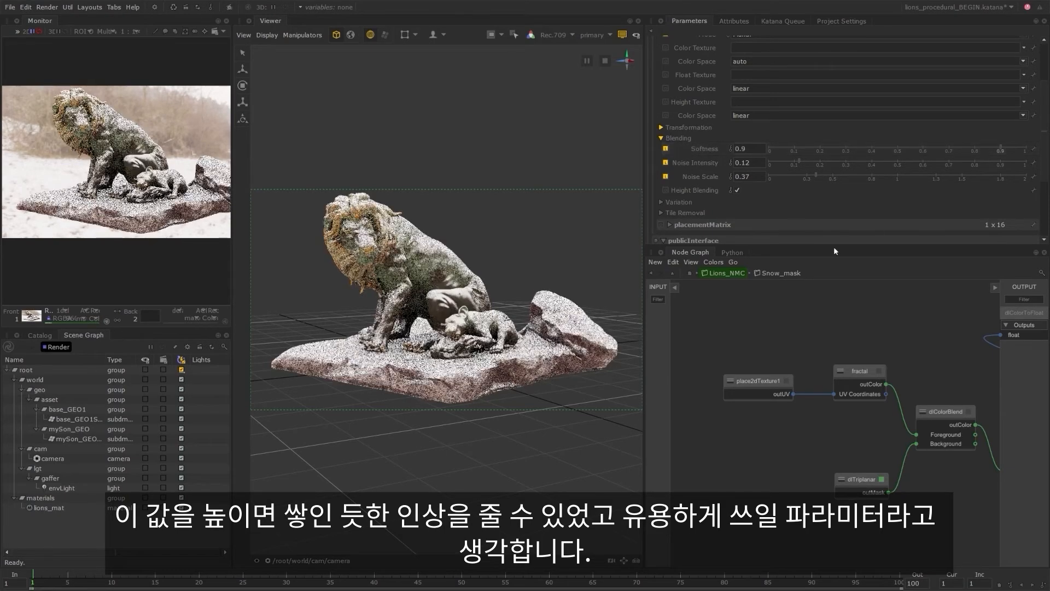
{"action": "right_click", "coordinate": [1031, 152]}
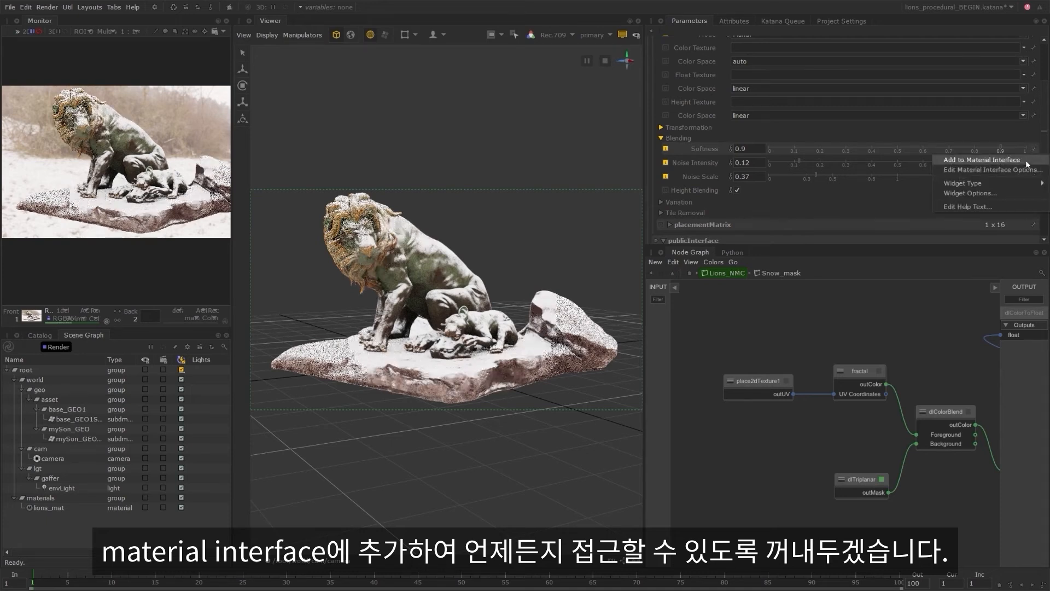
{"action": "left_click", "coordinate": [1026, 160]}
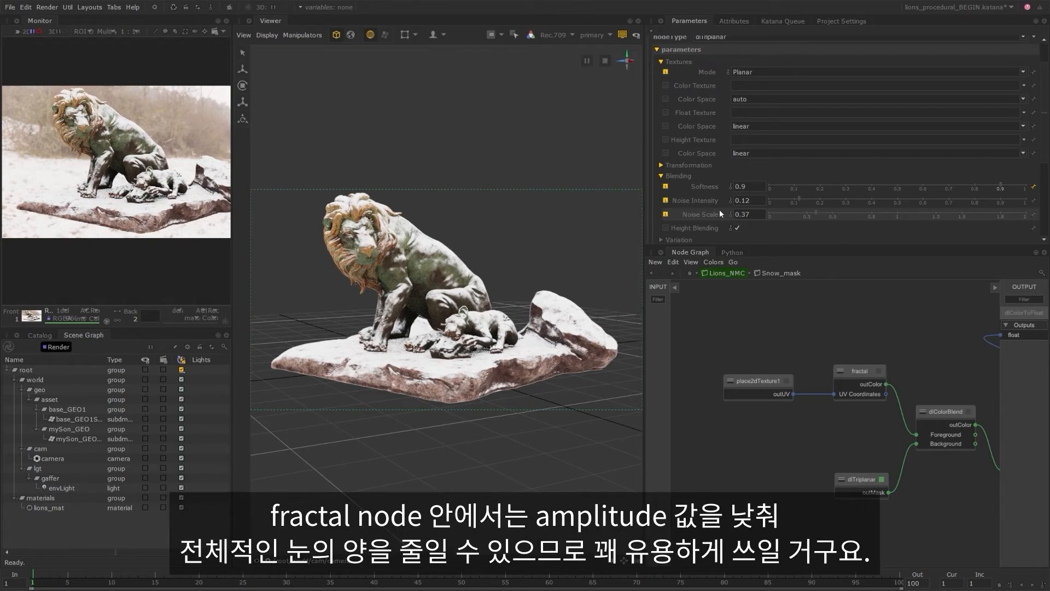
Add the fractal node's Amplitude to the material interface and set its value to 0.774.
{"action": "left_click", "coordinate": [880, 372]}
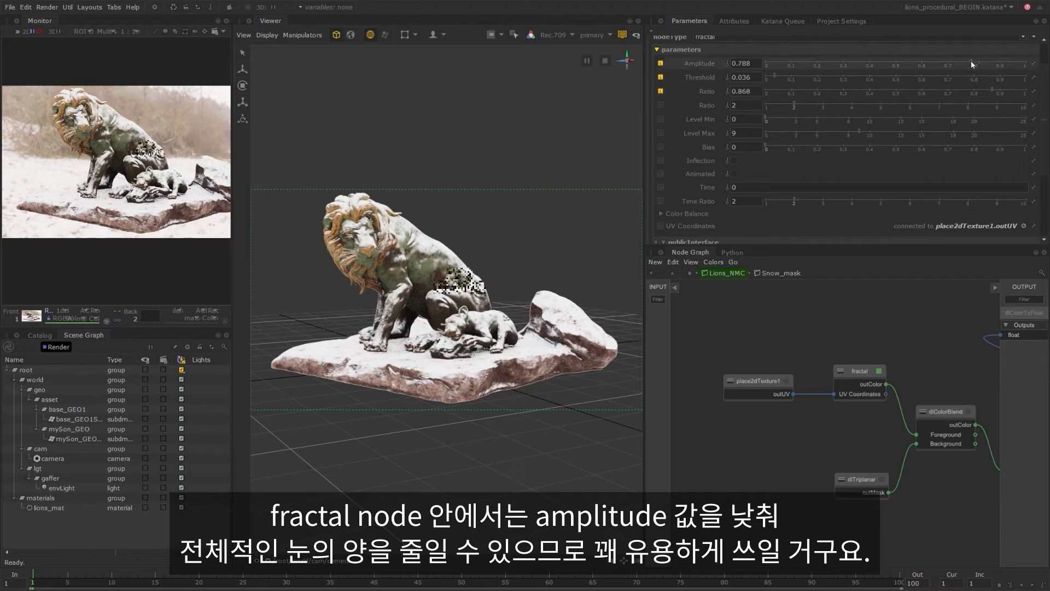
{"action": "left_click_drag", "start_coordinate": [971, 61], "coordinate": [782, 64]}
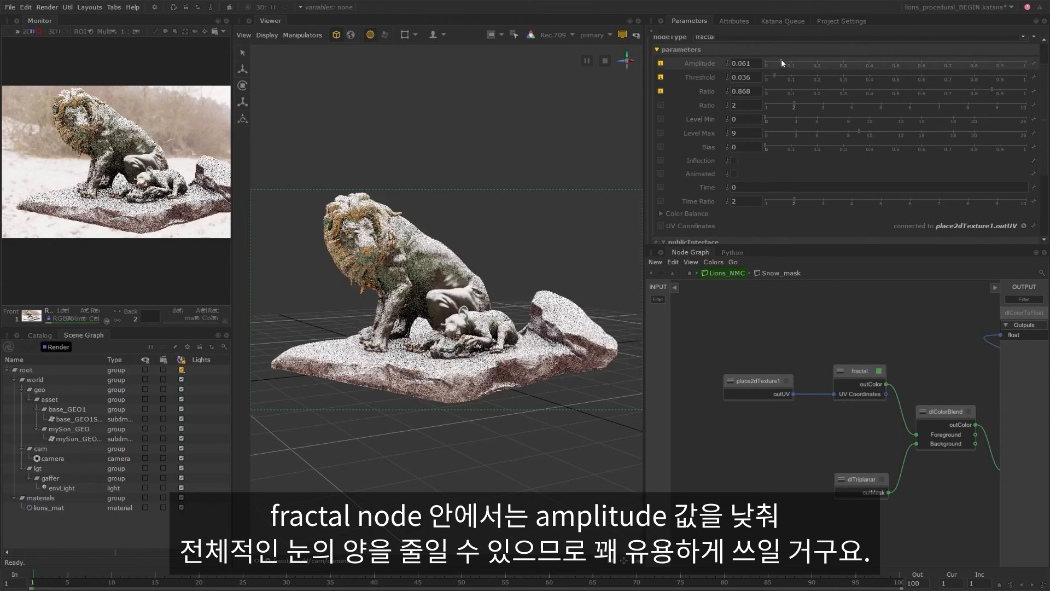
{"action": "left_click", "coordinate": [1033, 64]}
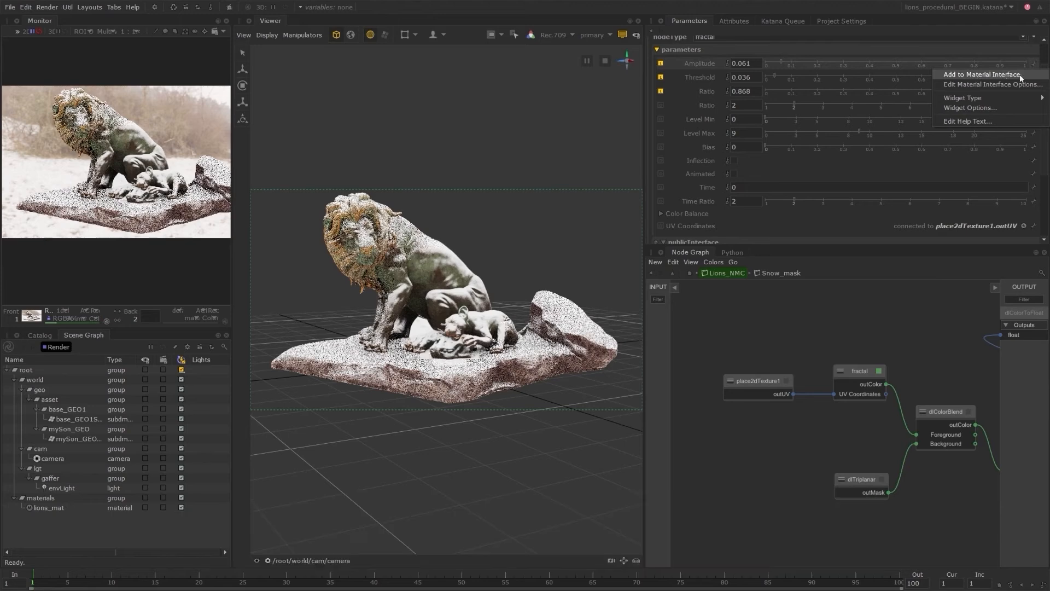
{"action": "left_click", "coordinate": [1021, 75]}
{"action": "left_click", "coordinate": [967, 64]}
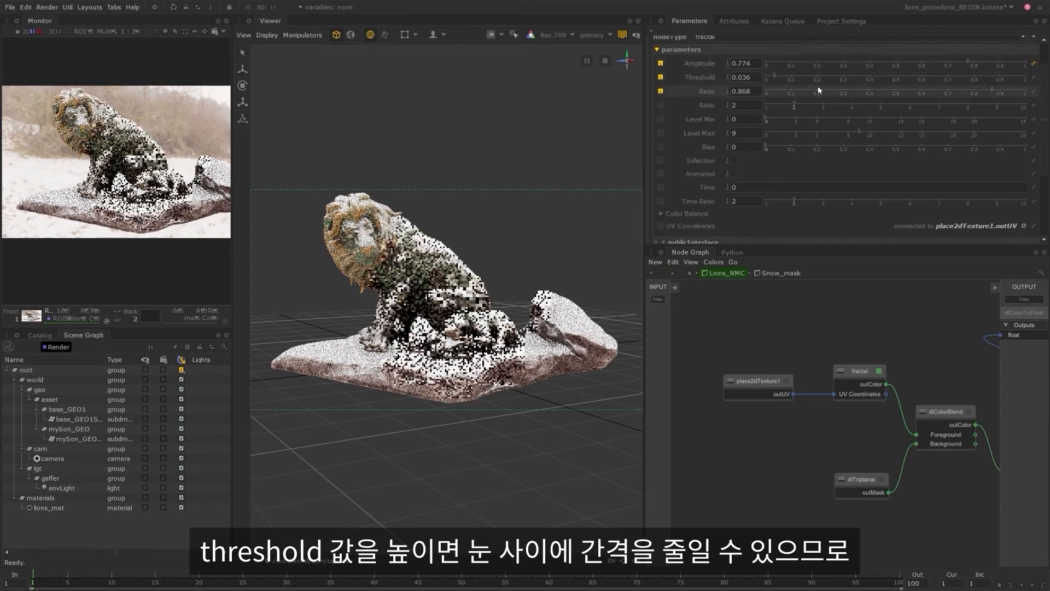
Set the fractal node's Threshold to 0.017 and add it to the material interface.
{"action": "left_click", "coordinate": [806, 76]}
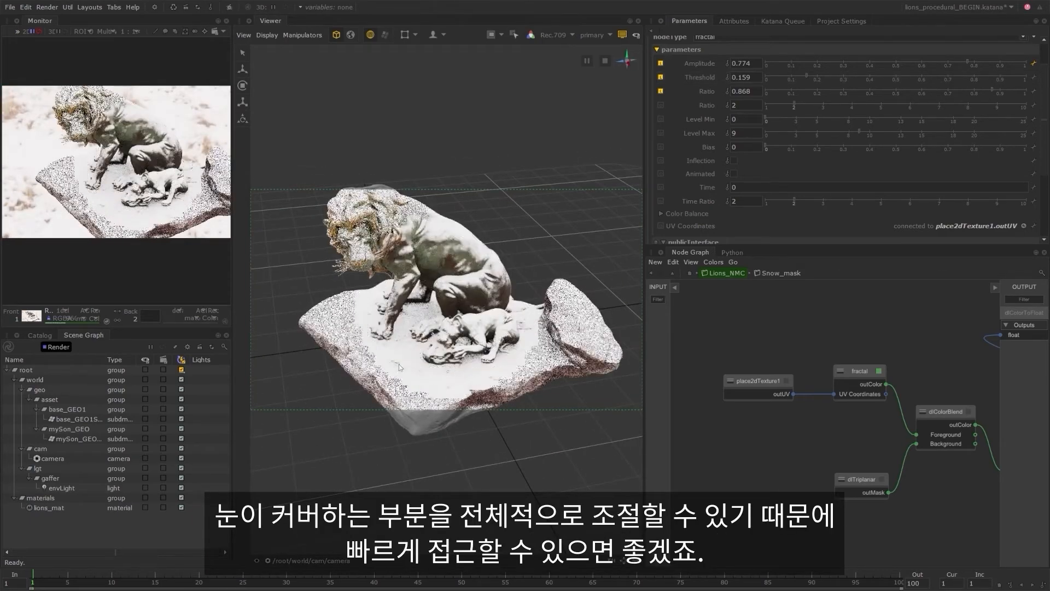
{"action": "left_click", "coordinate": [771, 77]}
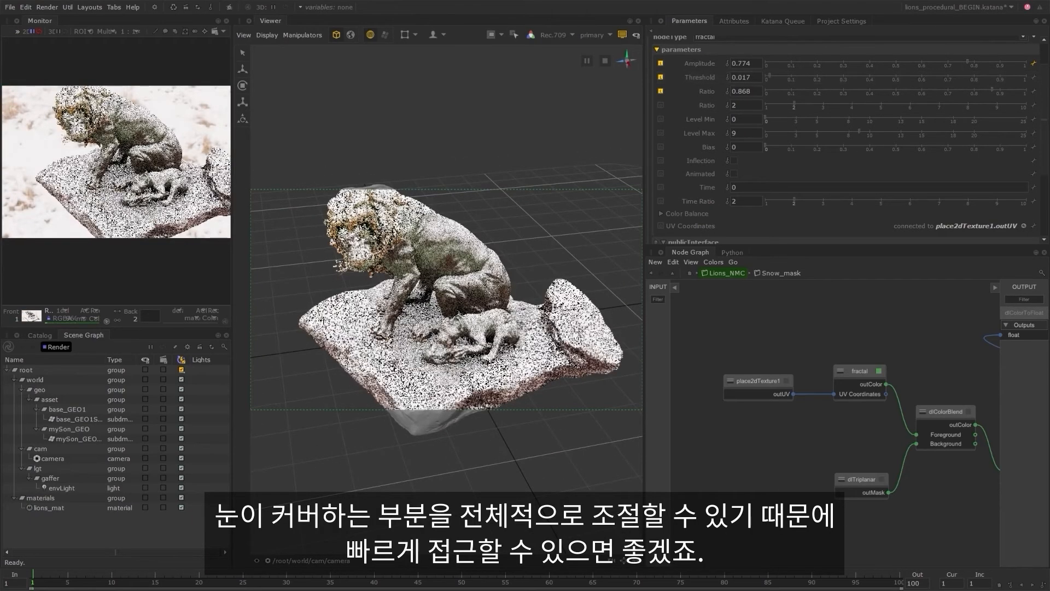
{"action": "right_click", "coordinate": [933, 81]}
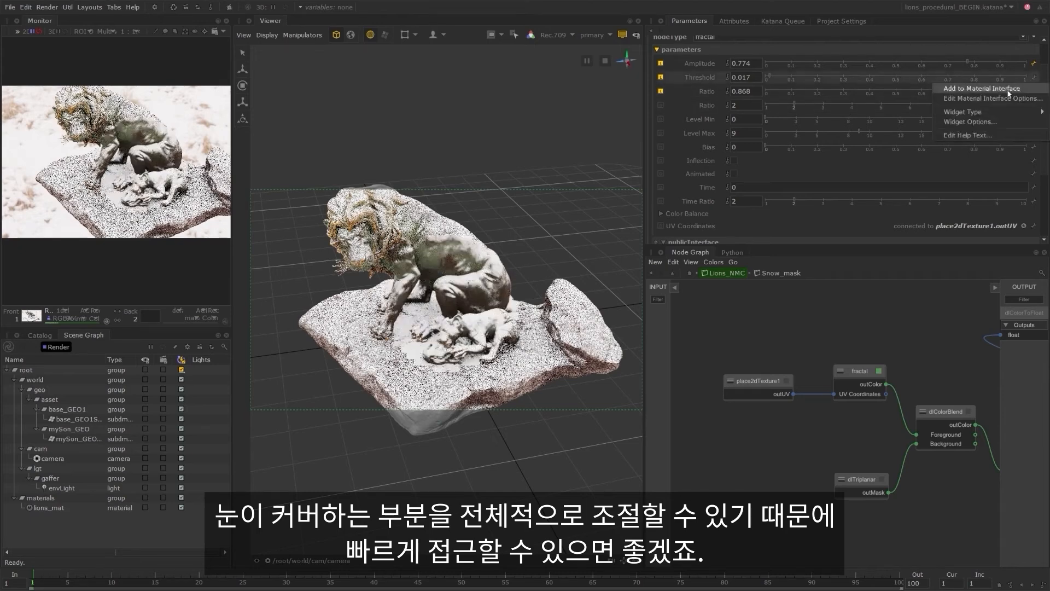
{"action": "left_click", "coordinate": [1009, 89]}
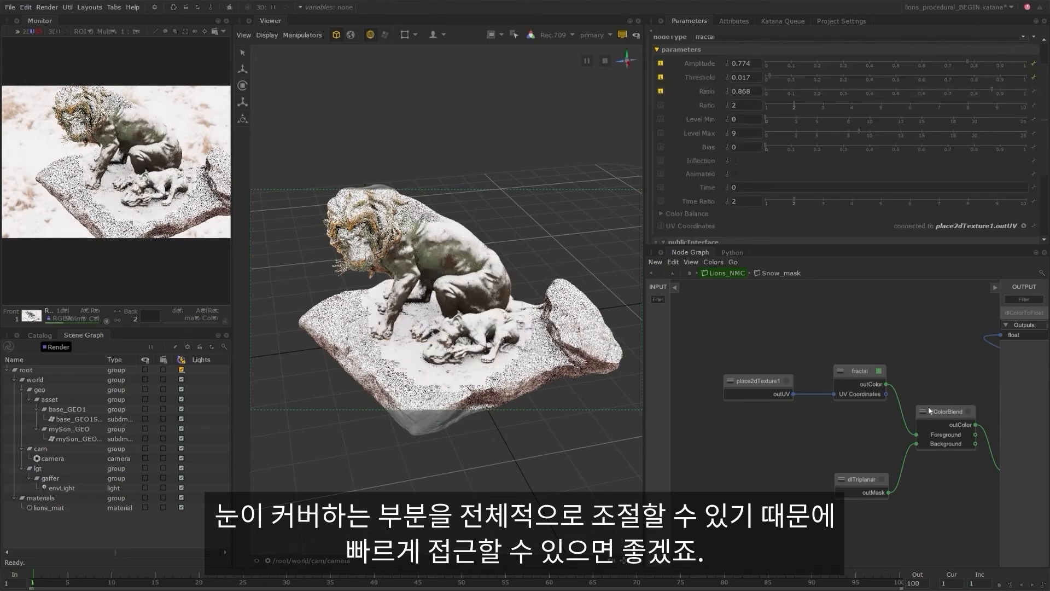
Display dlColorCorrection's parameters, collapse the node and align it between dlColorBlend and dlColorToFloat.
{"action": "middle_click_drag", "start_coordinate": [930, 412], "coordinate": [735, 403]}
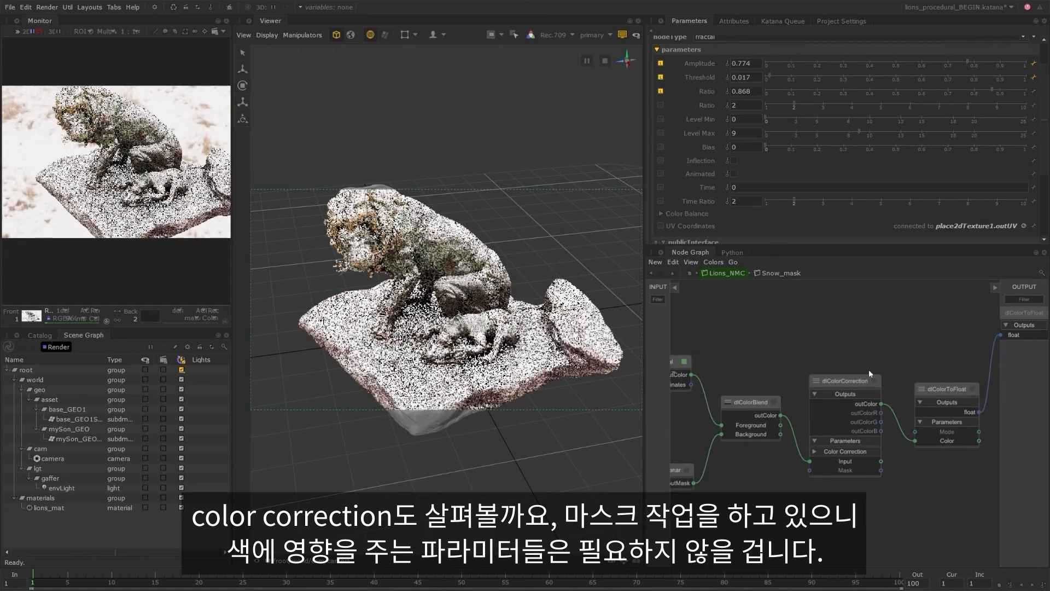
{"action": "left_click", "coordinate": [874, 381]}
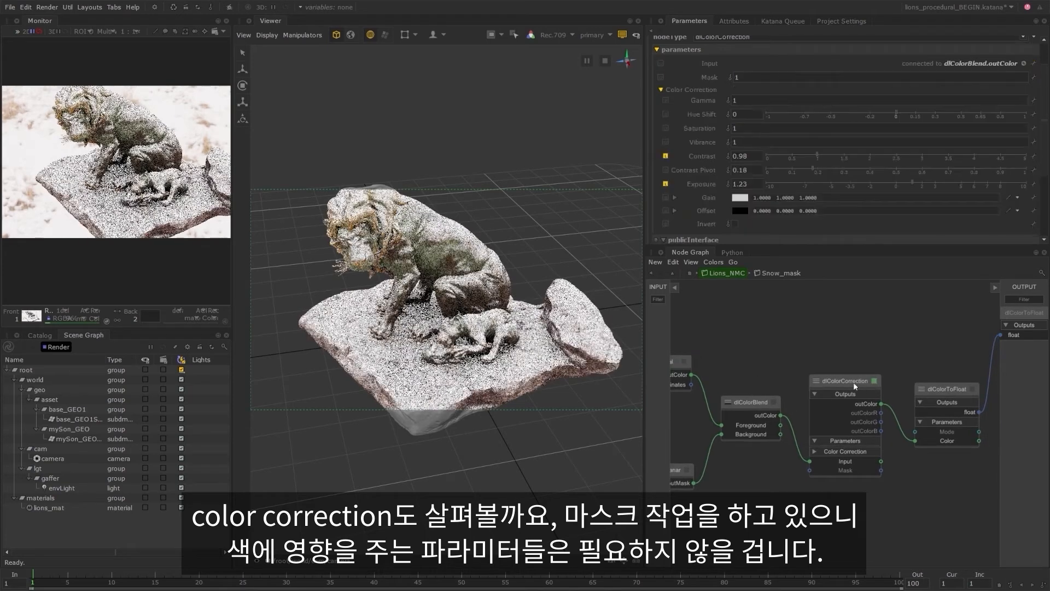
{"action": "left_click", "coordinate": [819, 383]}
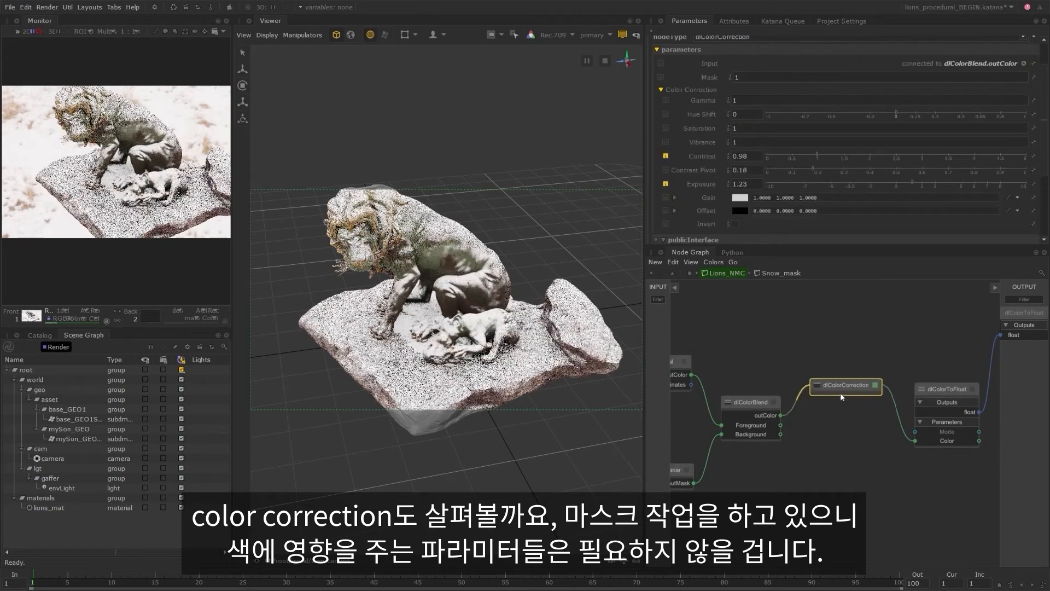
{"action": "left_click_drag", "start_coordinate": [841, 392], "coordinate": [841, 419]}
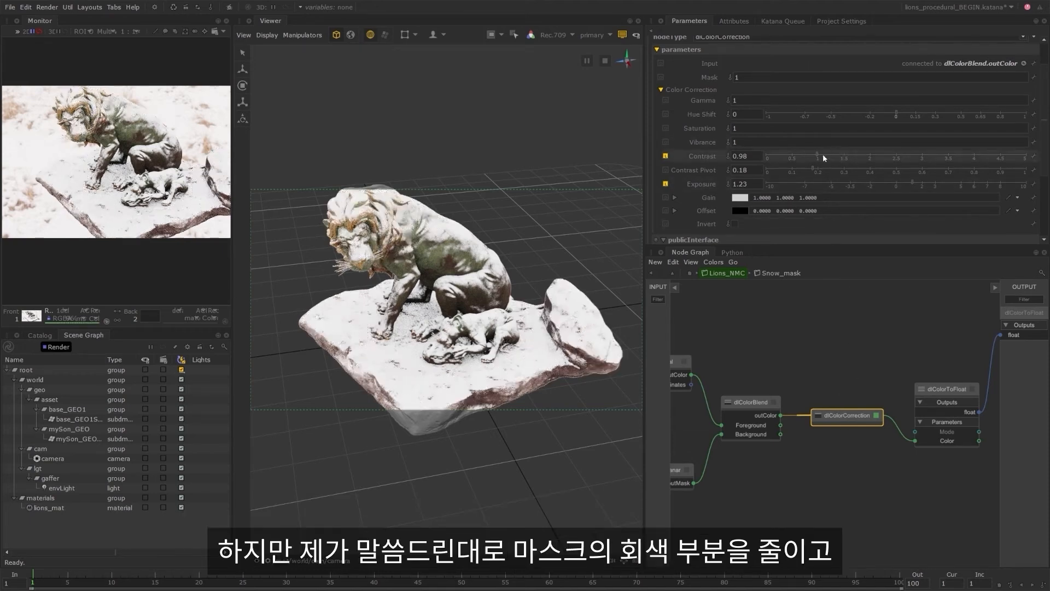
Set dlColorCorrection's Contrast to 1.07 and add it to the material interface.
{"action": "left_click_drag", "start_coordinate": [825, 159], "coordinate": [847, 156]}
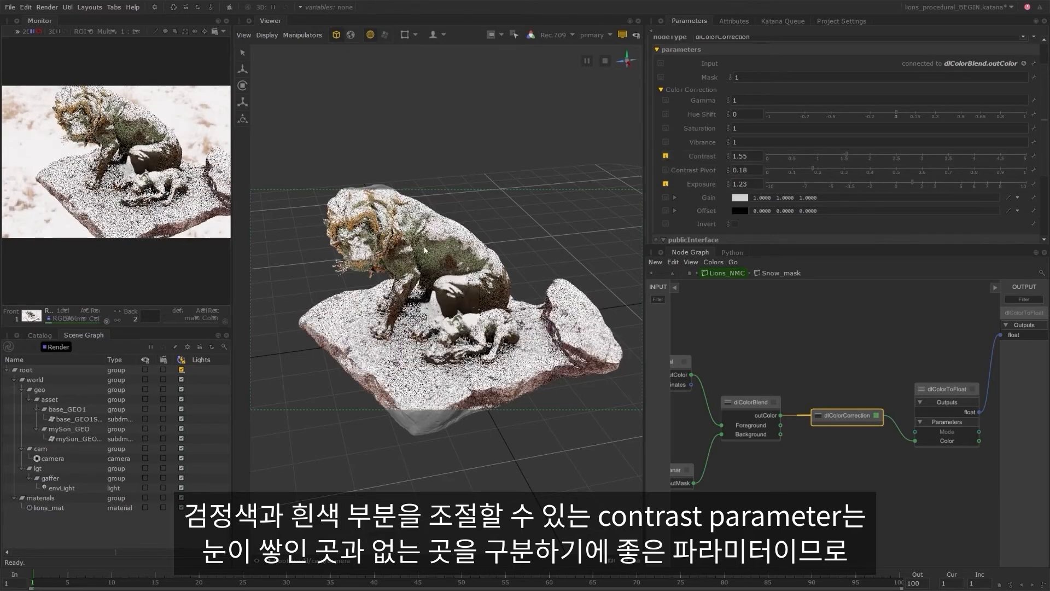
{"action": "scroll", "coordinate": [452, 242], "scroll_direction": "up", "scroll_amount": 5}
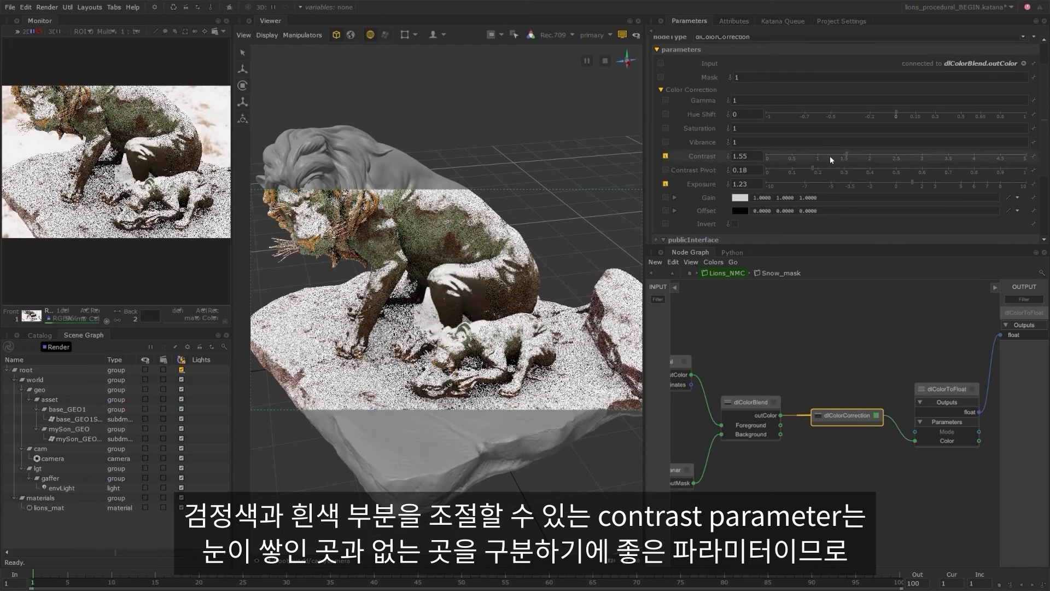
{"action": "left_click_drag", "start_coordinate": [846, 155], "coordinate": [828, 155]}
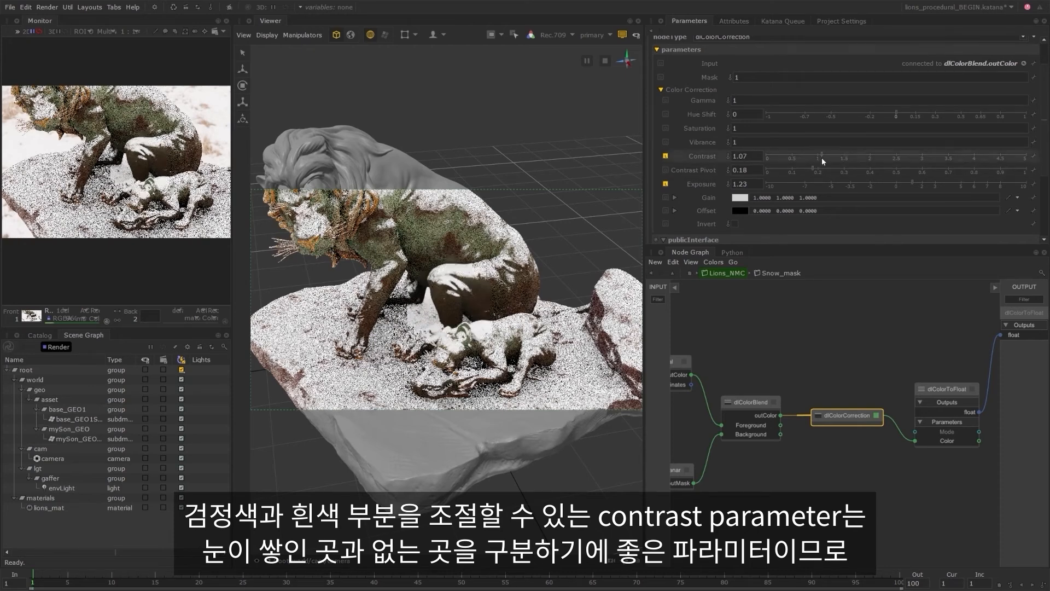
{"action": "right_click", "coordinate": [933, 162]}
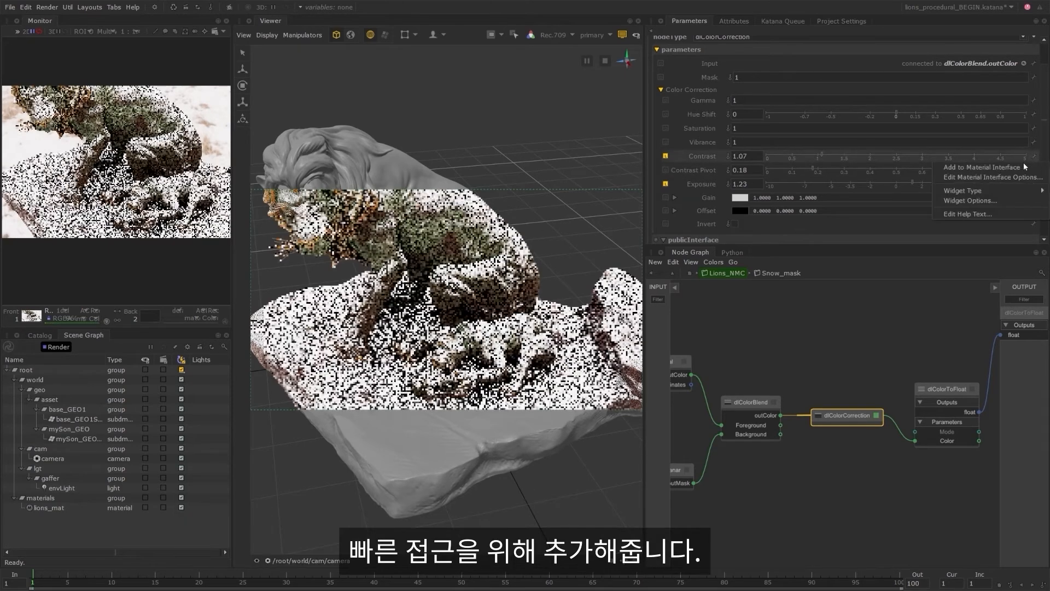
{"action": "left_click", "coordinate": [1003, 169]}
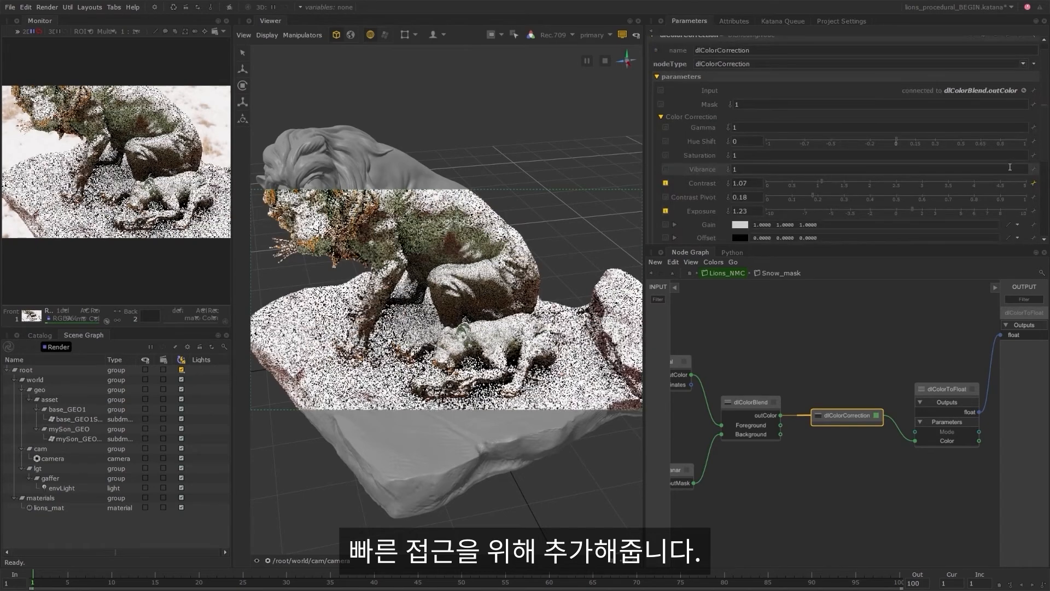
Try dlColorCorrection Exposure values of 0.68, 5, 0.8 and -1.8 to compare the snow coverage on the lions.
{"action": "scroll", "coordinate": [867, 174], "scroll_direction": "down", "scroll_amount": 1}
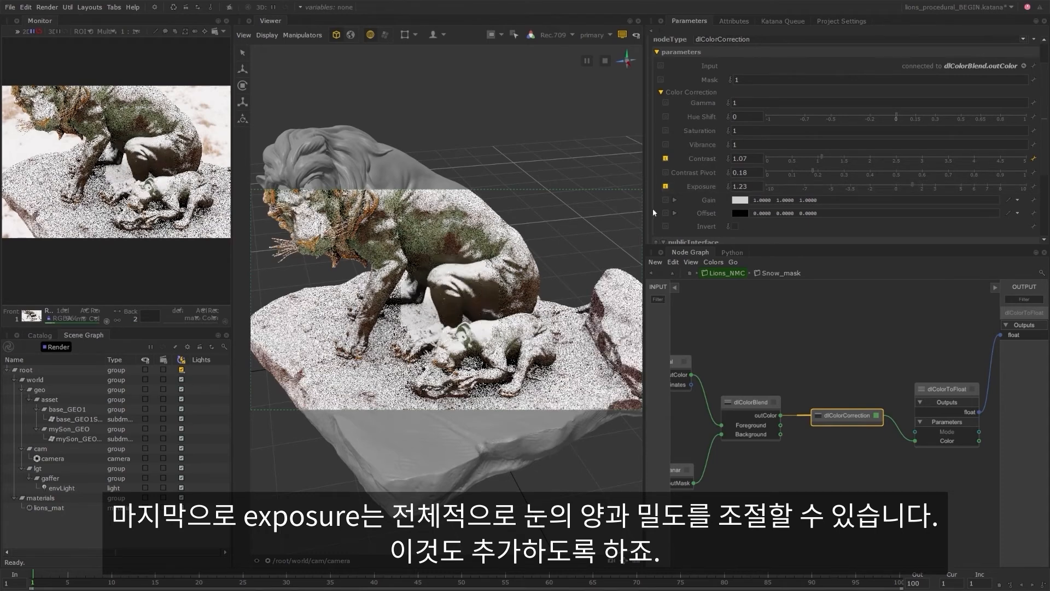
{"action": "left_click", "coordinate": [906, 186]}
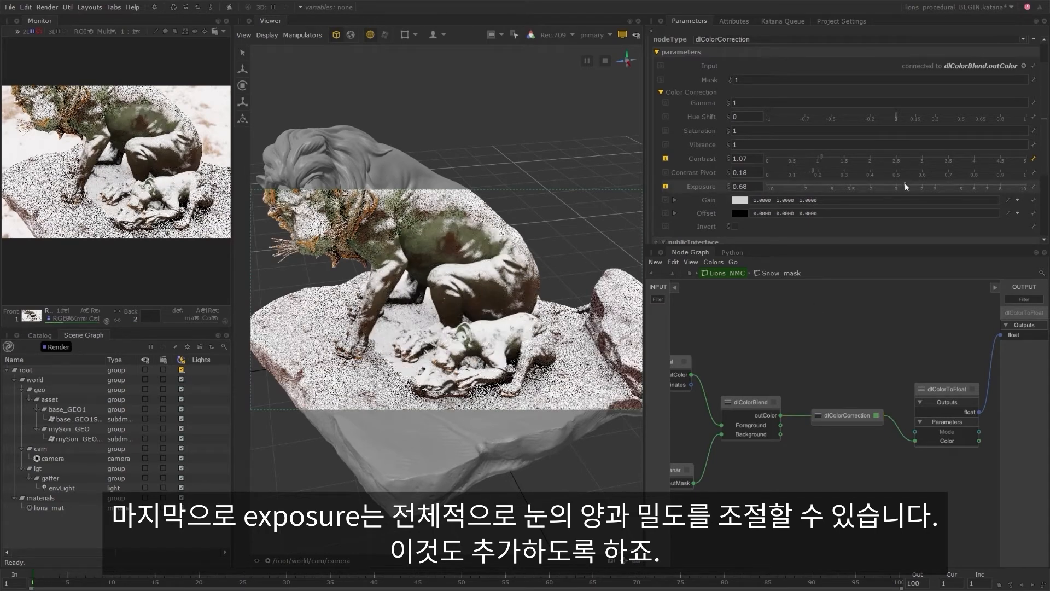
{"action": "left_click", "coordinate": [962, 187]}
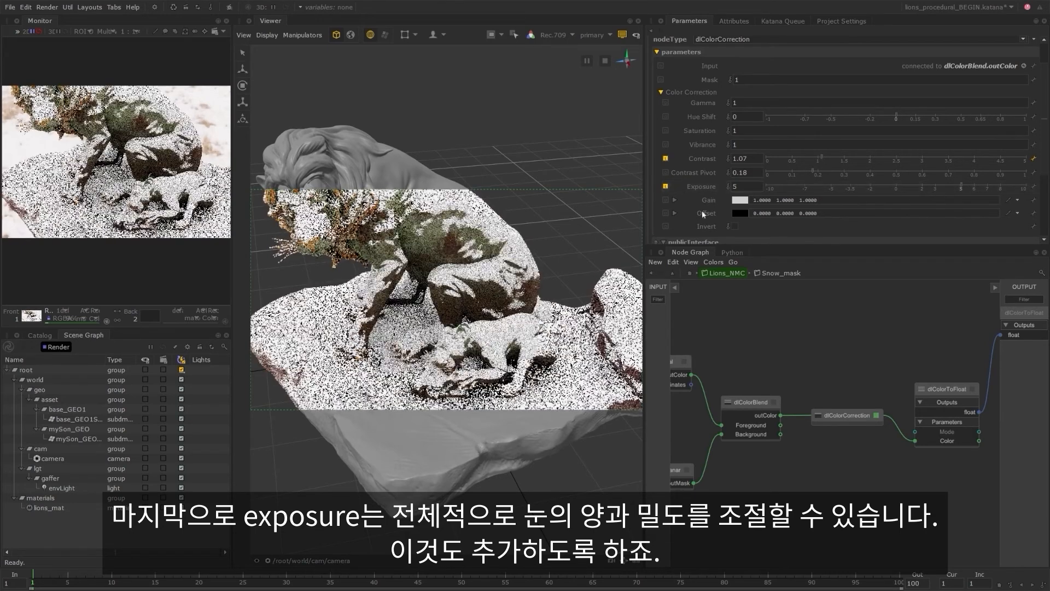
{"action": "left_click", "coordinate": [907, 187]}
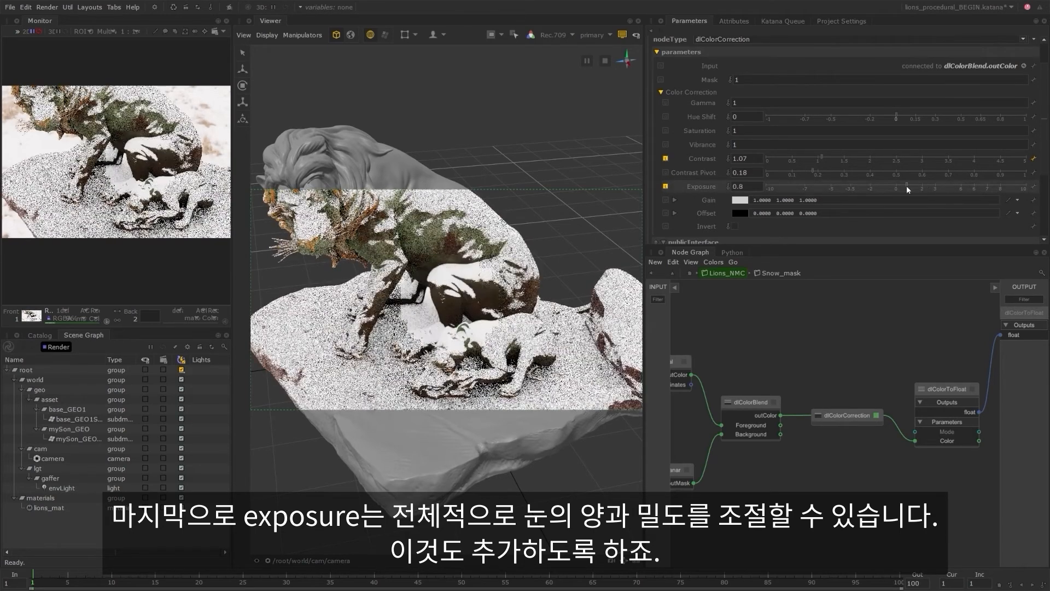
{"action": "left_click", "coordinate": [872, 187]}
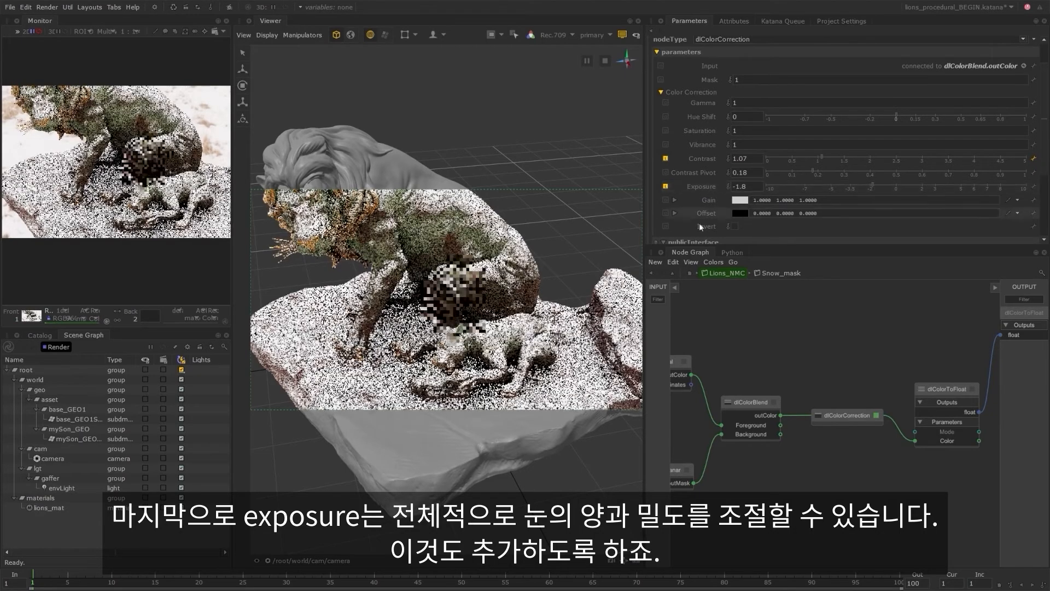
{"action": "left_click_drag", "start_coordinate": [541, 324], "coordinate": [504, 336], "text": "alt"}
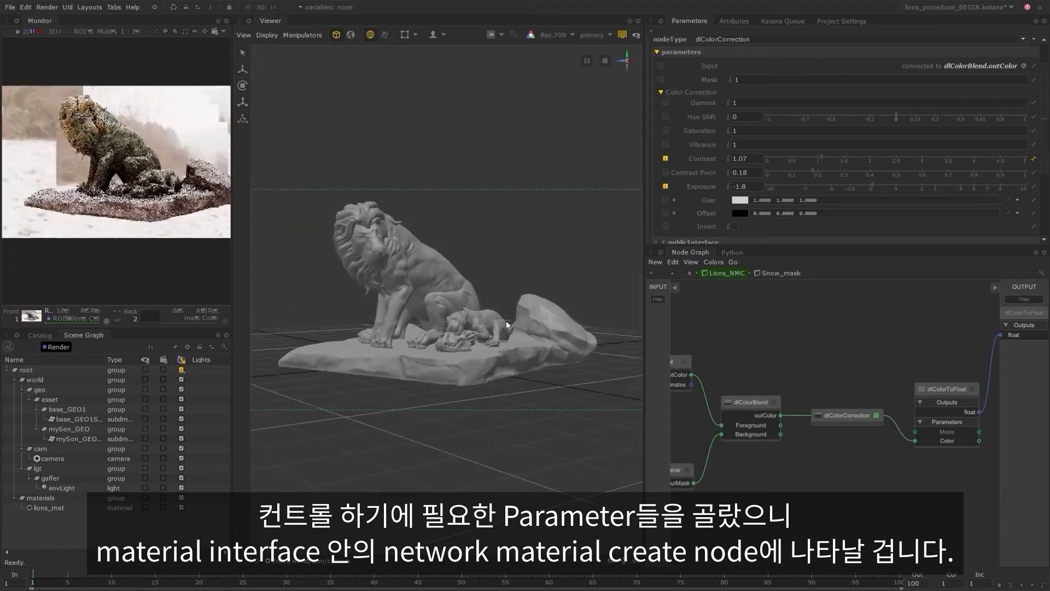
{"action": "left_click_drag", "start_coordinate": [506, 321], "coordinate": [500, 330], "text": "alt"}
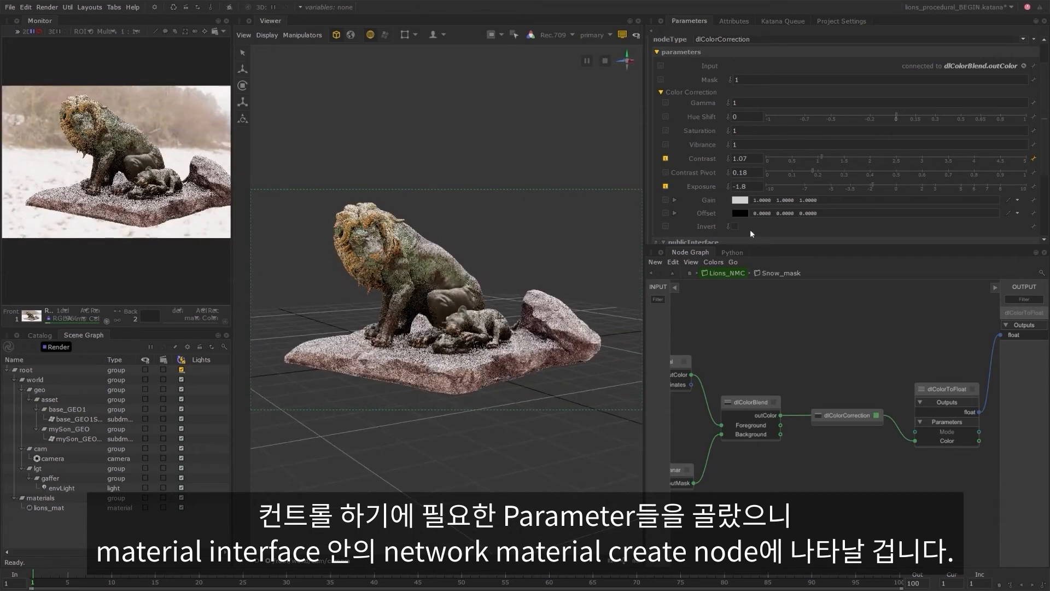
Set dlColorCorrection's Exposure to 0.68 and add it to the material interface.
{"action": "left_click", "coordinate": [886, 187]}
{"action": "left_click_drag", "start_coordinate": [897, 185], "coordinate": [905, 185]}
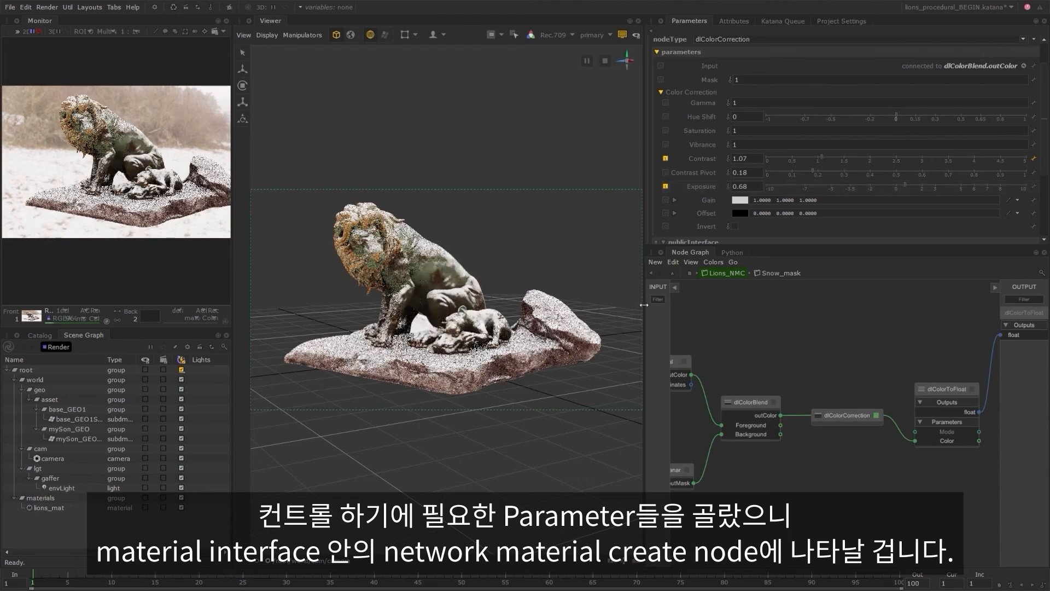
{"action": "left_click", "coordinate": [1033, 186]}
{"action": "left_click", "coordinate": [1024, 198]}
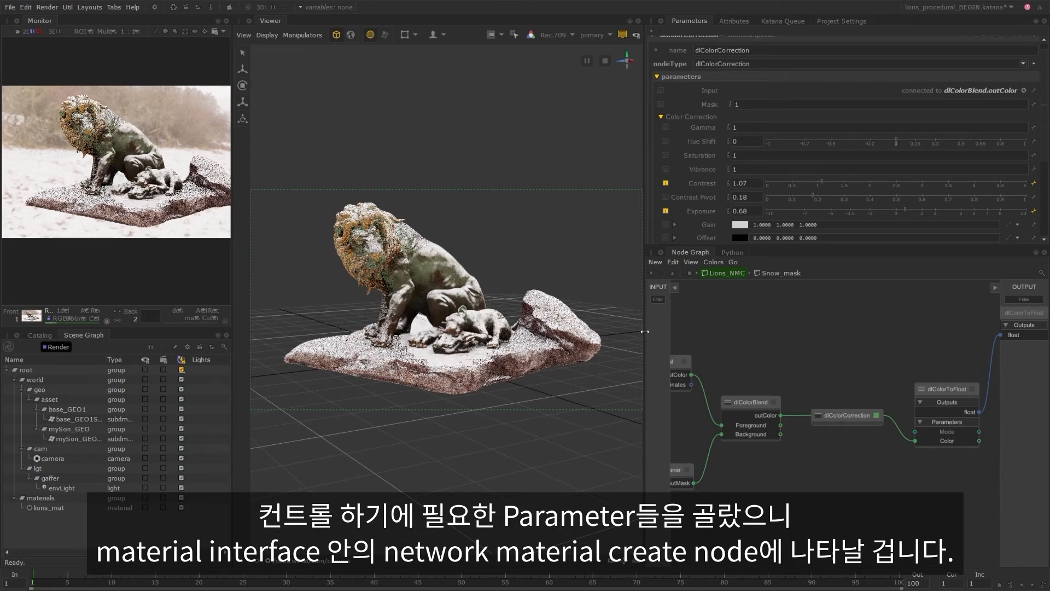
Widen the parameters area and display the exposed Material Interface parameters of Lions_NMC.
{"action": "left_click_drag", "start_coordinate": [646, 329], "coordinate": [623, 334]}
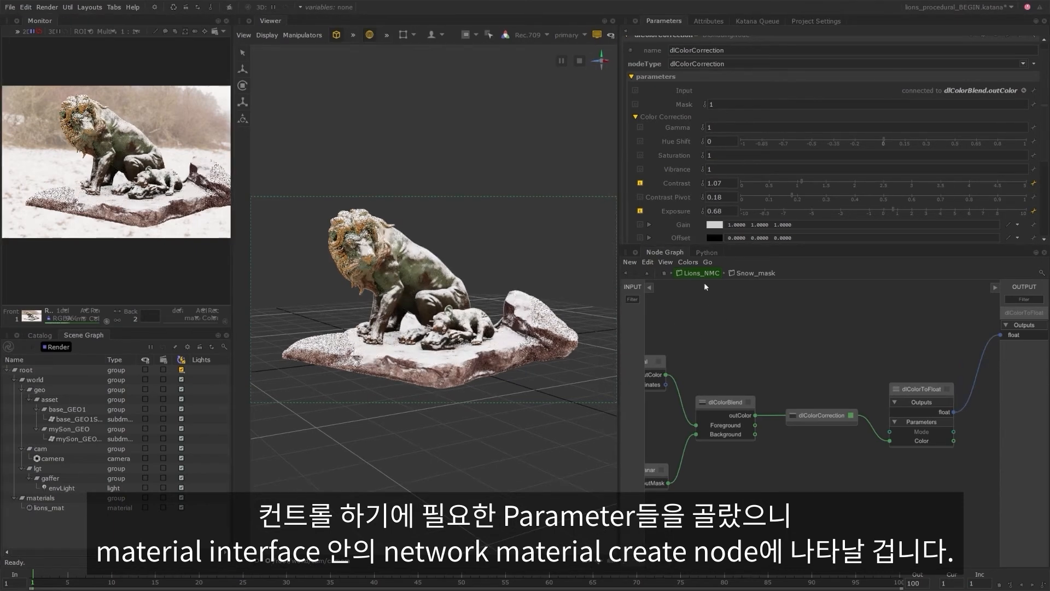
{"action": "left_click", "coordinate": [704, 275]}
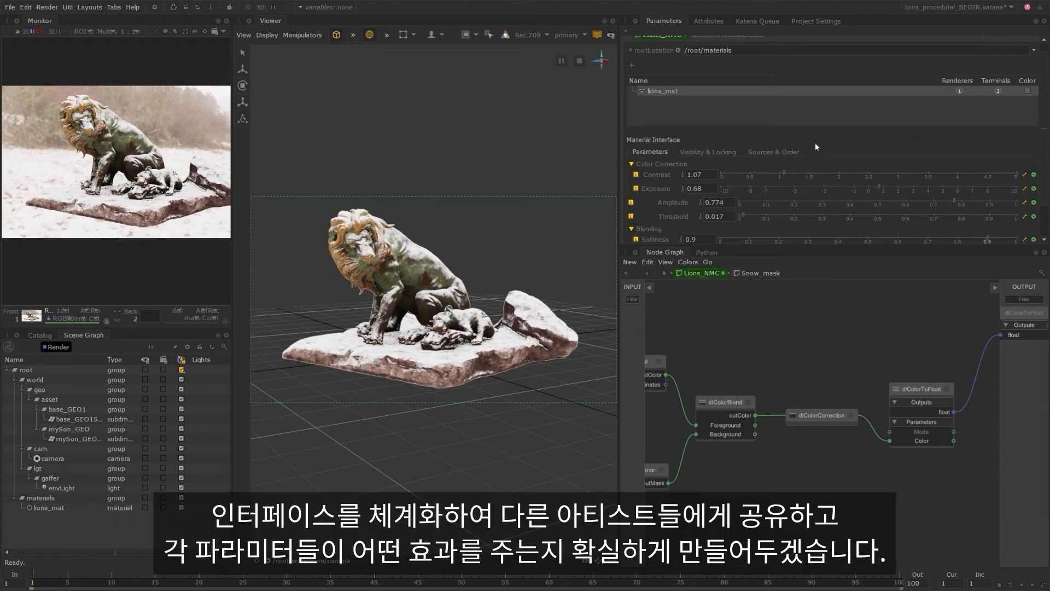
{"action": "scroll", "coordinate": [738, 153], "scroll_direction": "down", "scroll_amount": 2}
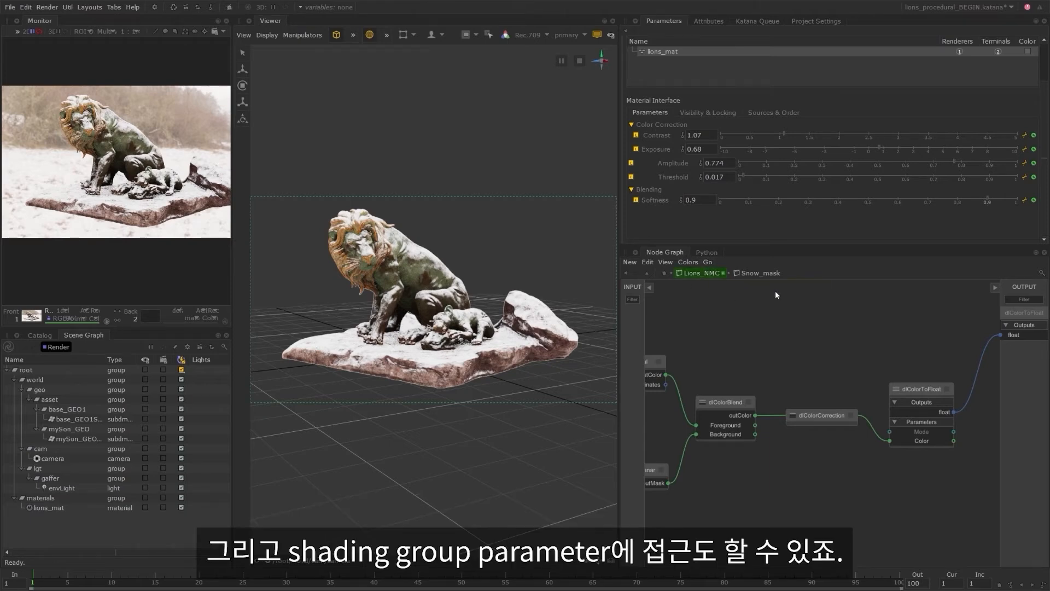
Rename the Contrast parameter in the Lions_NMC material interface to spread with the label Spread, and clear its Color Correction page.
{"action": "left_click", "coordinate": [765, 276]}
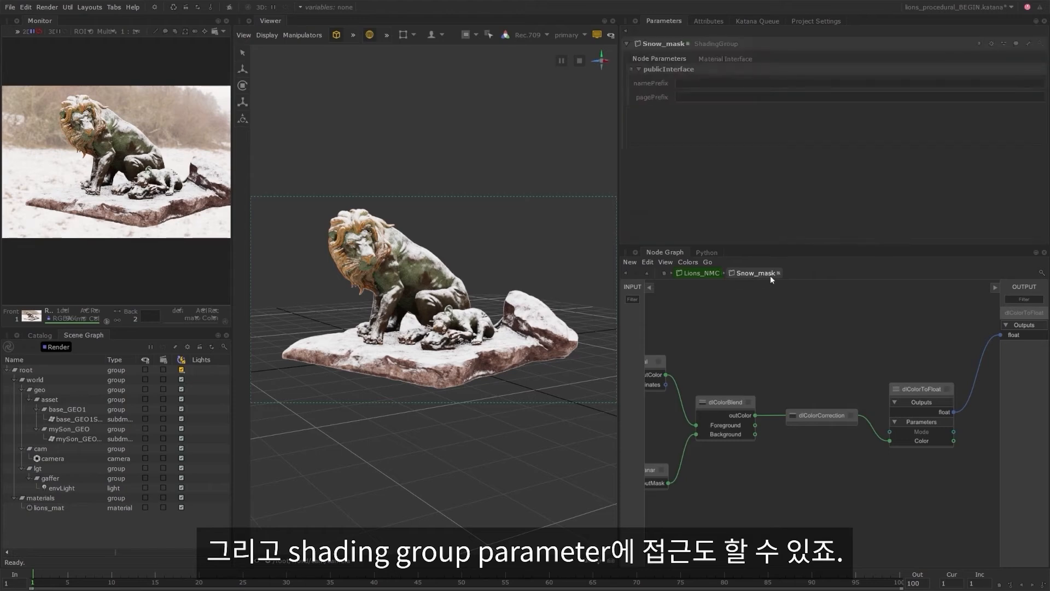
{"action": "left_click", "coordinate": [710, 274]}
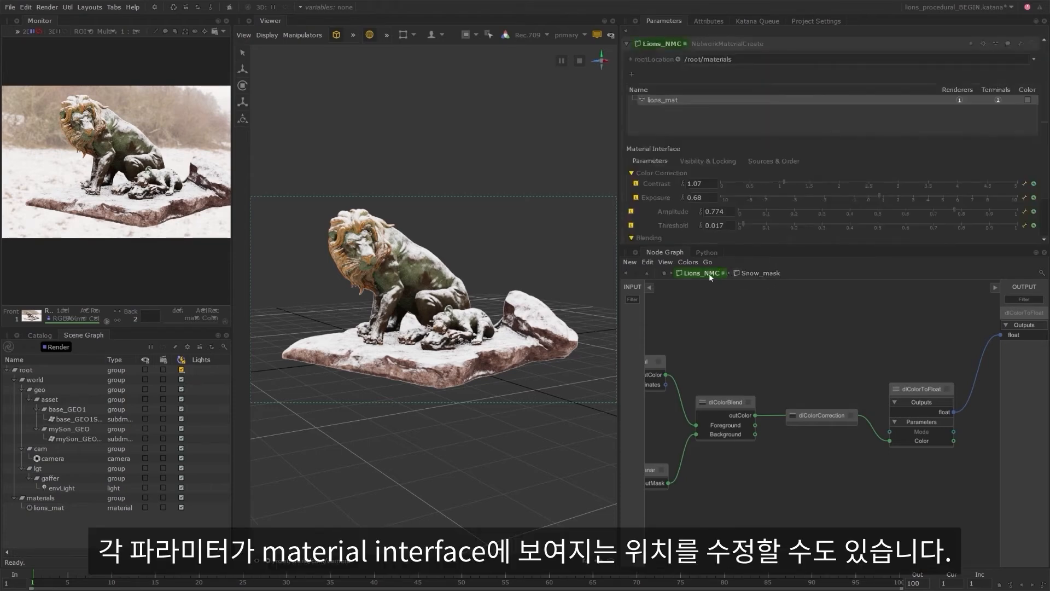
{"action": "left_click_drag", "start_coordinate": [793, 247], "coordinate": [801, 273]}
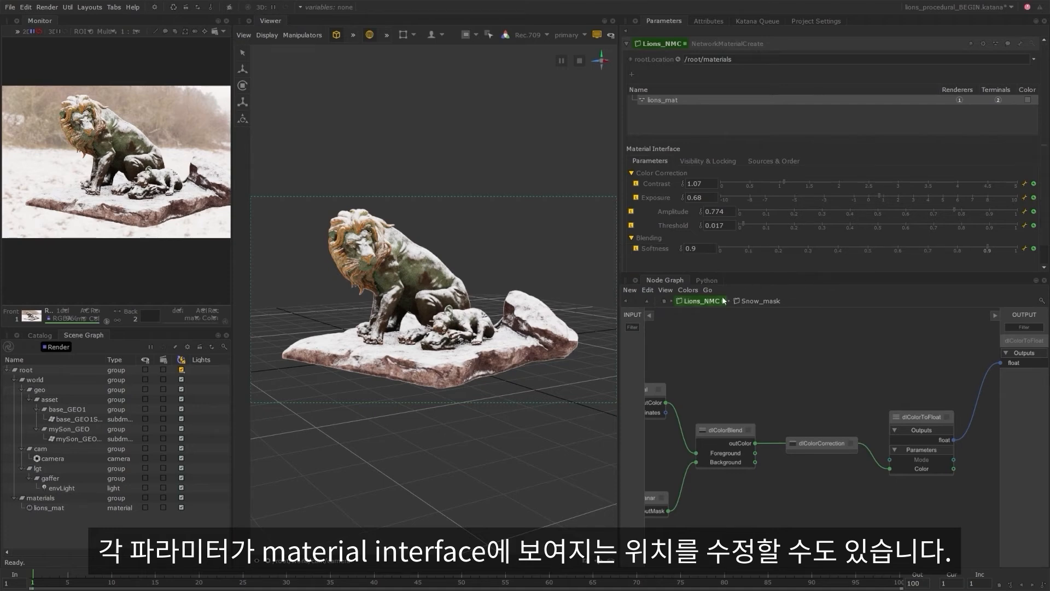
{"action": "right_click", "coordinate": [1018, 186]}
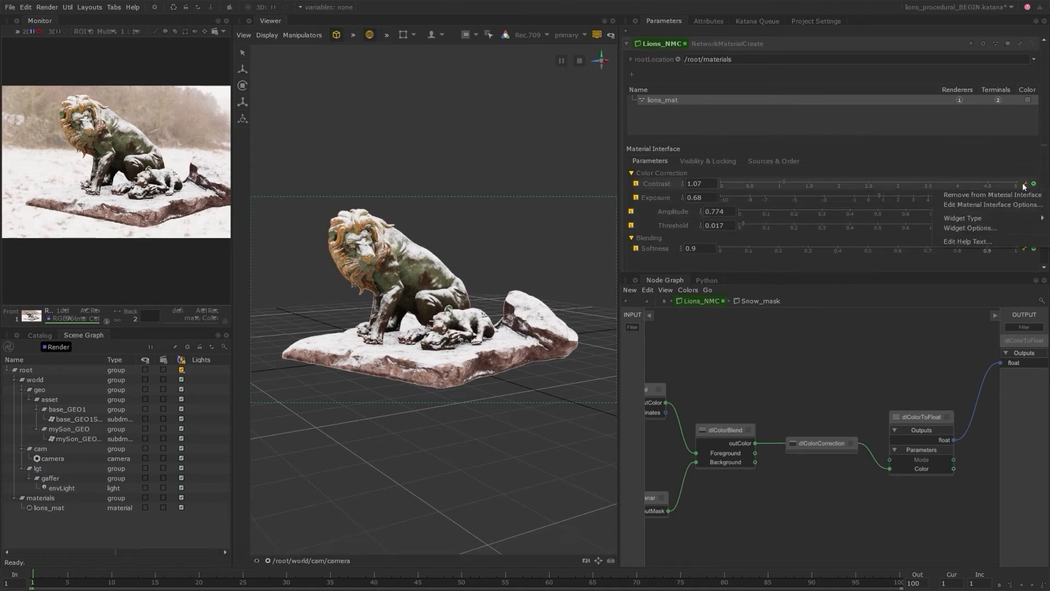
{"action": "left_click", "coordinate": [990, 205]}
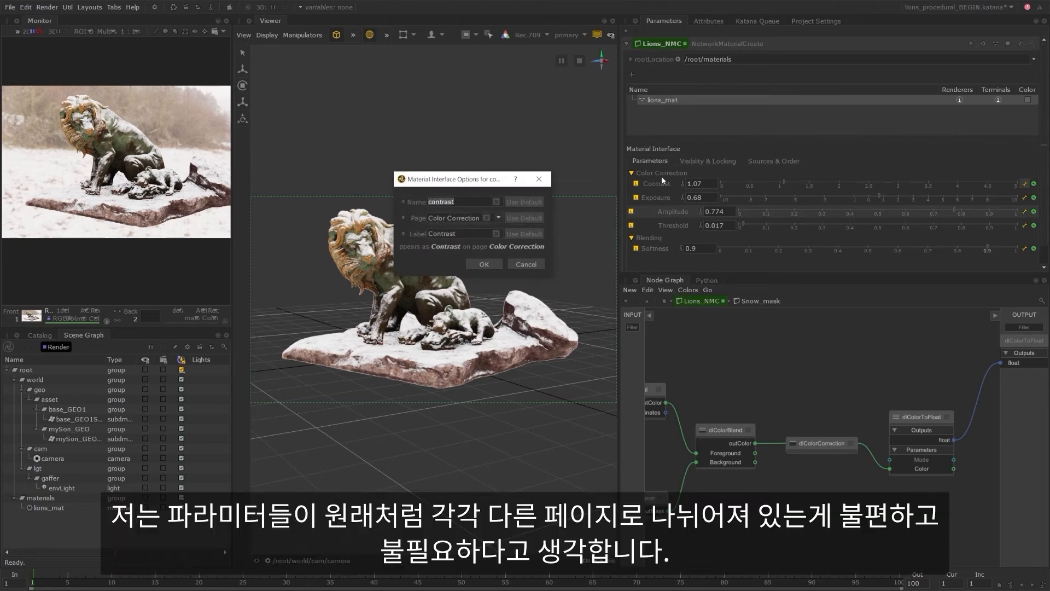
{"action": "left_click", "coordinate": [487, 218]}
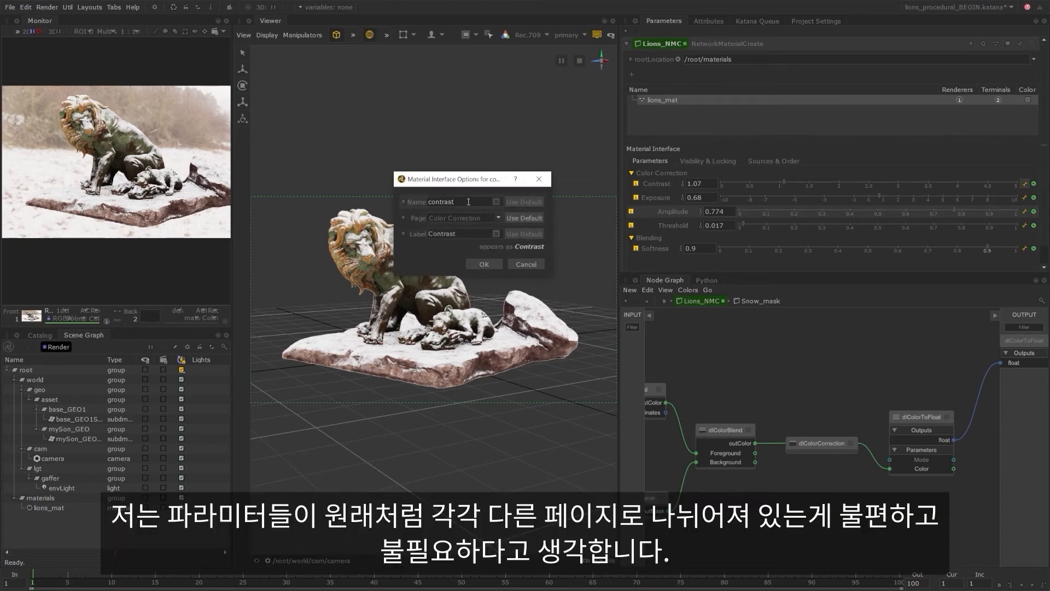
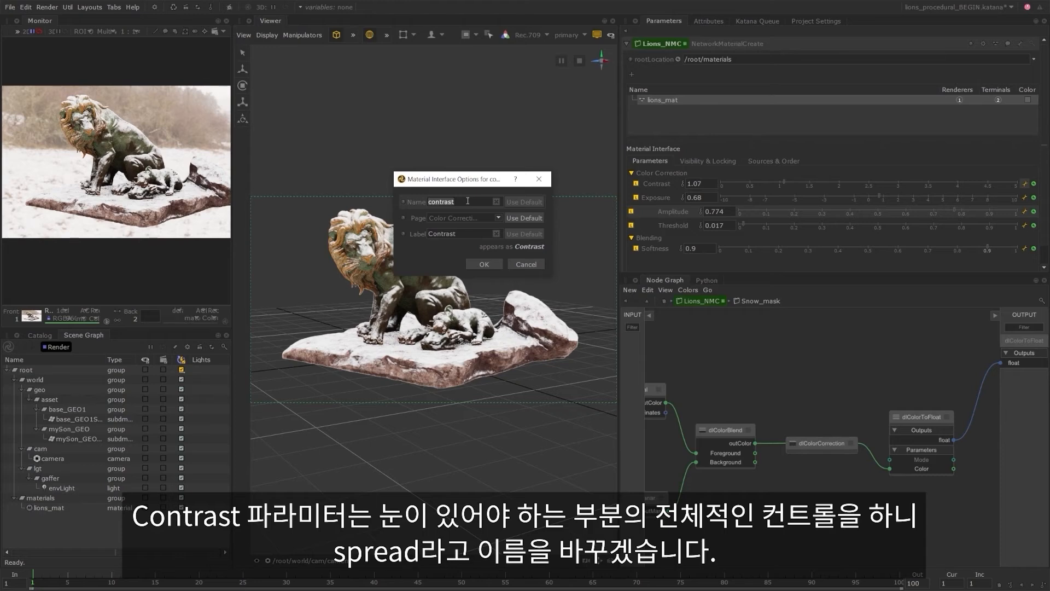
{"action": "type", "text": "spread"}
{"action": "double_click", "coordinate": [459, 234]}
{"action": "type", "text": "Spread"}
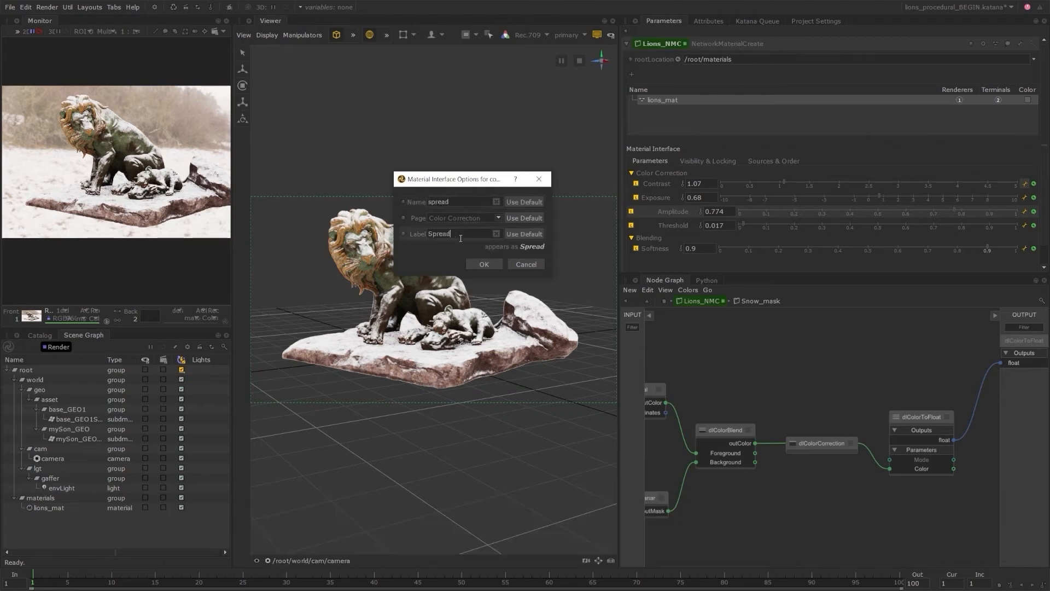
{"action": "left_click", "coordinate": [475, 263]}
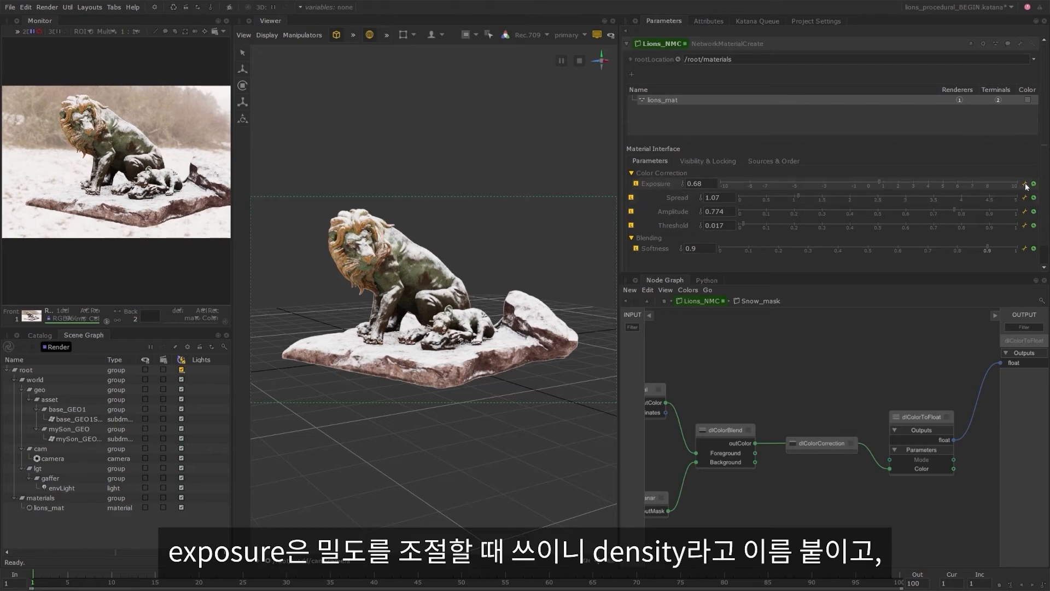
Rename the Exposure interface parameter to density with the label Density, and clear its Color Correction page.
{"action": "right_click", "coordinate": [933, 186]}
{"action": "left_click", "coordinate": [1003, 205]}
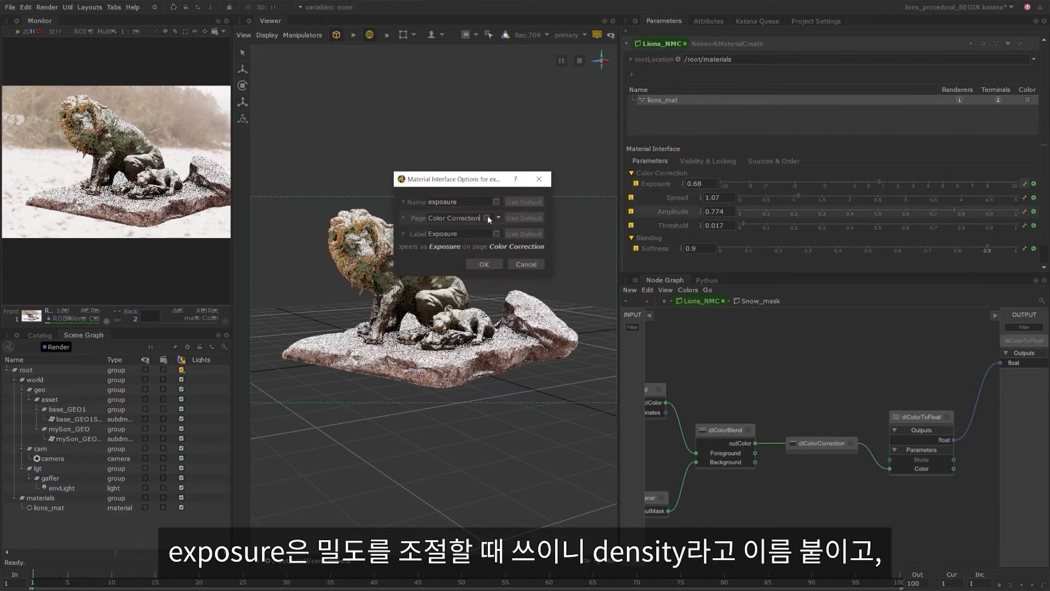
{"action": "double_click", "coordinate": [474, 203]}
{"action": "type", "text": "density"}
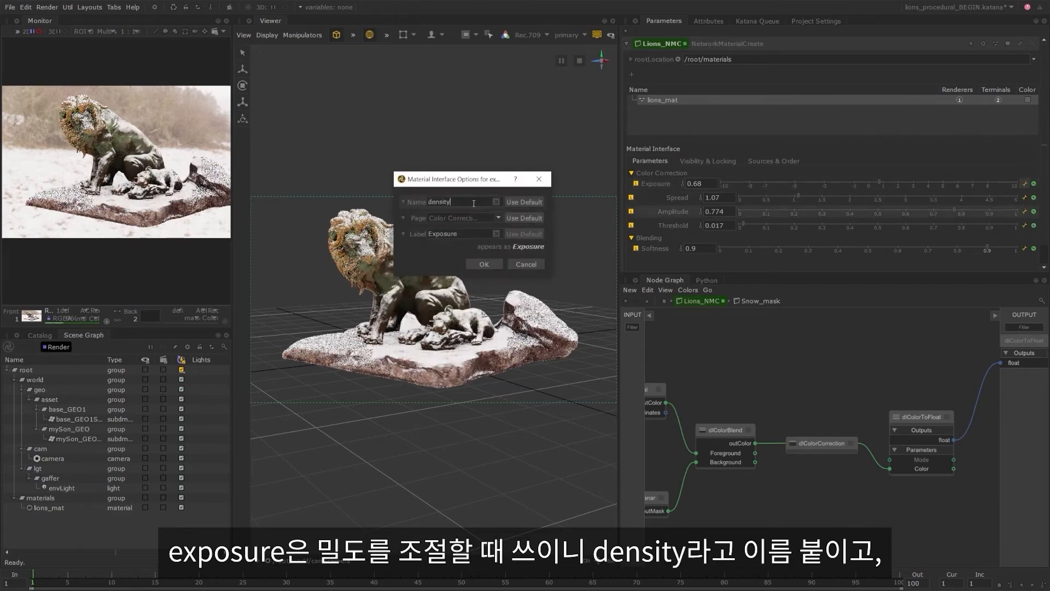
{"action": "double_click", "coordinate": [470, 235]}
{"action": "type", "text": "Density"}
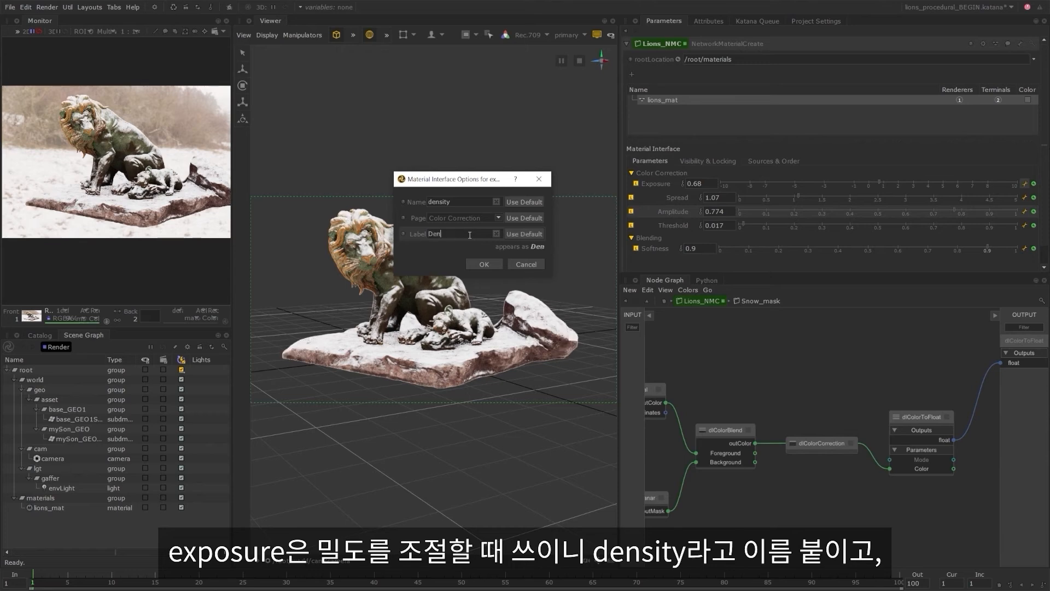
{"action": "left_click", "coordinate": [480, 262]}
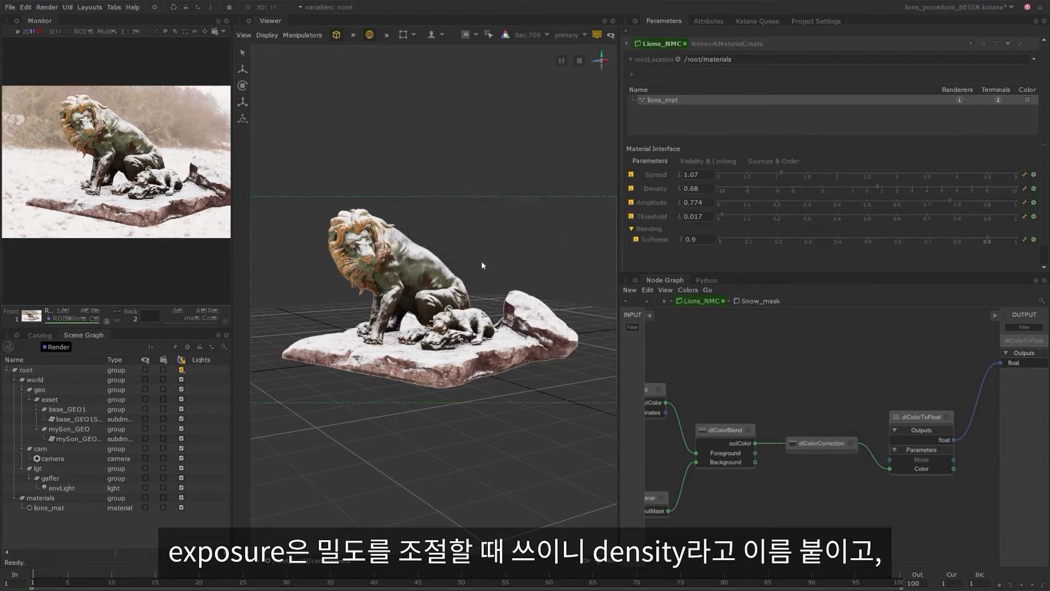
Rename the Amplitude interface parameter to coverage and label it Coverage.
{"action": "right_click", "coordinate": [993, 204]}
{"action": "left_click", "coordinate": [982, 223]}
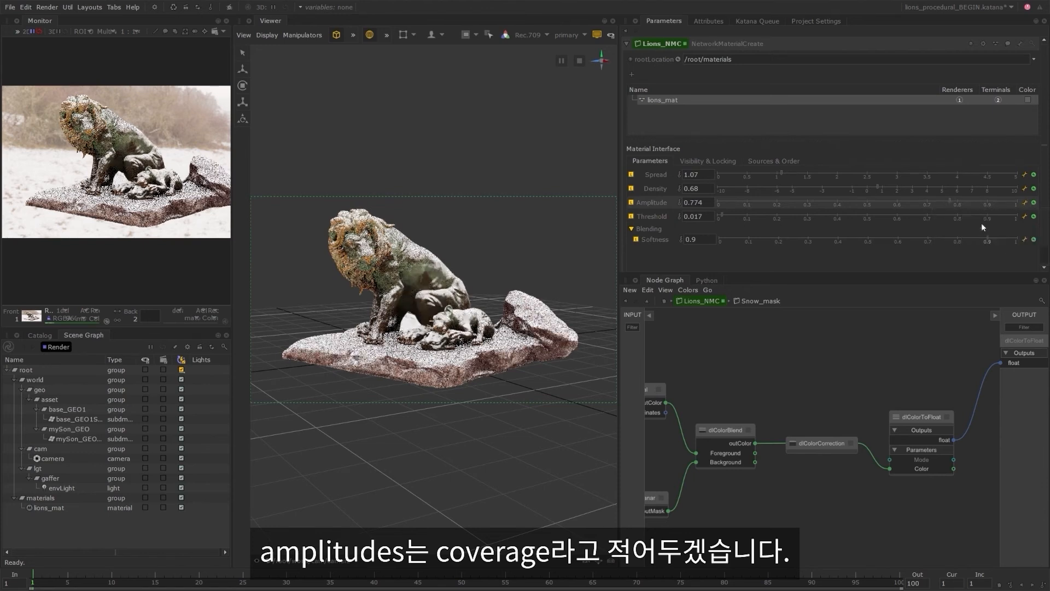
{"action": "type", "text": "coverege"}
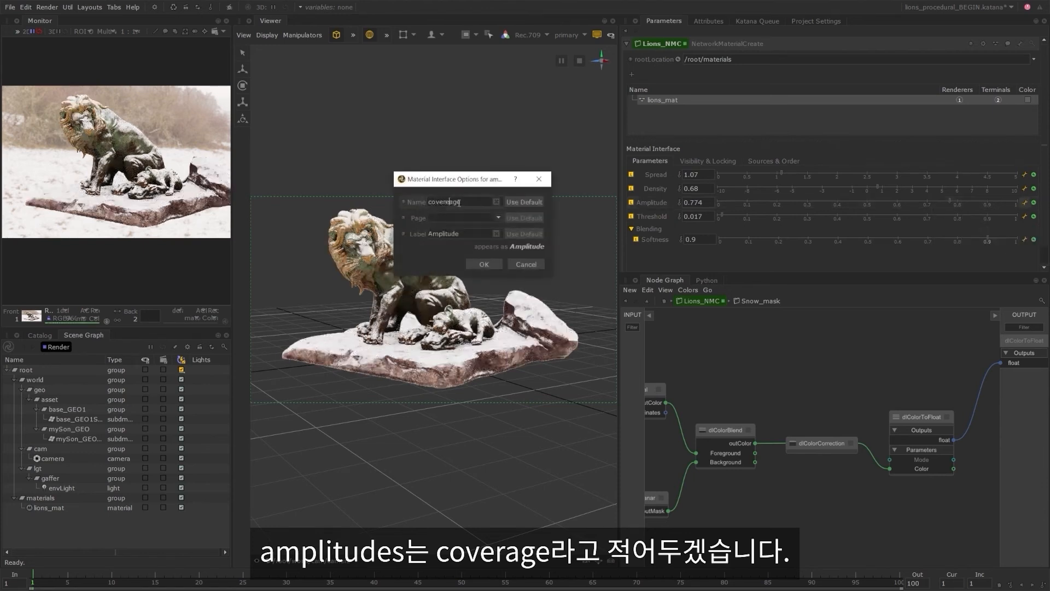
{"action": "key", "text": "Tab"}
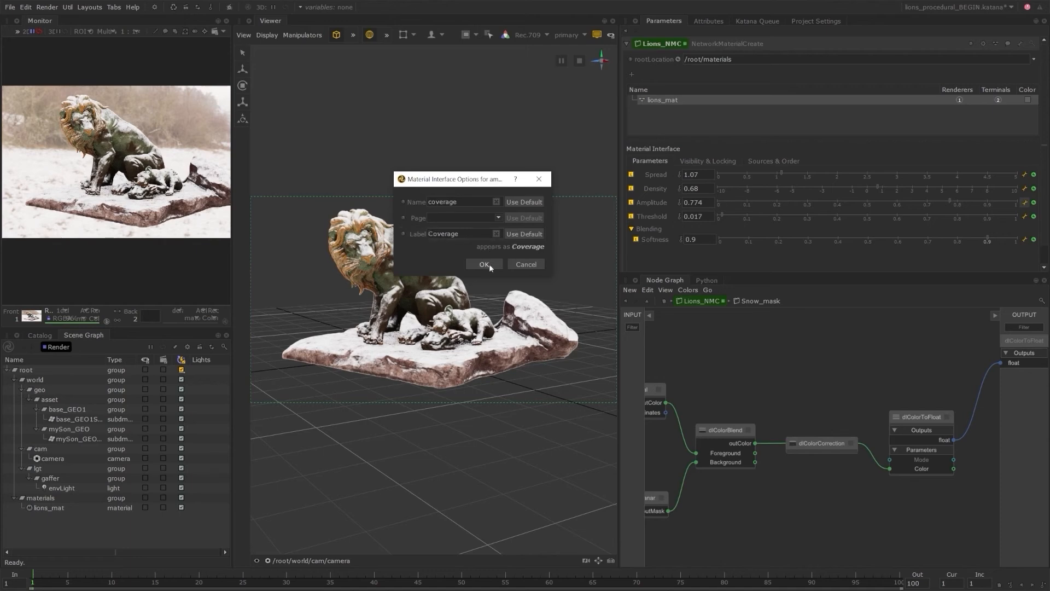
{"action": "left_click", "coordinate": [487, 264]}
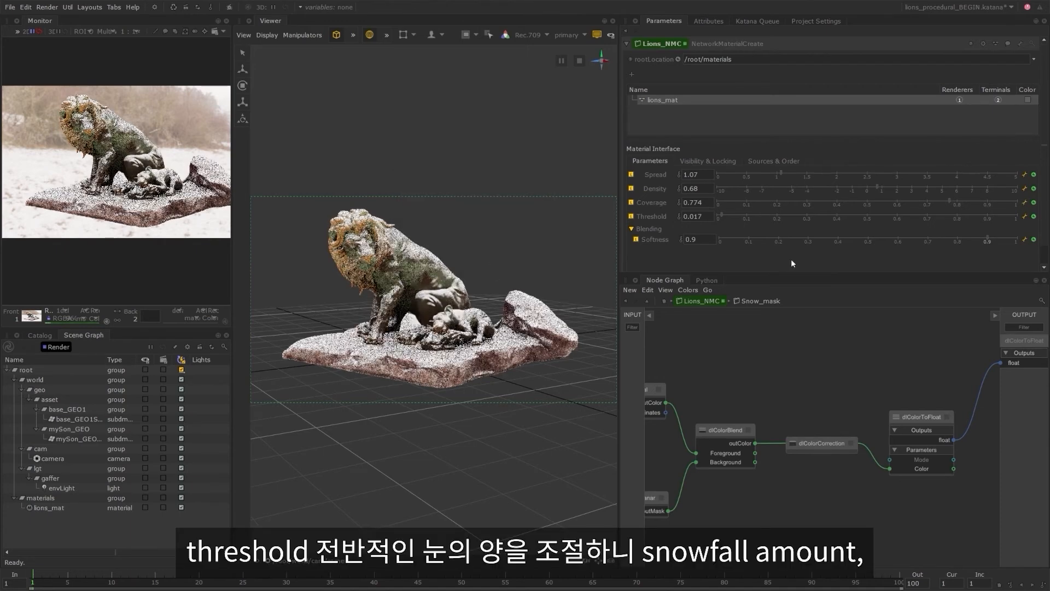
Rename the Threshold interface parameter to snowfall_amount and label it Snowfall Amount.
{"action": "left_click", "coordinate": [1025, 216]}
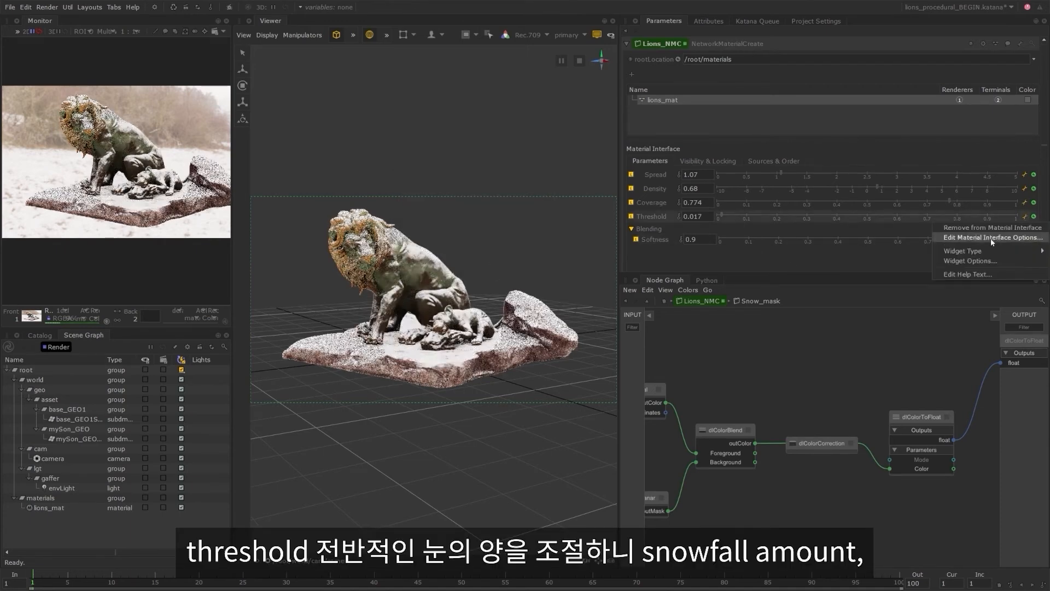
{"action": "left_click", "coordinate": [990, 238]}
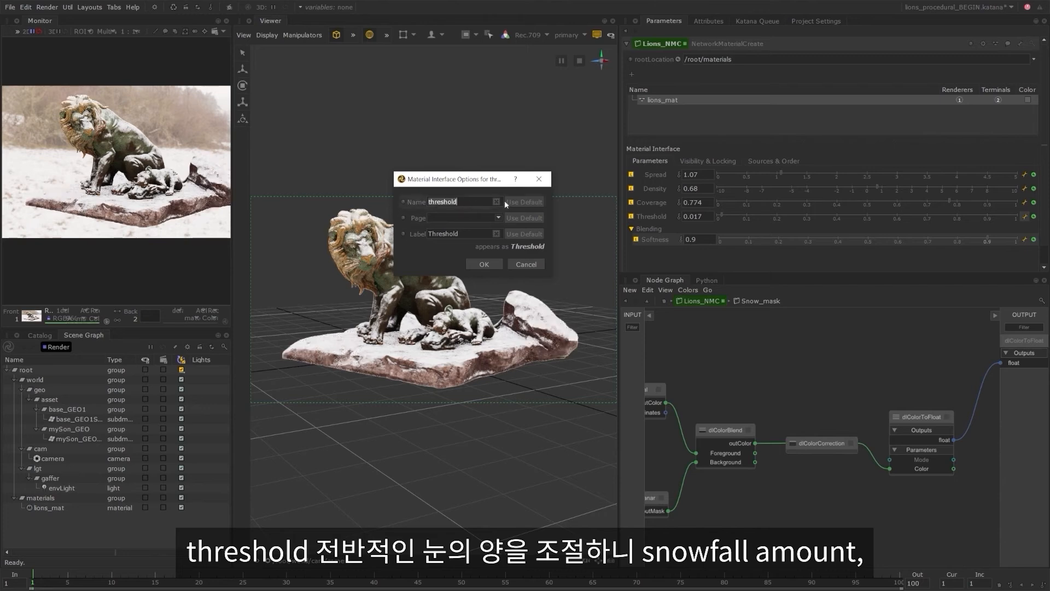
{"action": "type", "text": "Snowfall Amount"}
{"action": "key", "text": "Return"}
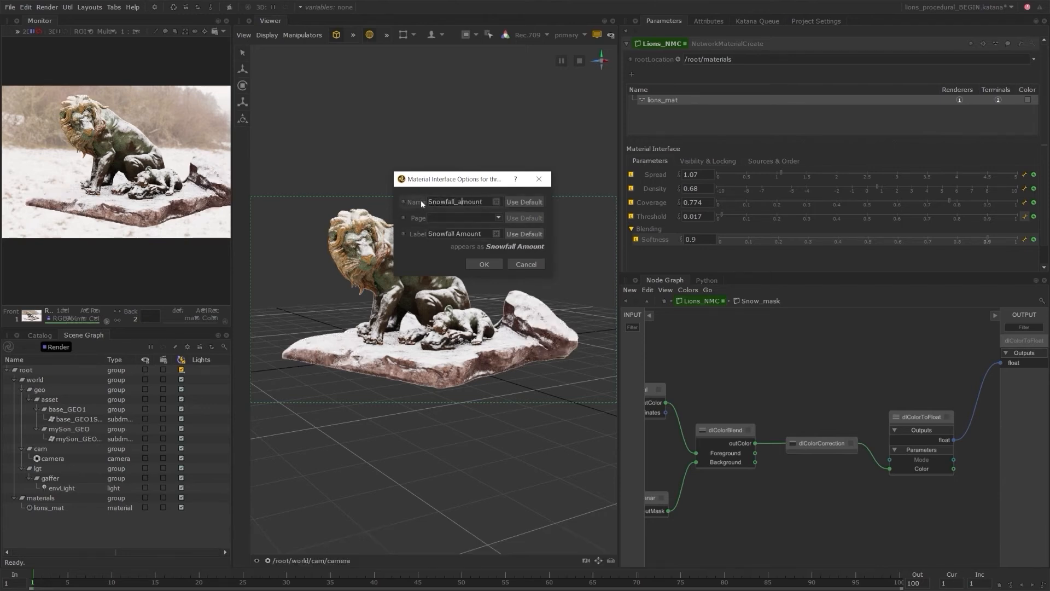
{"action": "left_click", "coordinate": [486, 266]}
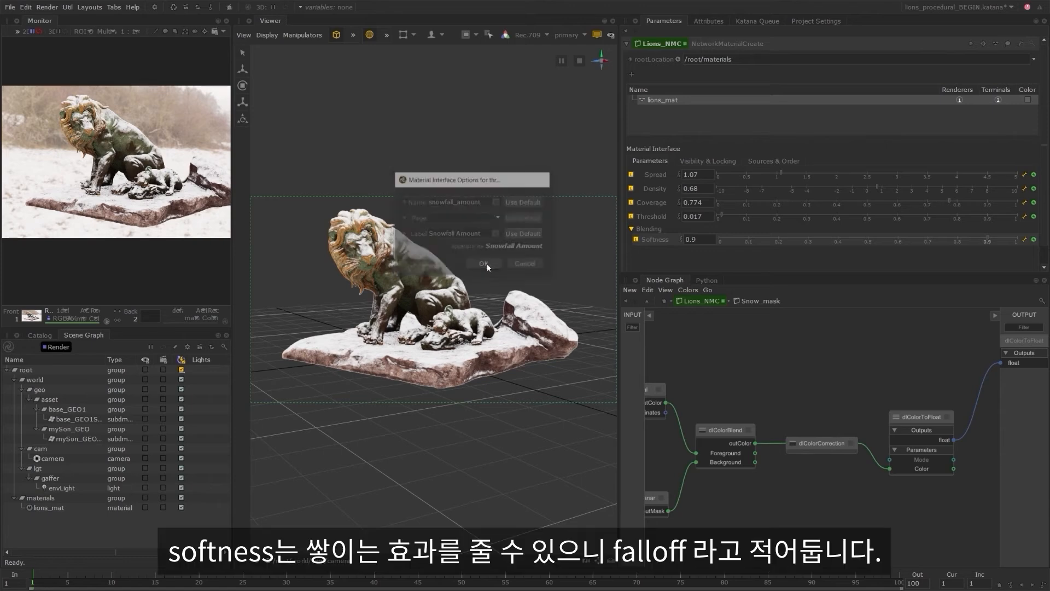
Rename the Softness interface parameter to falloff with the label Falloff, and clear its Blending page.
{"action": "left_click", "coordinate": [1025, 240]}
{"action": "left_click", "coordinate": [996, 254]}
{"action": "type", "text": "falloff"}
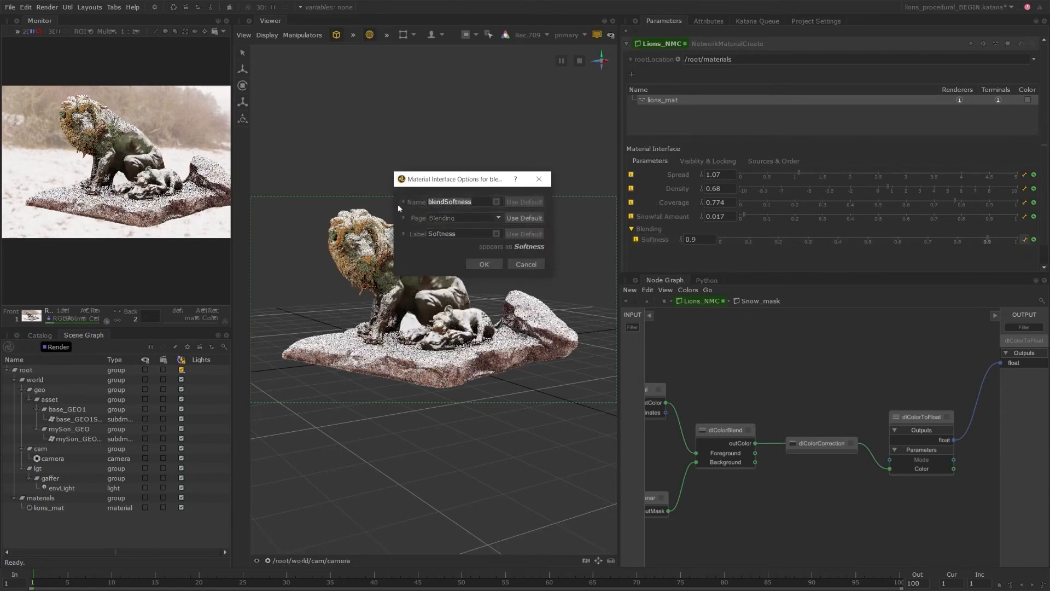
{"action": "key", "text": "Return"}
{"action": "left_click", "coordinate": [485, 264]}
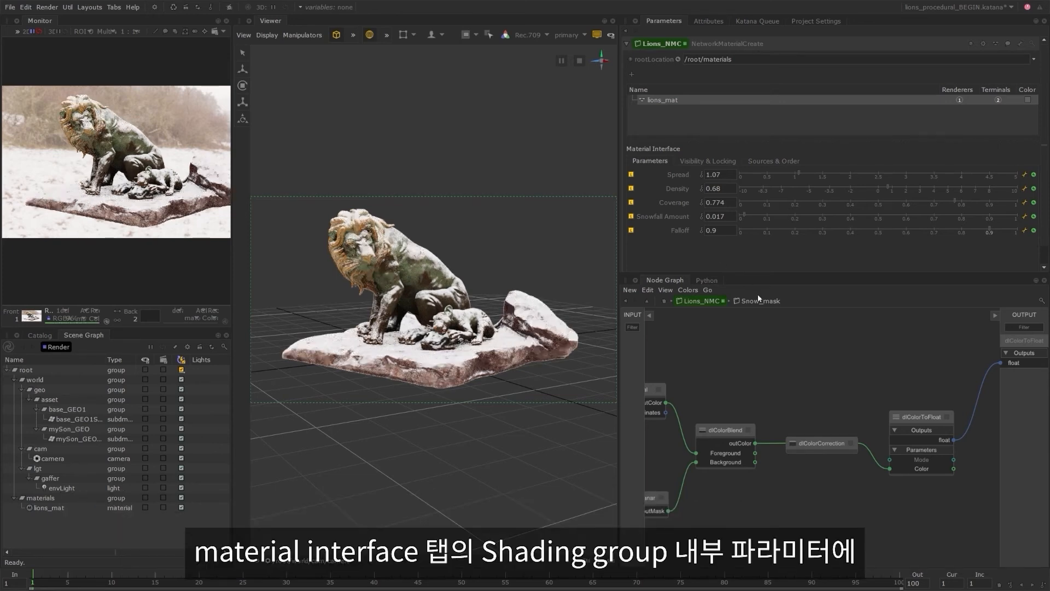
Reorder the Material Interface parameters of the Snow_mask group as snowfall_amount, density, coverage, falloff, spread.
{"action": "key", "text": "e"}
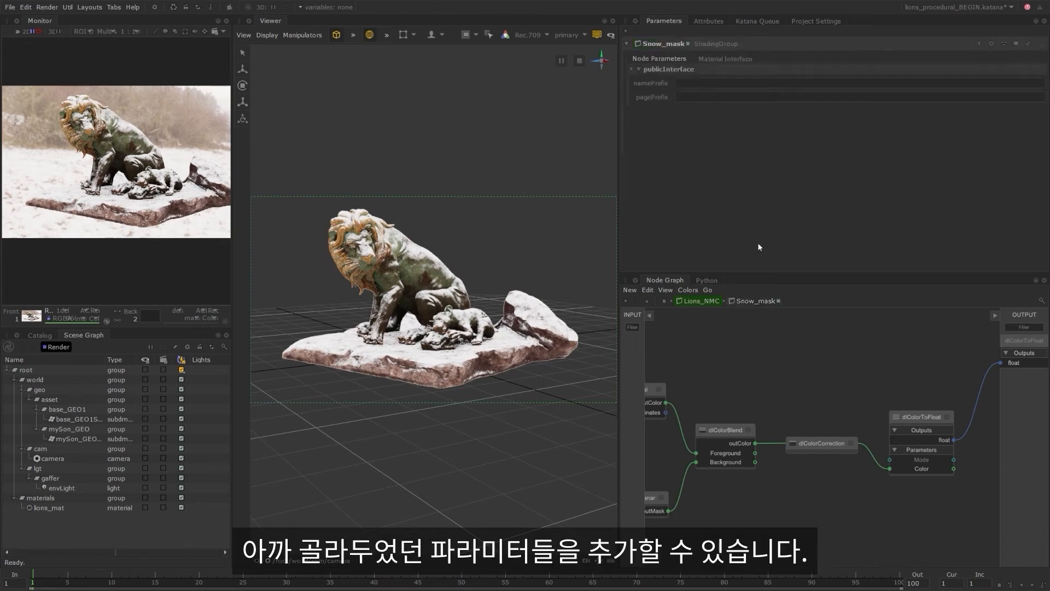
{"action": "left_click", "coordinate": [734, 59]}
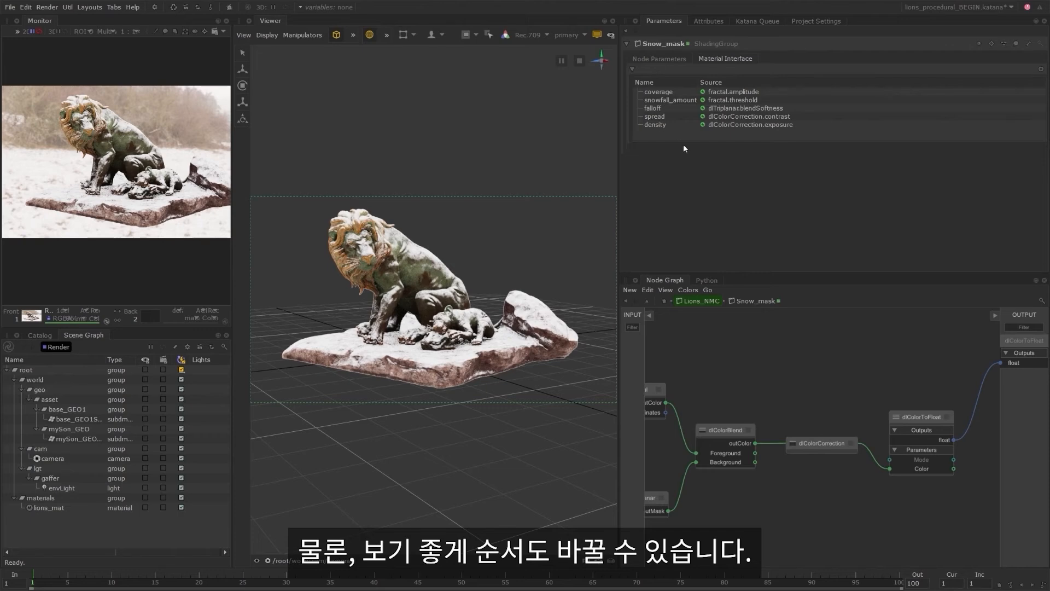
{"action": "mouse_move", "coordinate": [668, 117]}
{"action": "left_mouse_down"}
{"action": "mouse_move", "coordinate": [680, 88]}
{"action": "mouse_move", "coordinate": [672, 115]}
{"action": "mouse_move", "coordinate": [677, 104]}
{"action": "left_mouse_up"}
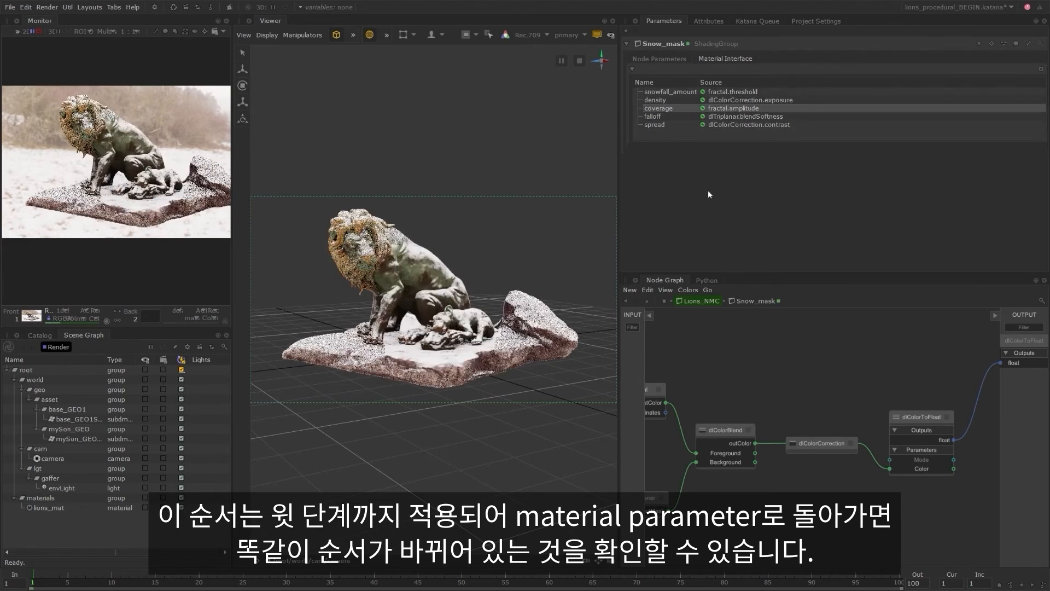
Show the Lions_NMC parameters alongside Snow_mask and reorder the group's interface parameters as snowfall_amount, coverage, density, spread, falloff.
{"action": "left_click", "coordinate": [706, 302]}
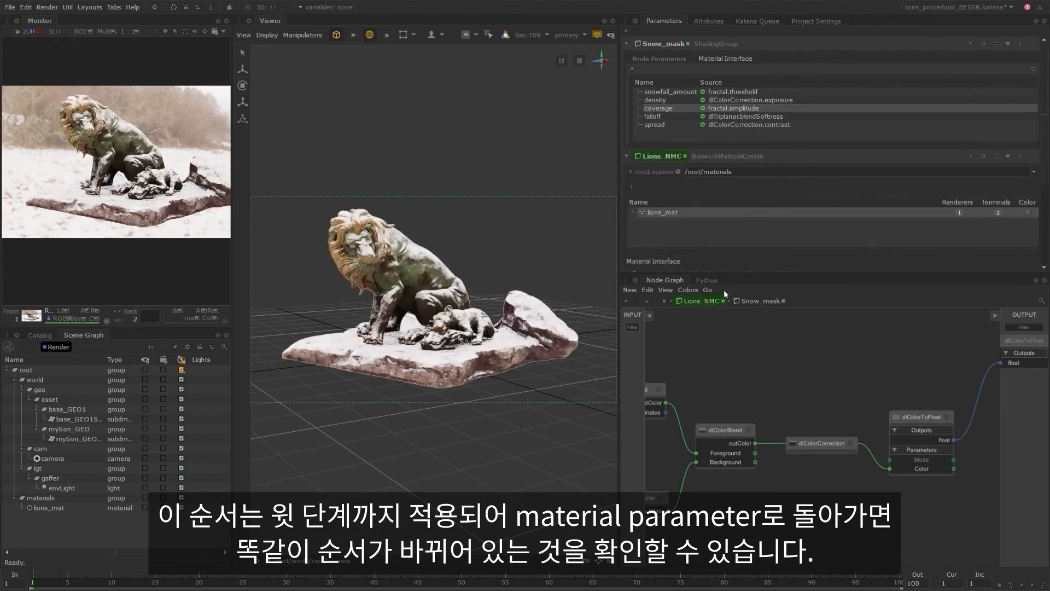
{"action": "left_click_drag", "start_coordinate": [724, 277], "coordinate": [788, 361]}
{"action": "left_click", "coordinate": [772, 273]}
{"action": "left_click", "coordinate": [665, 274]}
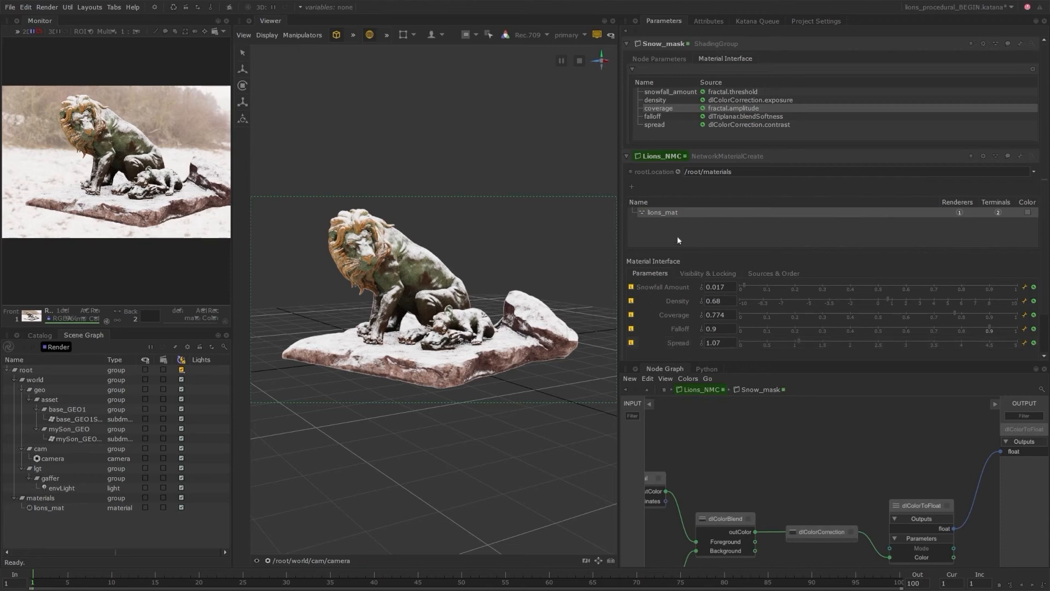
{"action": "left_click_drag", "start_coordinate": [687, 124], "coordinate": [687, 96]}
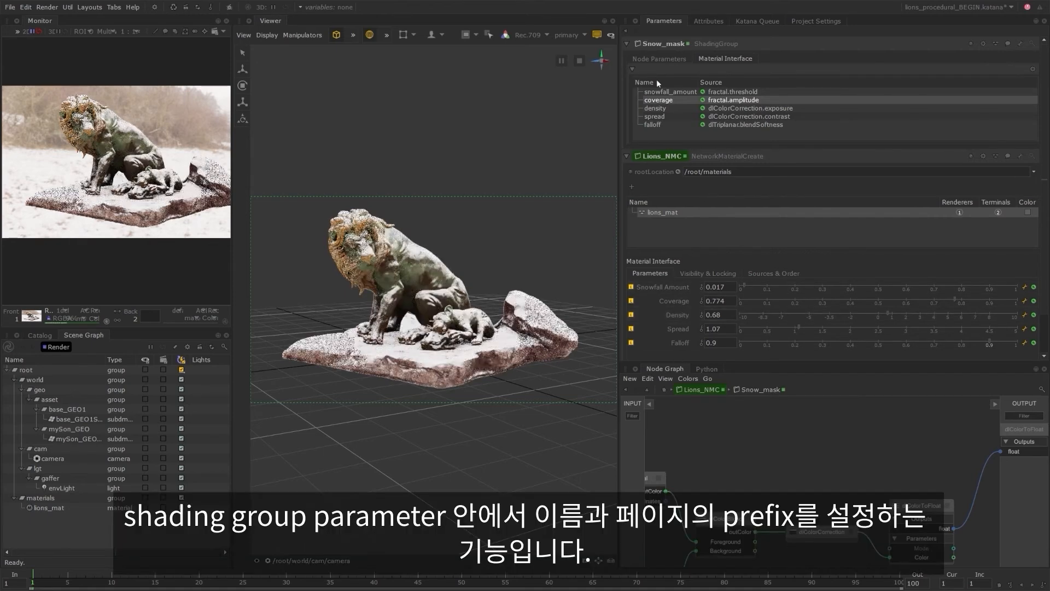
Set the Snow_mask group's public interface namePrefix to snowMask_ and its pagePrefix to Snow Mask.
{"action": "left_click", "coordinate": [673, 60]}
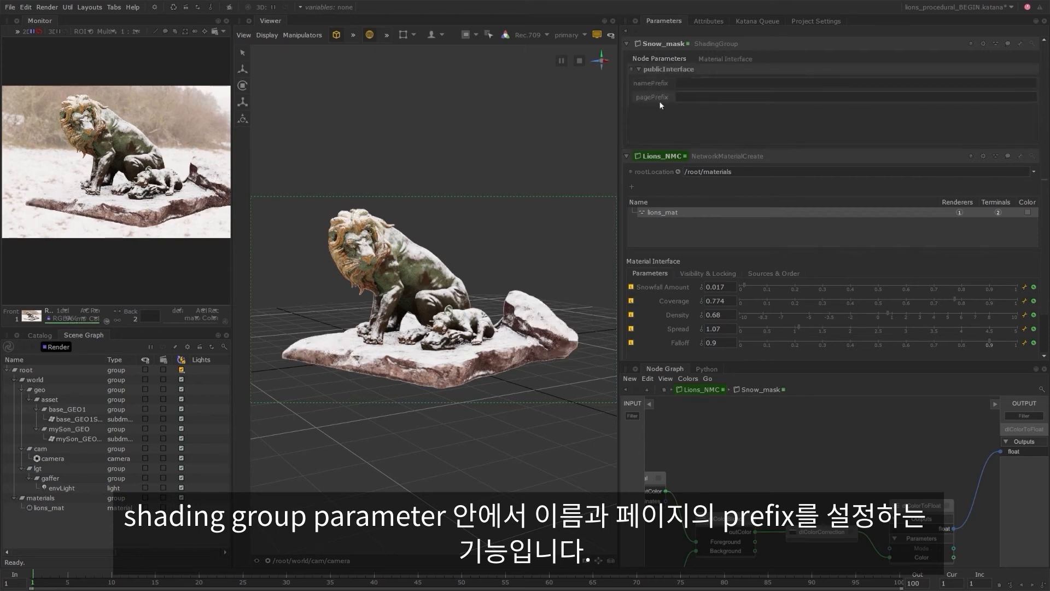
{"action": "left_click", "coordinate": [696, 84]}
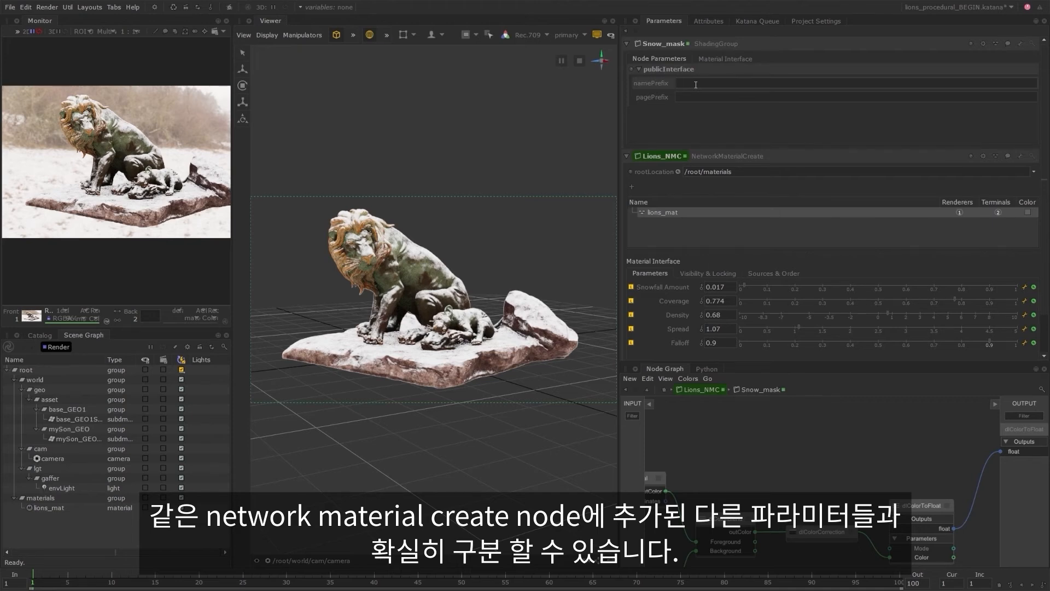
{"action": "left_click", "coordinate": [696, 85]}
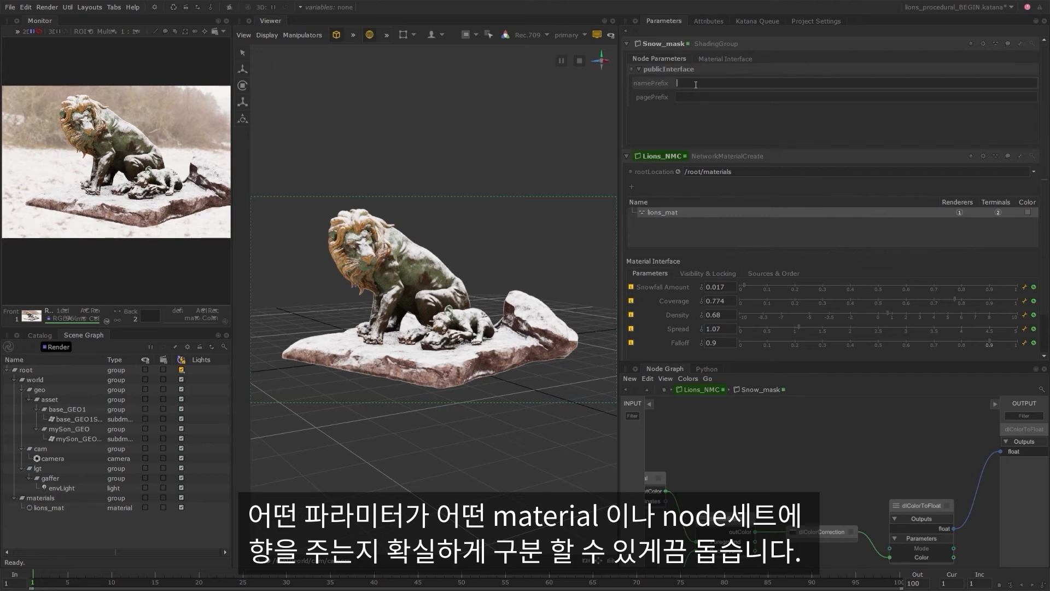
{"action": "type", "text": "snow"}
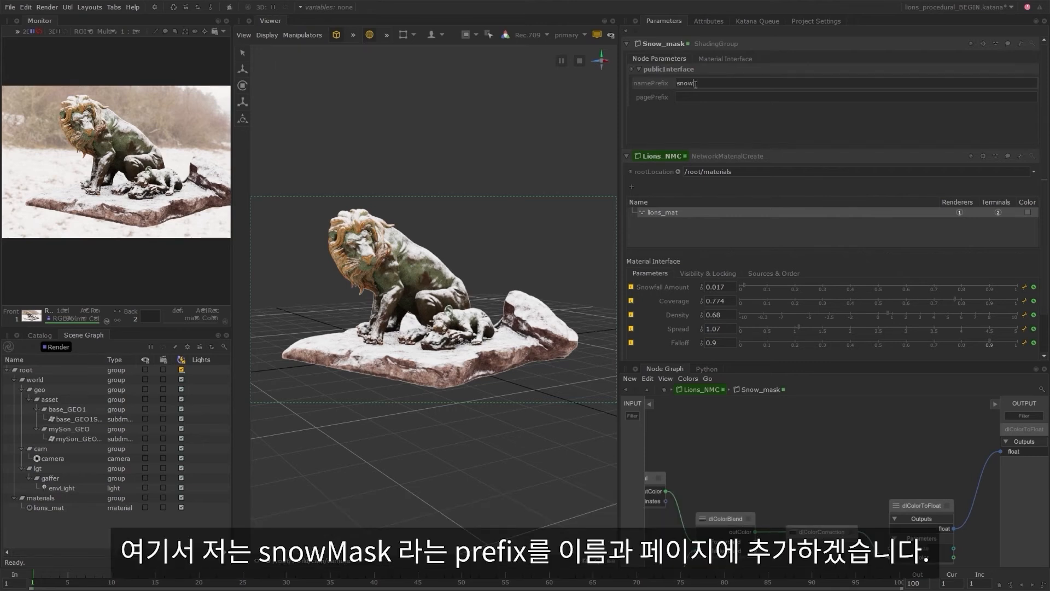
{"action": "type", "text": "Mask_"}
{"action": "left_click", "coordinate": [696, 96]}
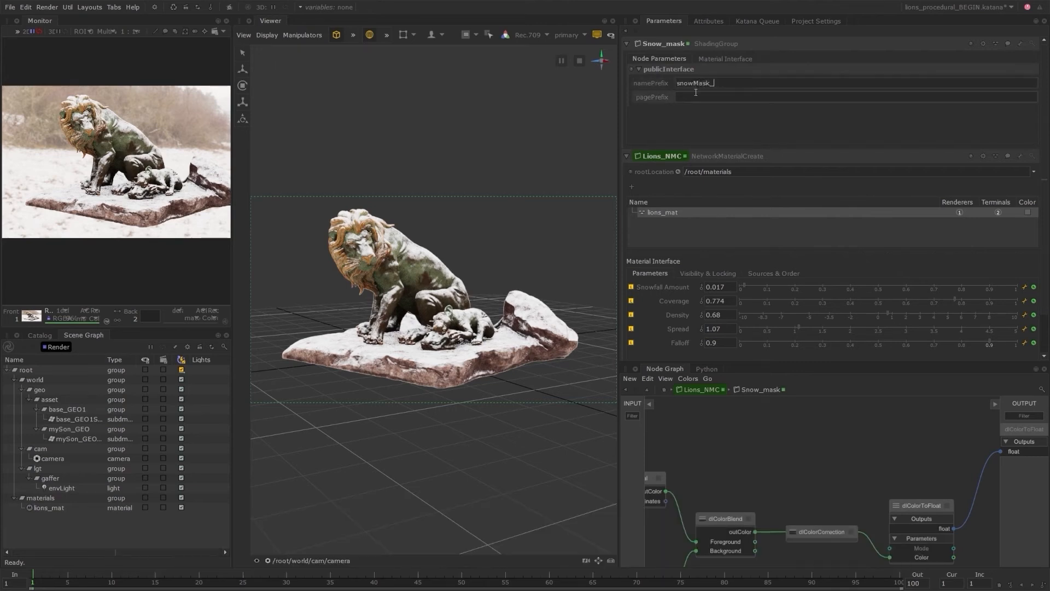
{"action": "type", "text": "Snow Mask"}
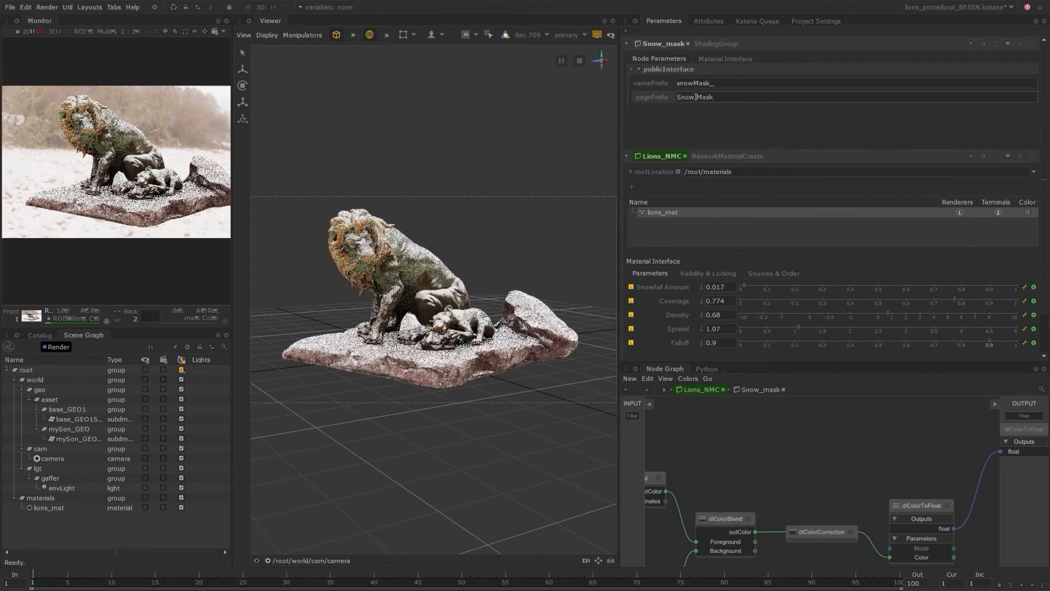
Confirm the page prefix and check the Snow Mask page in Lions_NMC's material interface parameters.
{"action": "key", "text": "Return"}
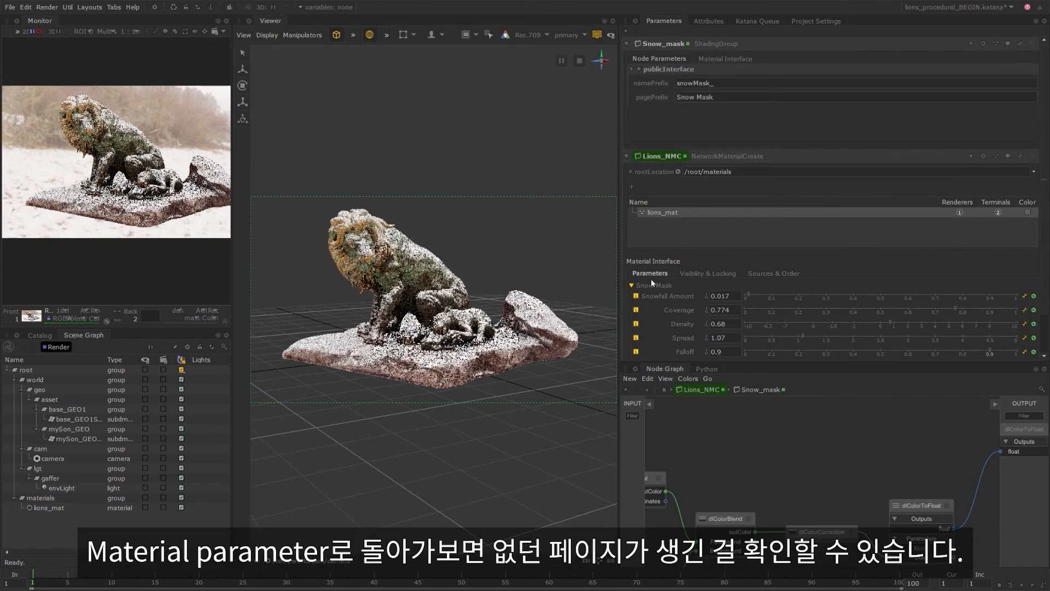
{"action": "left_click_drag", "start_coordinate": [747, 362], "coordinate": [752, 377]}
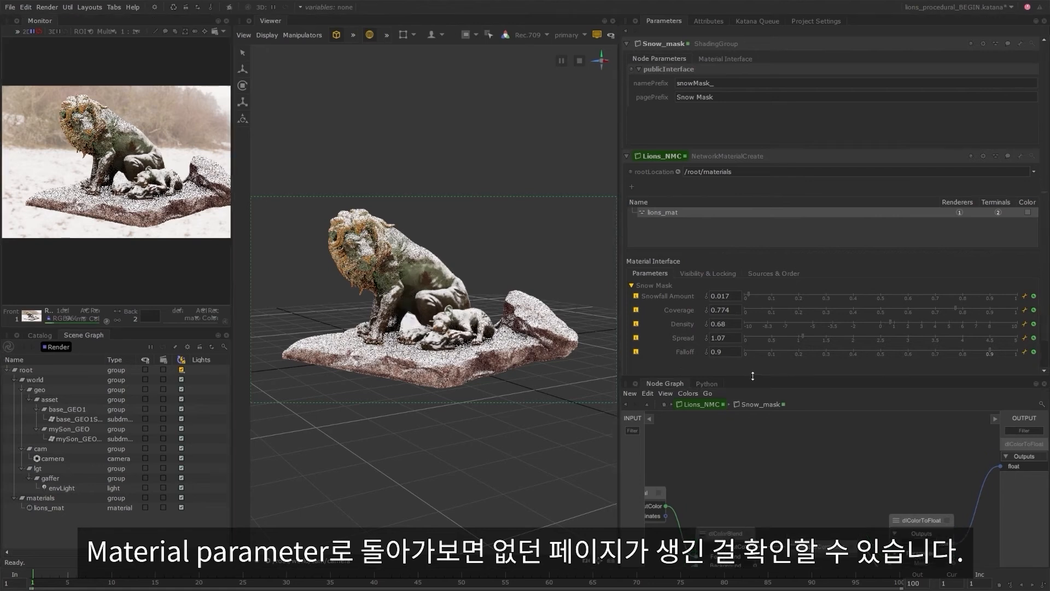
{"action": "left_click", "coordinate": [674, 284]}
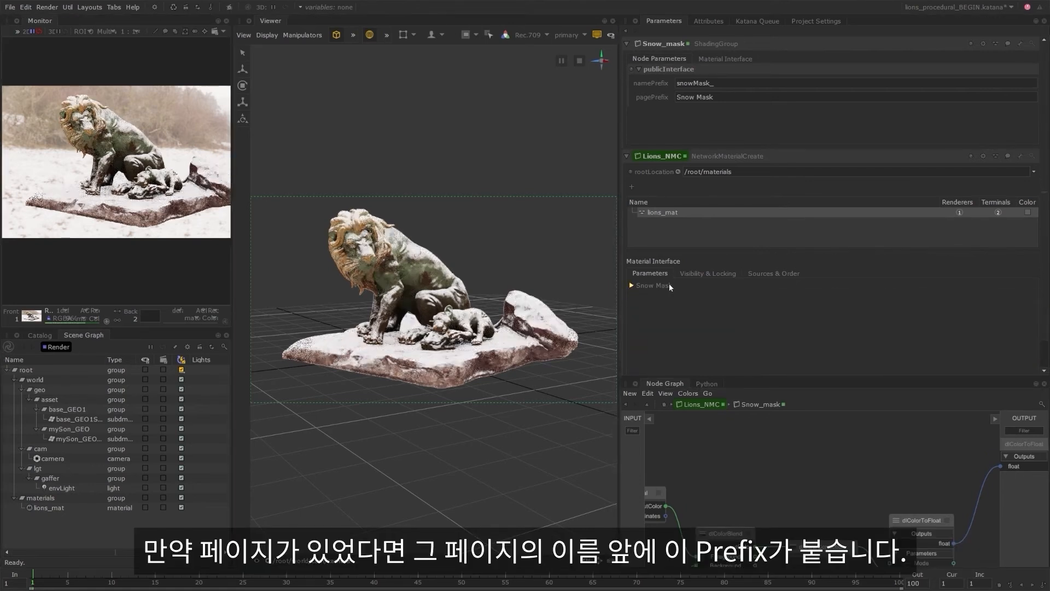
{"action": "left_click", "coordinate": [668, 285]}
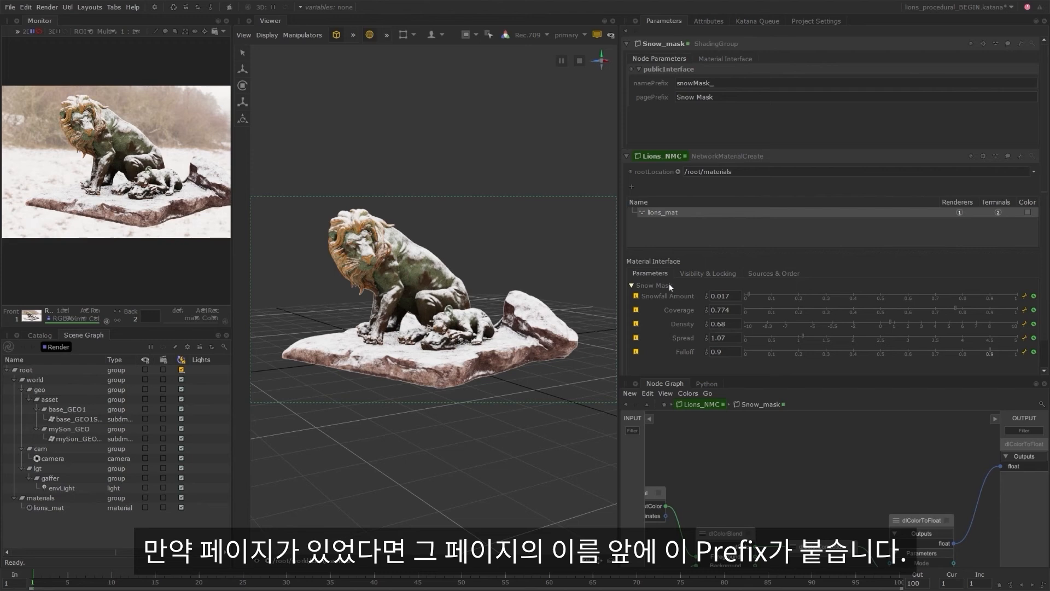
{"action": "mouse_move", "coordinate": [688, 298]}
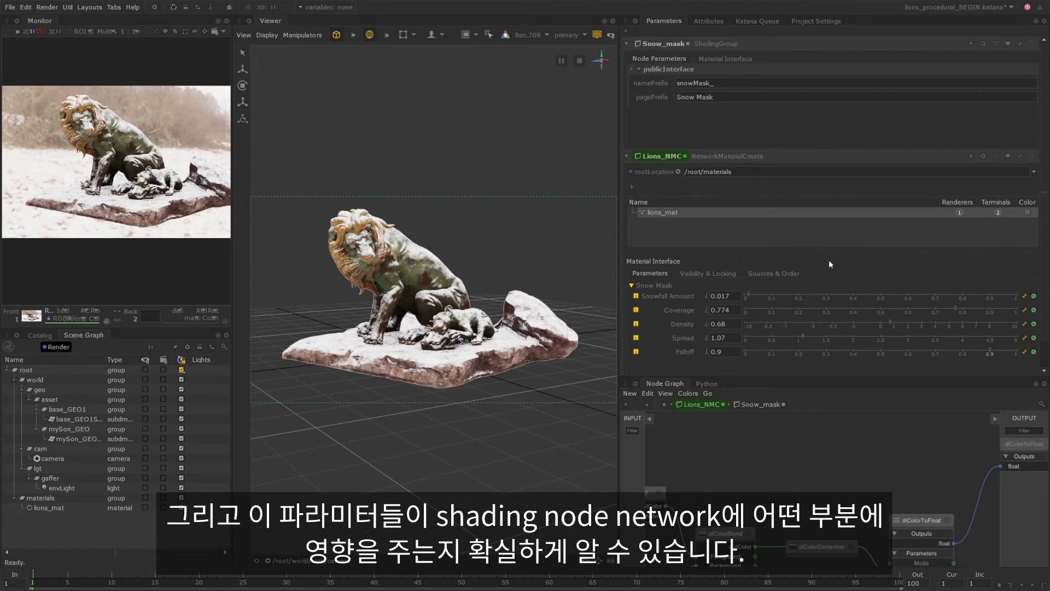
Leave the Snow_mask group and return to the top level of the Lions_NMC network.
{"action": "middle_click_drag", "start_coordinate": [816, 454], "coordinate": [816, 396]}
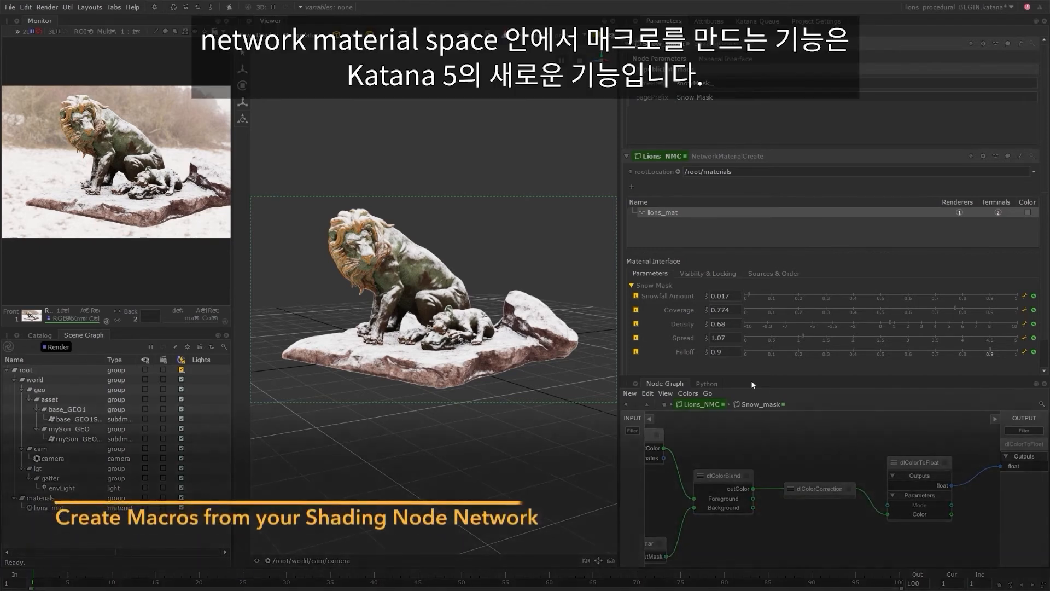
{"action": "left_click_drag", "start_coordinate": [804, 377], "coordinate": [804, 271]}
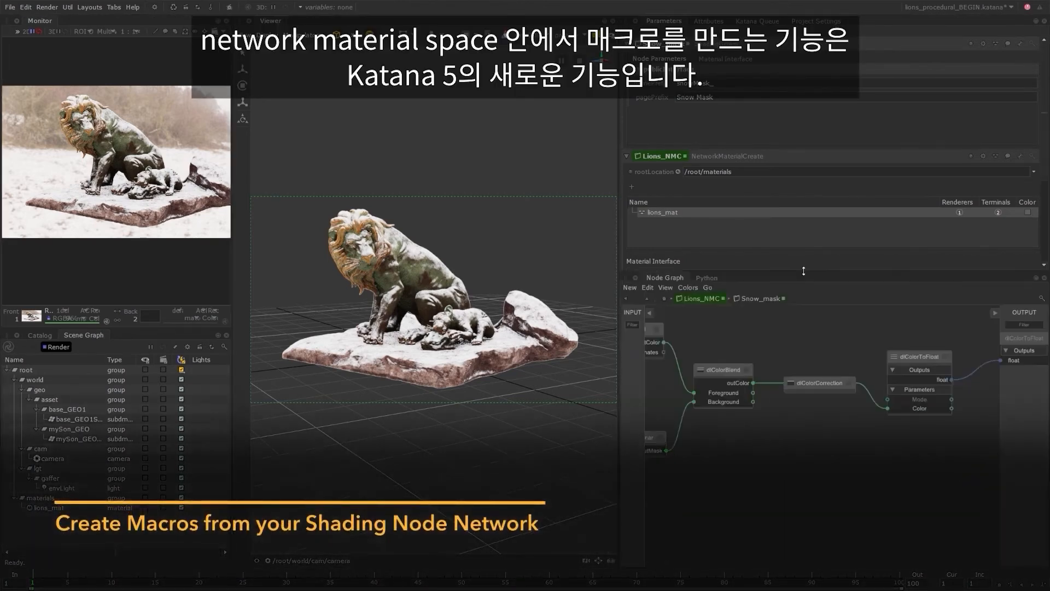
{"action": "left_click", "coordinate": [702, 299]}
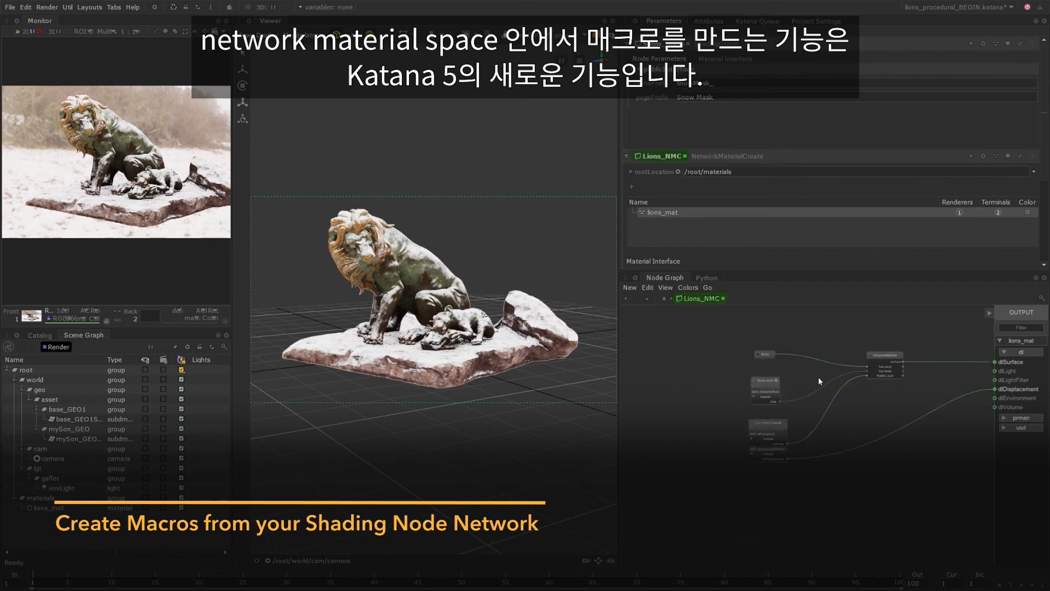
{"action": "middle_click_drag", "start_coordinate": [867, 420], "coordinate": [839, 428]}
{"action": "scroll", "coordinate": [840, 428], "scroll_direction": "up", "scroll_amount": 3}
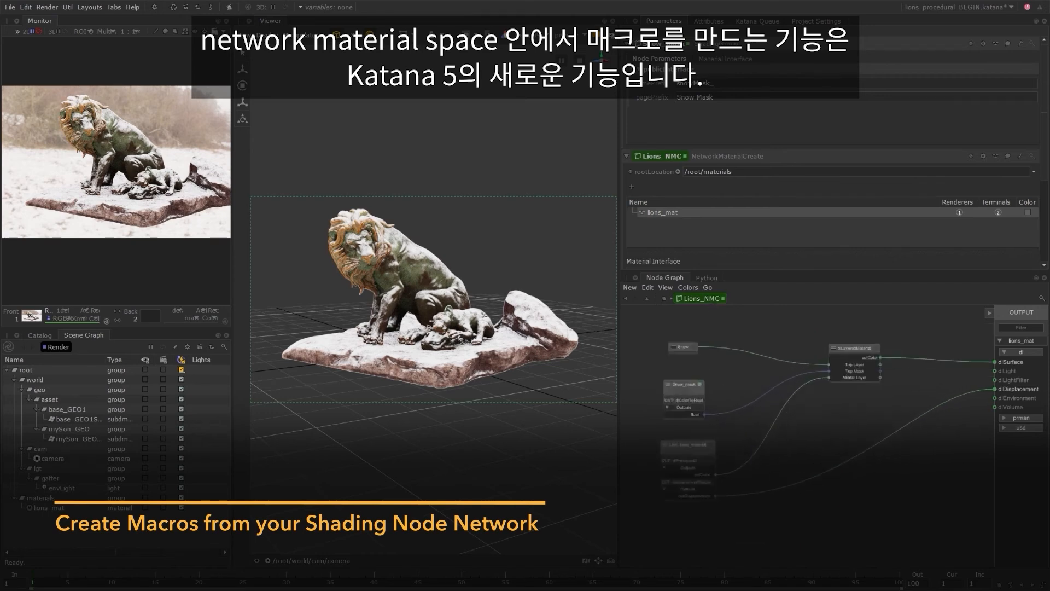
{"action": "scroll", "coordinate": [833, 349], "scroll_direction": "up", "scroll_amount": 2}
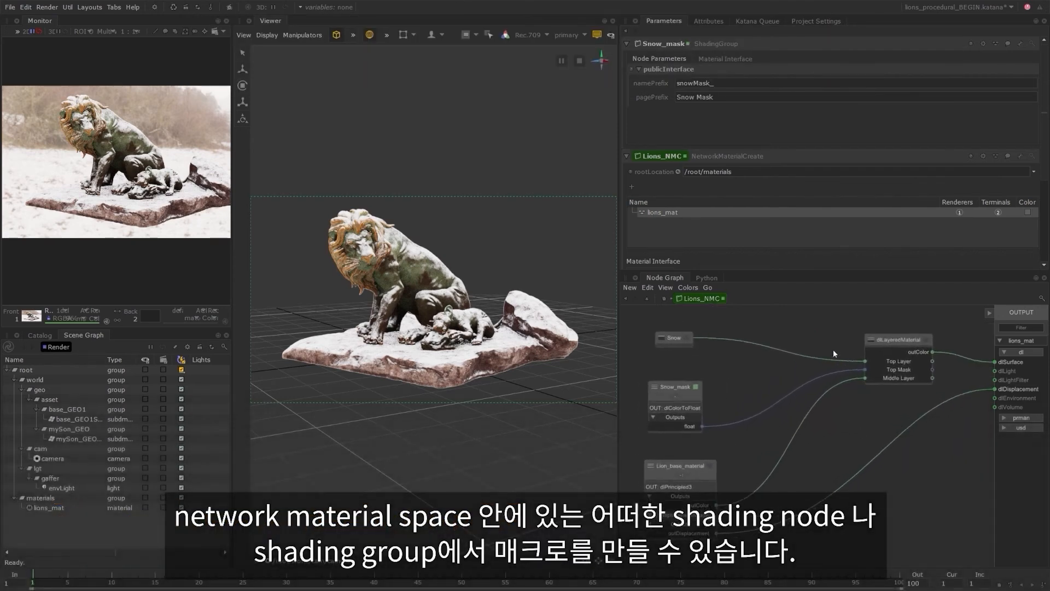
Save the Snow_mask shading group as a macro named Snow_mask.nmx.macro in the _User macros folder.
{"action": "left_click", "coordinate": [688, 384]}
{"action": "left_click", "coordinate": [1020, 43]}
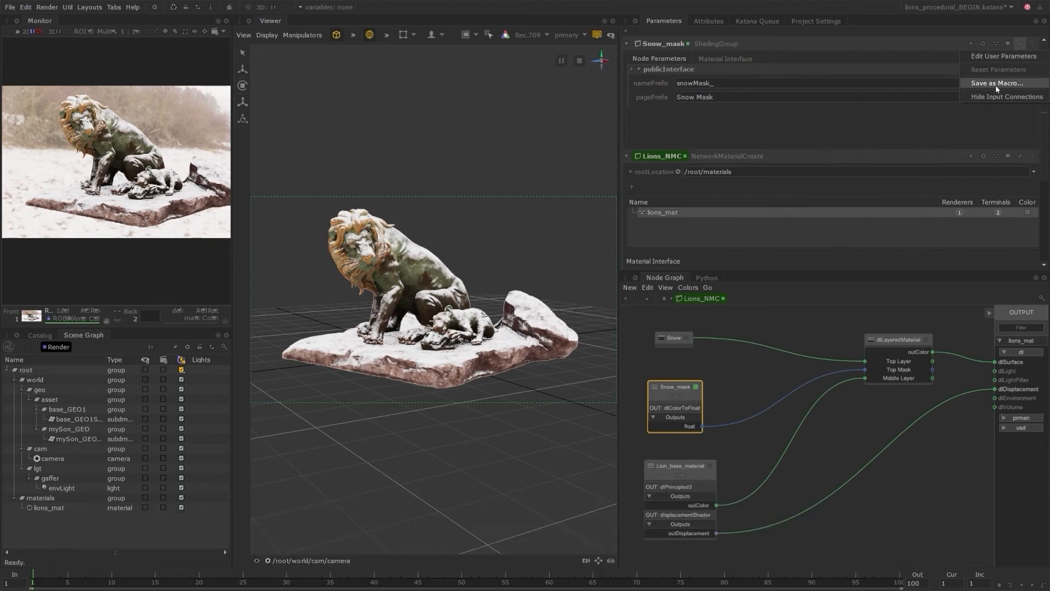
{"action": "left_click", "coordinate": [997, 86]}
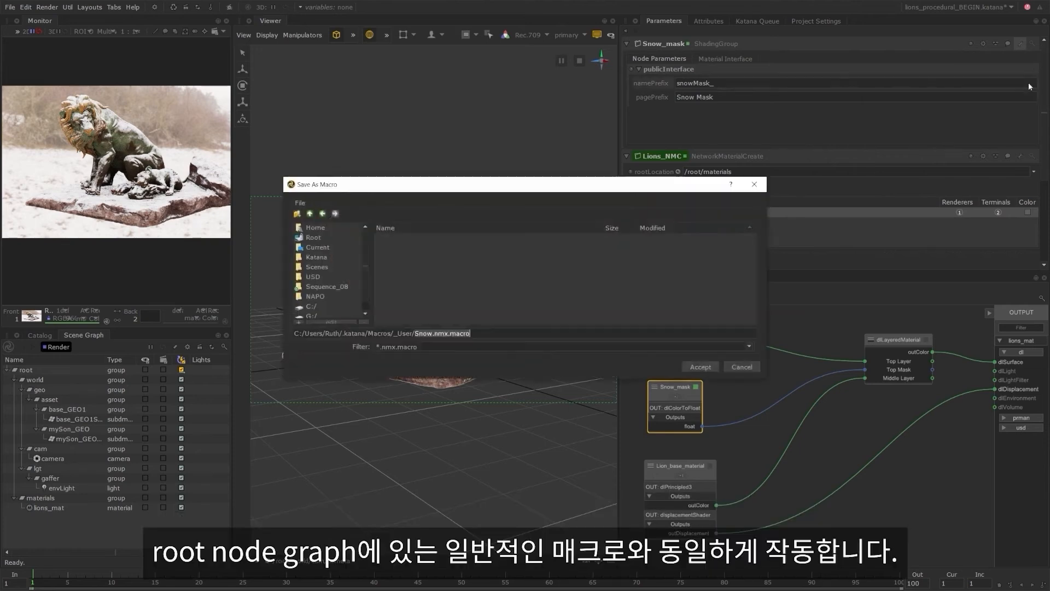
{"action": "left_click", "coordinate": [432, 333]}
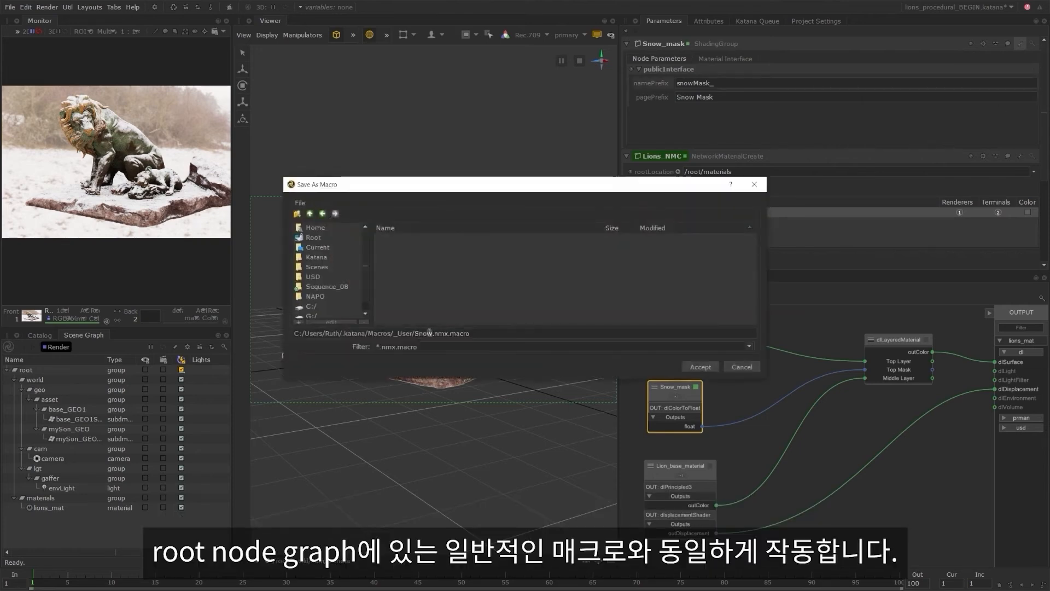
{"action": "type", "text": "_ma"}
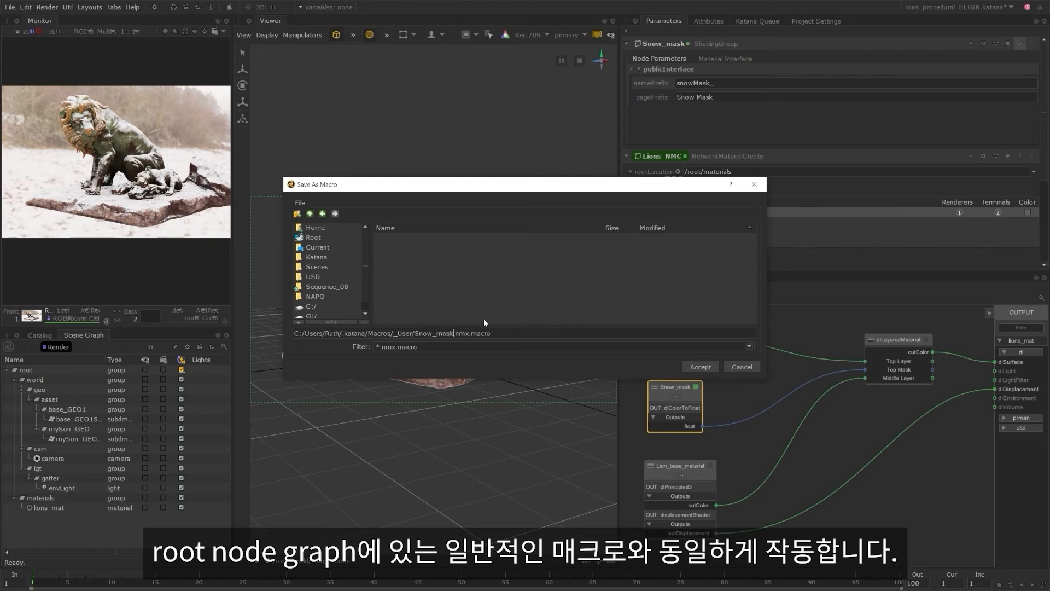
{"action": "type", "text": "sk"}
{"action": "left_click", "coordinate": [690, 367]}
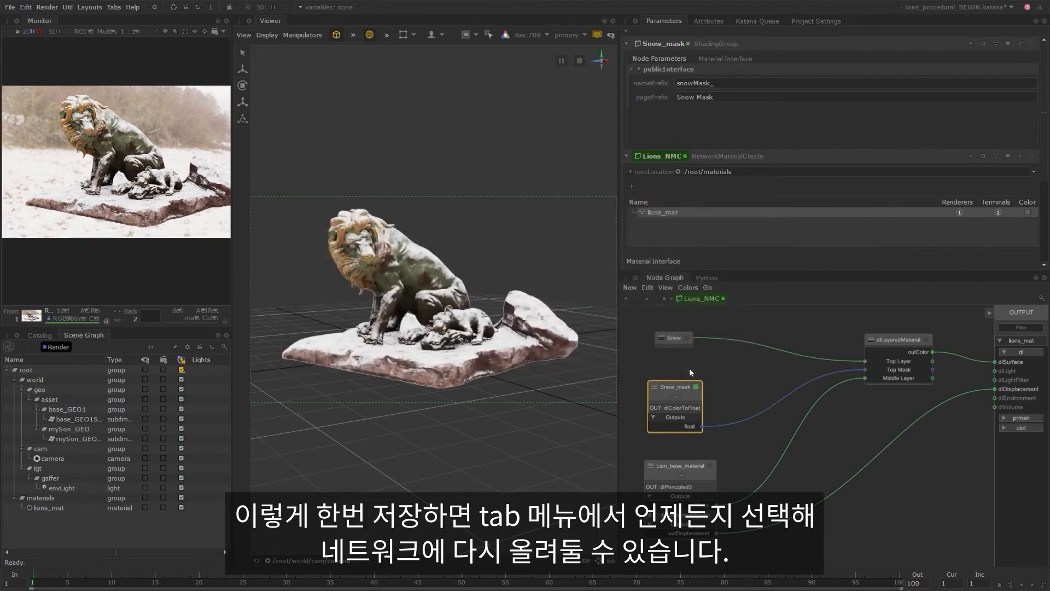
Place the saved Snow_mask_User macro beside the Snow_mask group and try it as dlLayeredMaterial's Top Mask input.
{"action": "left_click", "coordinate": [761, 376]}
{"action": "scroll", "coordinate": [762, 379], "scroll_direction": "down", "scroll_amount": 3}
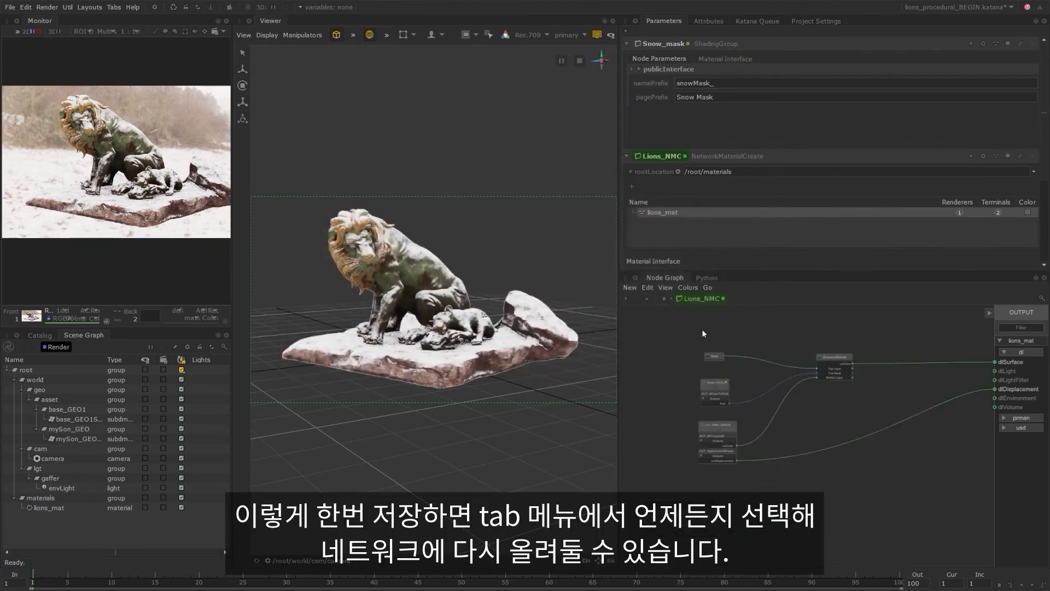
{"action": "key", "text": "Tab"}
{"action": "type", "text": "snow"}
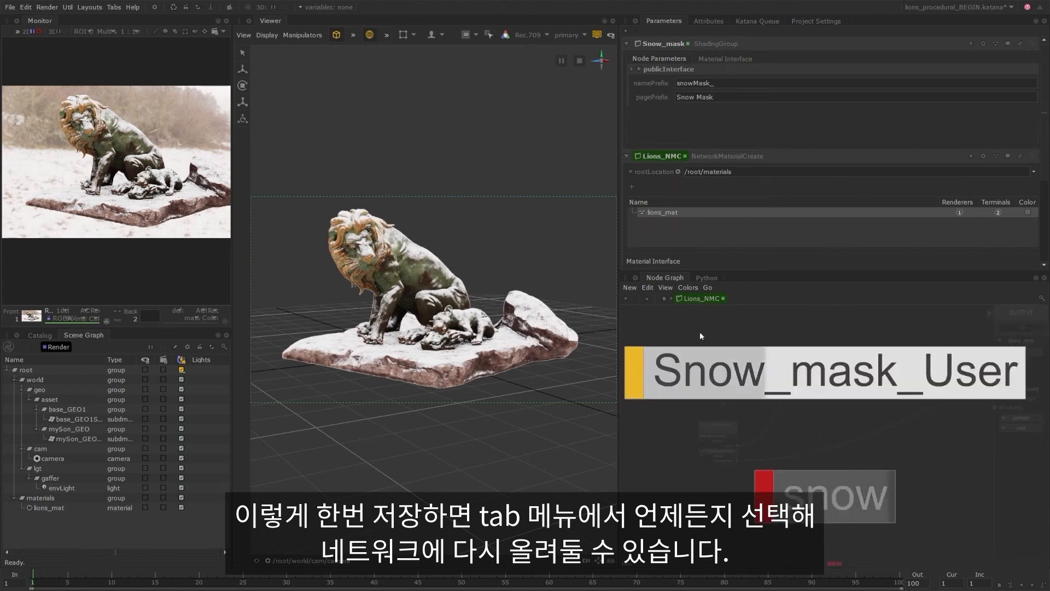
{"action": "key", "text": "Return"}
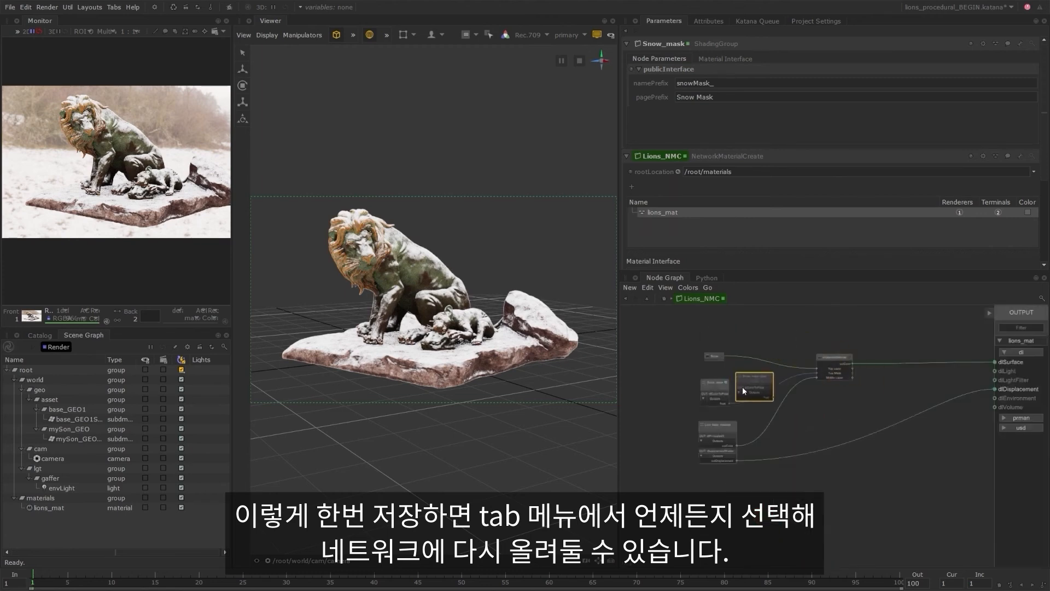
{"action": "left_click", "coordinate": [691, 393]}
{"action": "scroll", "coordinate": [691, 393], "scroll_direction": "up", "scroll_amount": 3}
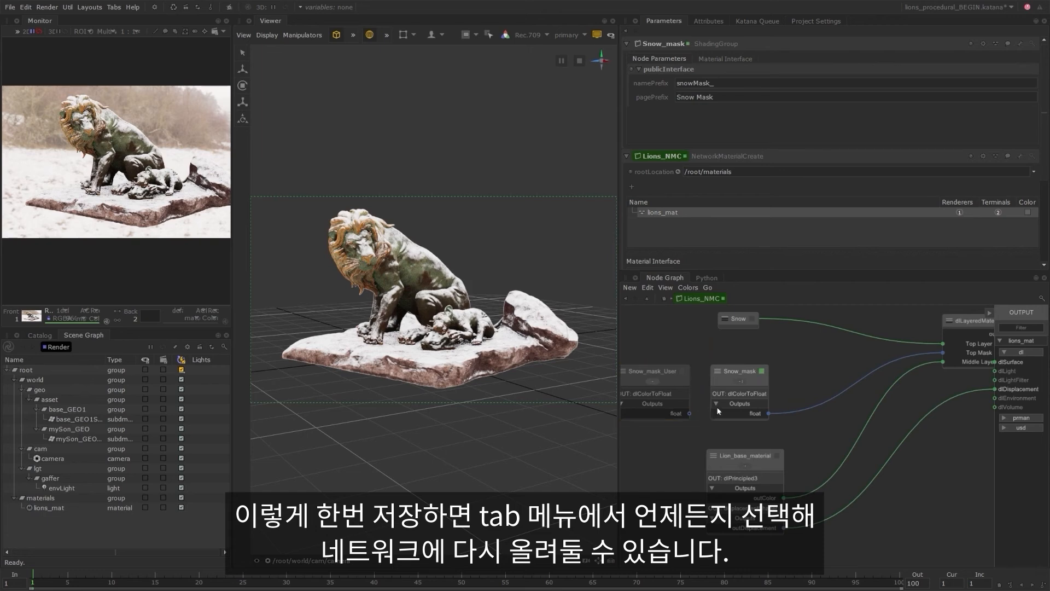
{"action": "left_click_drag", "start_coordinate": [691, 412], "coordinate": [943, 352]}
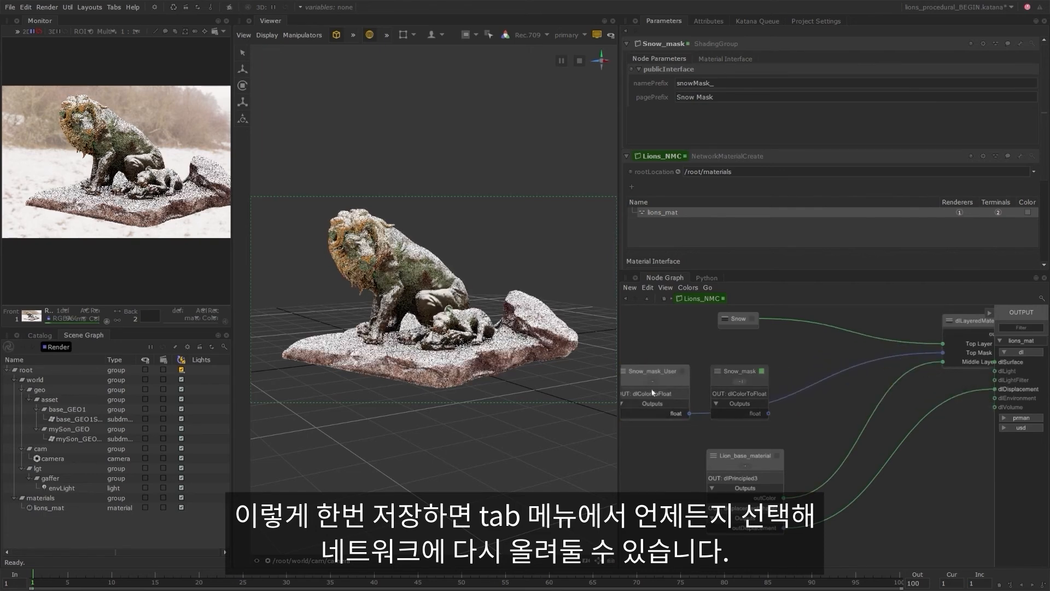
{"action": "left_click_drag", "start_coordinate": [767, 412], "coordinate": [943, 353]}
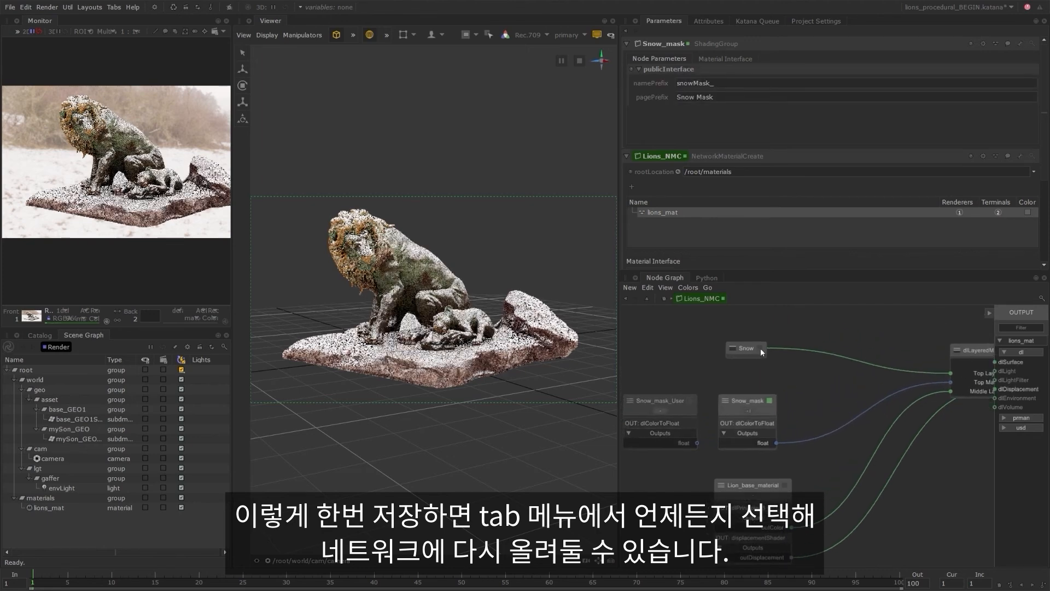
Save the Snow DlPrincipled shading node as a macro named Snow.nmx.macro in the _User macros folder.
{"action": "left_click", "coordinate": [761, 348]}
{"action": "left_click", "coordinate": [1020, 43]}
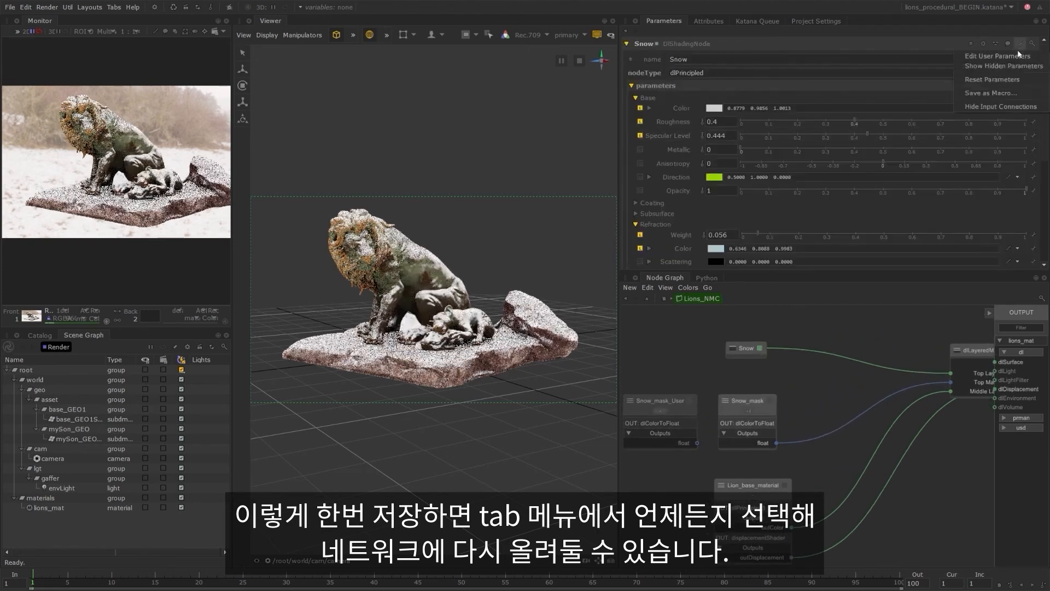
{"action": "left_click", "coordinate": [1003, 94]}
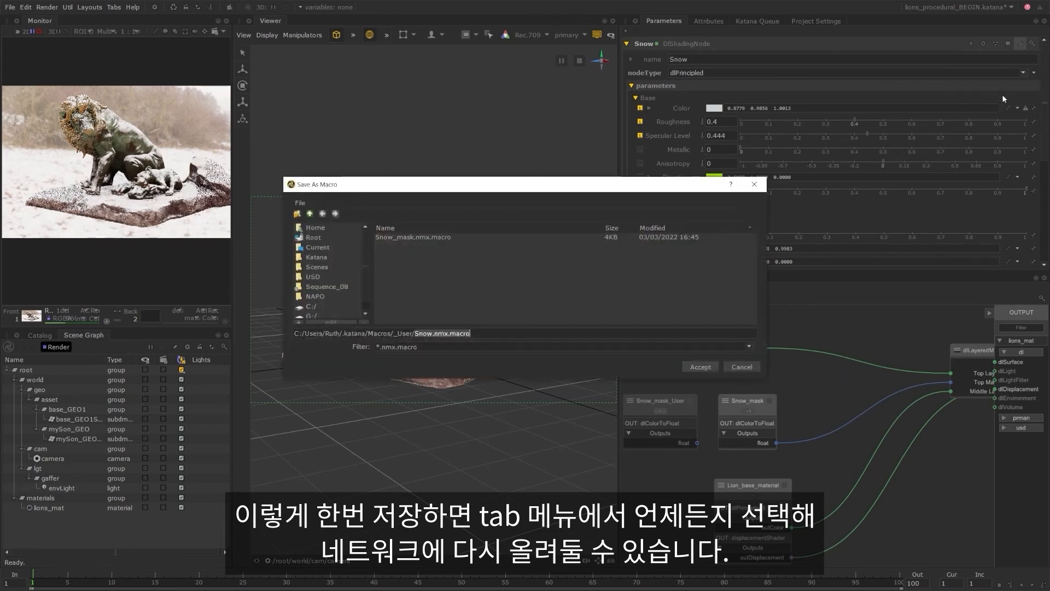
{"action": "left_click", "coordinate": [701, 367]}
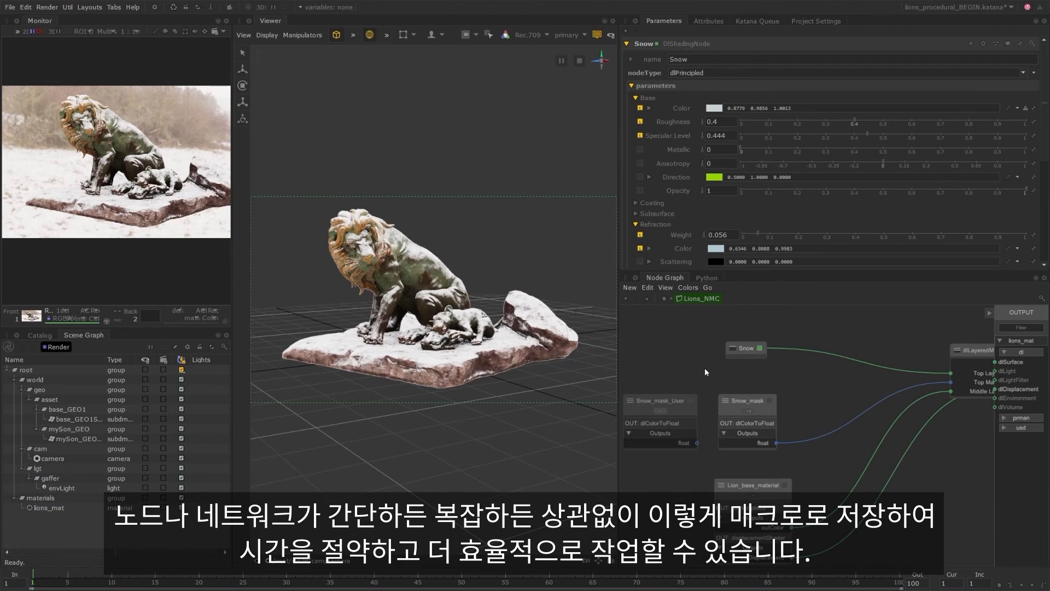
Delete the Snow_mask_User macro node from the Lions_NMC network.
{"action": "scroll", "coordinate": [738, 381], "scroll_direction": "down", "scroll_amount": 3}
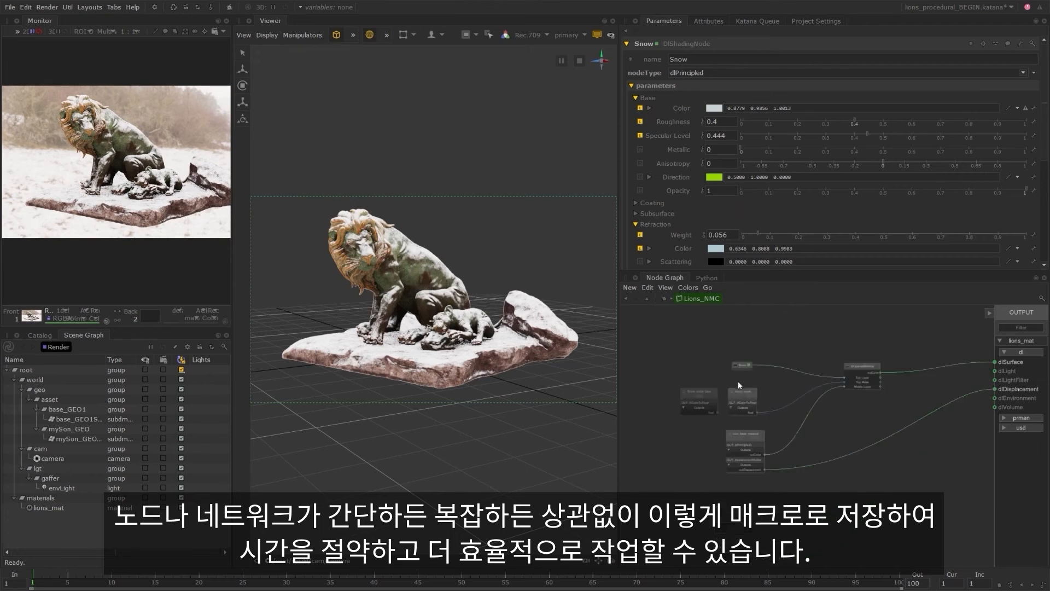
{"action": "left_click", "coordinate": [700, 392]}
{"action": "key", "text": "Delete"}
{"action": "scroll", "coordinate": [759, 379], "scroll_direction": "up", "scroll_amount": 5}
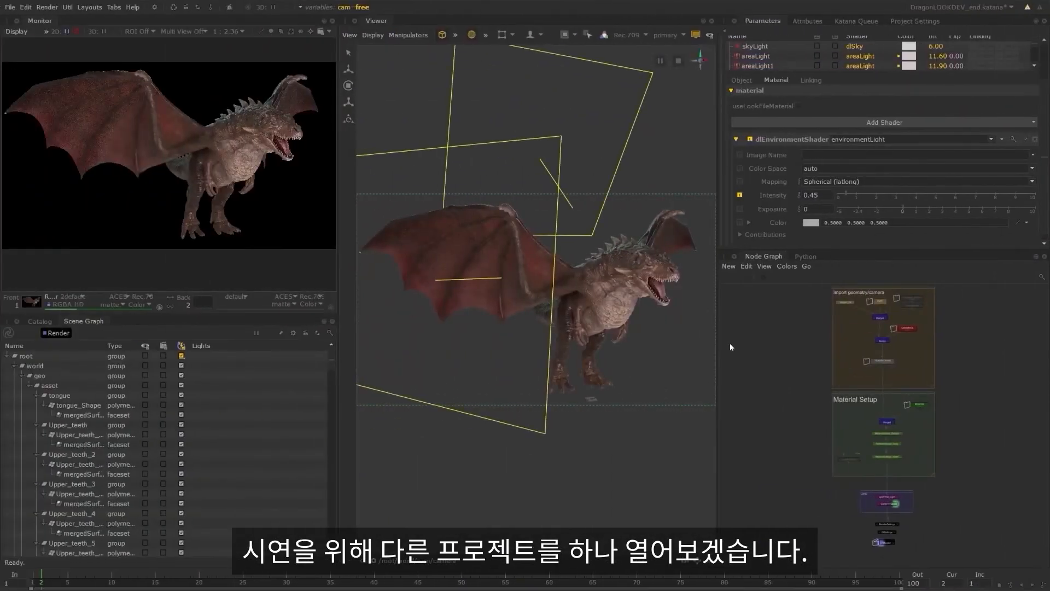
In the dragon project, open the Materials group and enter the NMC_Dragon material network.
{"action": "scroll", "coordinate": [911, 406], "scroll_direction": "up", "scroll_amount": 7}
{"action": "middle_click", "coordinate": [933, 405], "text": "shift"}
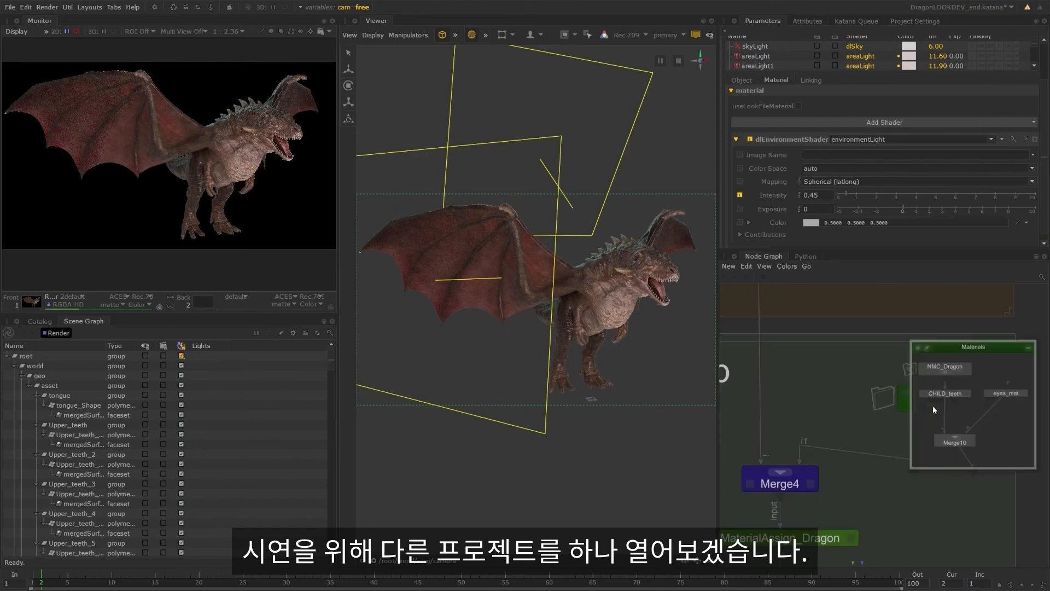
{"action": "middle_click", "coordinate": [950, 374], "text": "ctrl"}
{"action": "scroll", "coordinate": [878, 409], "scroll_direction": "down", "scroll_amount": 6}
{"action": "middle_click_drag", "start_coordinate": [925, 394], "coordinate": [763, 393]}
{"action": "middle_click_drag", "start_coordinate": [959, 346], "coordinate": [831, 332]}
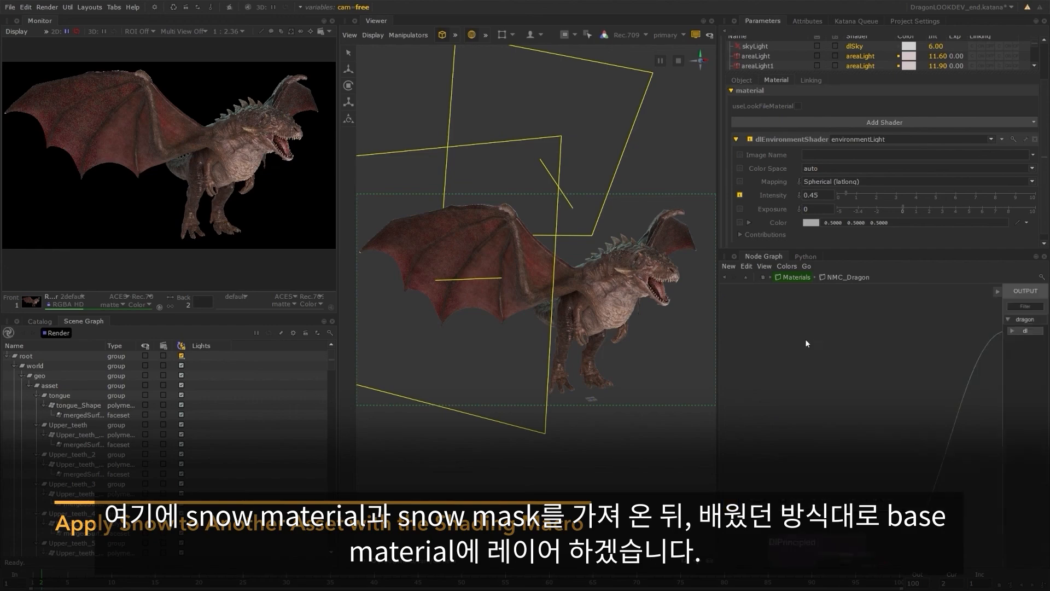
Add the Snow_User and Snow_mask_User macros and a dlLayeredMaterial node to the NMC_Dragon network.
{"action": "left_click", "coordinate": [811, 333]}
{"action": "key", "text": "Tab"}
{"action": "type", "text": "snow"}
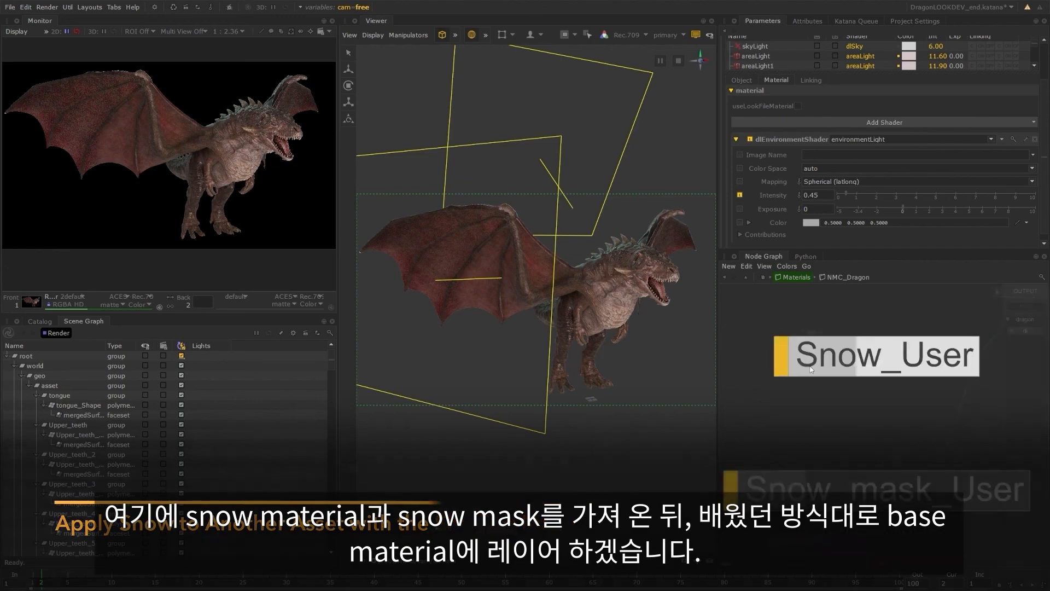
{"action": "key", "text": "Down"}
{"action": "key", "text": "Return"}
{"action": "left_click", "coordinate": [801, 377]}
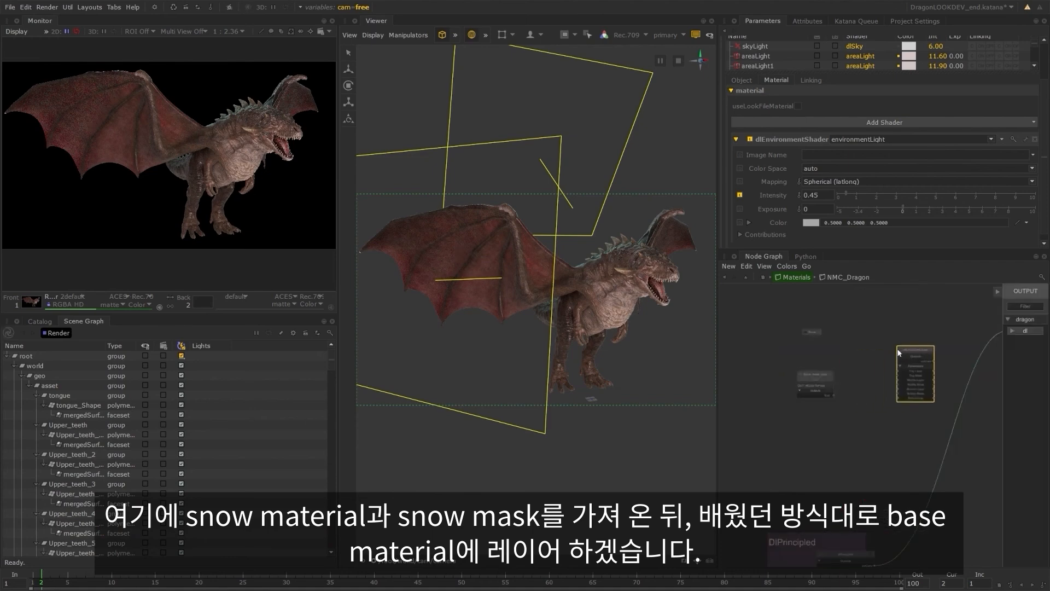
Connect Snow to dlLayeredMaterial's Top Layer and Snow_mask_User's float output to its Top Mask.
{"action": "scroll", "coordinate": [856, 356], "scroll_direction": "up", "scroll_amount": 4}
{"action": "left_click", "coordinate": [939, 386]}
{"action": "left_click", "coordinate": [860, 330]}
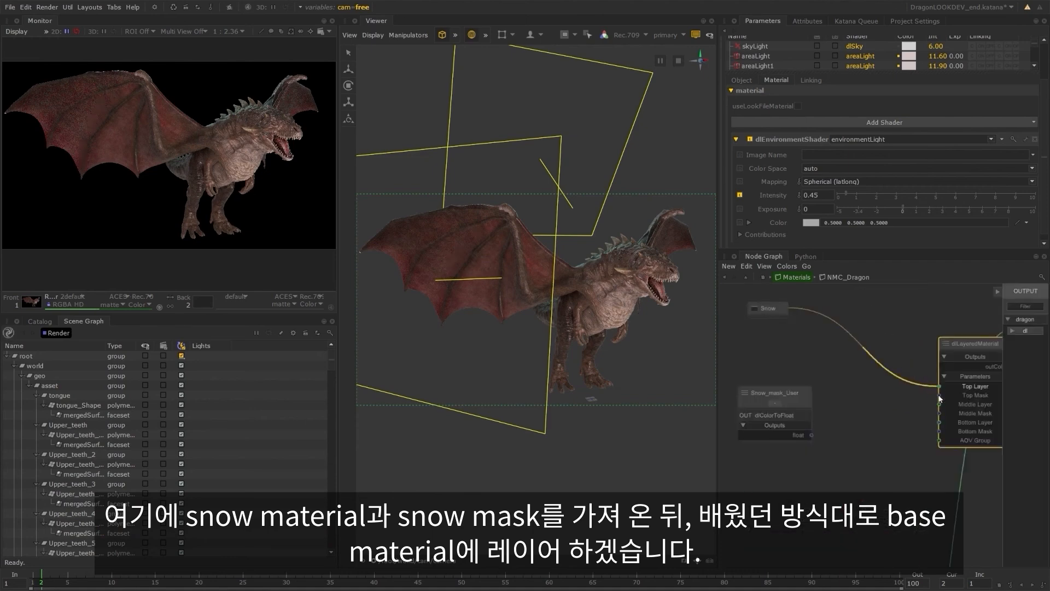
{"action": "left_click", "coordinate": [940, 395]}
Connect the dragon's base DlPrincipled material to dlLayeredMaterial's Middle Layer, and its outColor to the dragon material's dlSurface terminal.
{"action": "left_click", "coordinate": [940, 405]}
{"action": "middle_click_drag", "start_coordinate": [880, 491], "coordinate": [863, 348]}
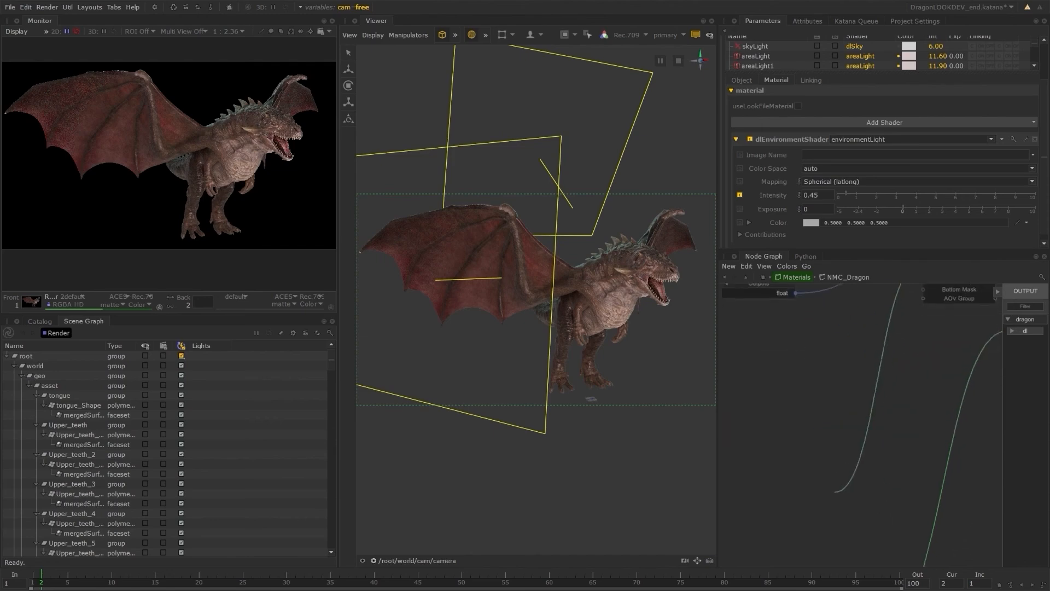
{"action": "middle_click_drag", "start_coordinate": [835, 493], "coordinate": [905, 279]}
{"action": "left_click", "coordinate": [964, 460]}
{"action": "middle_click_drag", "start_coordinate": [773, 425], "coordinate": [752, 520]}
{"action": "middle_click_drag", "start_coordinate": [870, 318], "coordinate": [826, 465]}
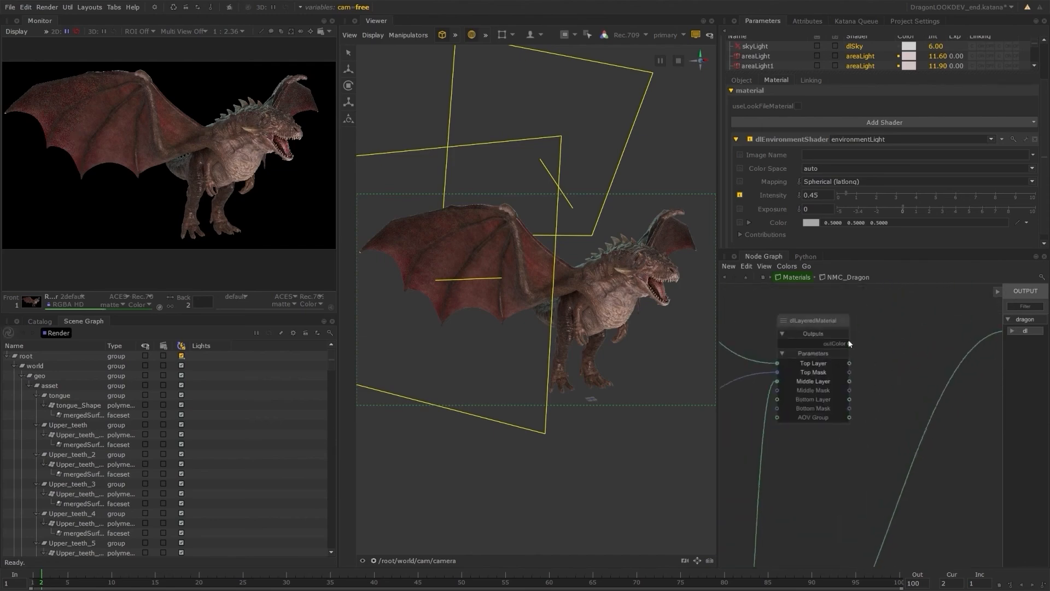
{"action": "left_click", "coordinate": [996, 341]}
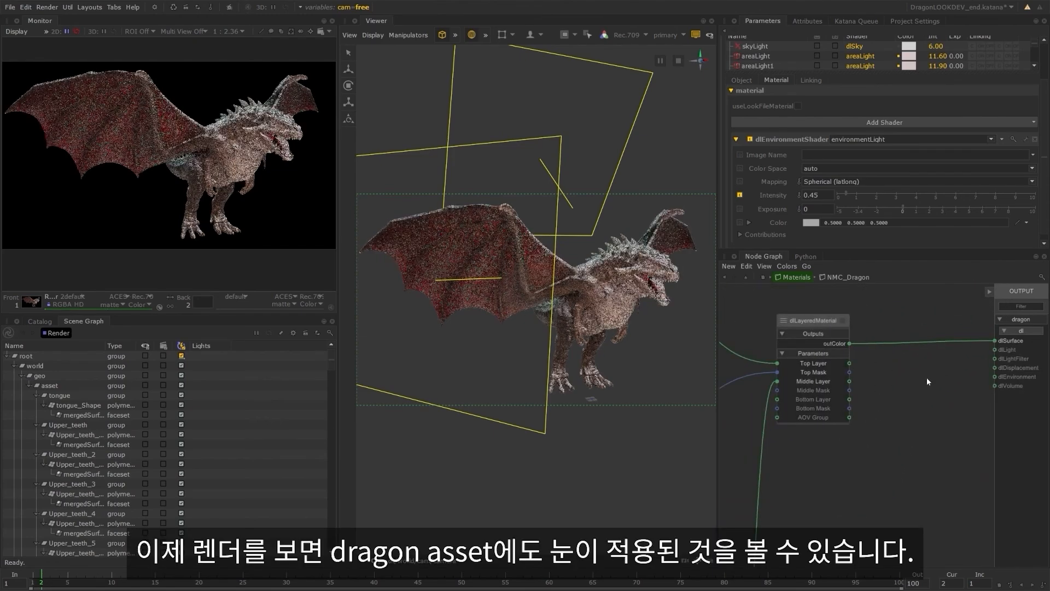
{"action": "scroll", "coordinate": [926, 378], "scroll_direction": "down", "scroll_amount": 5}
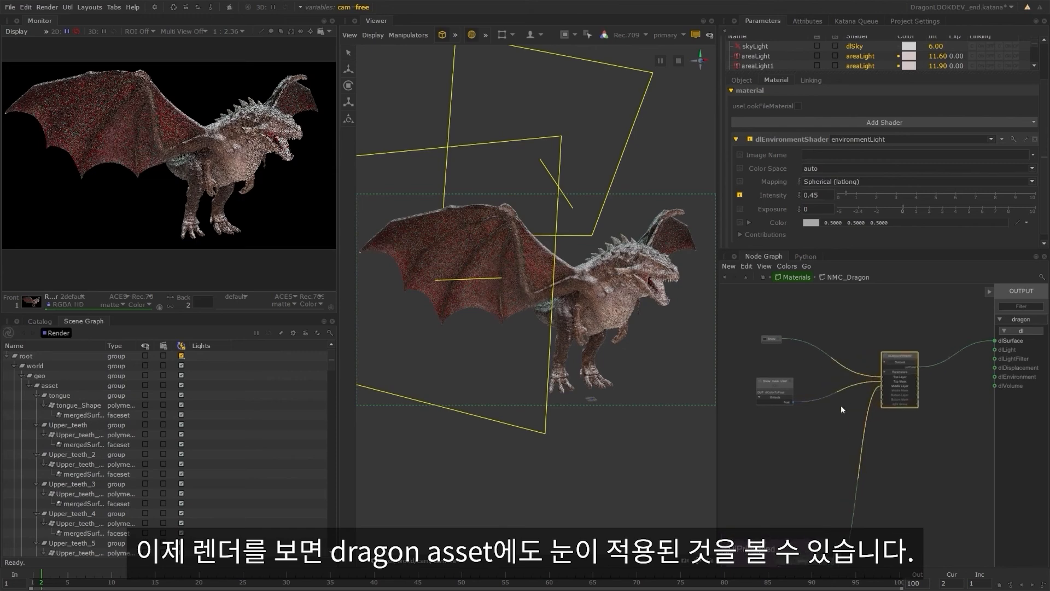
Move the Snow and Snow_mask_User nodes closer to the dlLayeredMaterial node in the NMC_Dragon network.
{"action": "left_click_drag", "start_coordinate": [773, 386], "coordinate": [790, 389]}
{"action": "left_click", "coordinate": [775, 339]}
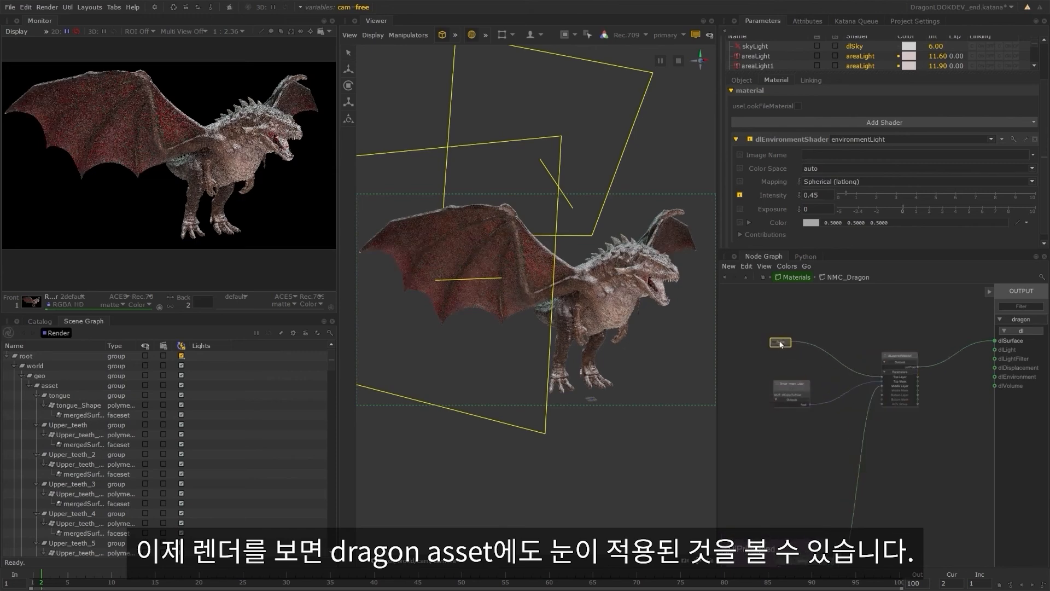
{"action": "left_click", "coordinate": [794, 332]}
Open NMC_Dragon's material interface for editing and collapse its Base and subsurface parameter groups.
{"action": "left_click_drag", "start_coordinate": [591, 329], "coordinate": [568, 315], "text": "alt"}
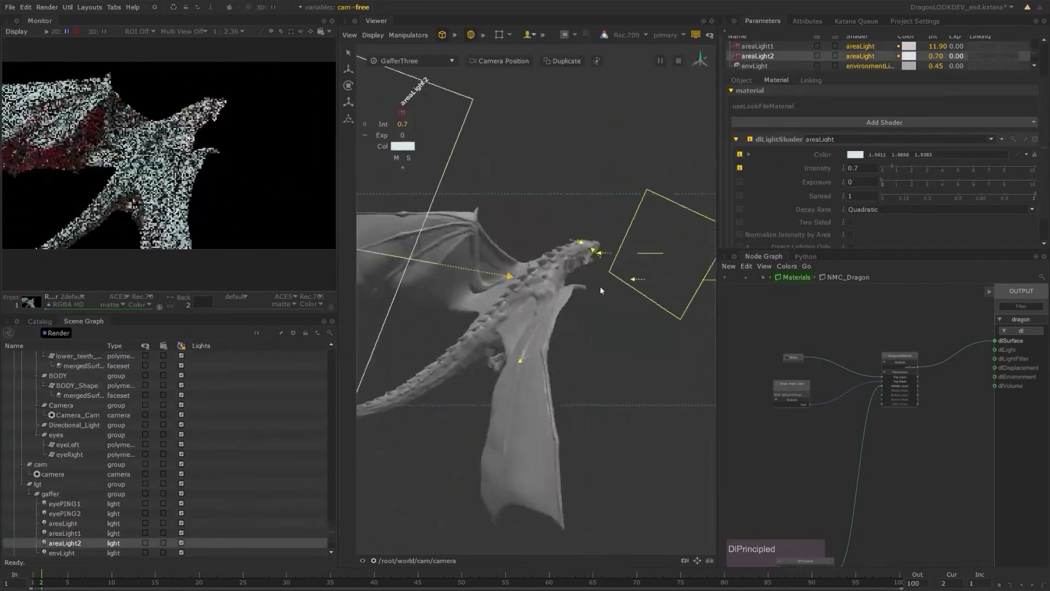
{"action": "left_click_drag", "start_coordinate": [600, 286], "coordinate": [601, 326], "text": "alt"}
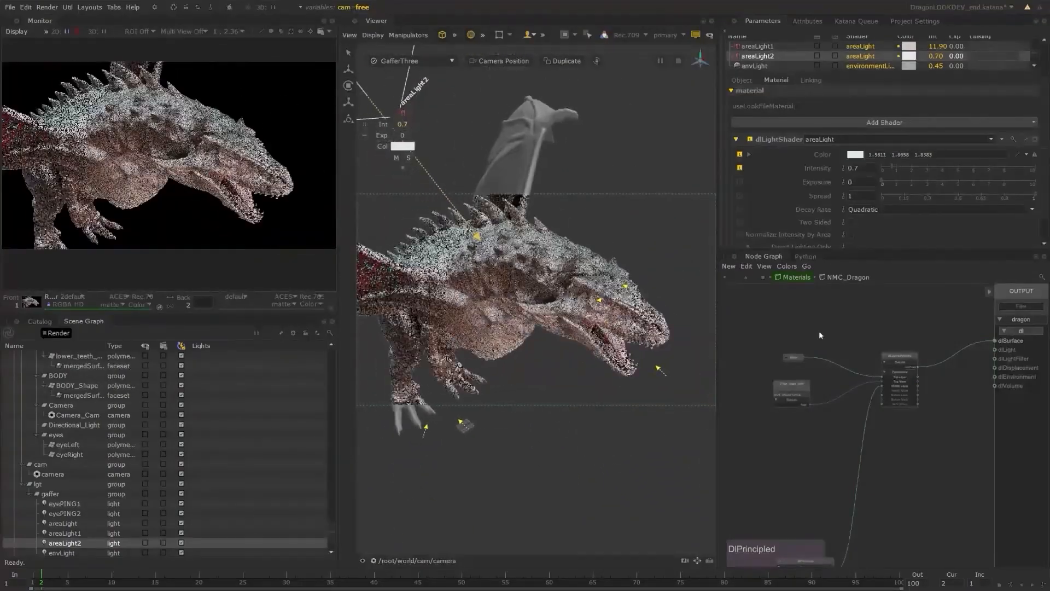
{"action": "key", "text": "e"}
{"action": "key", "text": "e"}
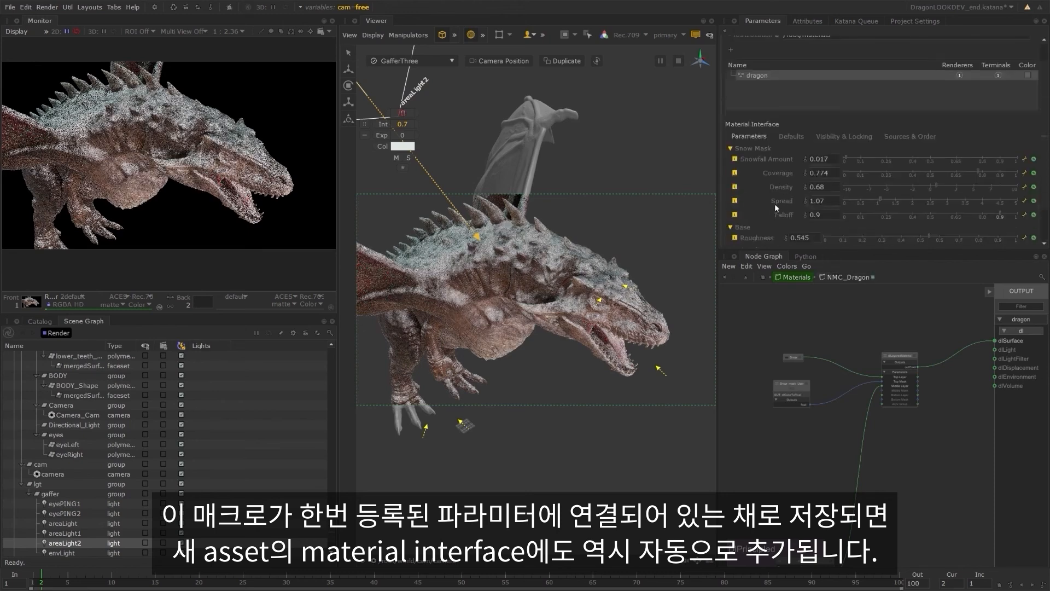
{"action": "scroll", "coordinate": [760, 201], "scroll_direction": "down", "scroll_amount": 3}
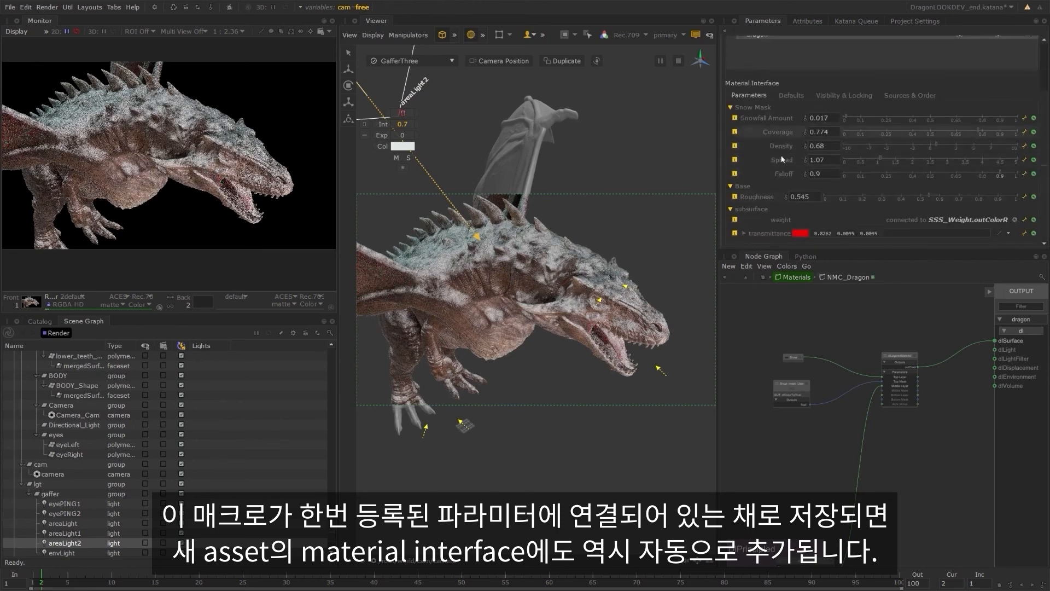
{"action": "left_click", "coordinate": [744, 187]}
{"action": "left_click", "coordinate": [752, 208]}
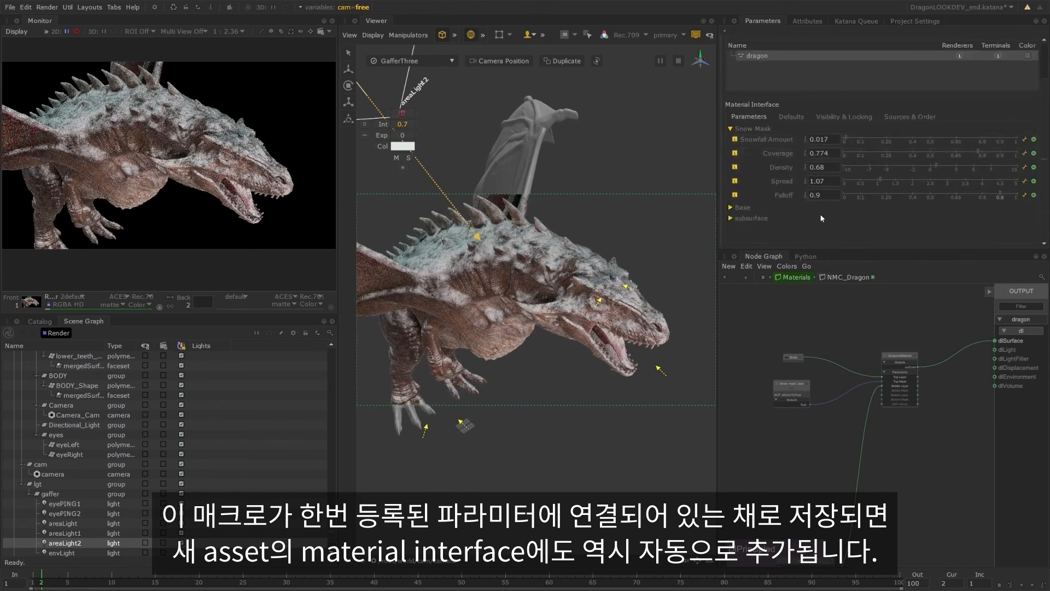
Set the dragon's Snow Mask Coverage to 0.847, Snowfall Amount to 0.214 and Density to 2.7.
{"action": "left_click_drag", "start_coordinate": [979, 153], "coordinate": [991, 152]}
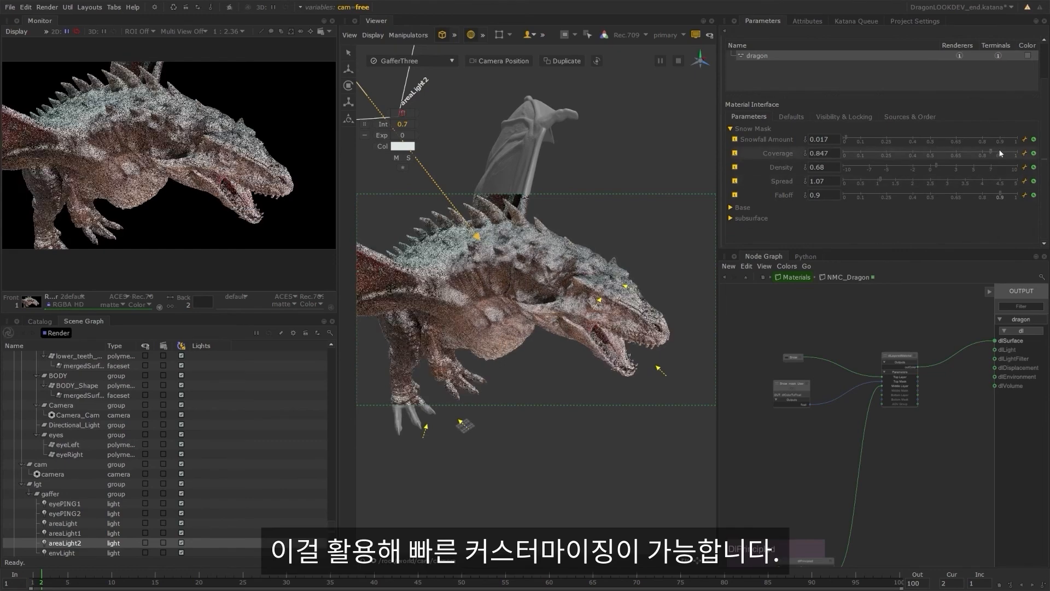
{"action": "left_click_drag", "start_coordinate": [847, 139], "coordinate": [872, 139]}
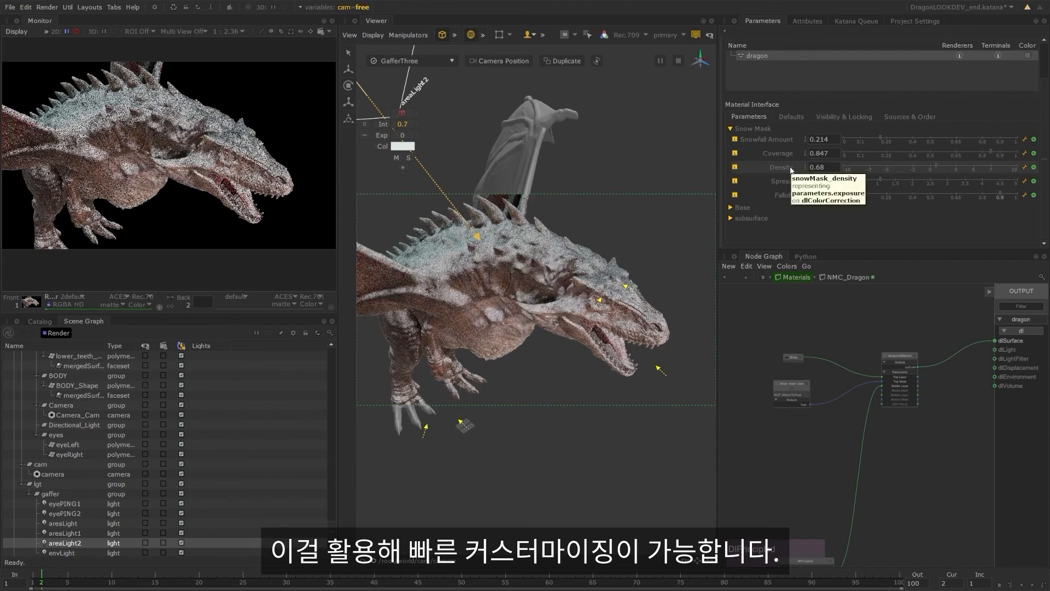
{"action": "left_click_drag", "start_coordinate": [937, 166], "coordinate": [954, 163]}
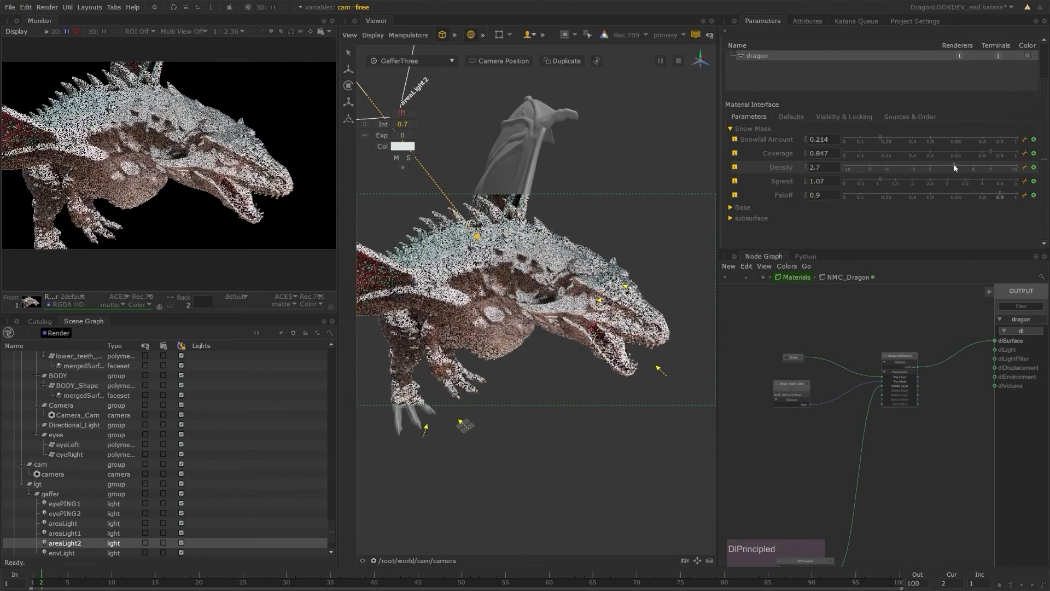
Raise the dragon's Snow Mask Falloff to 0.958 and slightly reduce its Density.
{"action": "left_click_drag", "start_coordinate": [546, 332], "coordinate": [563, 351], "text": "alt"}
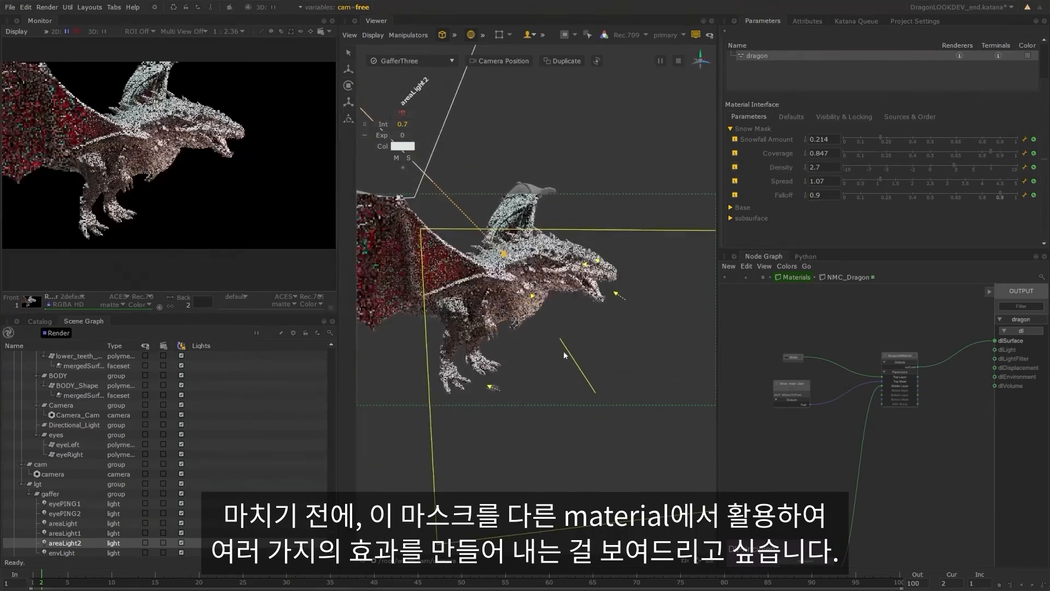
{"action": "left_click_drag", "start_coordinate": [1001, 194], "coordinate": [1017, 193]}
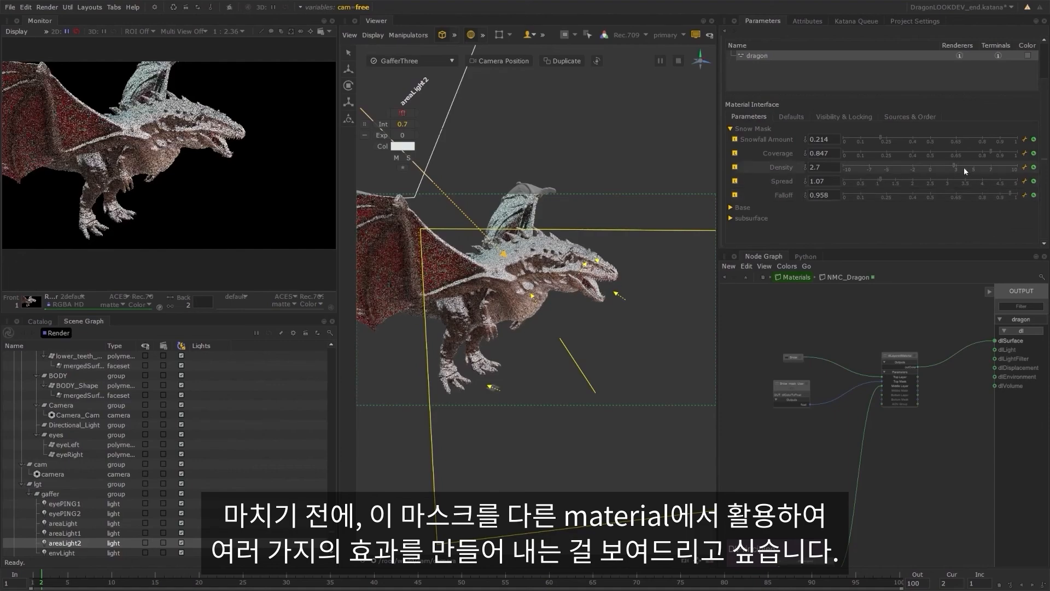
{"action": "left_click_drag", "start_coordinate": [958, 166], "coordinate": [950, 165]}
{"action": "mouse_move", "coordinate": [602, 312]}
{"action": "left_mouse_down", "text": "alt"}
{"action": "mouse_move", "coordinate": [634, 329]}
{"action": "mouse_move", "coordinate": [600, 331]}
{"action": "left_mouse_up", "text": "alt"}
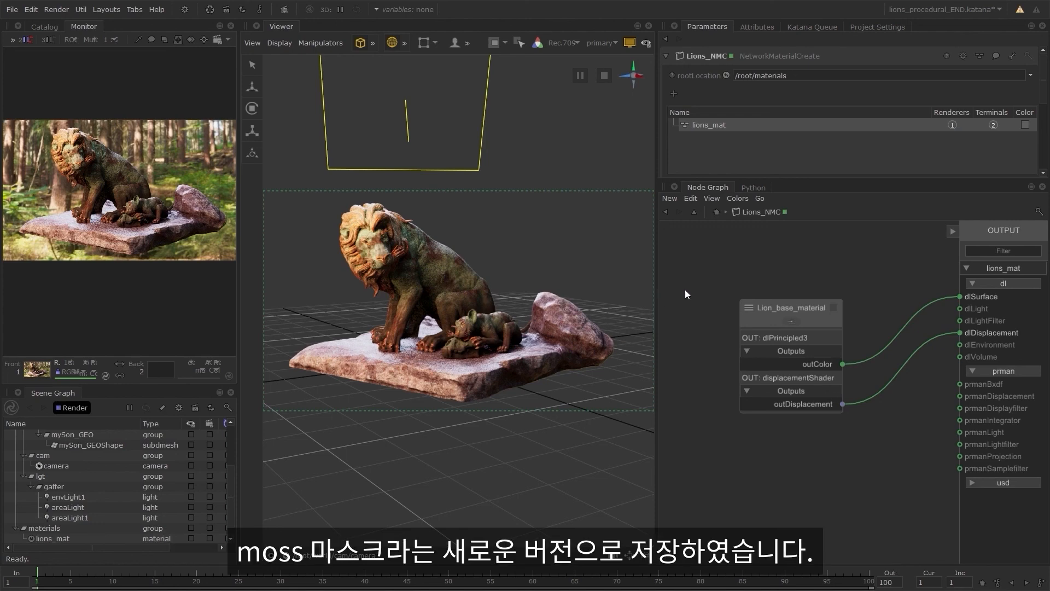
Add the Moss_mask_User macro to the Lions_NMC network, just above Lion_base_material.
{"action": "scroll", "coordinate": [783, 266], "scroll_direction": "down", "scroll_amount": 3}
{"action": "middle_click_drag", "start_coordinate": [783, 266], "coordinate": [764, 307]}
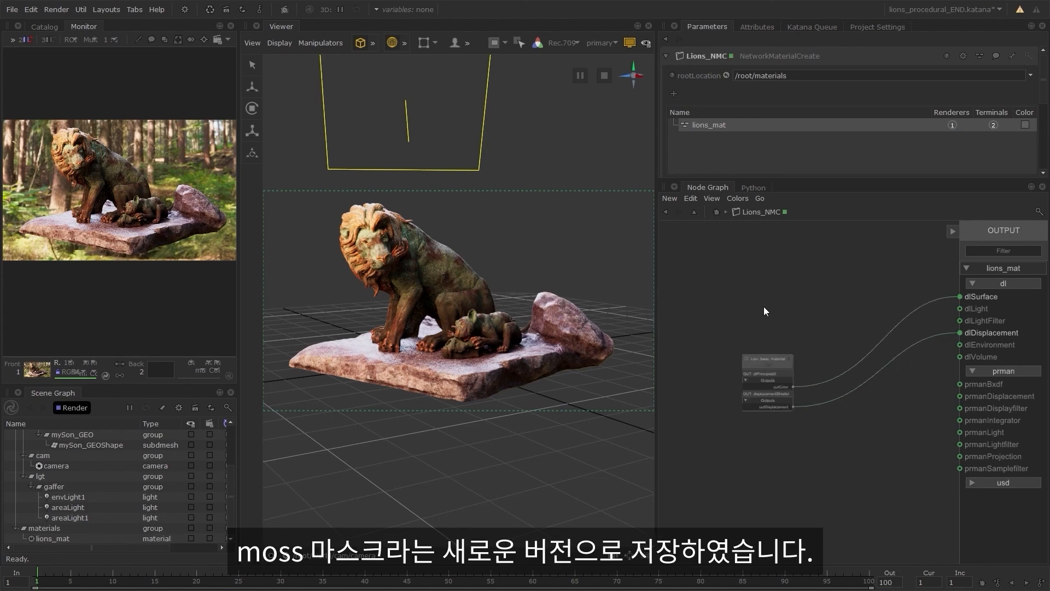
{"action": "key", "text": "ctrl+v"}
{"action": "left_click", "coordinate": [747, 313]}
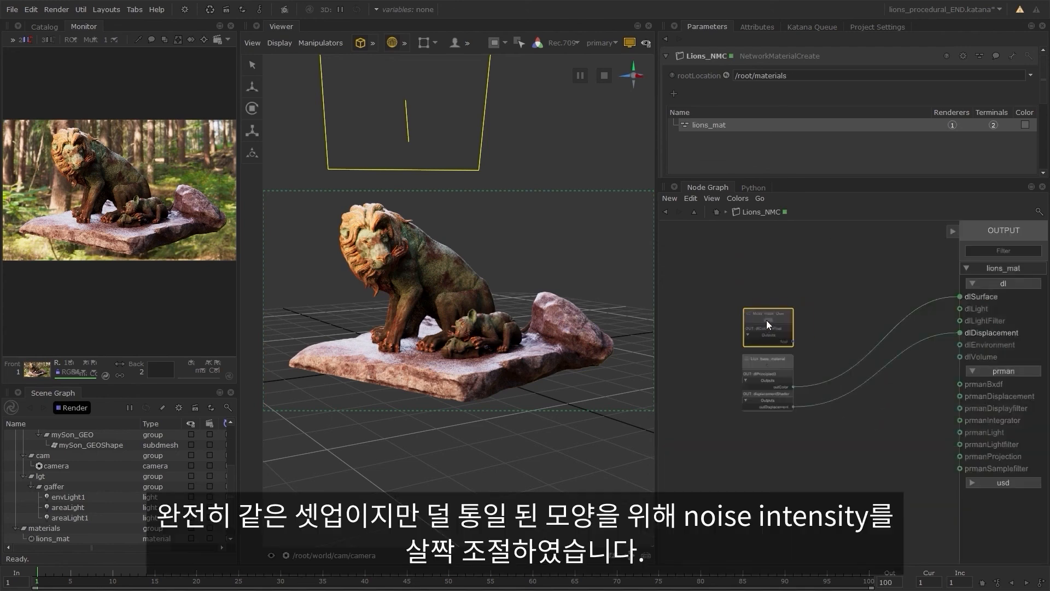
Enter Moss_mask_User and examine the noise settings in dlTriplanar's Blending parameters.
{"action": "middle_click", "coordinate": [767, 321], "text": "ctrl"}
{"action": "middle_click_drag", "start_coordinate": [778, 330], "coordinate": [852, 312]}
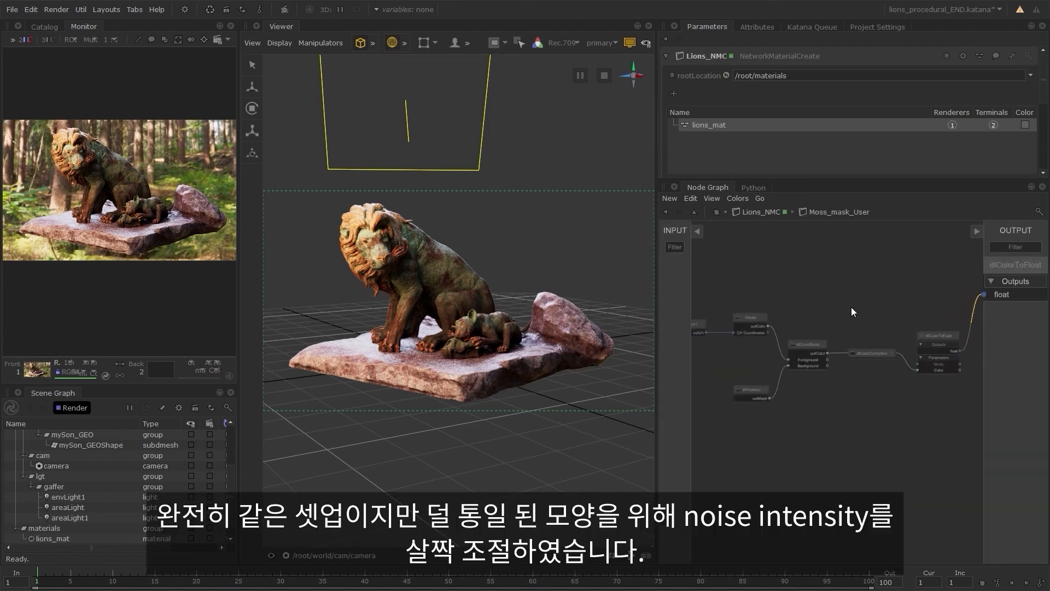
{"action": "mouse_move", "coordinate": [779, 365]}
{"action": "middle_mouse_down"}
{"action": "mouse_move", "coordinate": [819, 370]}
{"action": "mouse_move", "coordinate": [790, 365]}
{"action": "middle_mouse_up"}
{"action": "left_click", "coordinate": [776, 389]}
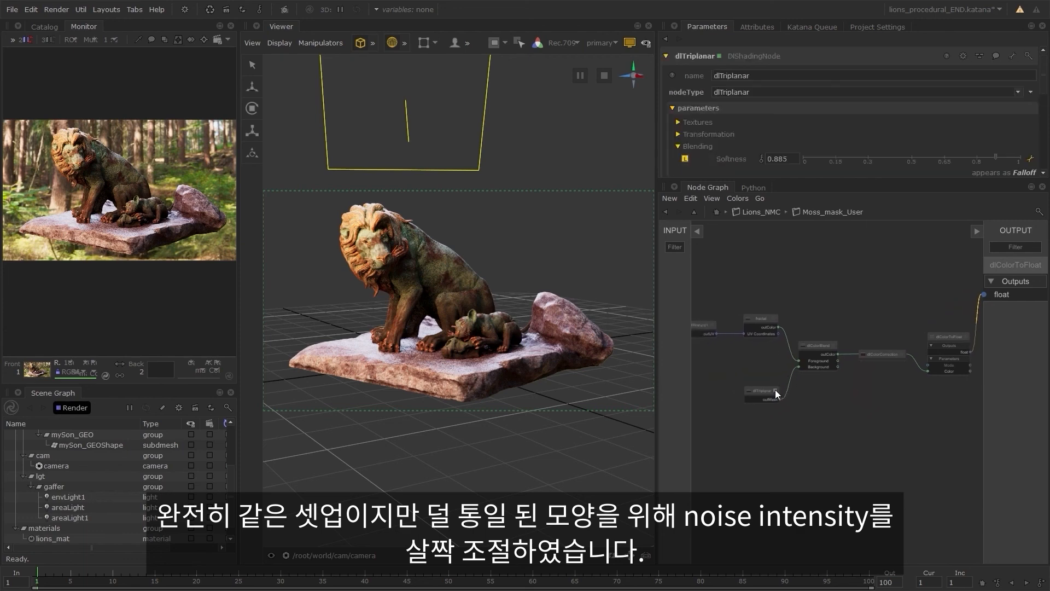
{"action": "scroll", "coordinate": [749, 153], "scroll_direction": "down", "scroll_amount": 3}
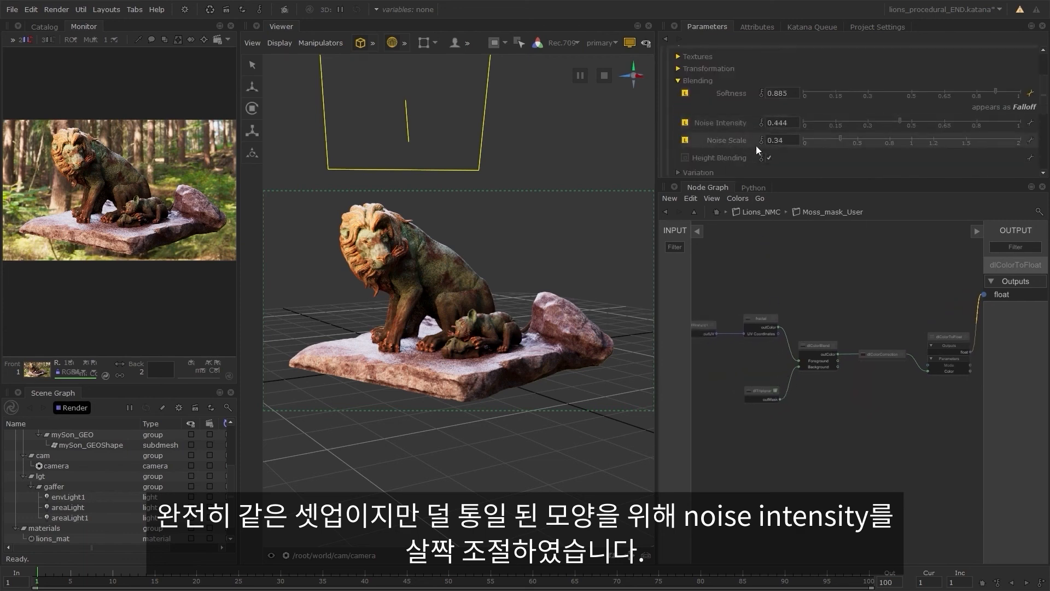
Add the Moss_User macro to the Lions_NMC network and connect its outColor to lions_mat's dlSurface terminal.
{"action": "left_click", "coordinate": [758, 212]}
{"action": "key", "text": "Tab"}
{"action": "type", "text": "mos"}
{"action": "key", "text": "Return"}
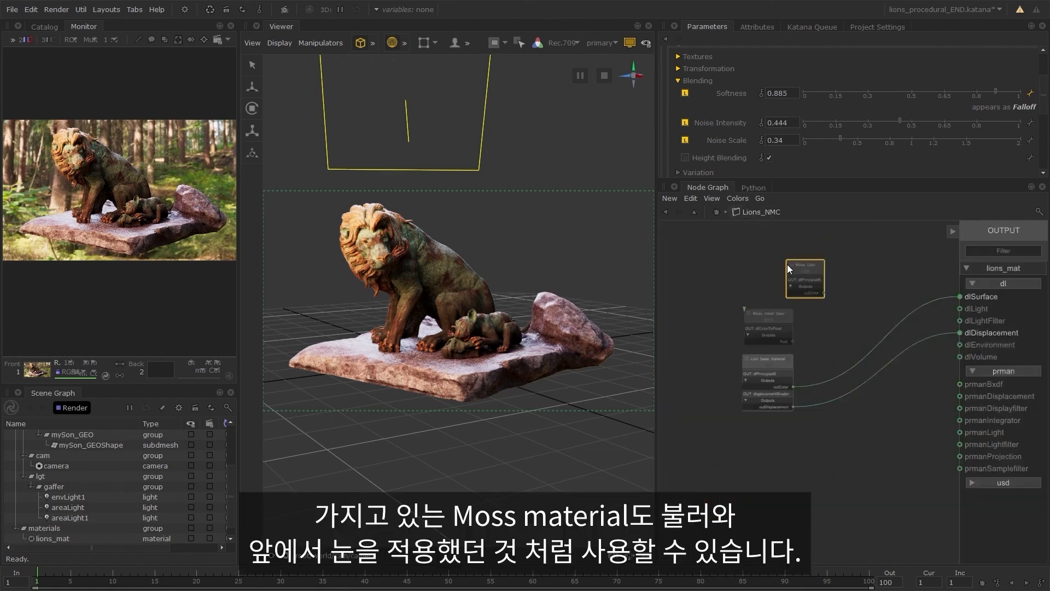
{"action": "left_click", "coordinate": [855, 317]}
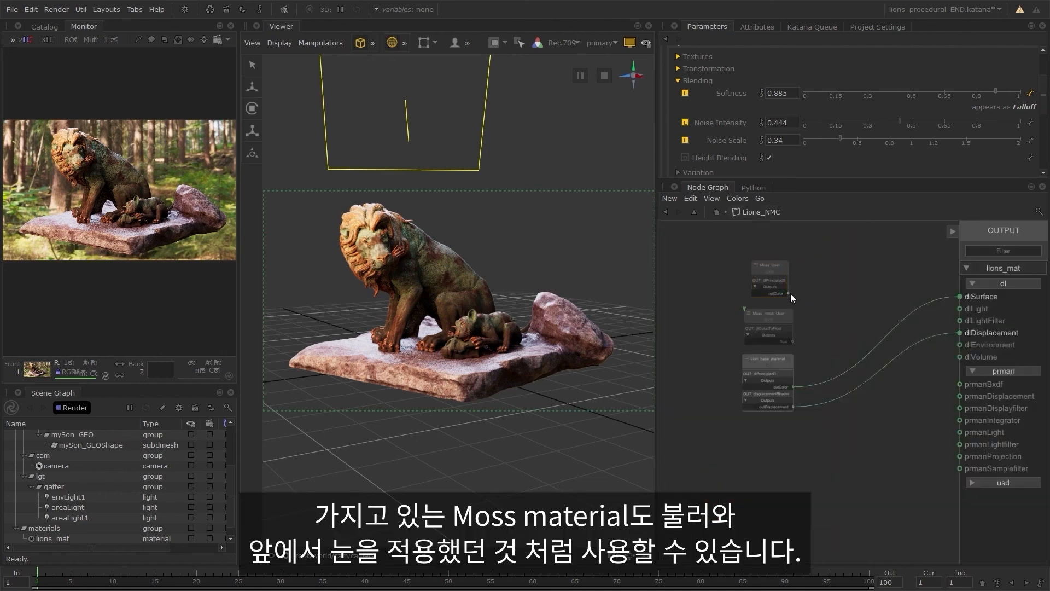
{"action": "left_click_drag", "start_coordinate": [949, 293], "coordinate": [960, 296]}
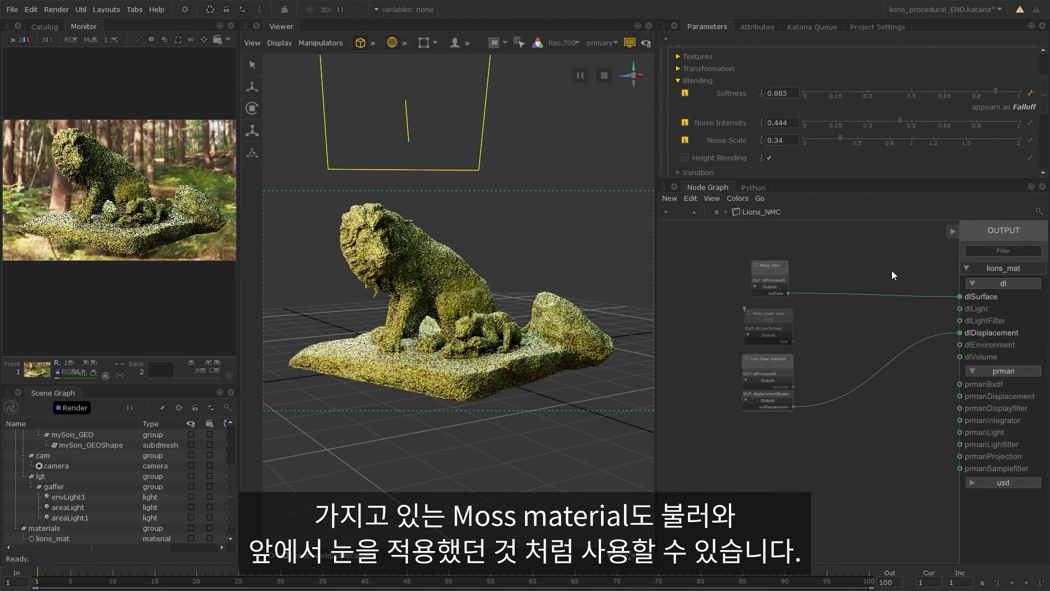
Add a dlLayeredMaterial node and reroute Moss_User's outColor from dlSurface to its Top Layer.
{"action": "key", "text": "Tab"}
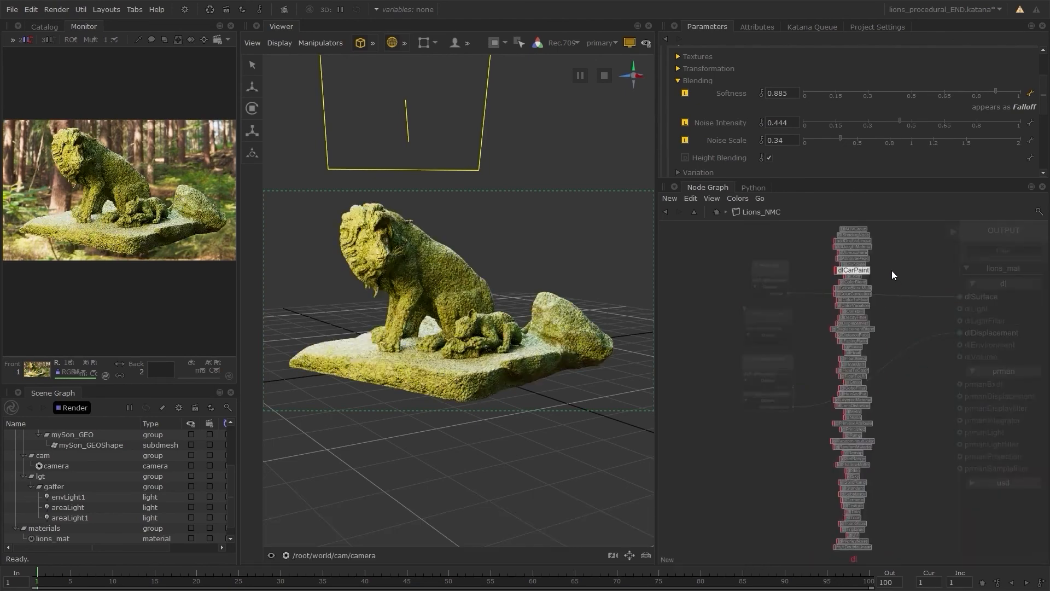
{"action": "key", "text": "Return"}
{"action": "left_click", "coordinate": [855, 263]}
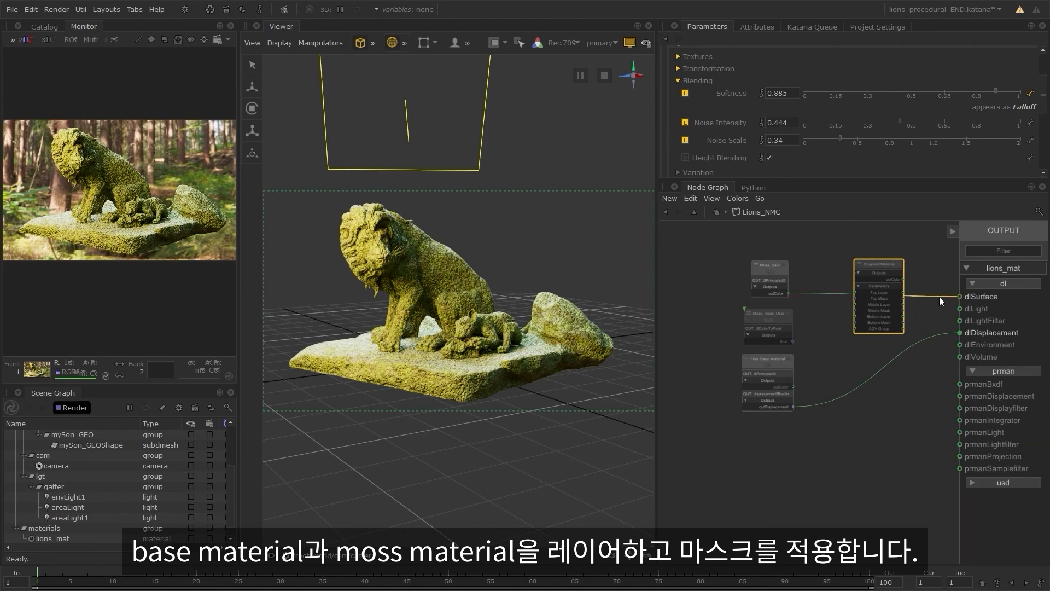
{"action": "left_click_drag", "start_coordinate": [940, 297], "coordinate": [855, 291]}
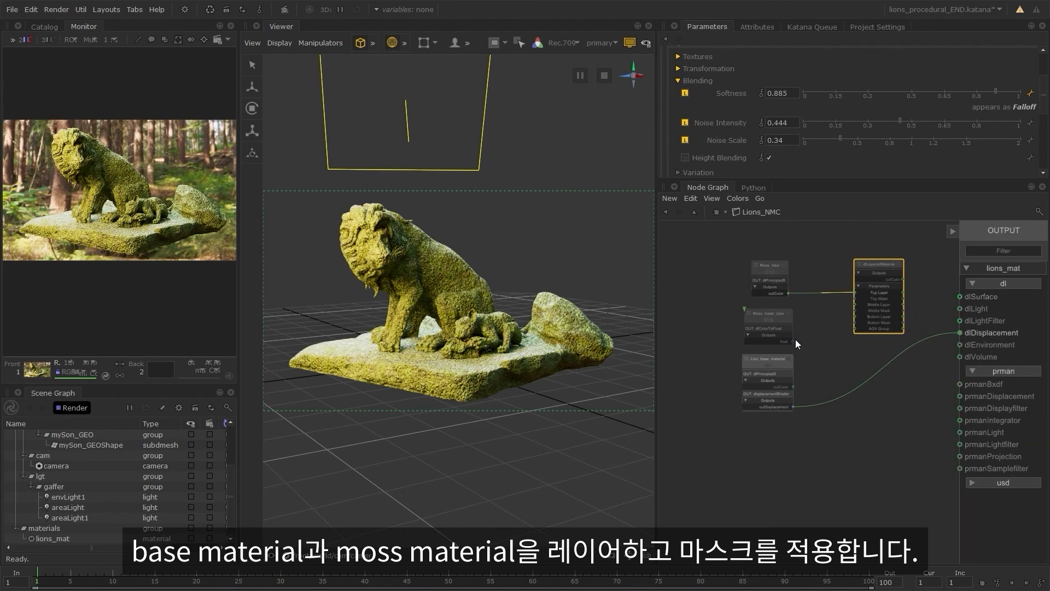
Connect Moss_mask_User's float to Top Mask, Lion_base_material's outColor to Middle Layer, and the layered material's outColor to dlSurface.
{"action": "left_click_drag", "start_coordinate": [793, 341], "coordinate": [855, 298]}
{"action": "left_click_drag", "start_coordinate": [842, 337], "coordinate": [855, 304]}
{"action": "left_click_drag", "start_coordinate": [904, 279], "coordinate": [961, 296]}
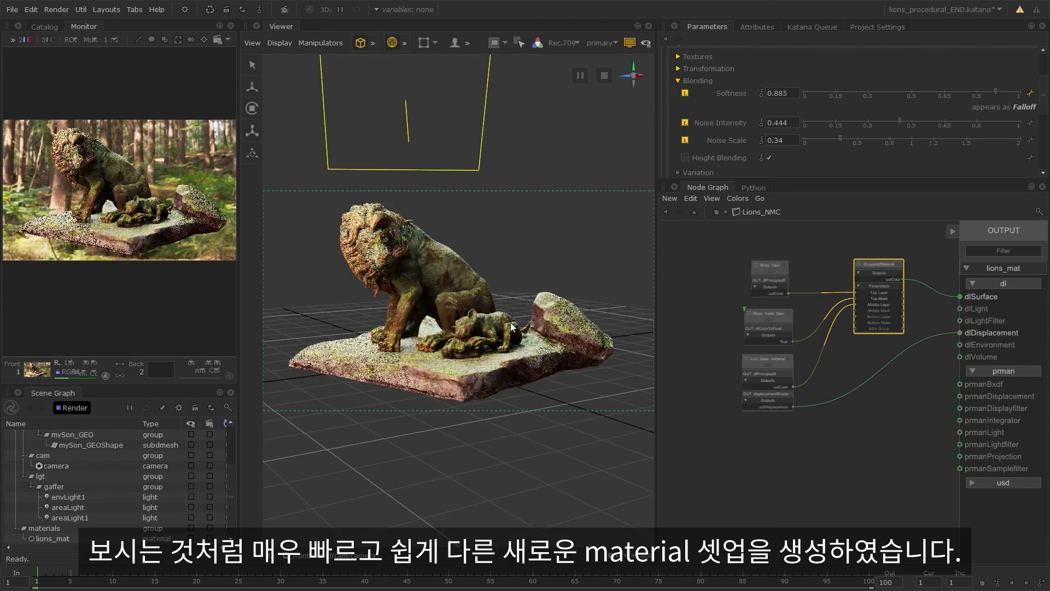
Show the Lions_NMC material interface and enlarge the parameter area to reveal all moss material and mask controls.
{"action": "right_click_drag", "start_coordinate": [478, 339], "coordinate": [589, 339], "text": "alt"}
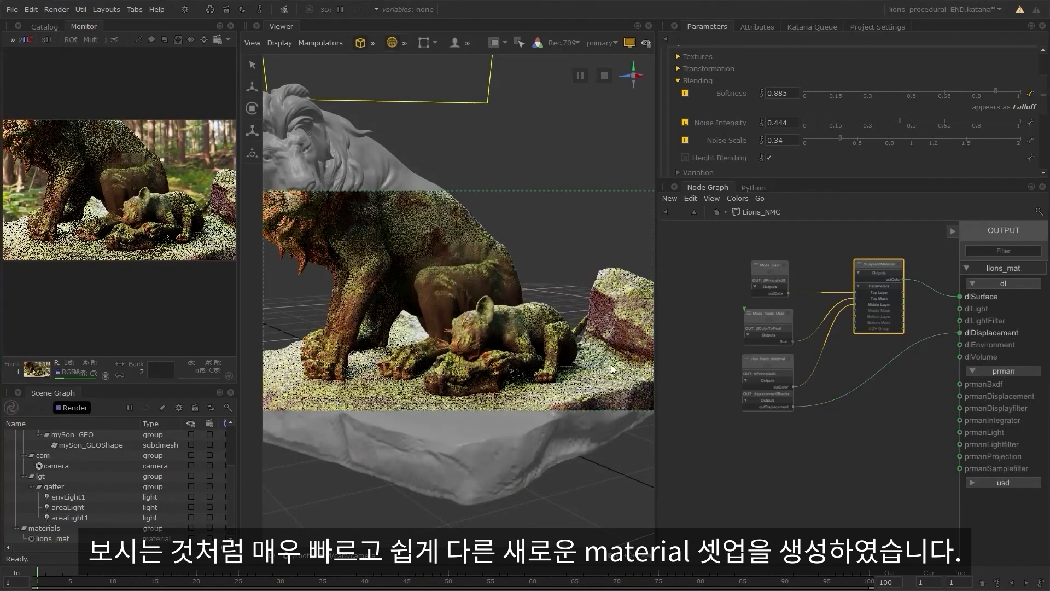
{"action": "right_click_drag", "start_coordinate": [611, 365], "coordinate": [540, 379], "text": "alt"}
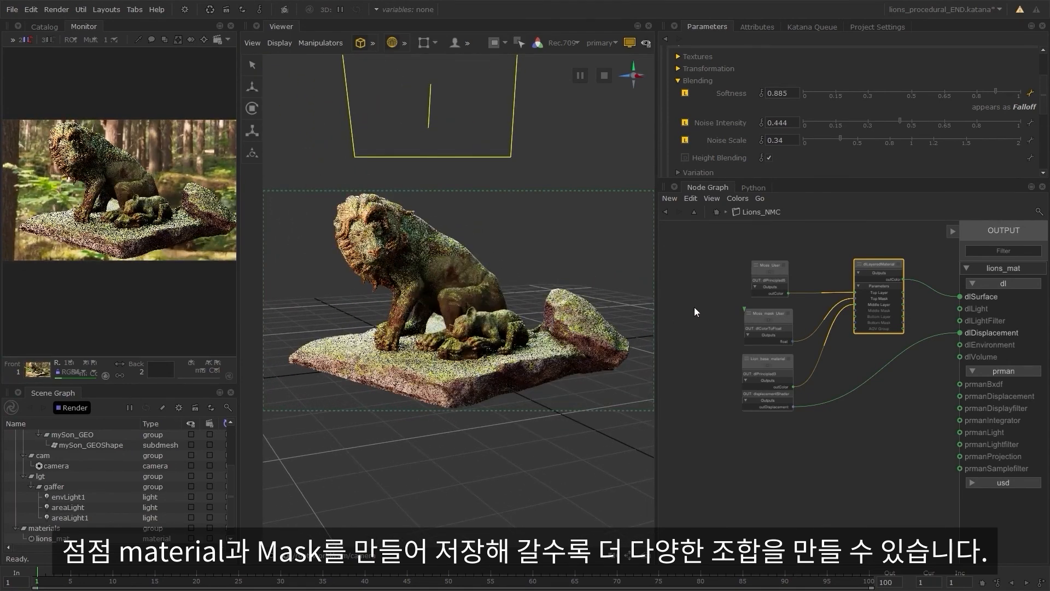
{"action": "left_click", "coordinate": [783, 212]}
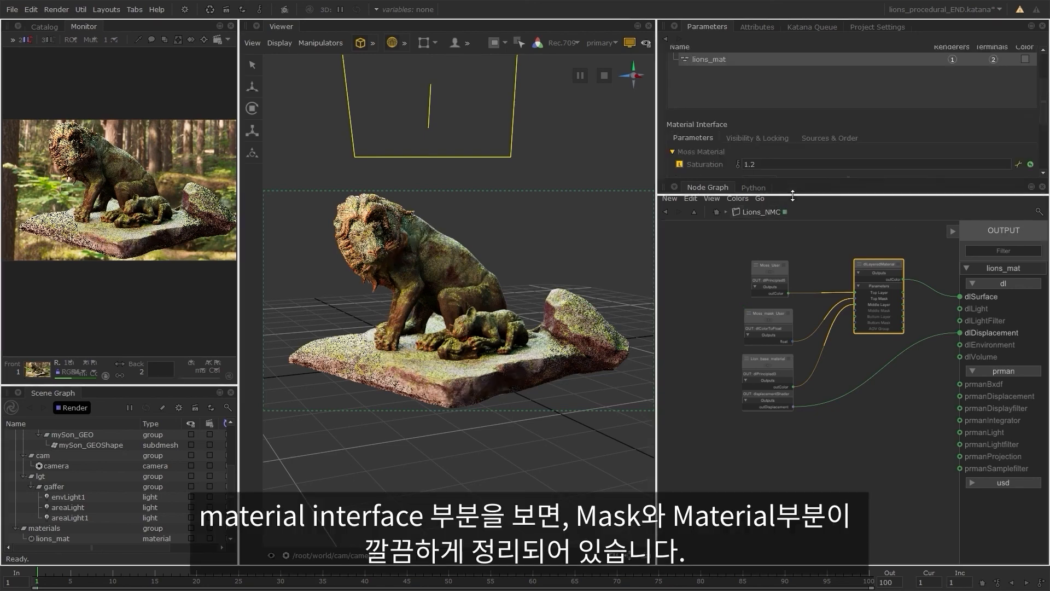
{"action": "left_click_drag", "start_coordinate": [792, 196], "coordinate": [756, 317]}
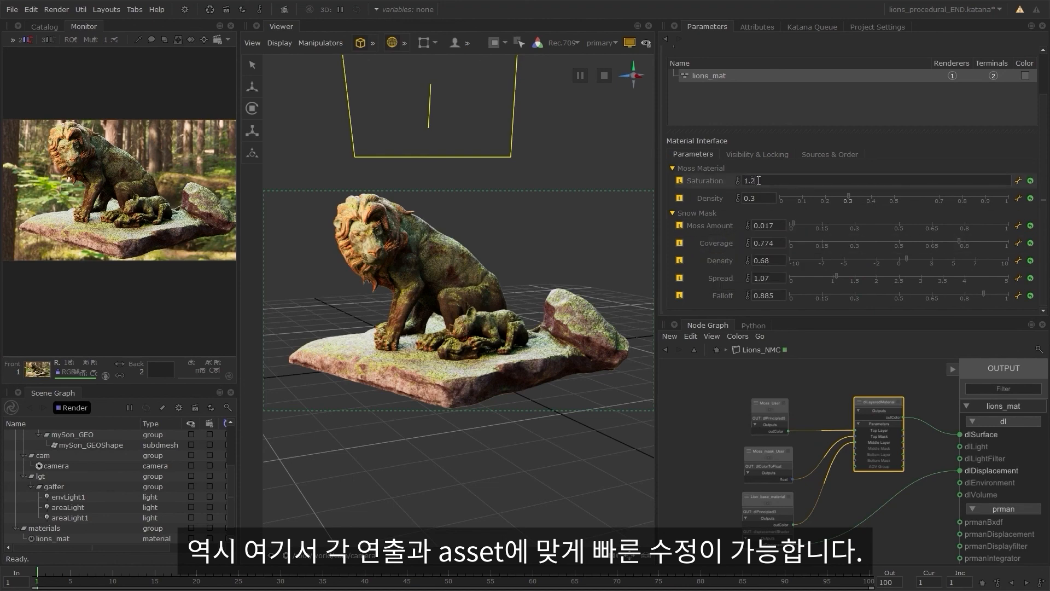
Set the Moss Material Saturation to 1.5, and the mask's Falloff to 0.776 and Density to 1.17.
{"action": "key", "text": "Return"}
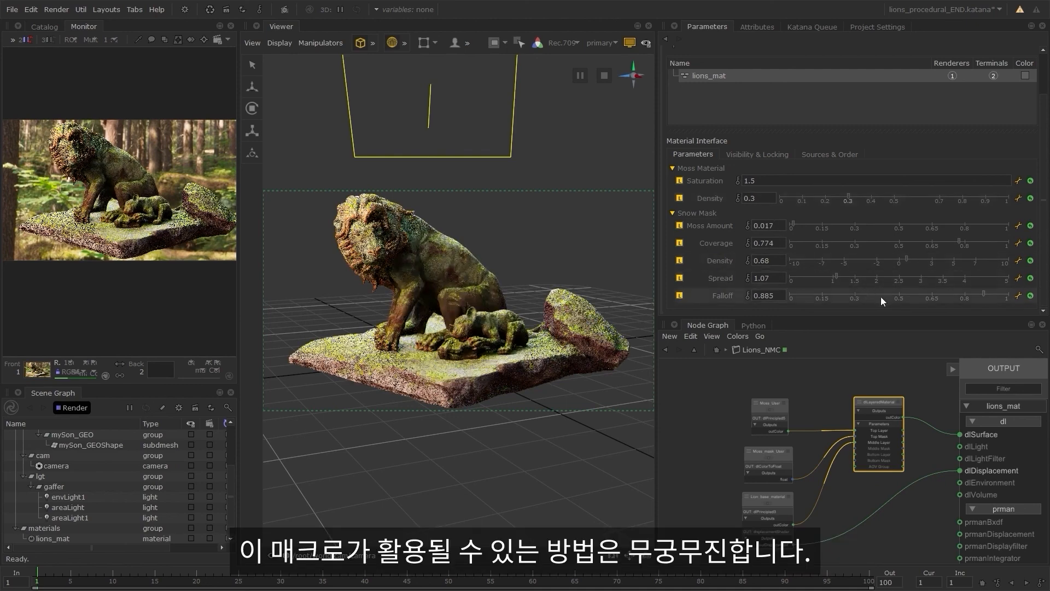
{"action": "left_click", "coordinate": [971, 300]}
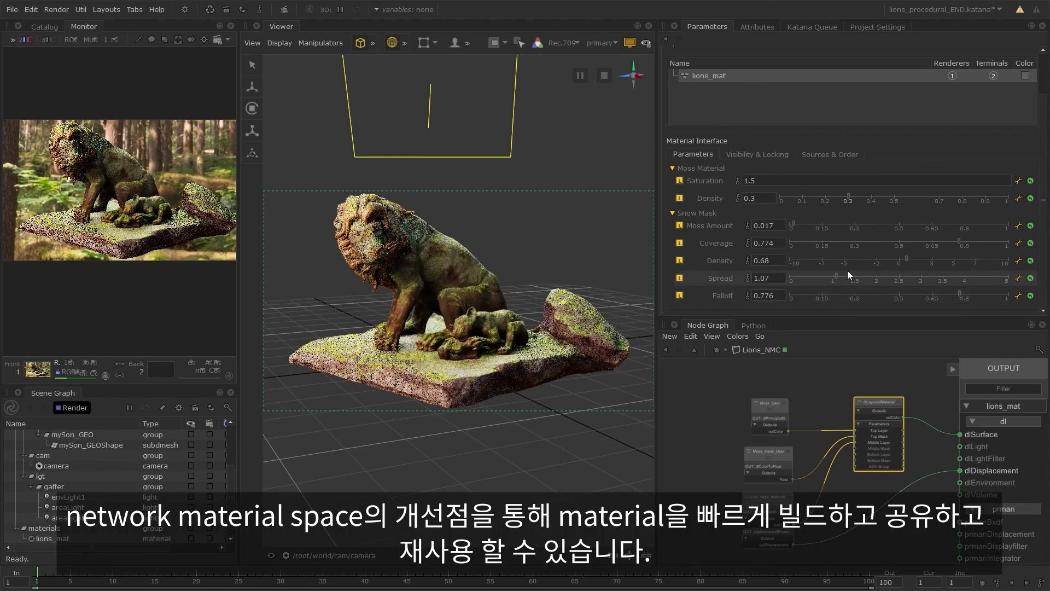
{"action": "left_click_drag", "start_coordinate": [908, 259], "coordinate": [912, 258]}
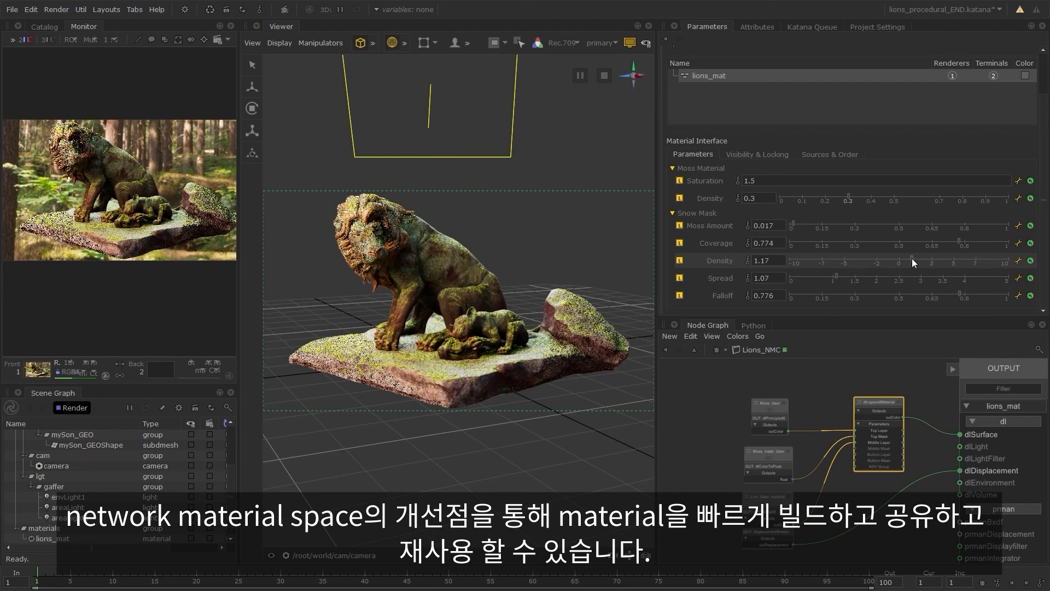